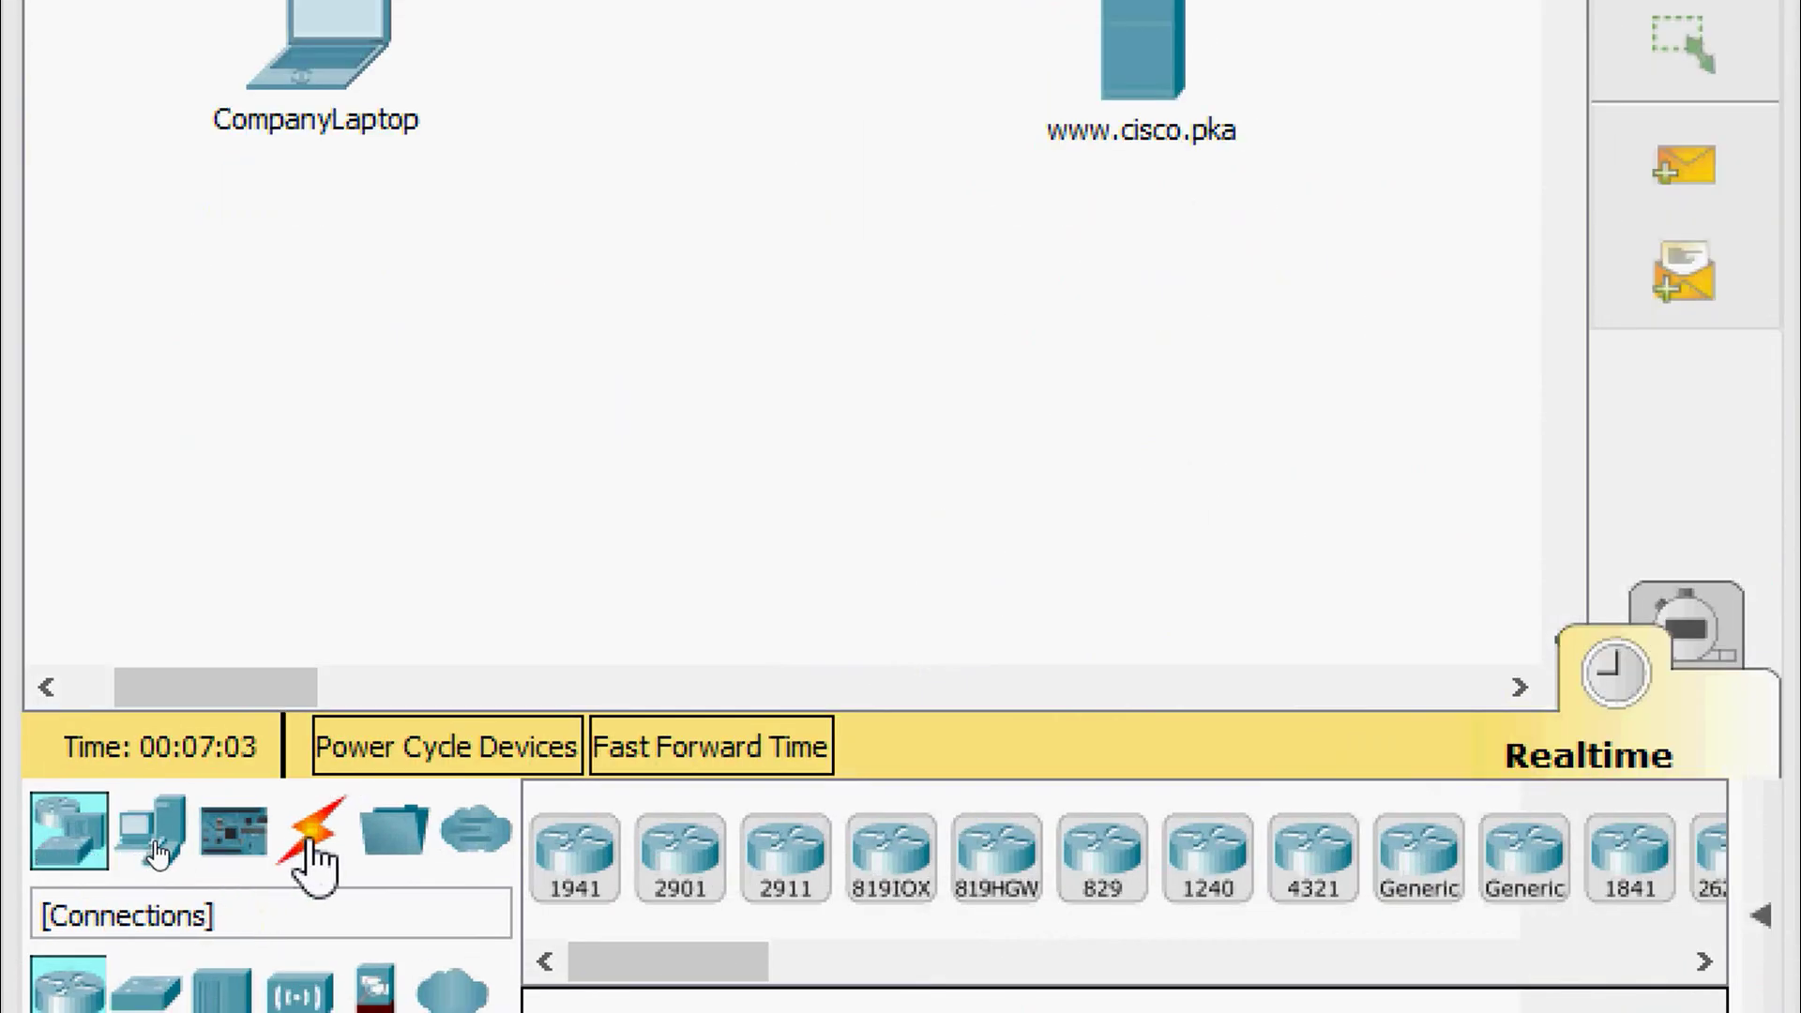
- Select the Copper Straight-Through cable from the Connections category
click(310, 844)
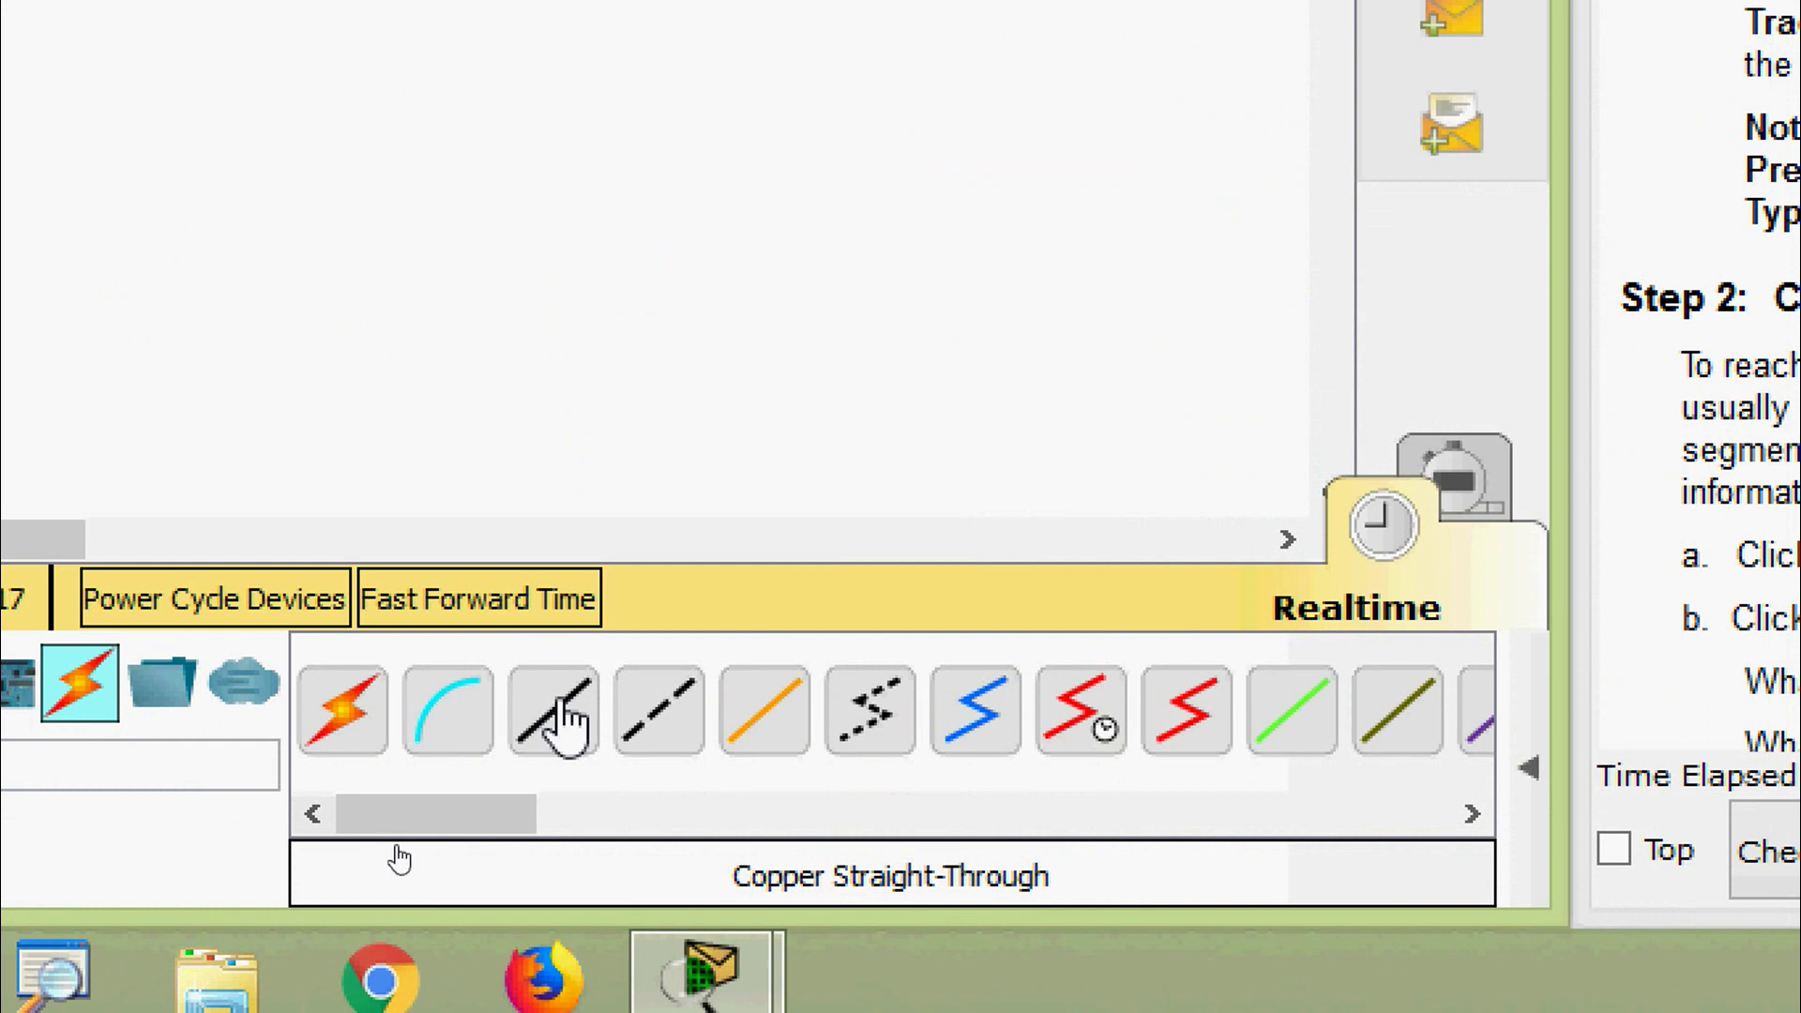
click(556, 713)
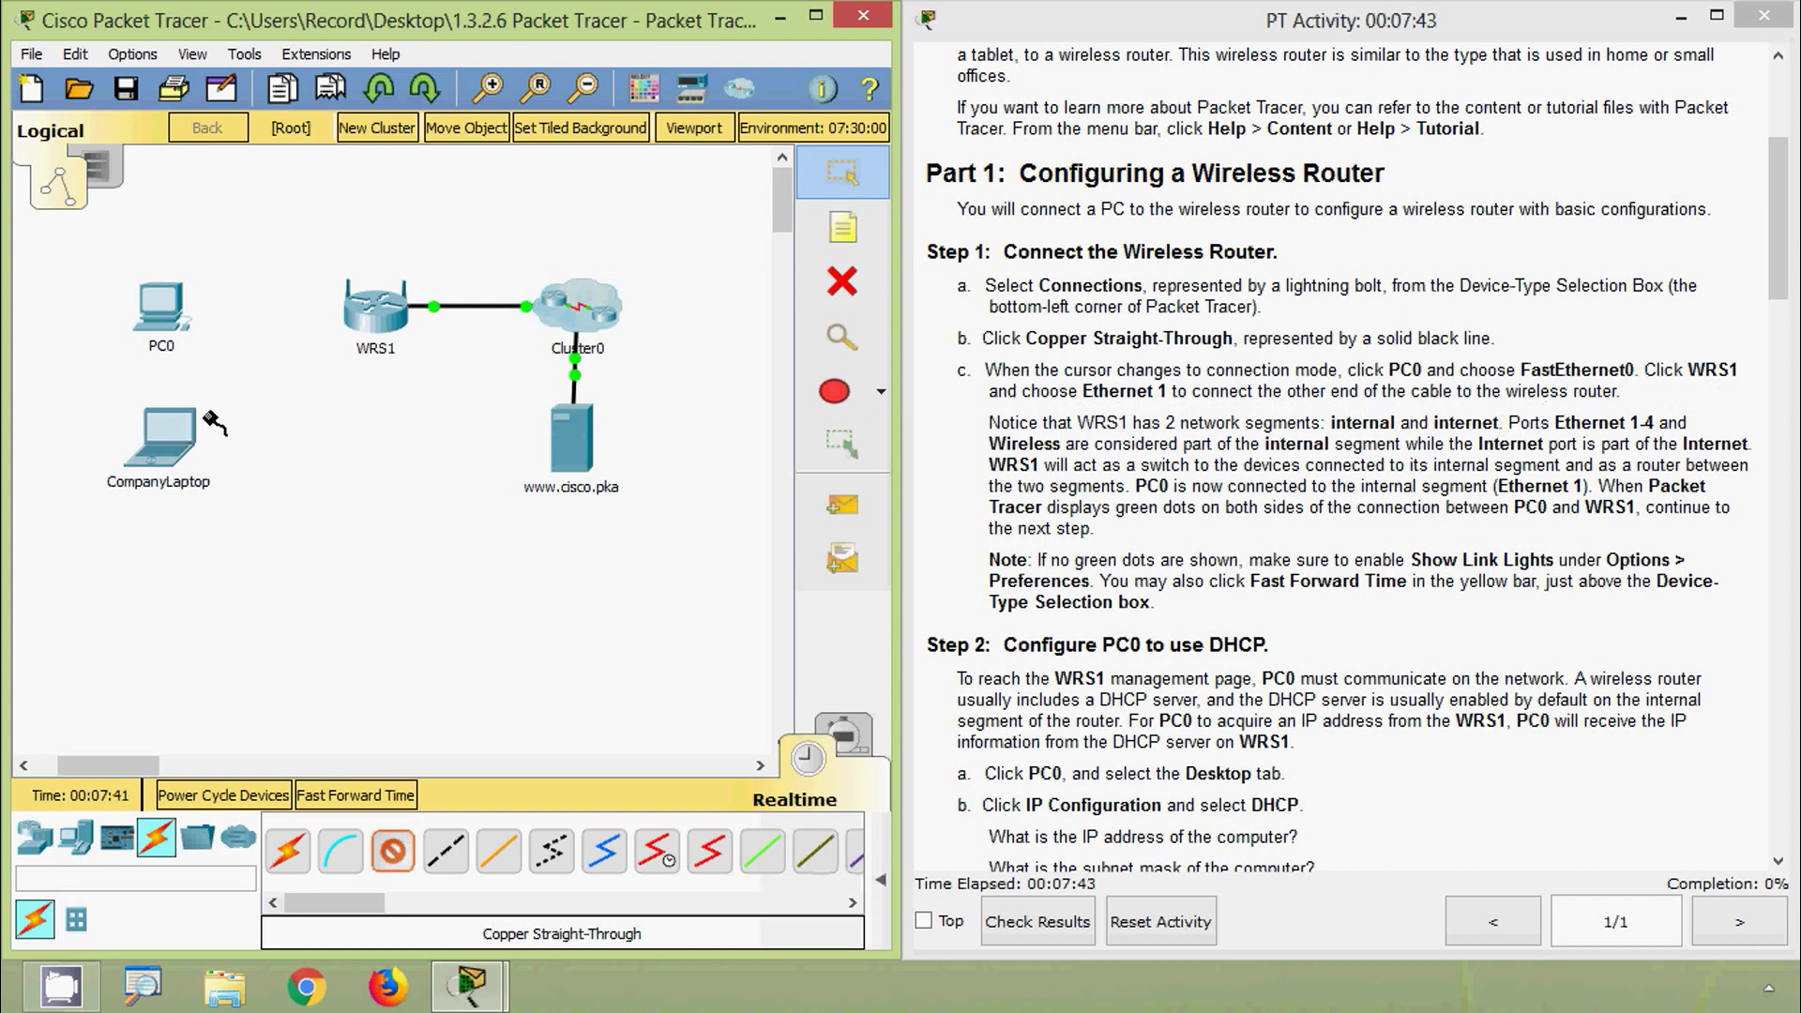
- Start the cable at PC0's FastEthernet0 port and bring it to WRS1's port list
click(165, 305)
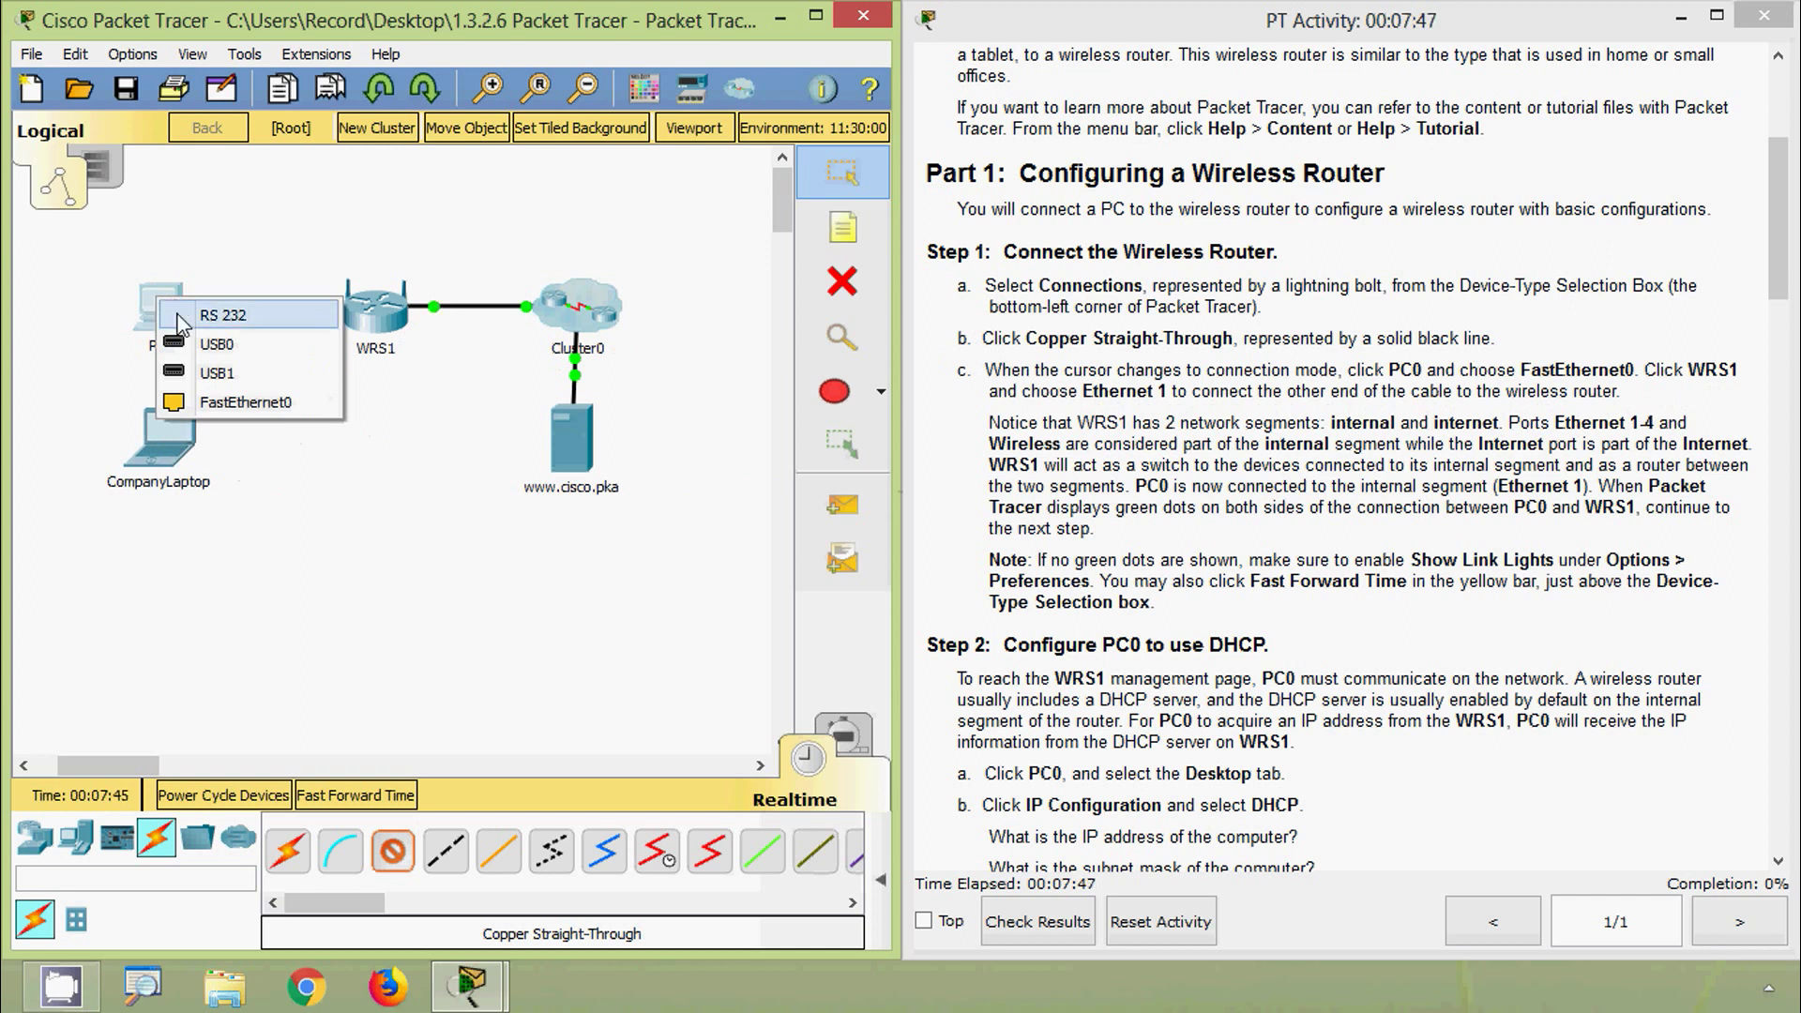
click(208, 403)
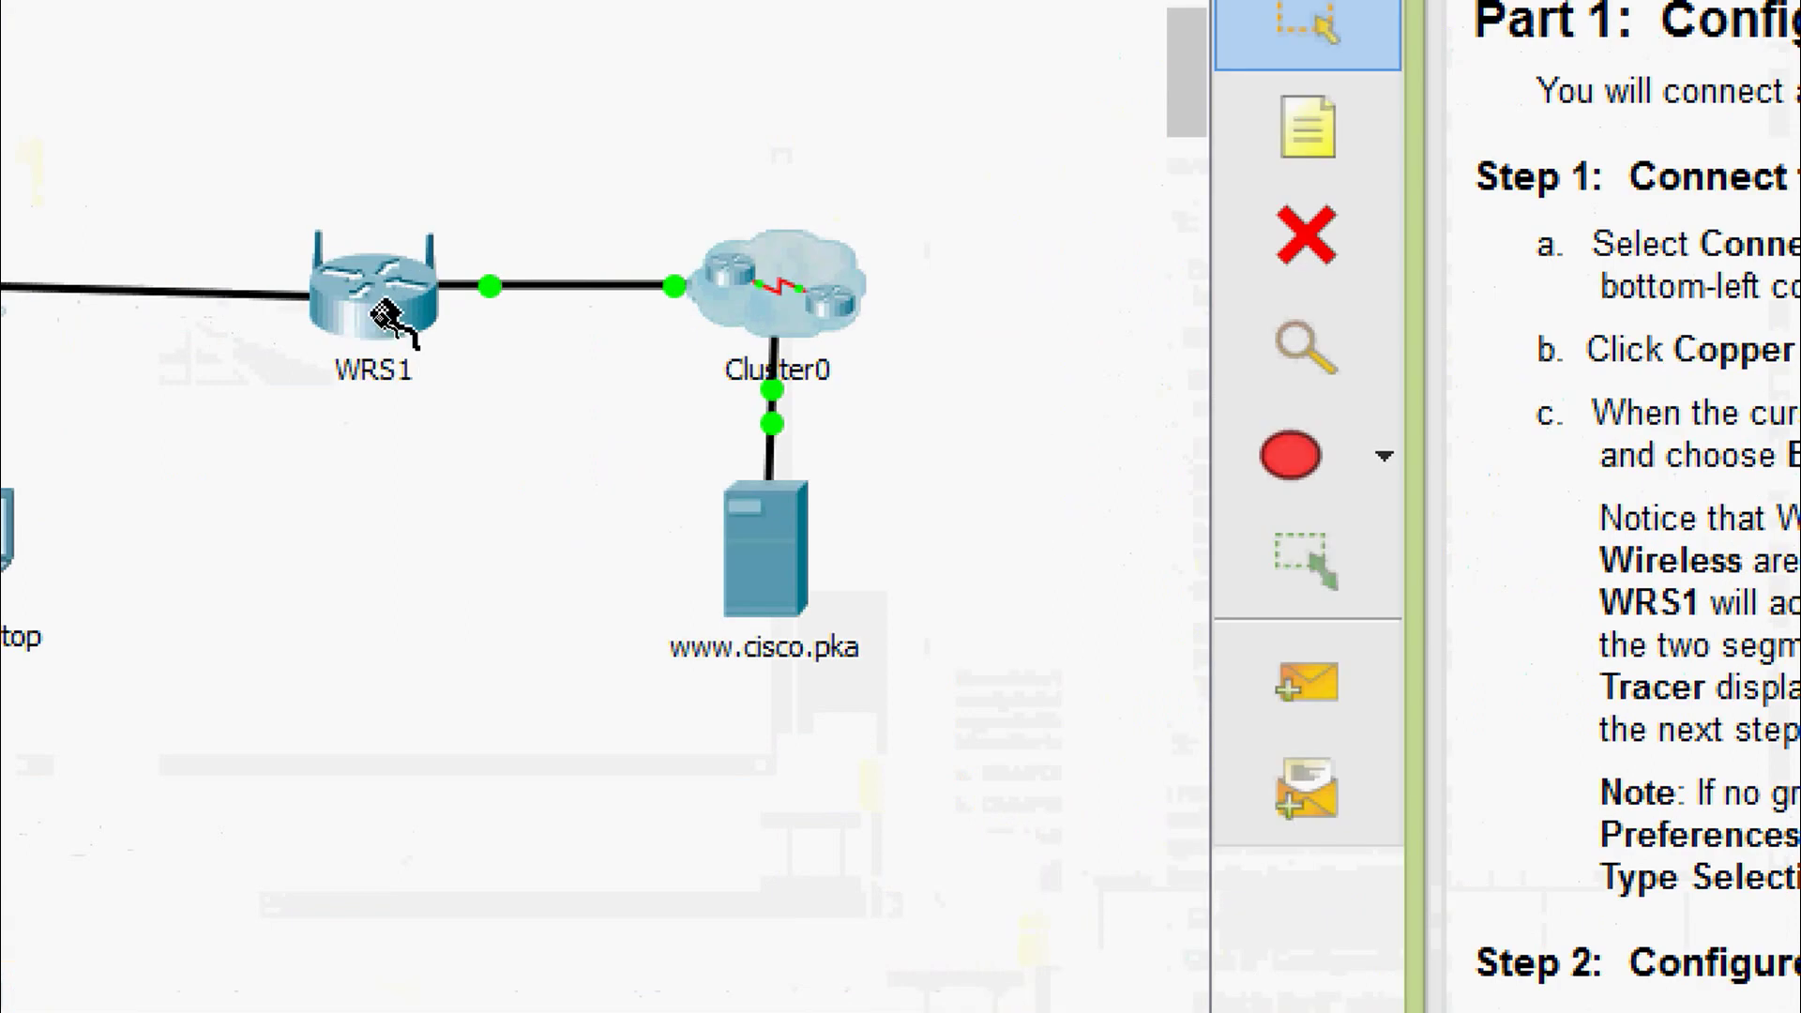
click(379, 323)
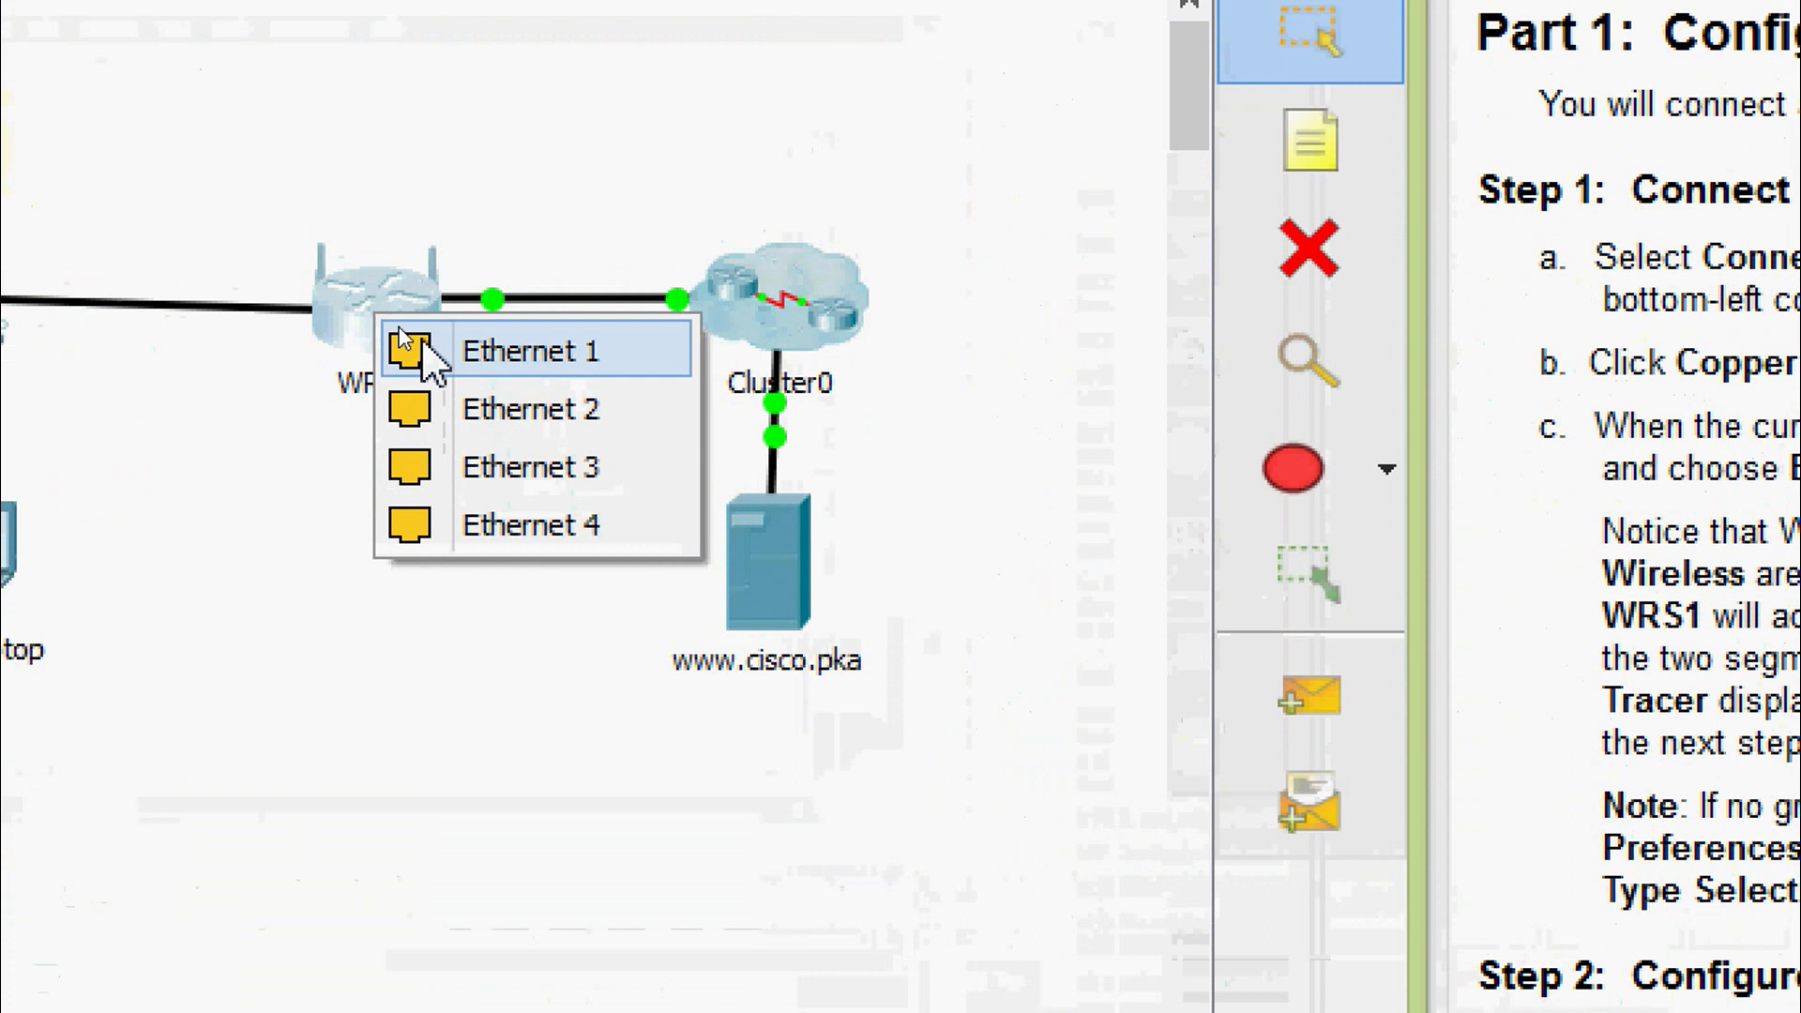
- Plug the cable into WRS1's Ethernet 1 port to link it with PC0
click(405, 347)
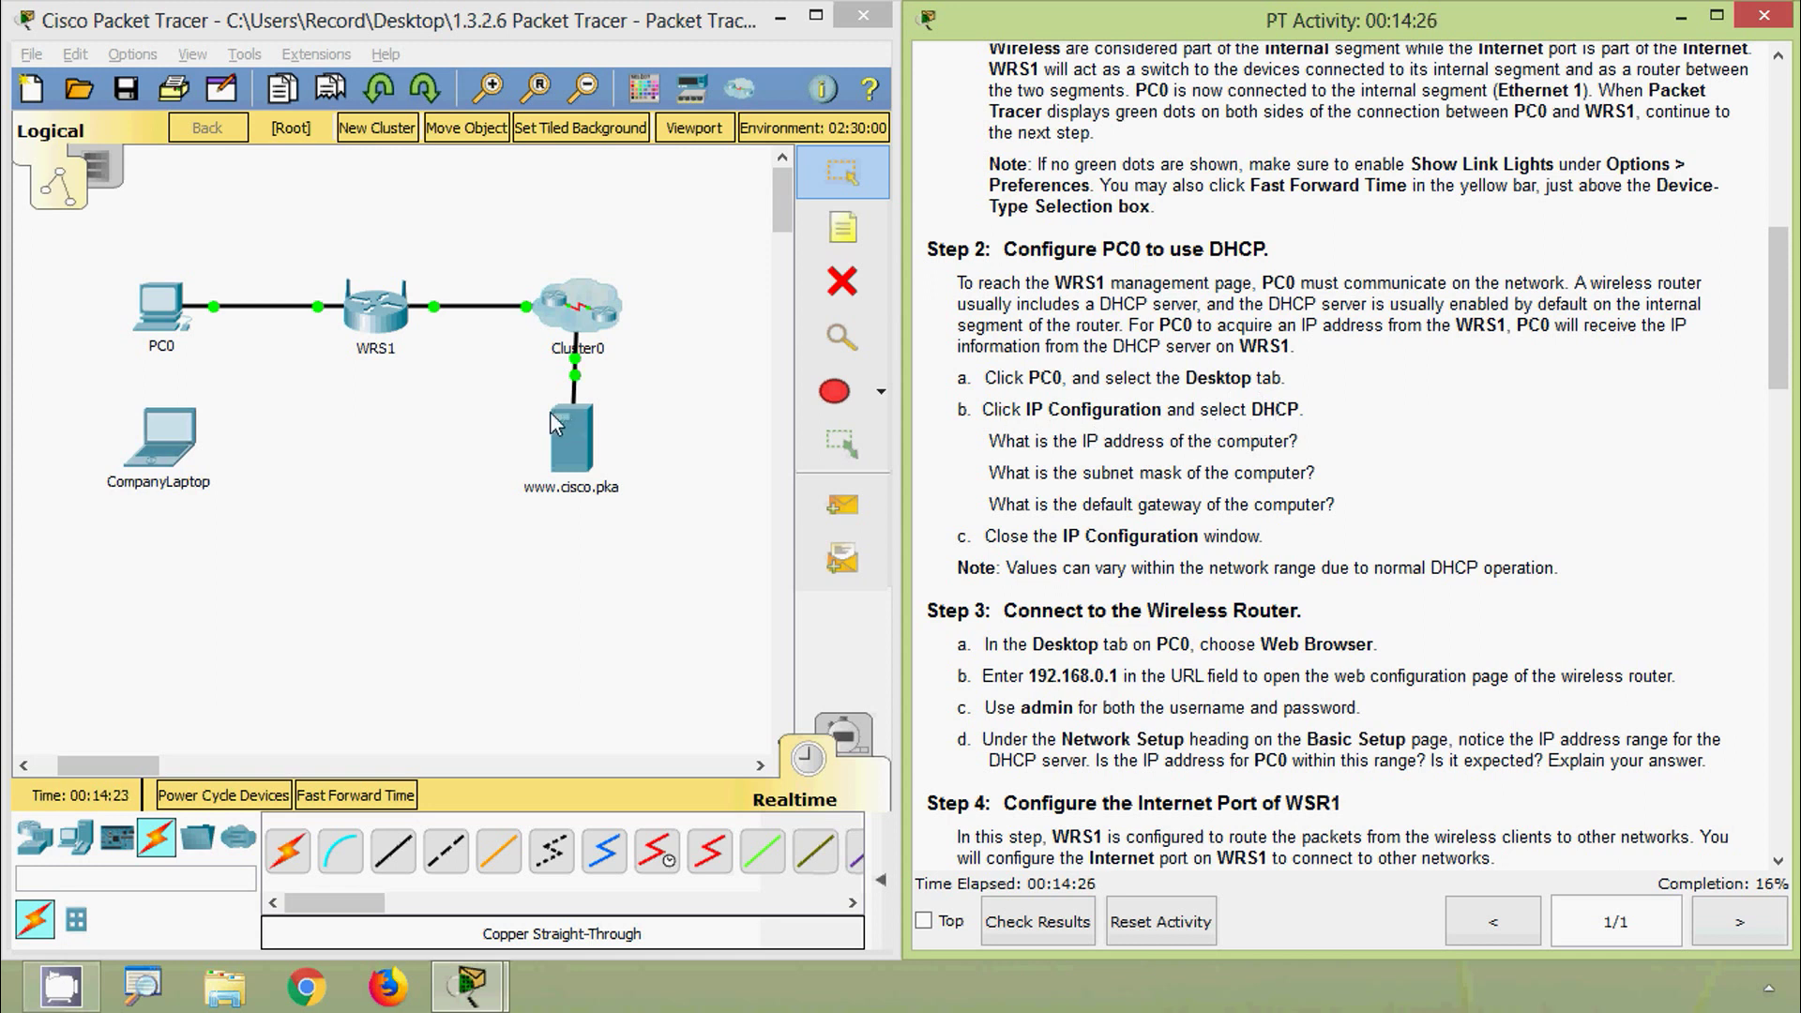
- Switch PC0's Desktop IP Configuration to DHCP, obtaining 192.168.0.100 with gateway 192.168.0.1
click(163, 324)
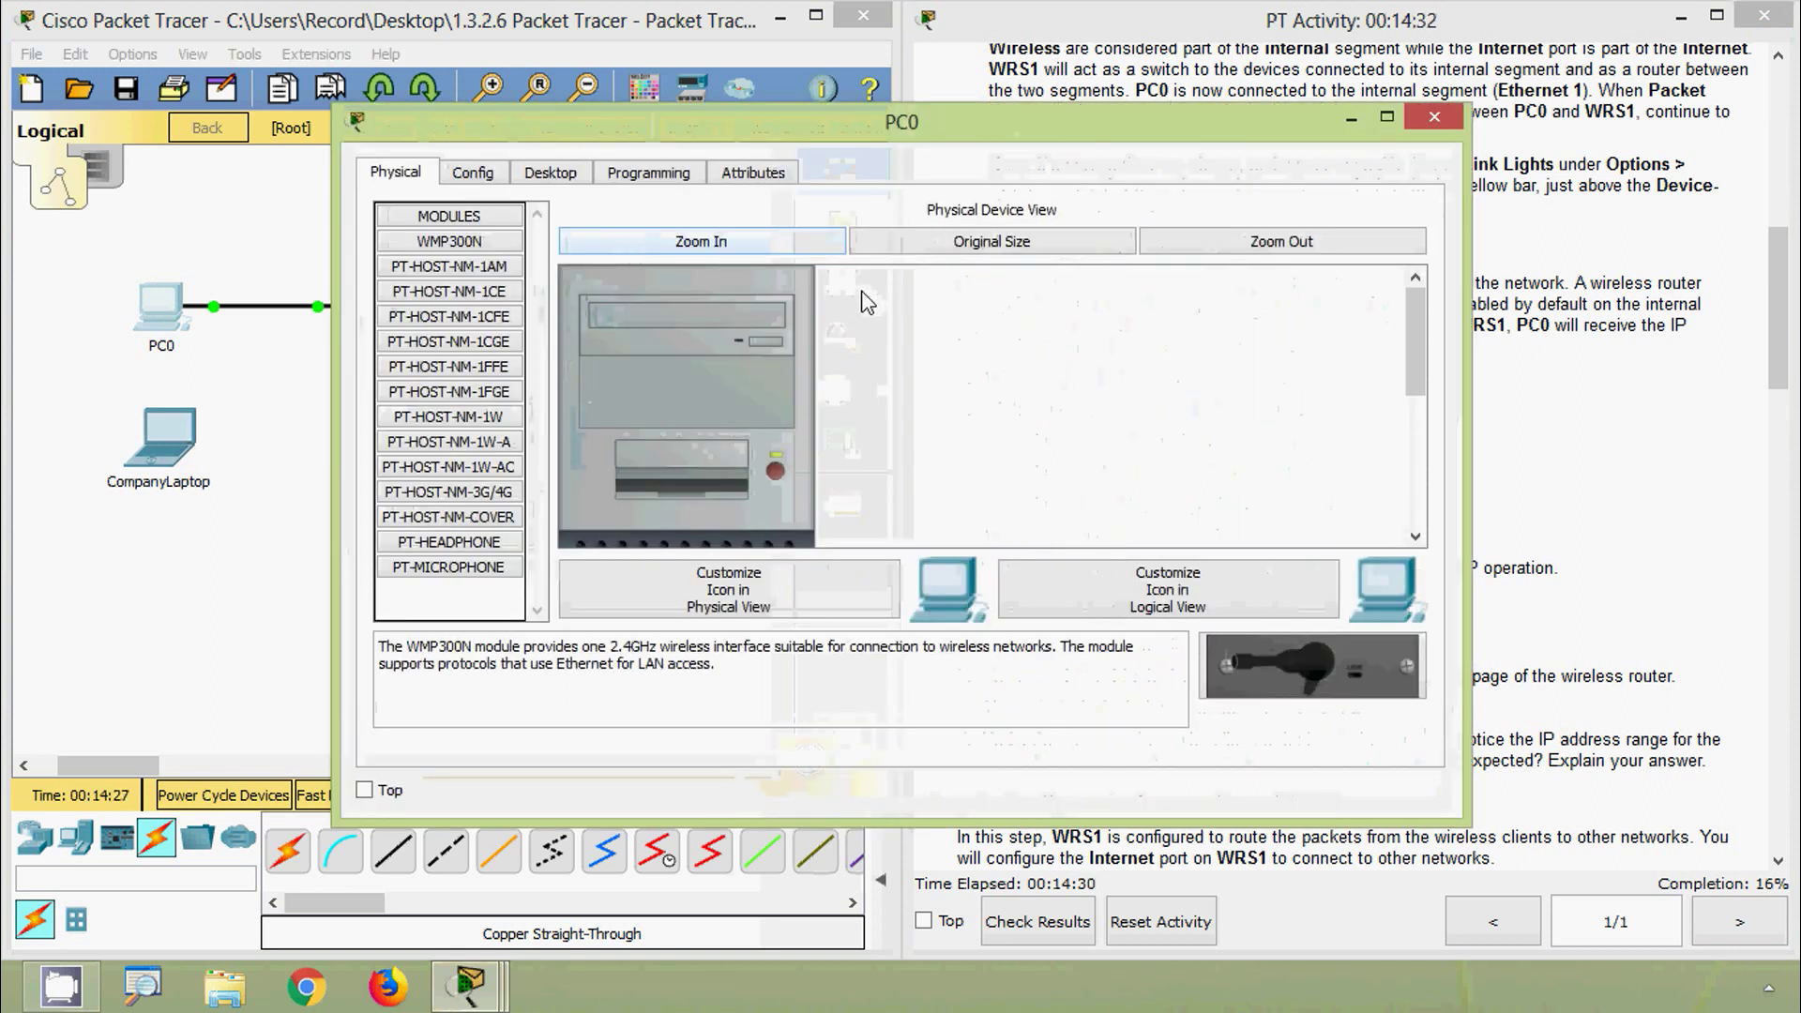
click(553, 174)
click(490, 285)
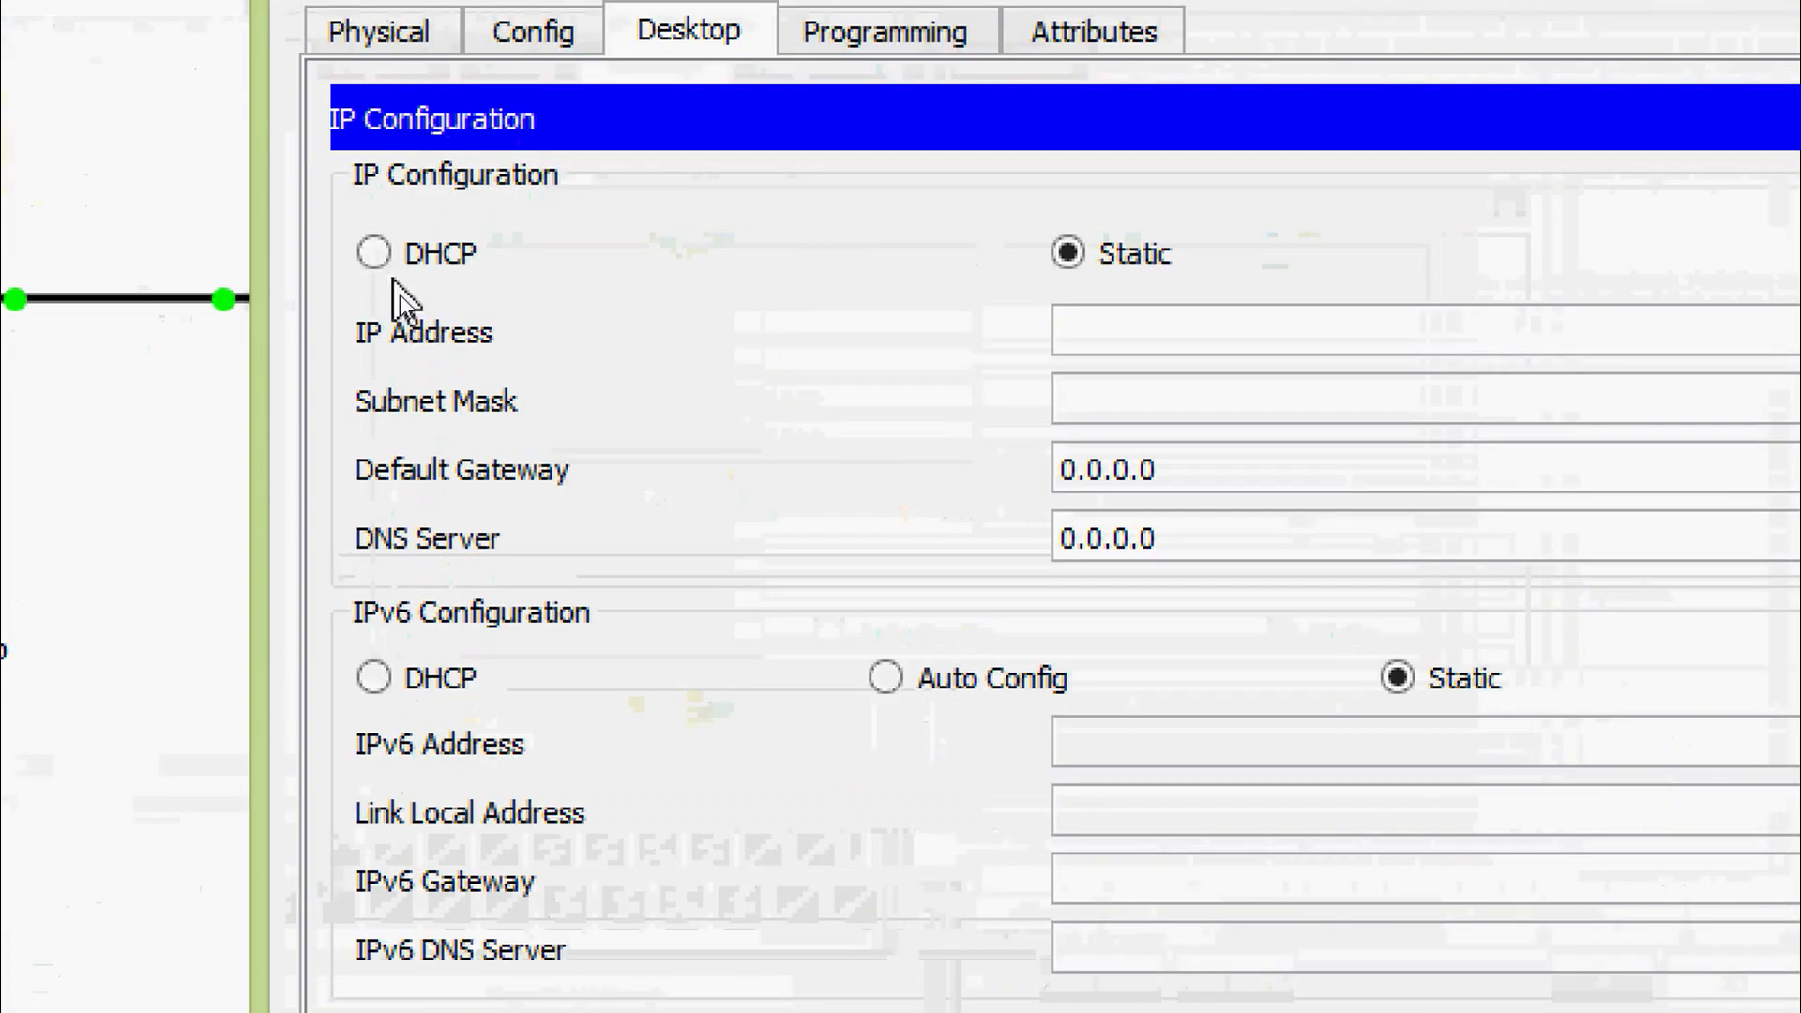
click(393, 283)
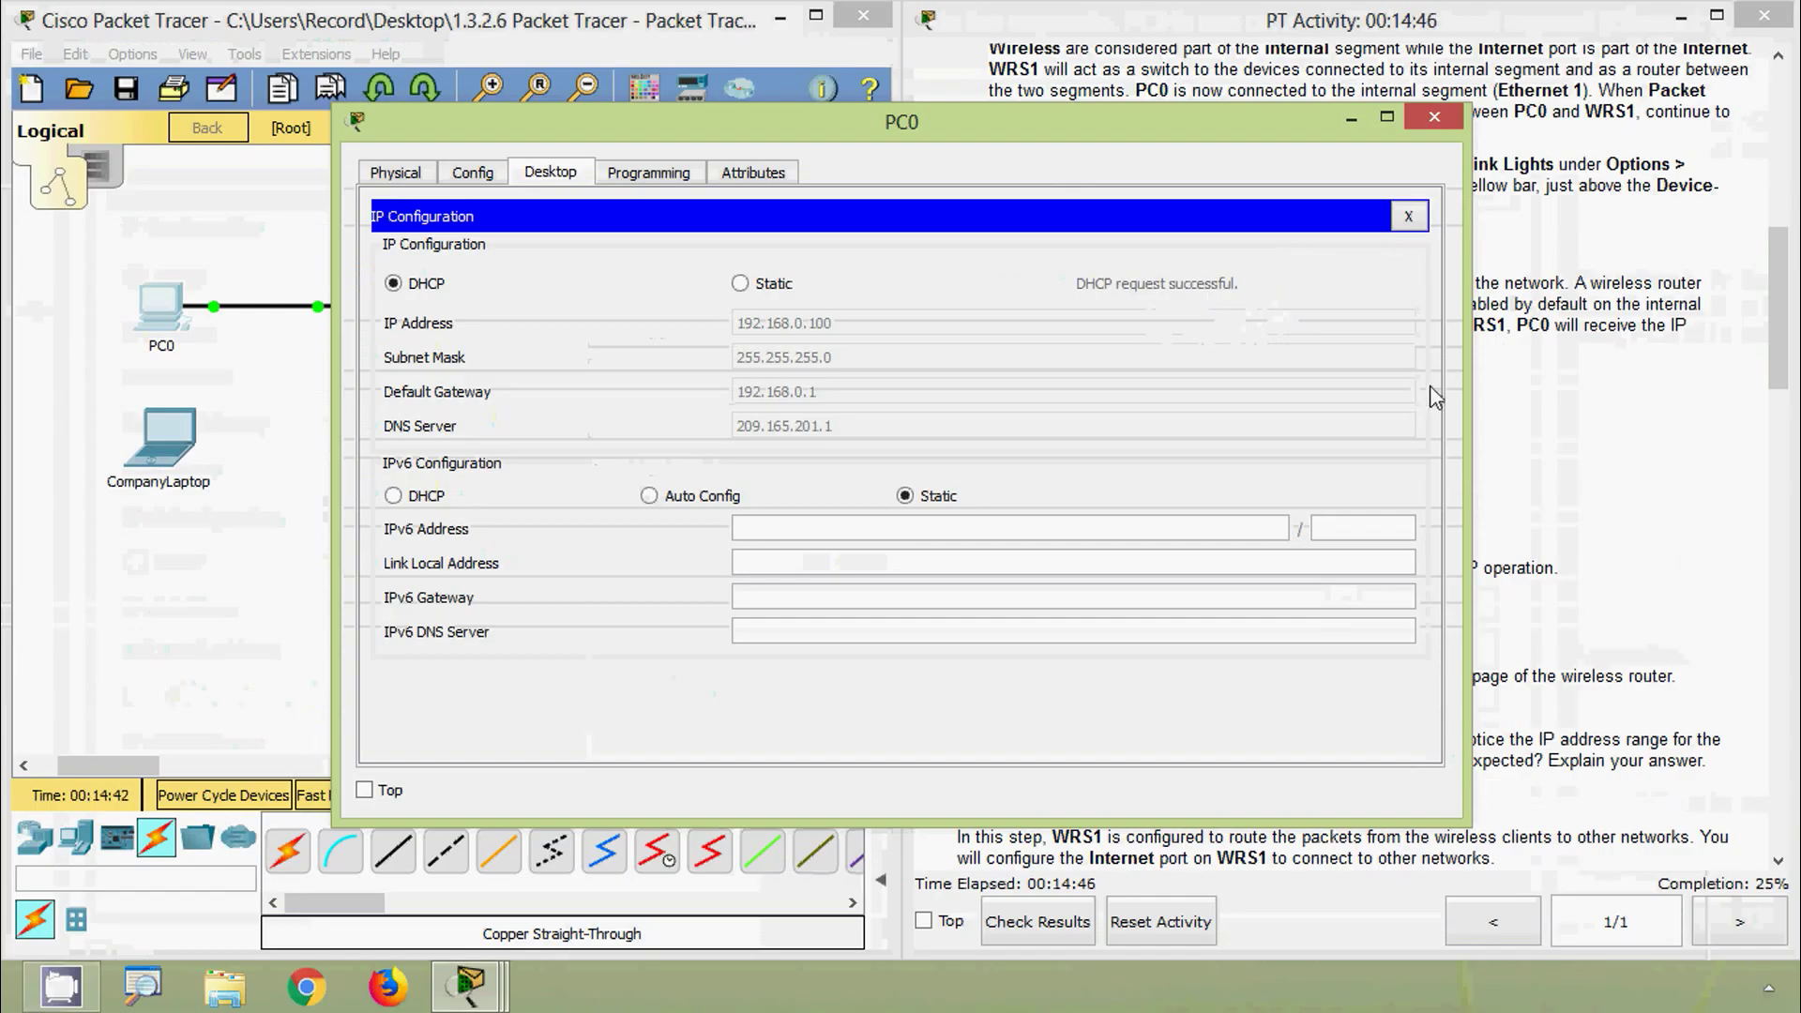
- Narrow and move PC0's window to read the instructions, then close it
drag(1433, 397, 1049, 399)
drag(842, 118, 650, 68)
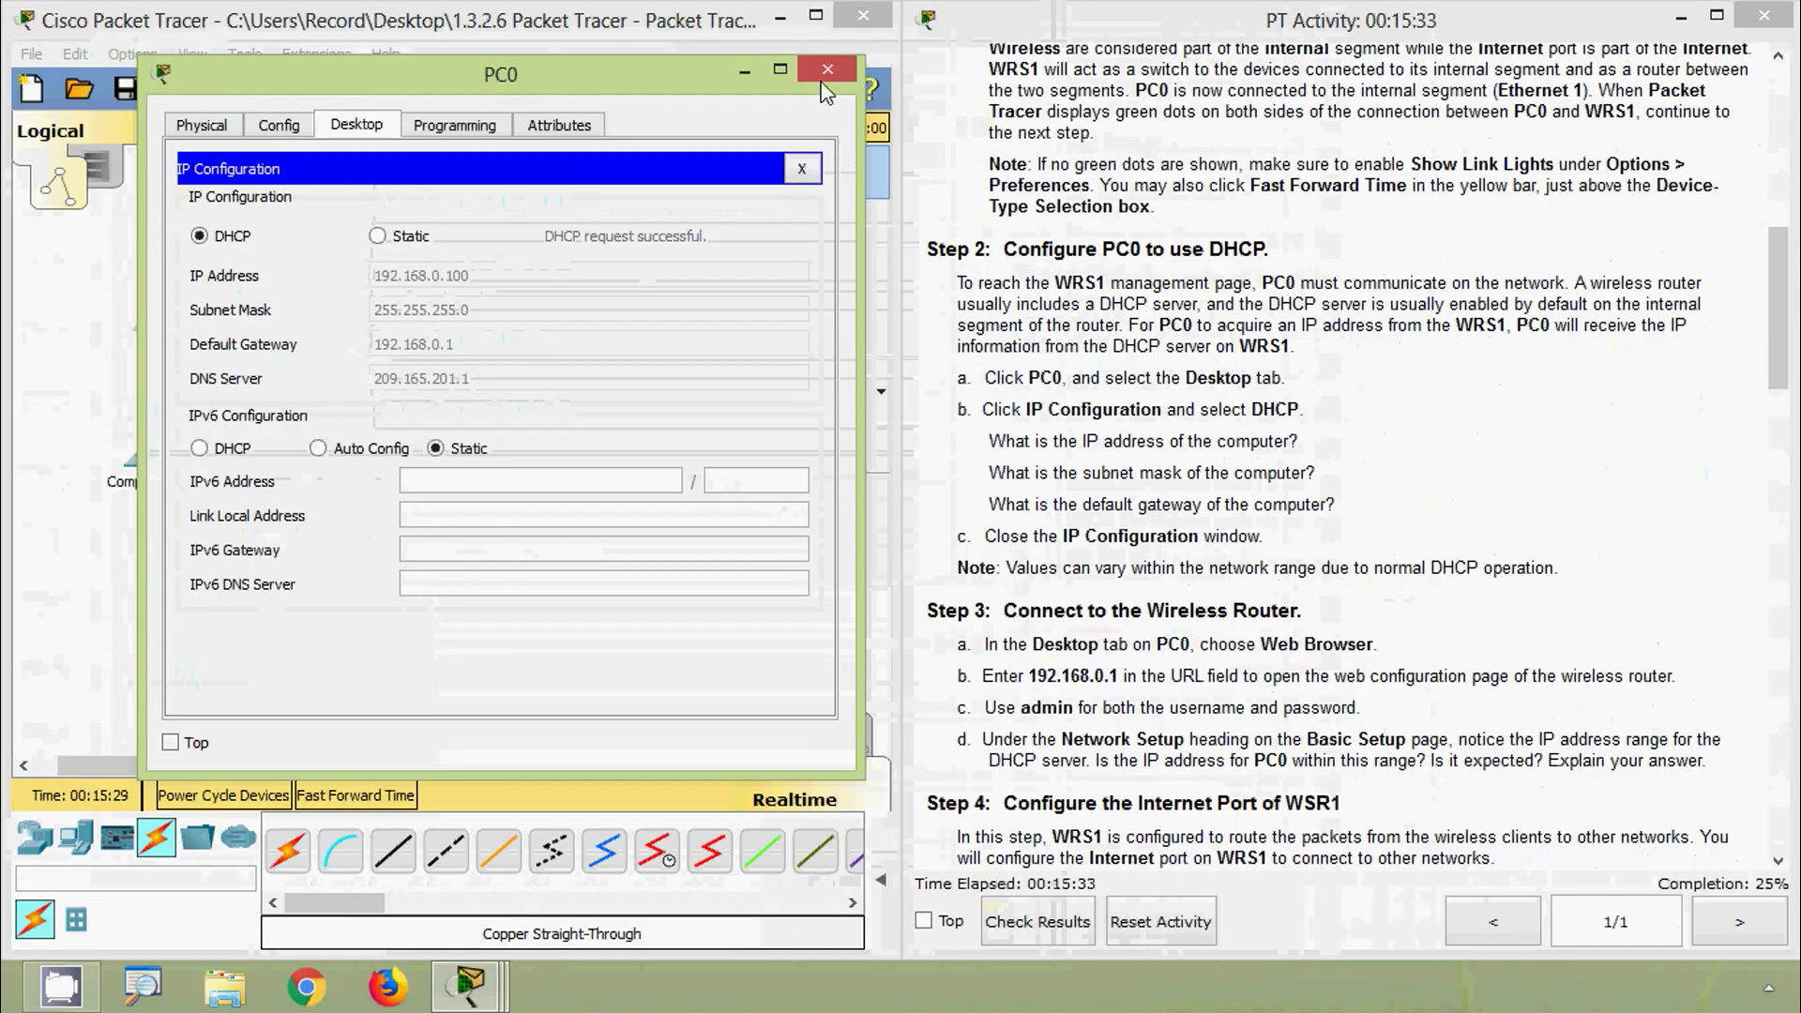
click(826, 70)
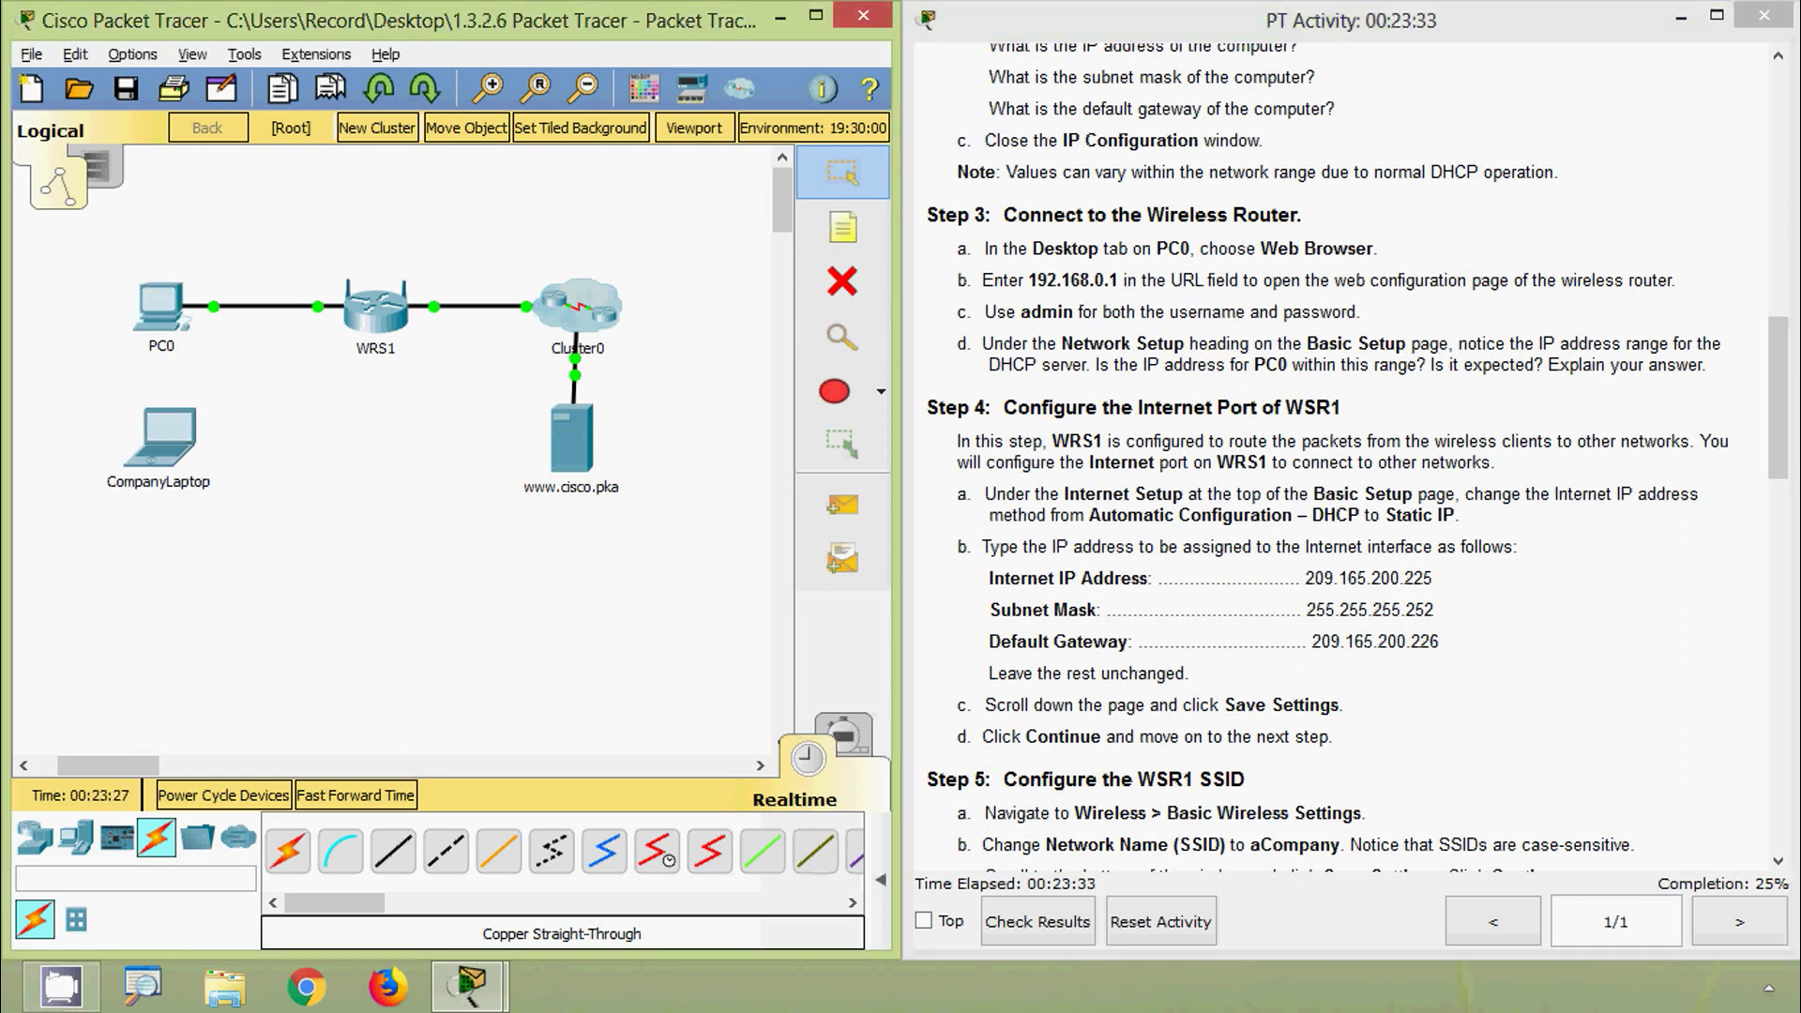
- Open PC0's web browser and load the router page at 192.168.0.1
key(alt)
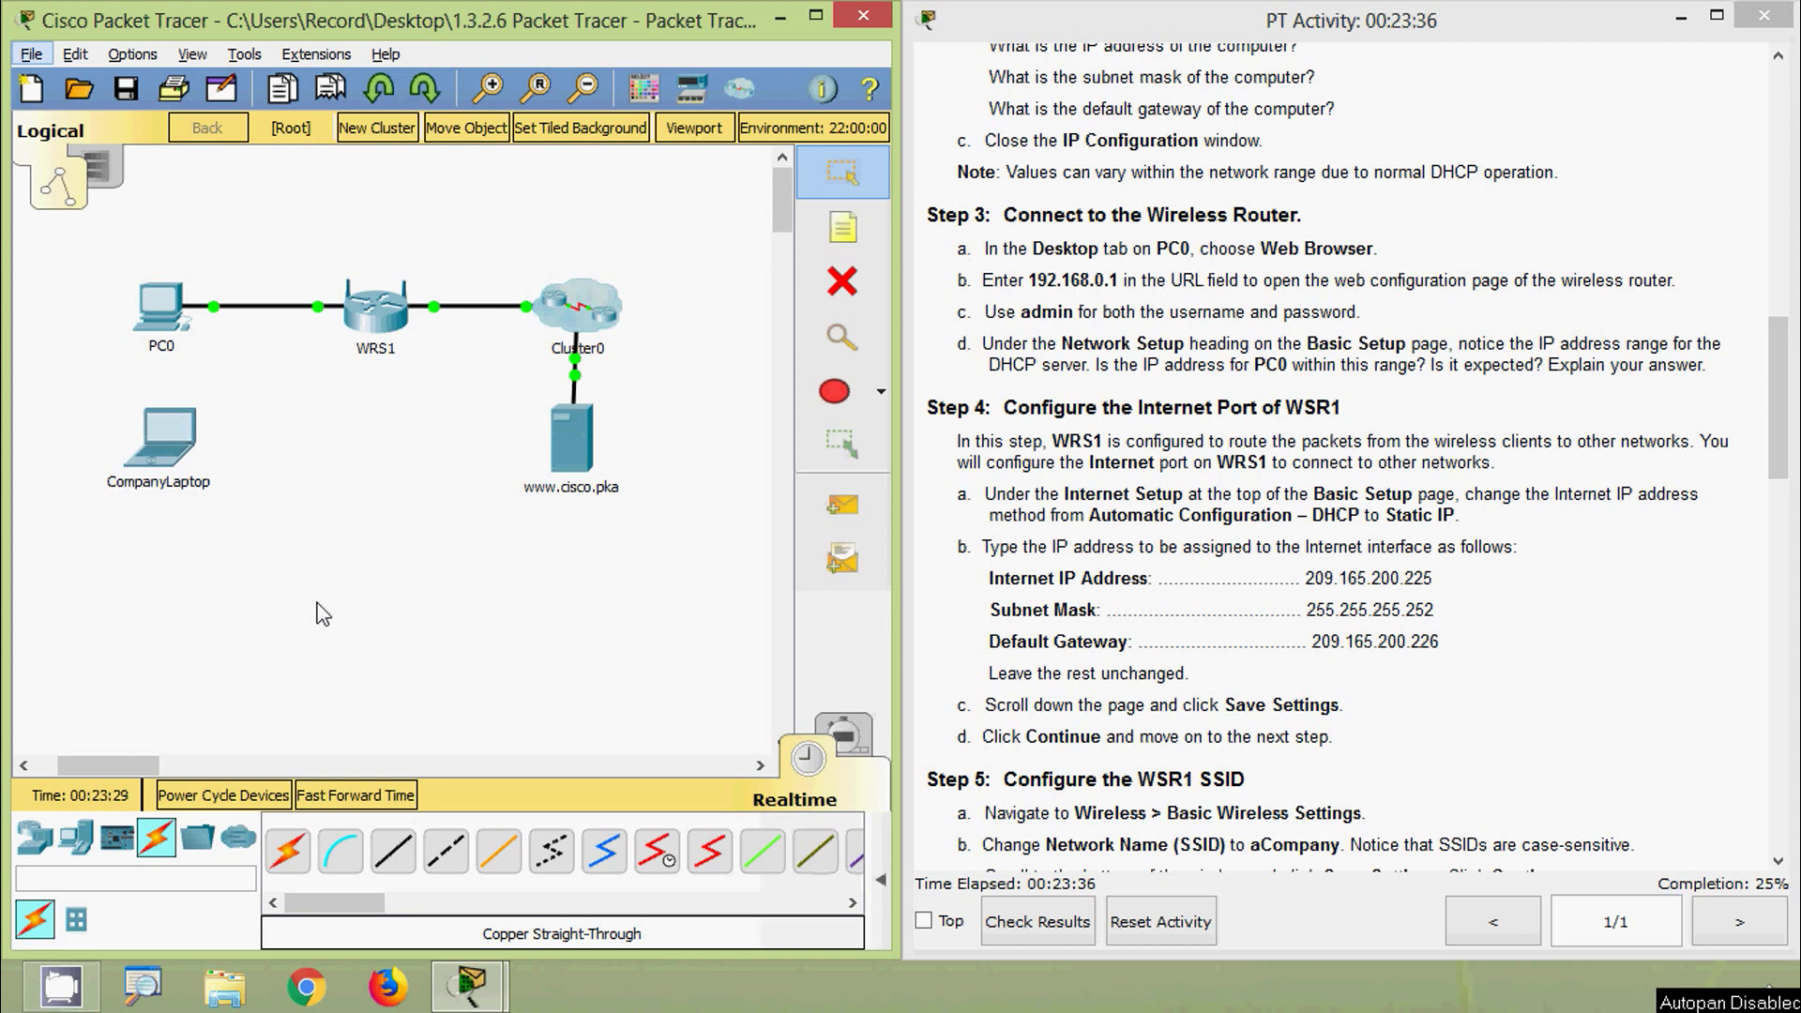
click(165, 319)
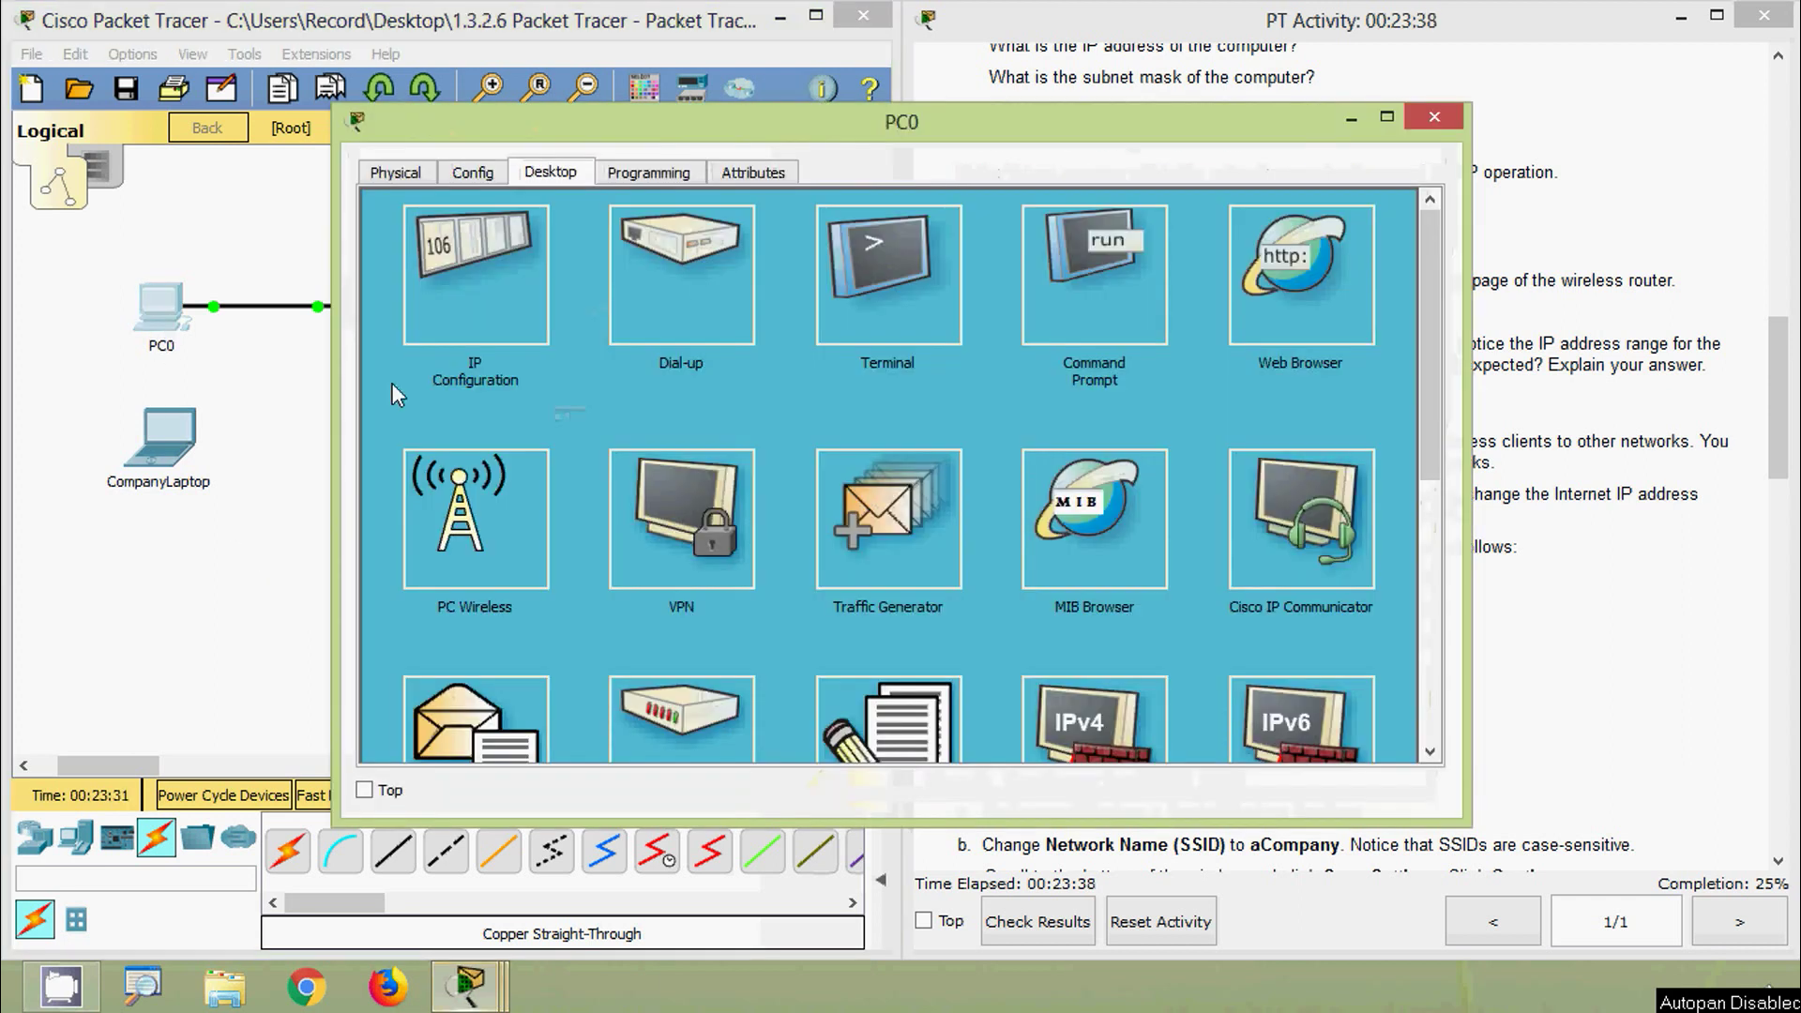
click(1285, 301)
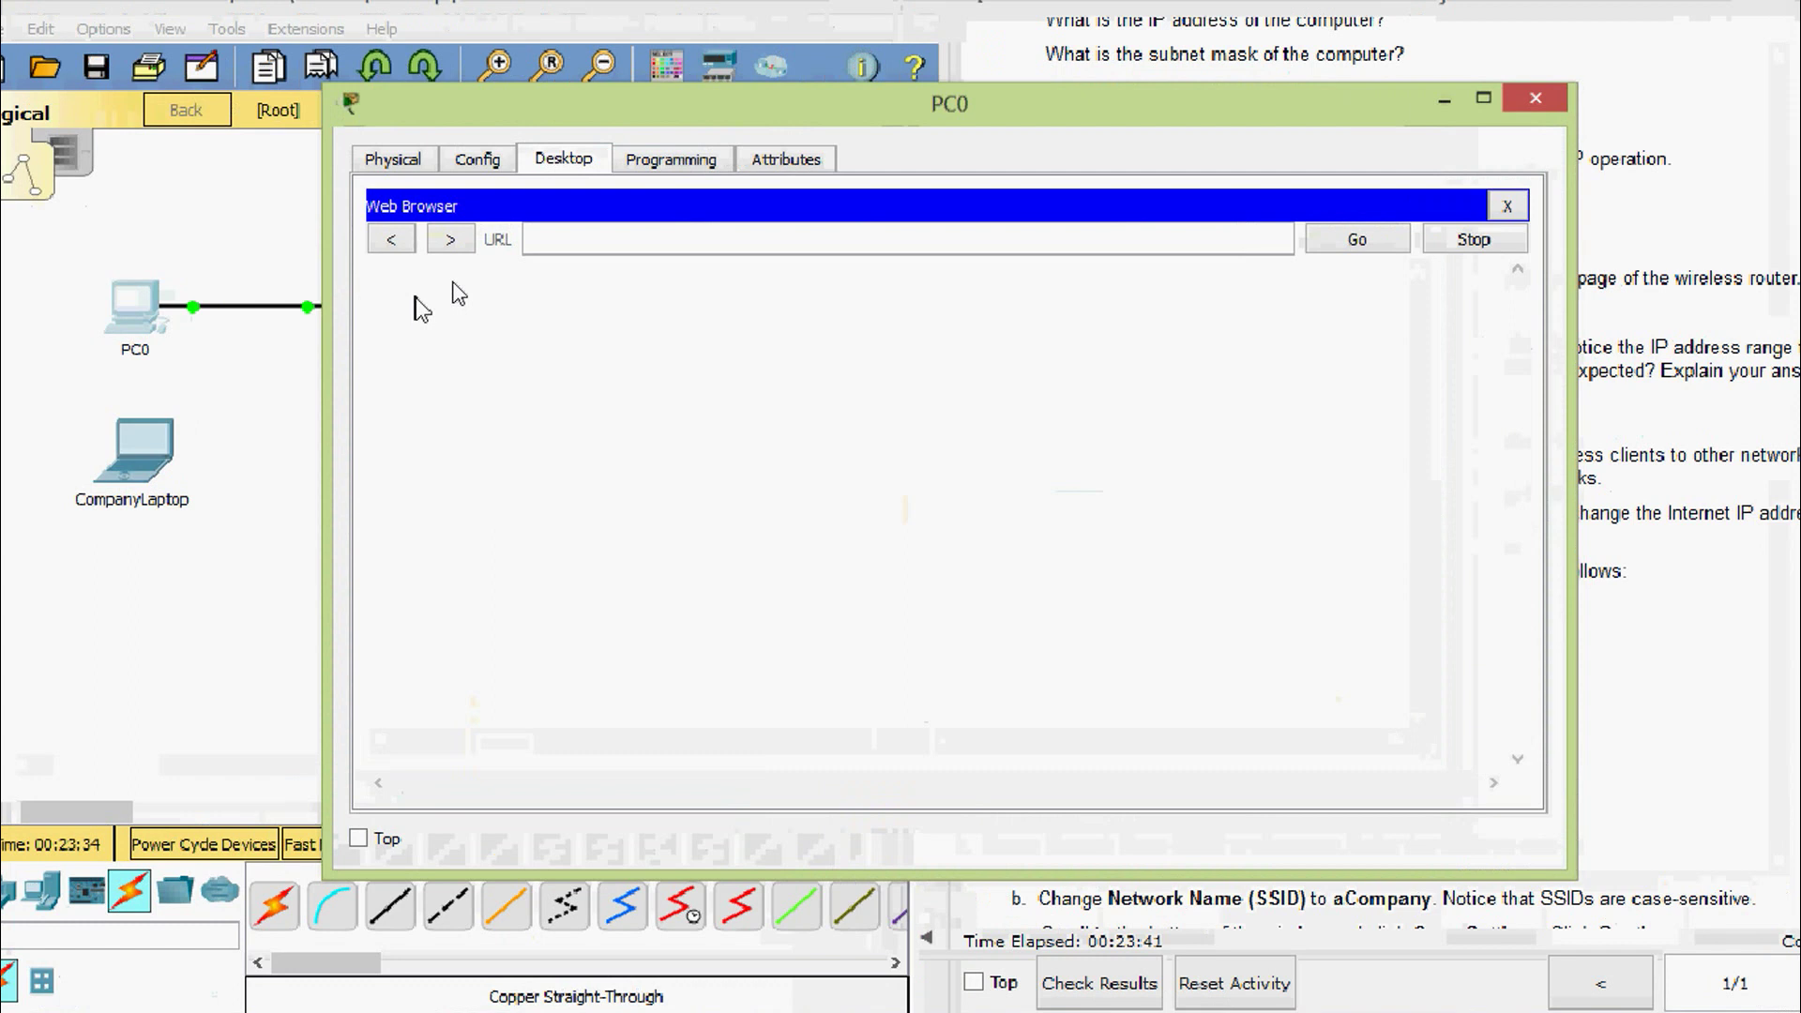
click(521, 246)
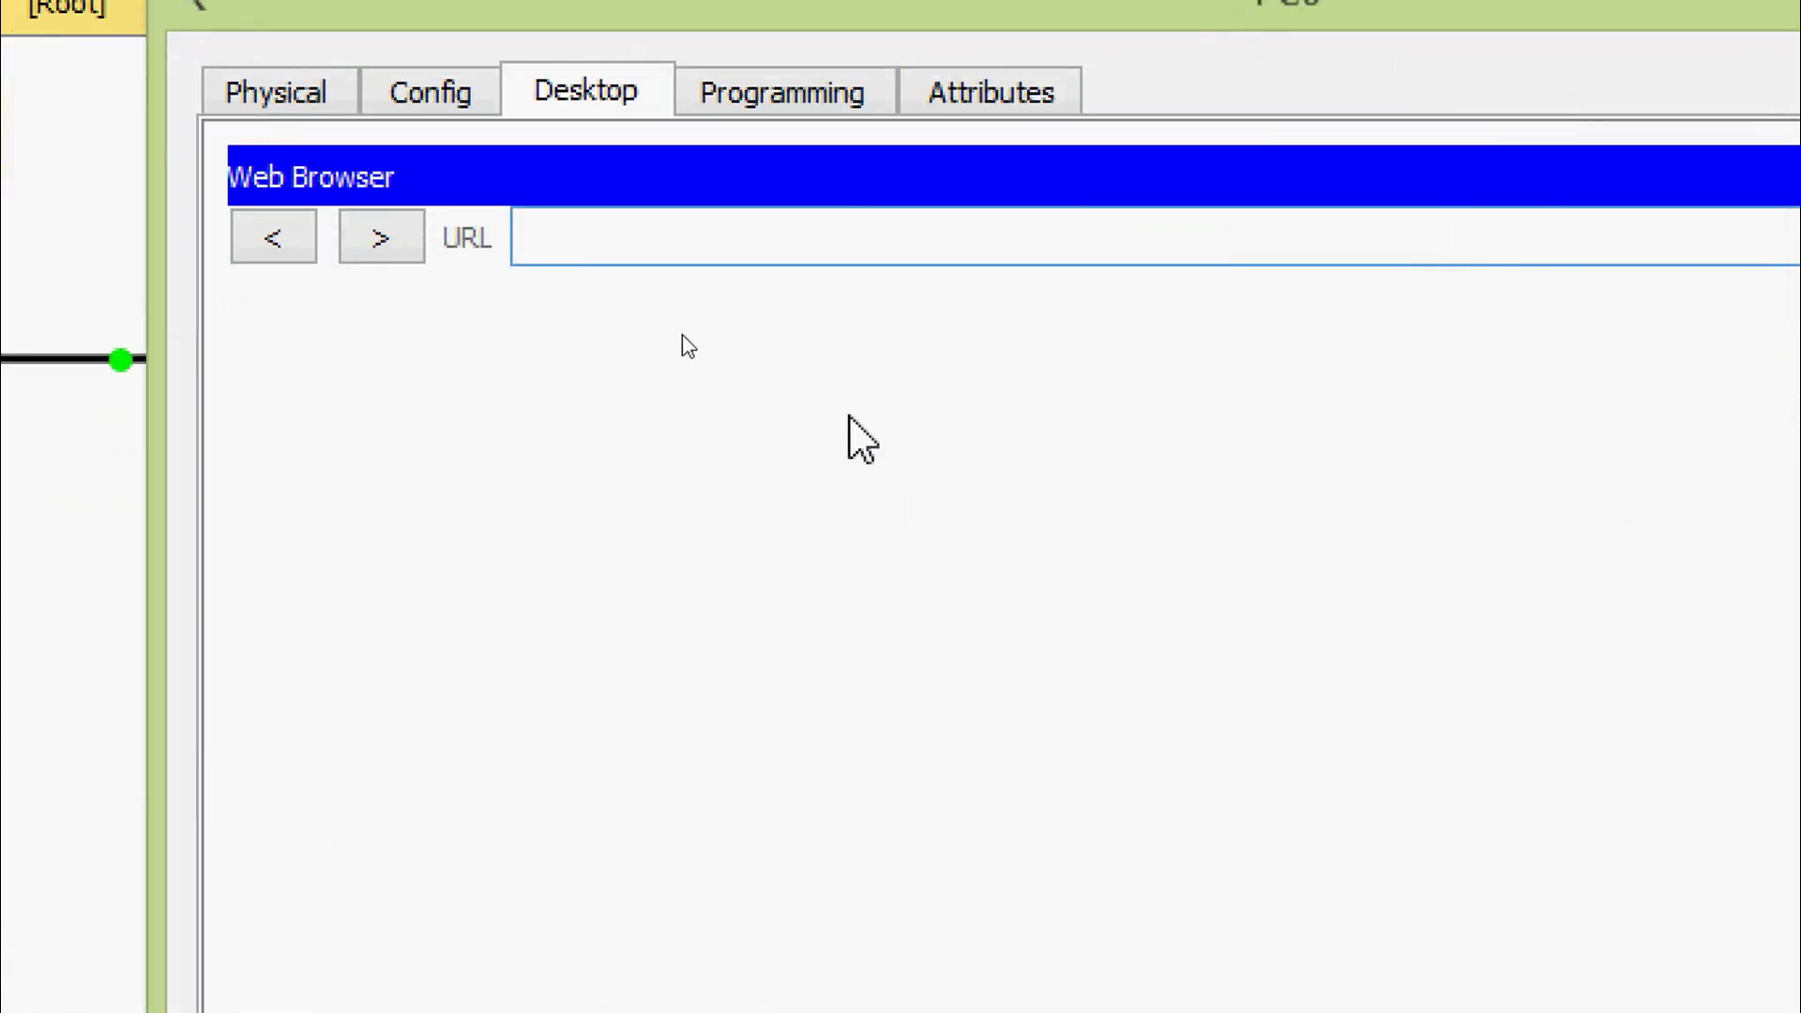
text(192.168)
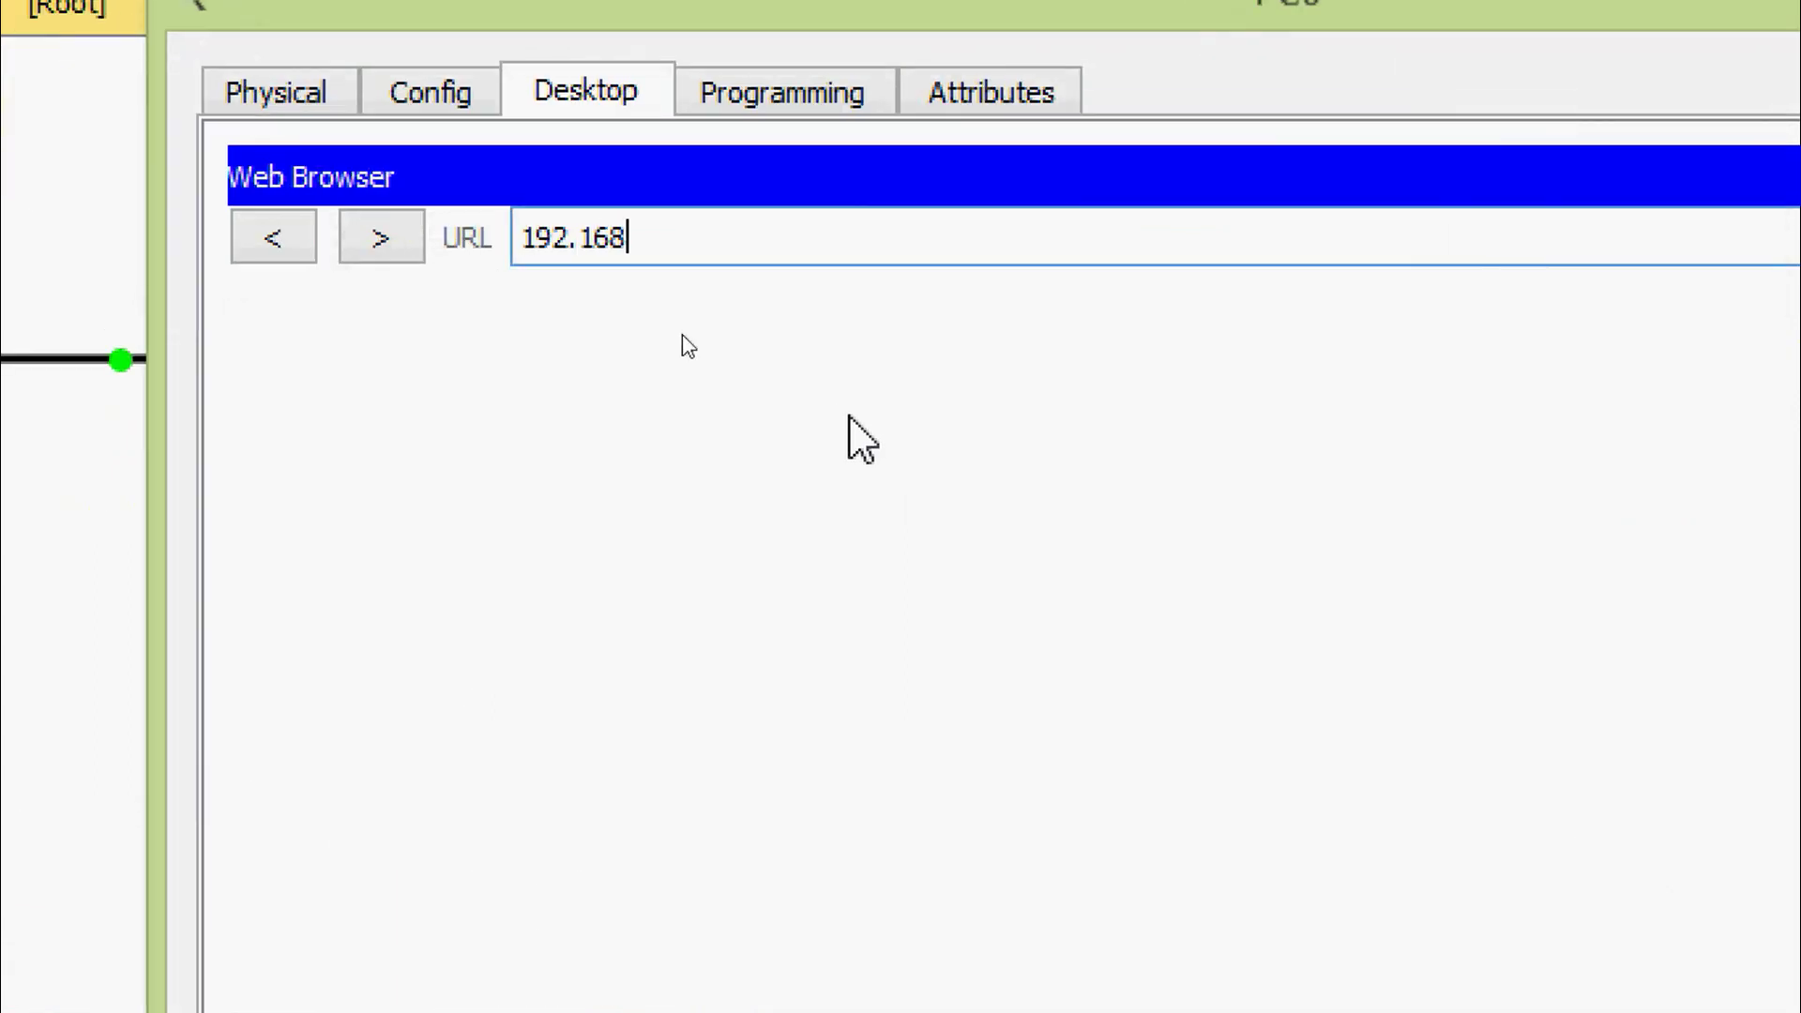
text(.0.1)
key(Return)
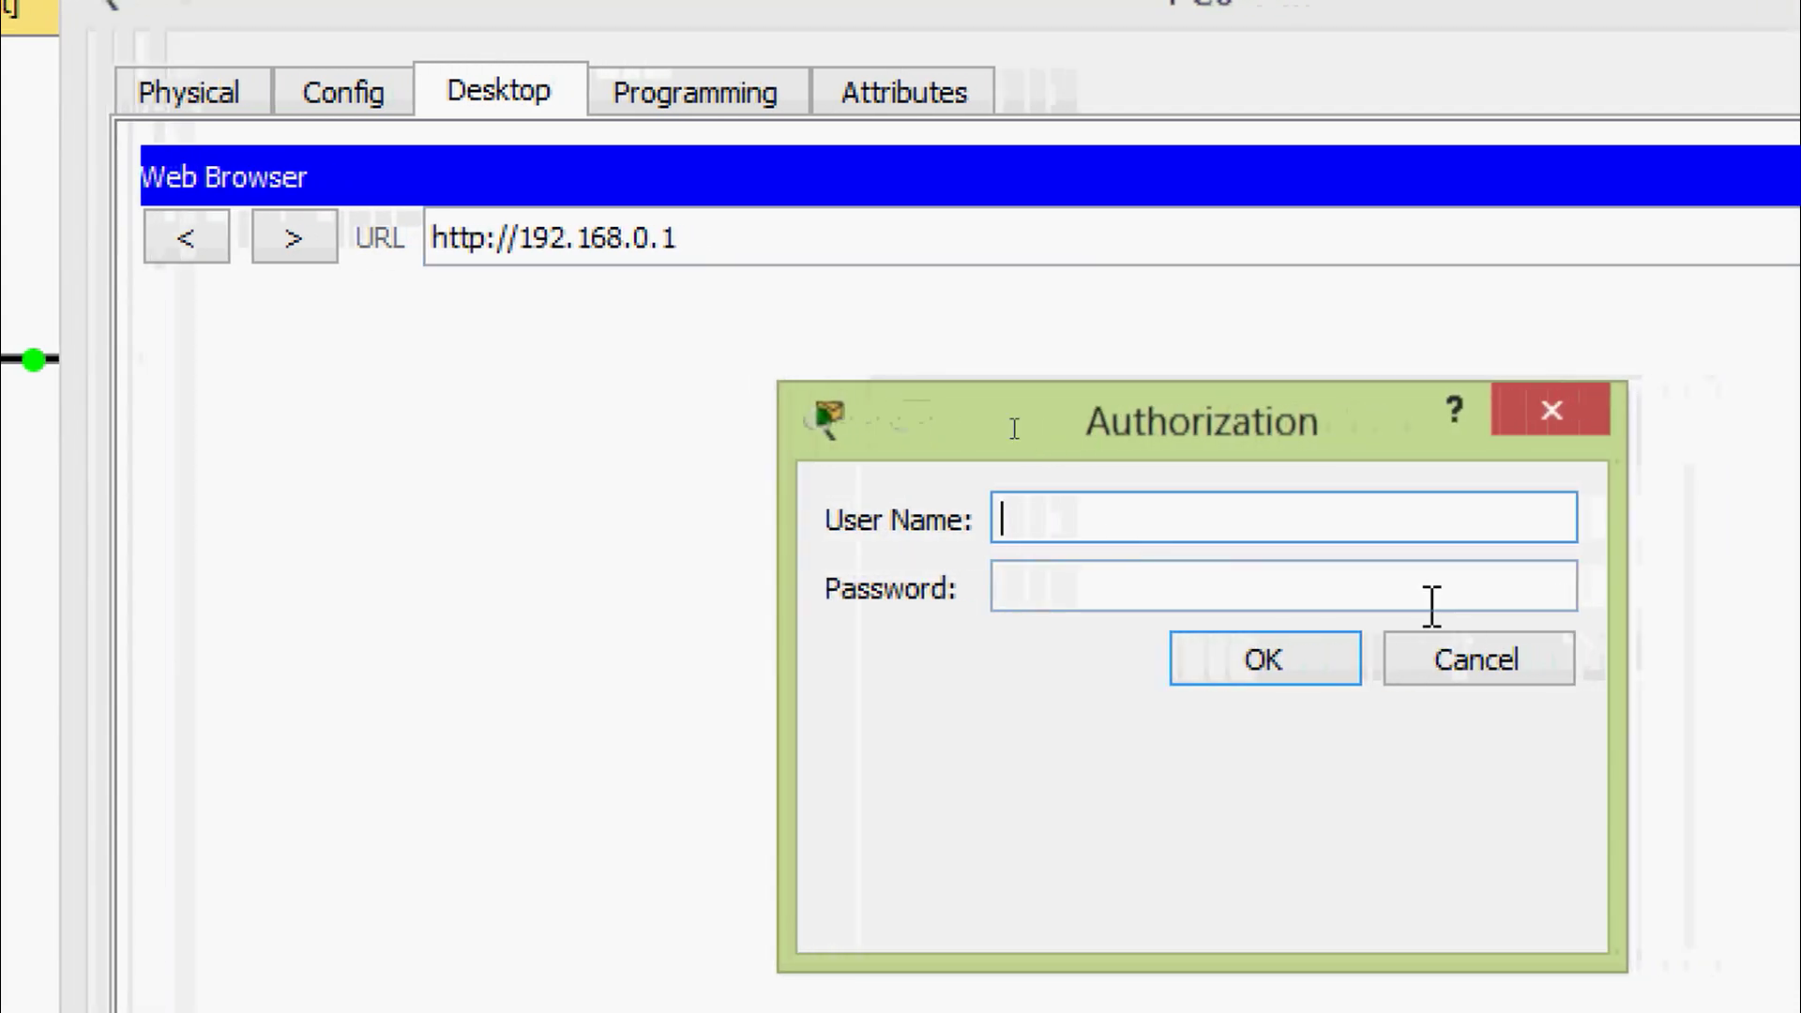
- Log in to WRS1 with the administrator credentials and maximize the window showing the Setup page
click(1184, 507)
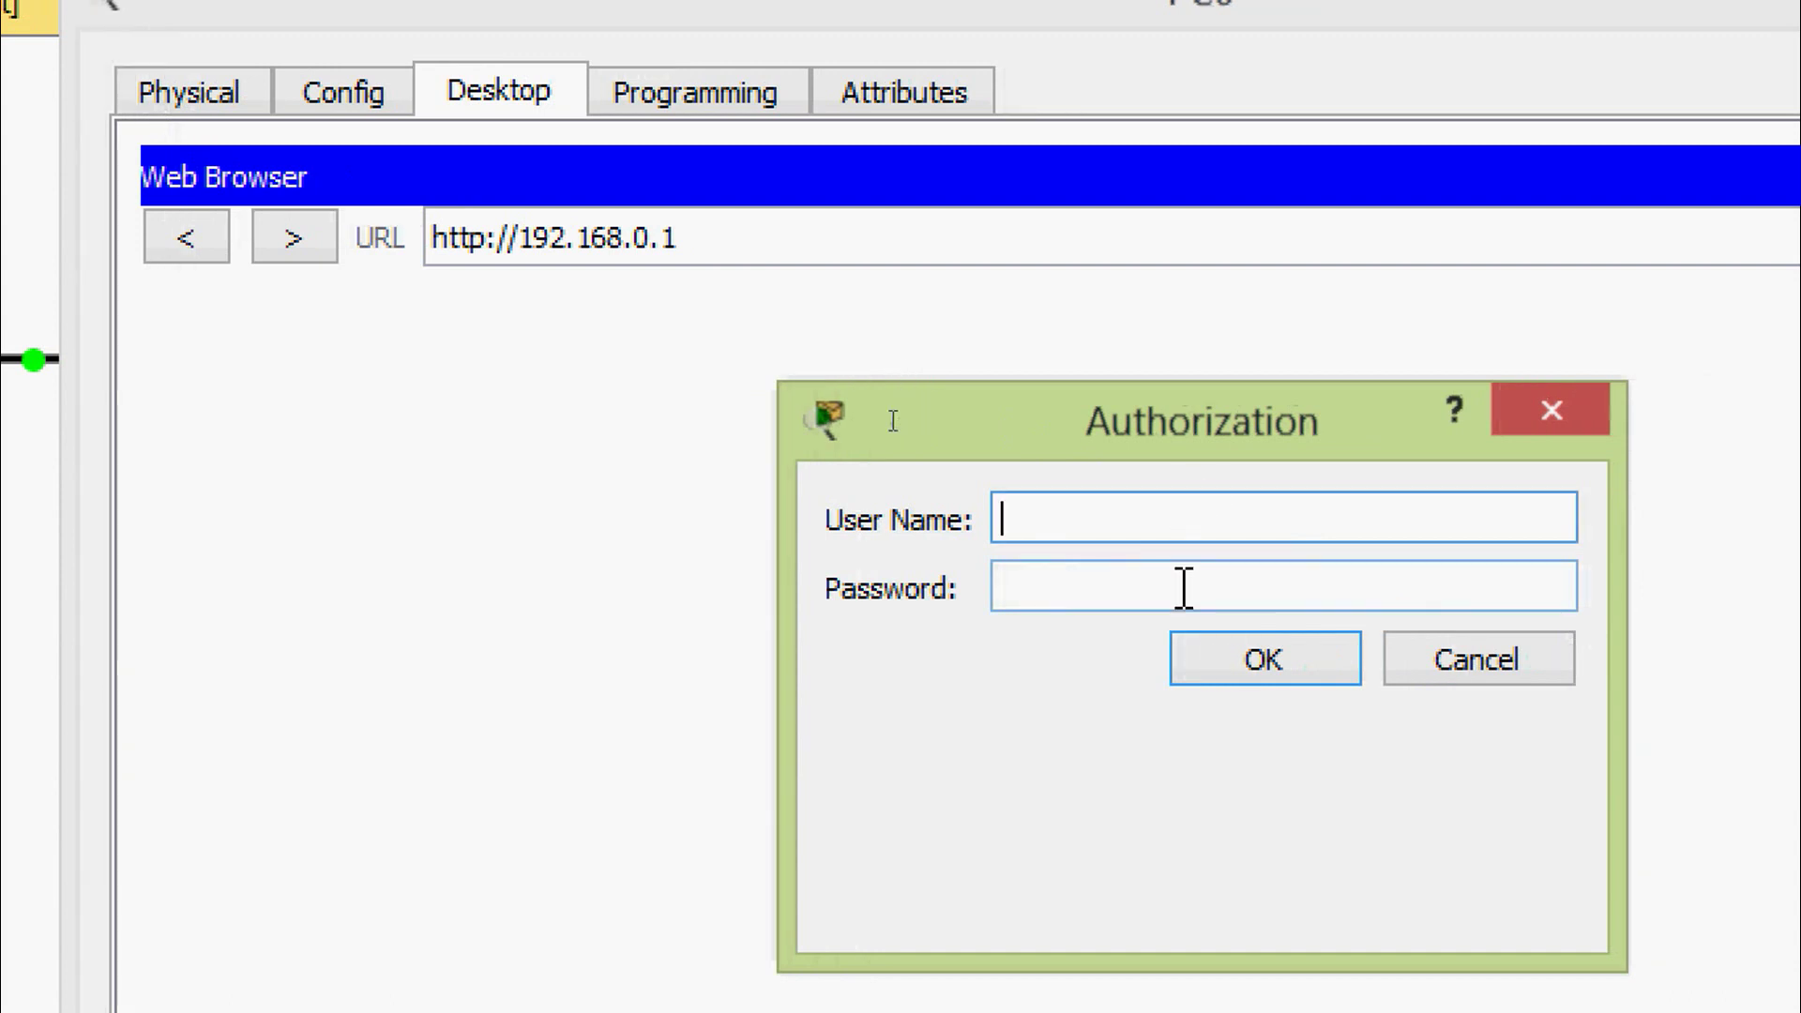
text(admin)
key(Tab)
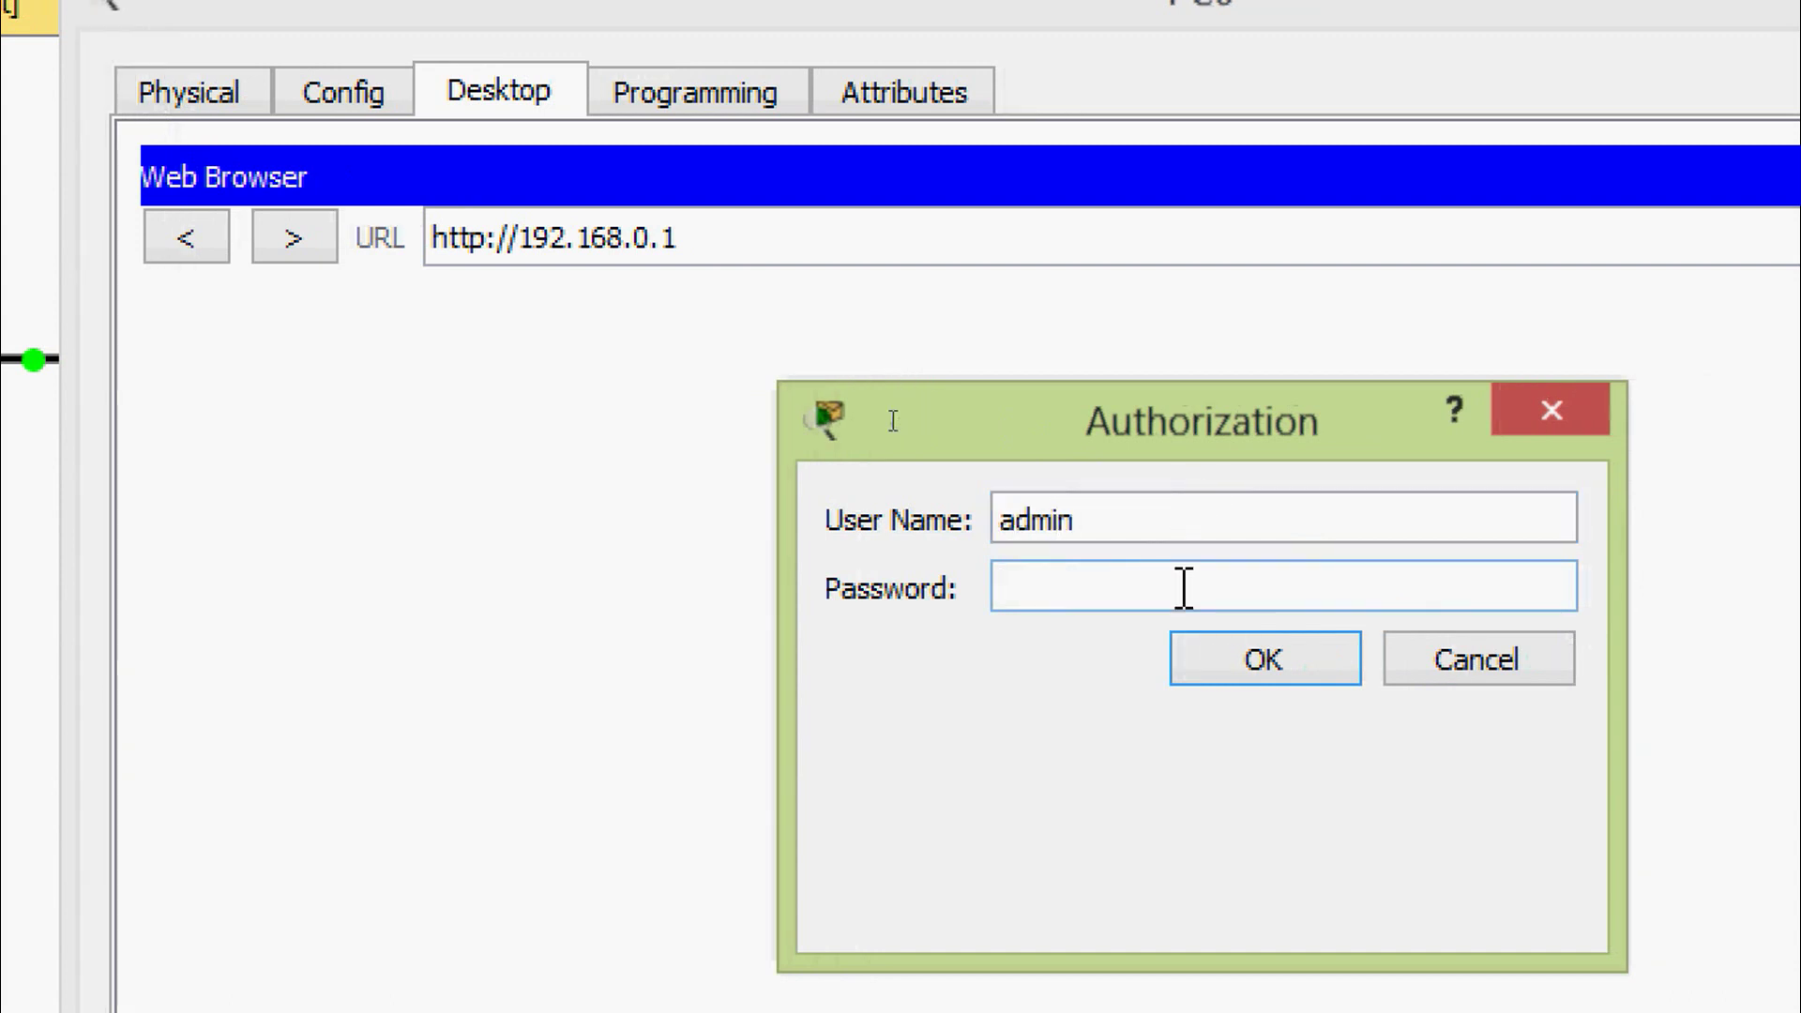
text(admin)
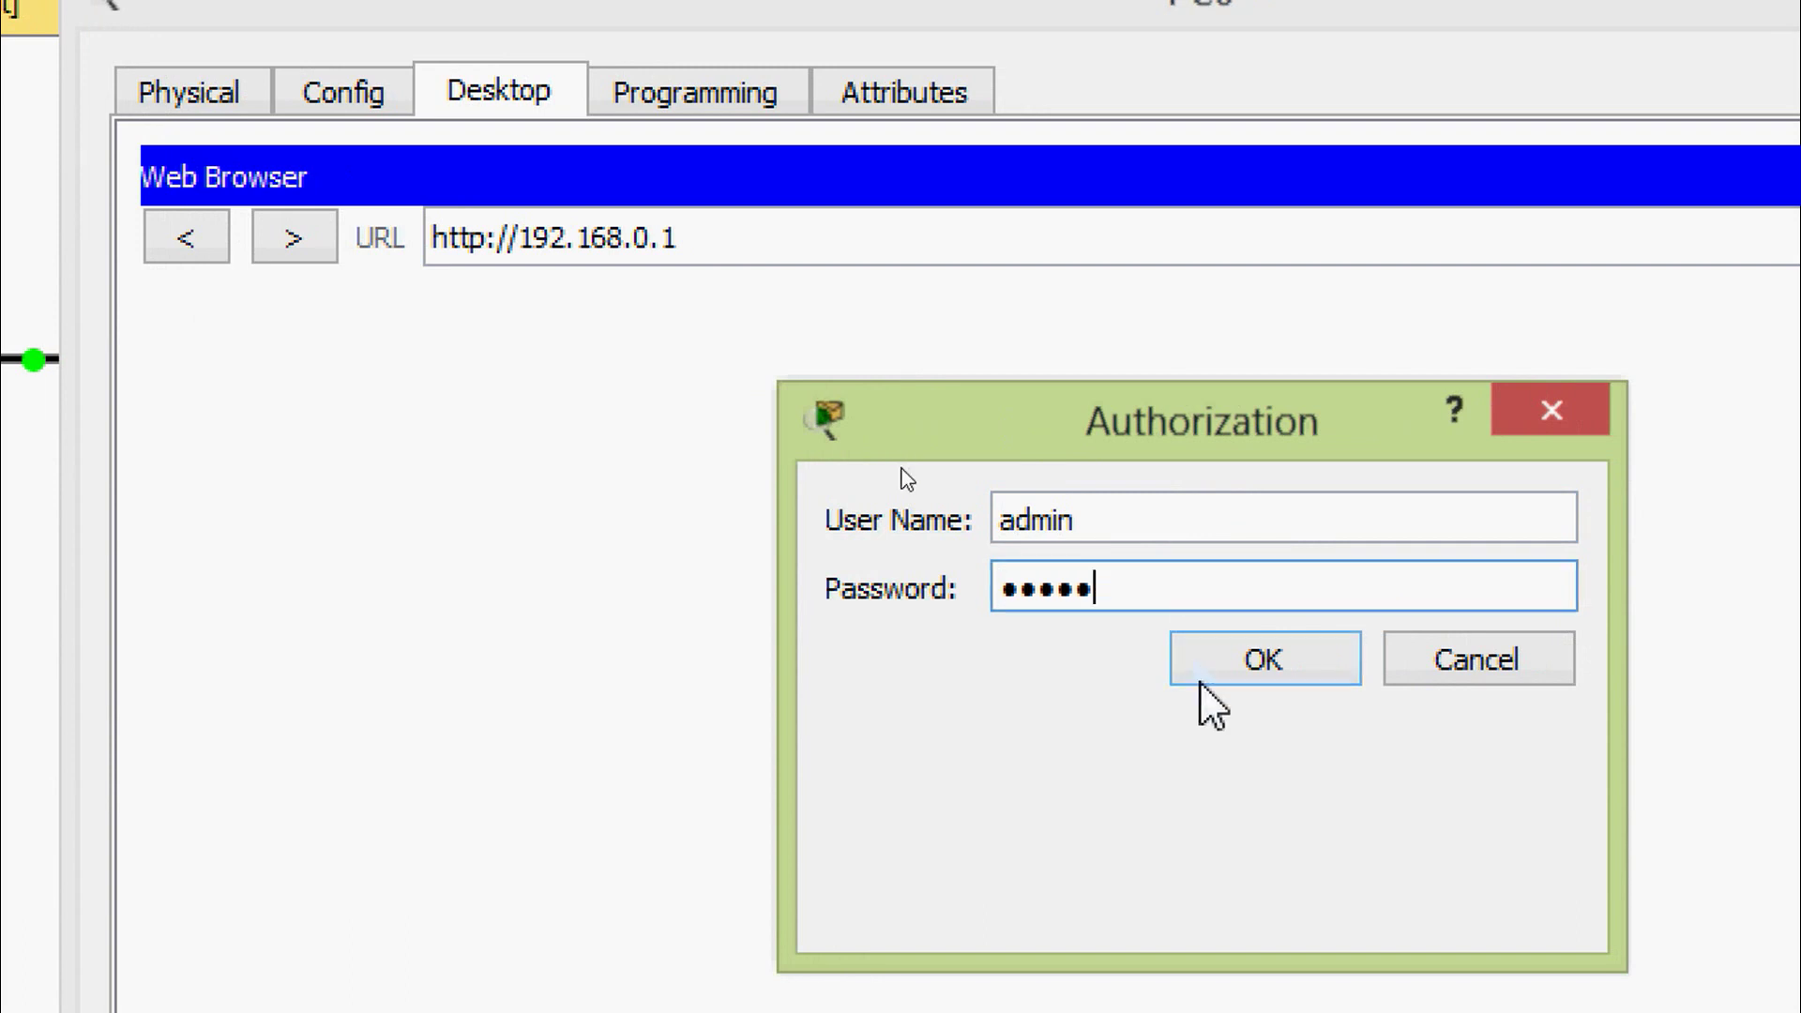
click(1201, 678)
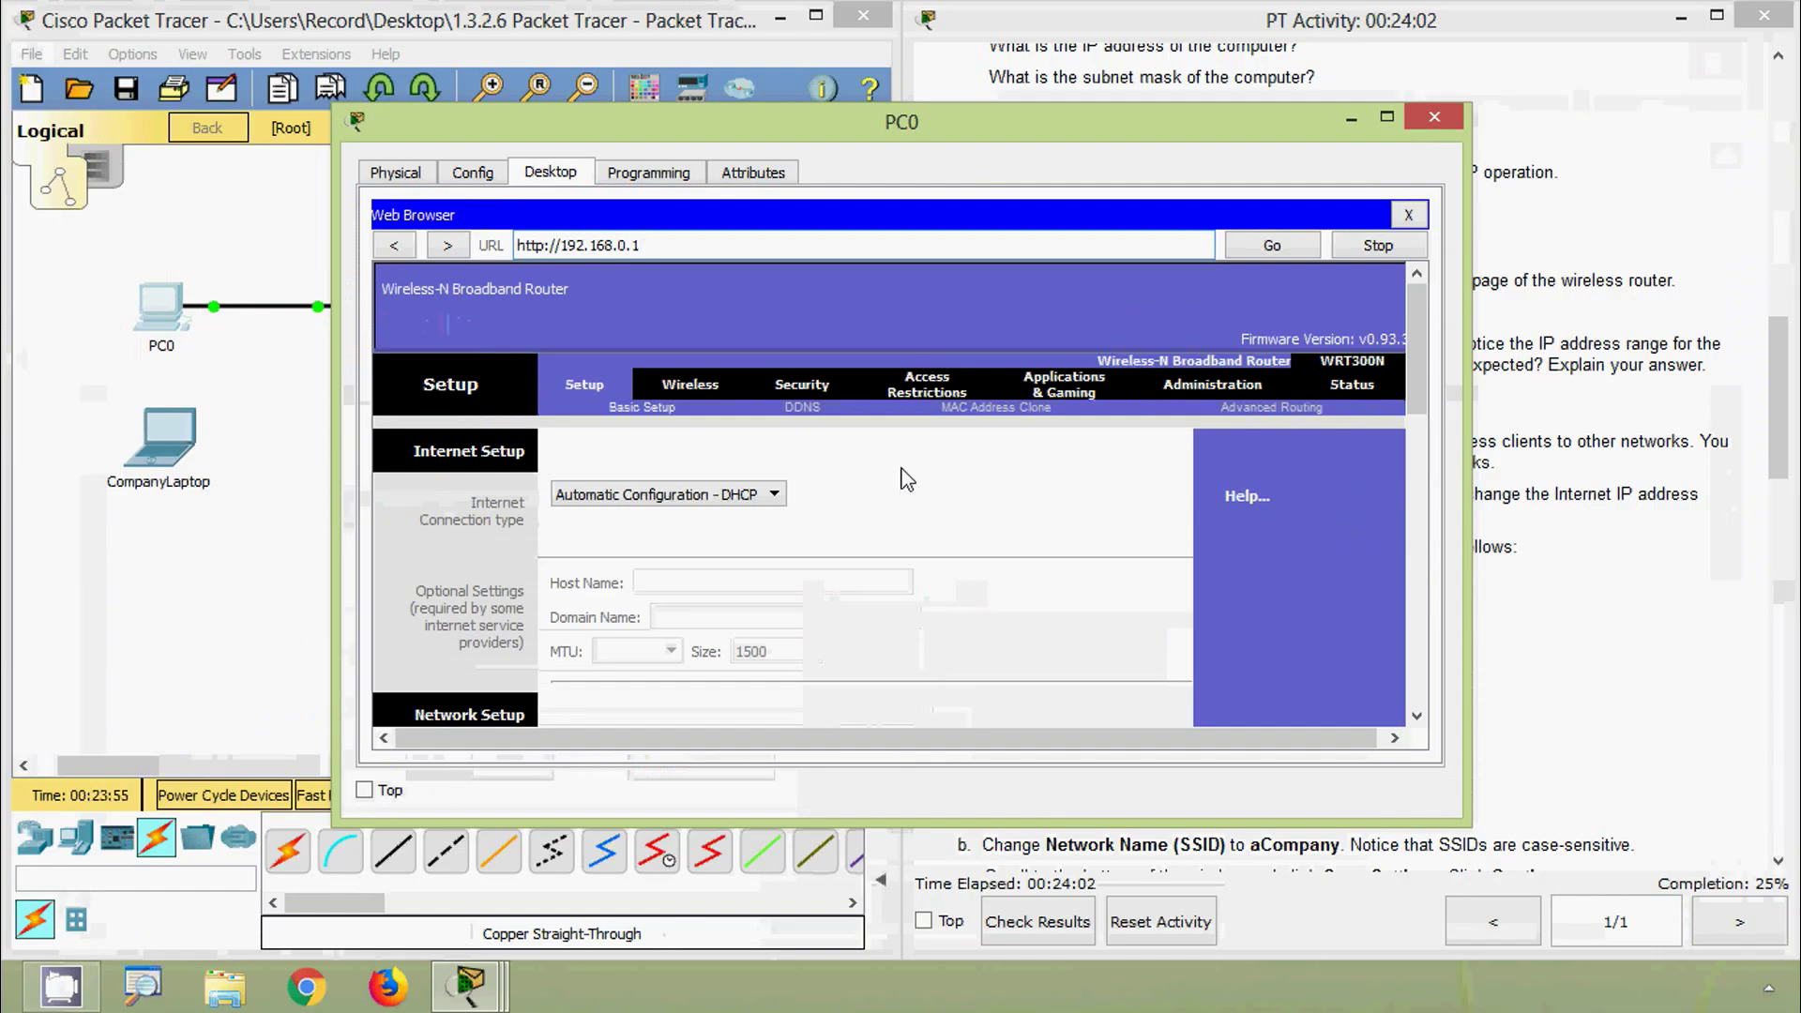
click(1387, 118)
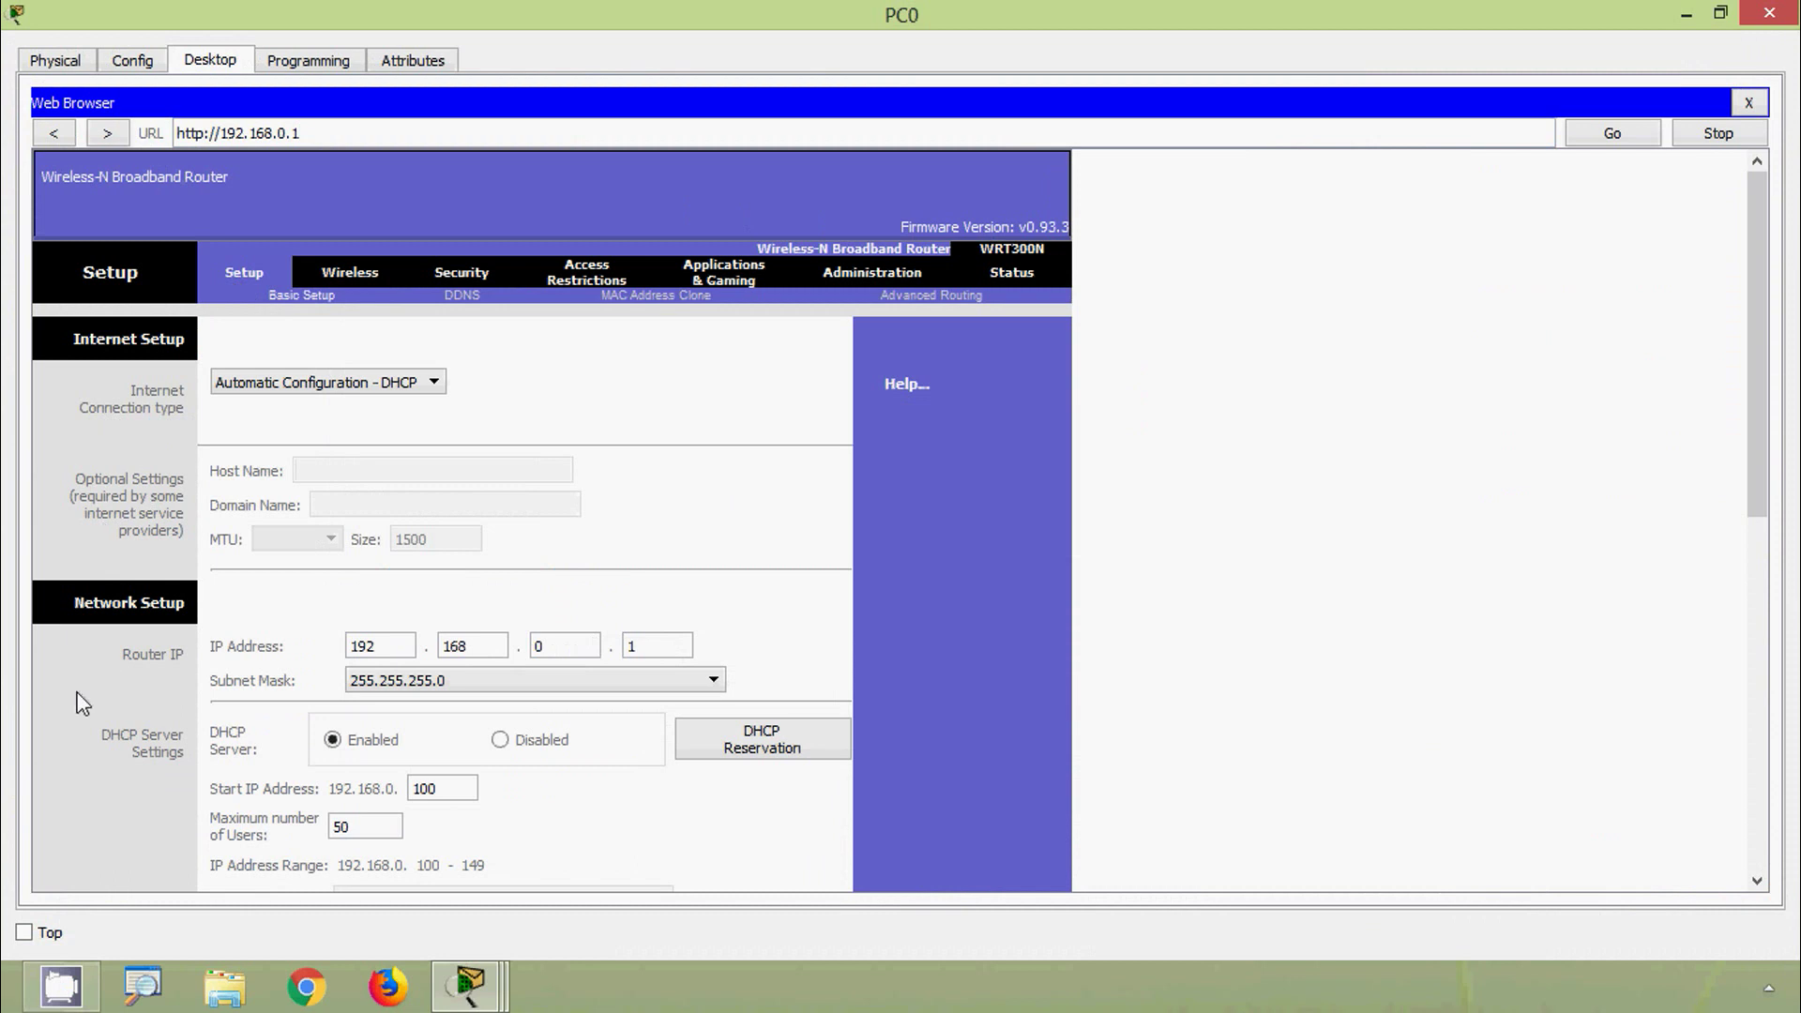
- Scroll the Setup page down to Network Setup to review the DHCP range 192.168.0.100–149
scroll(83, 638, down, 3)
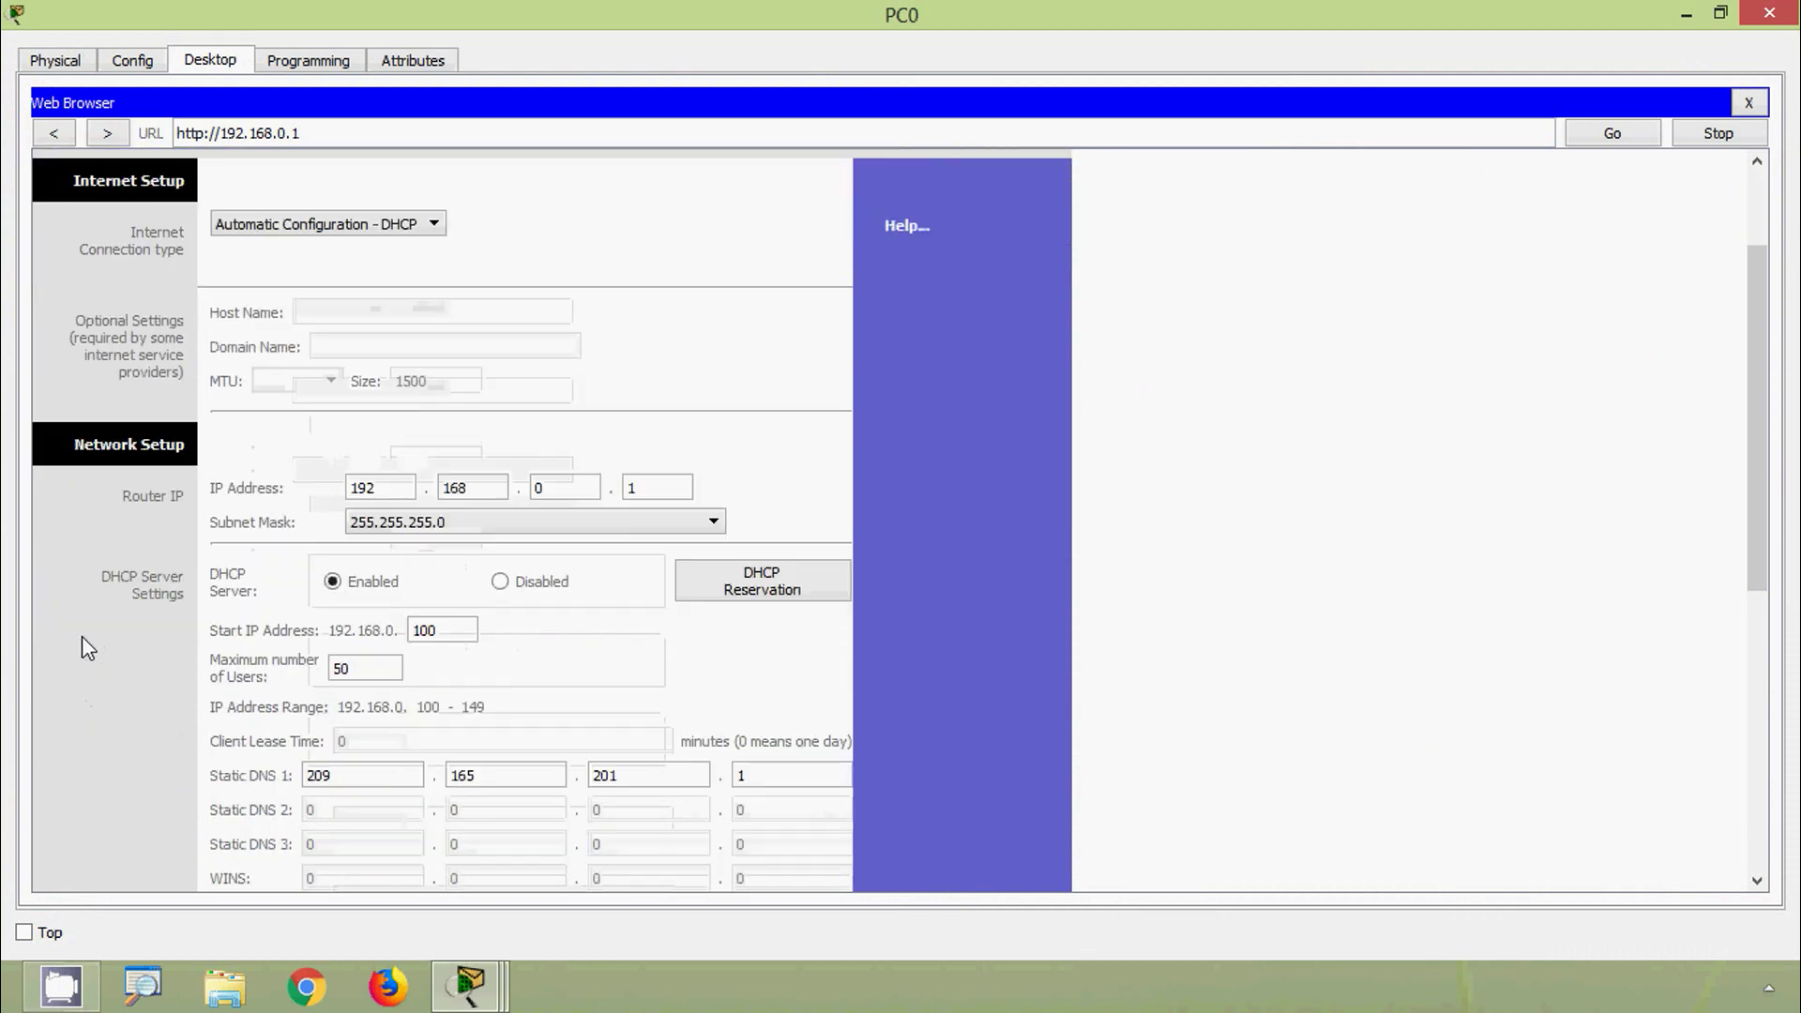
scroll(142, 599, down, 1)
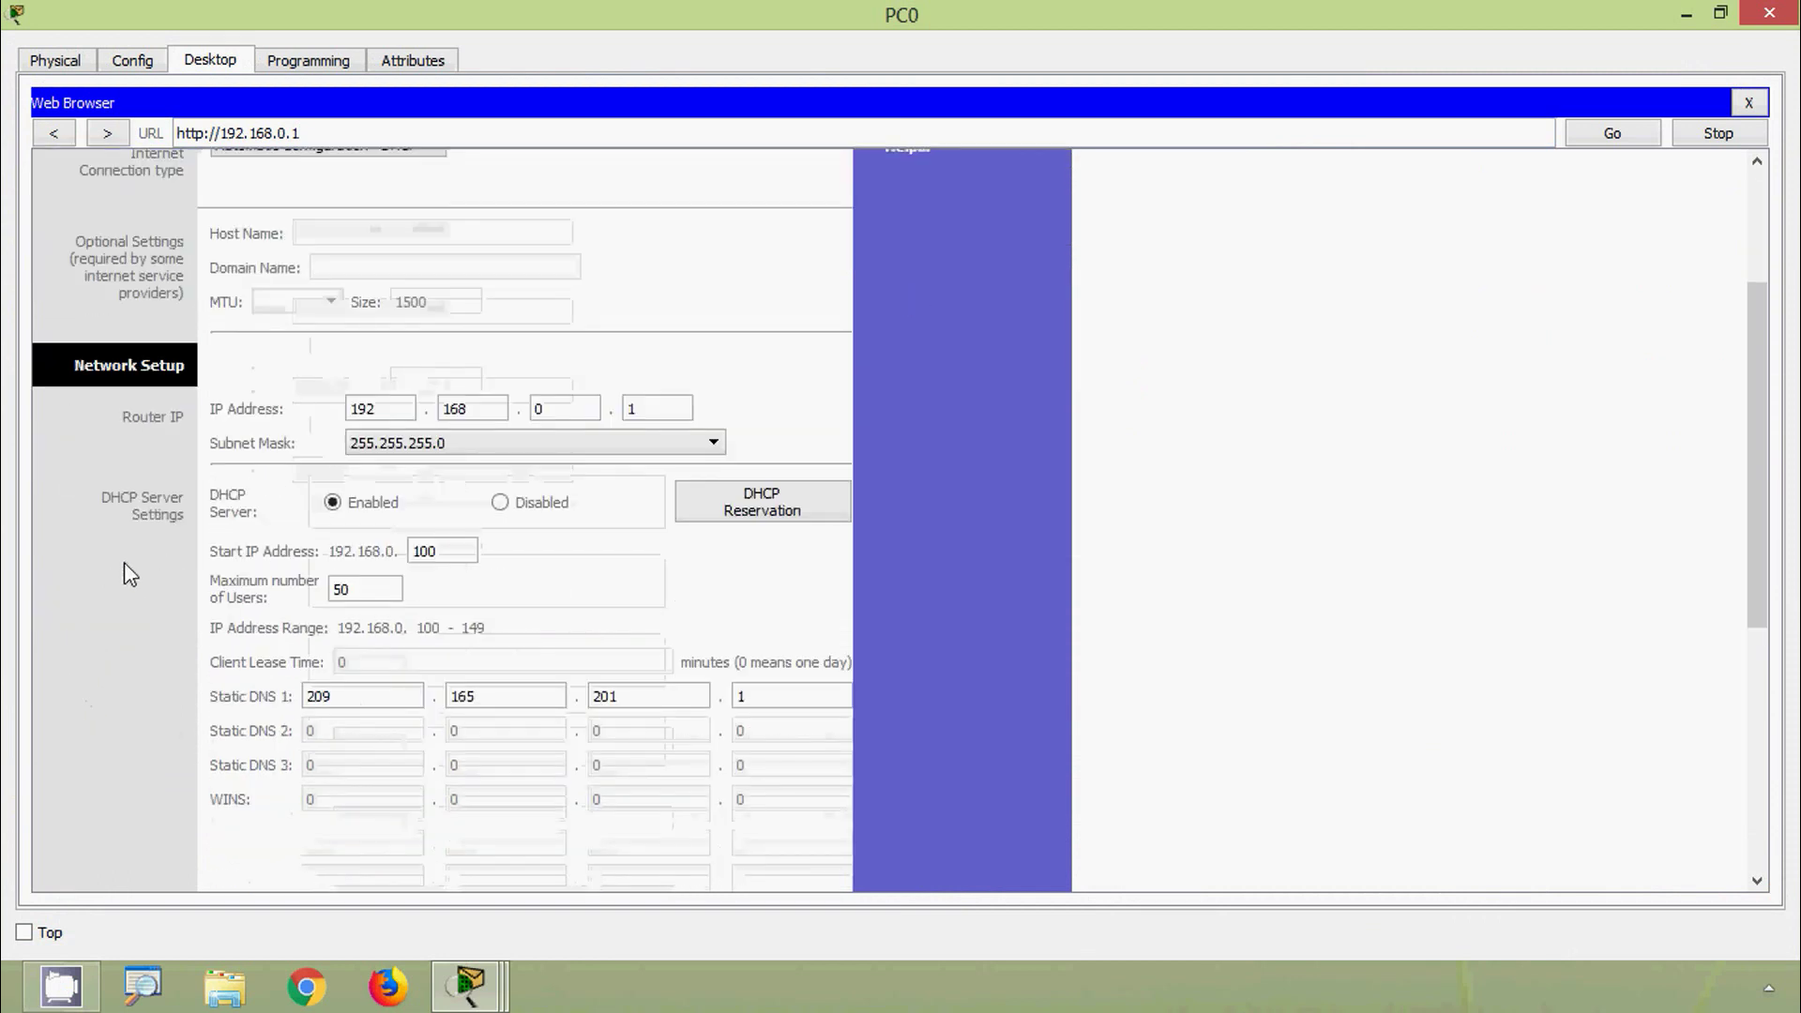
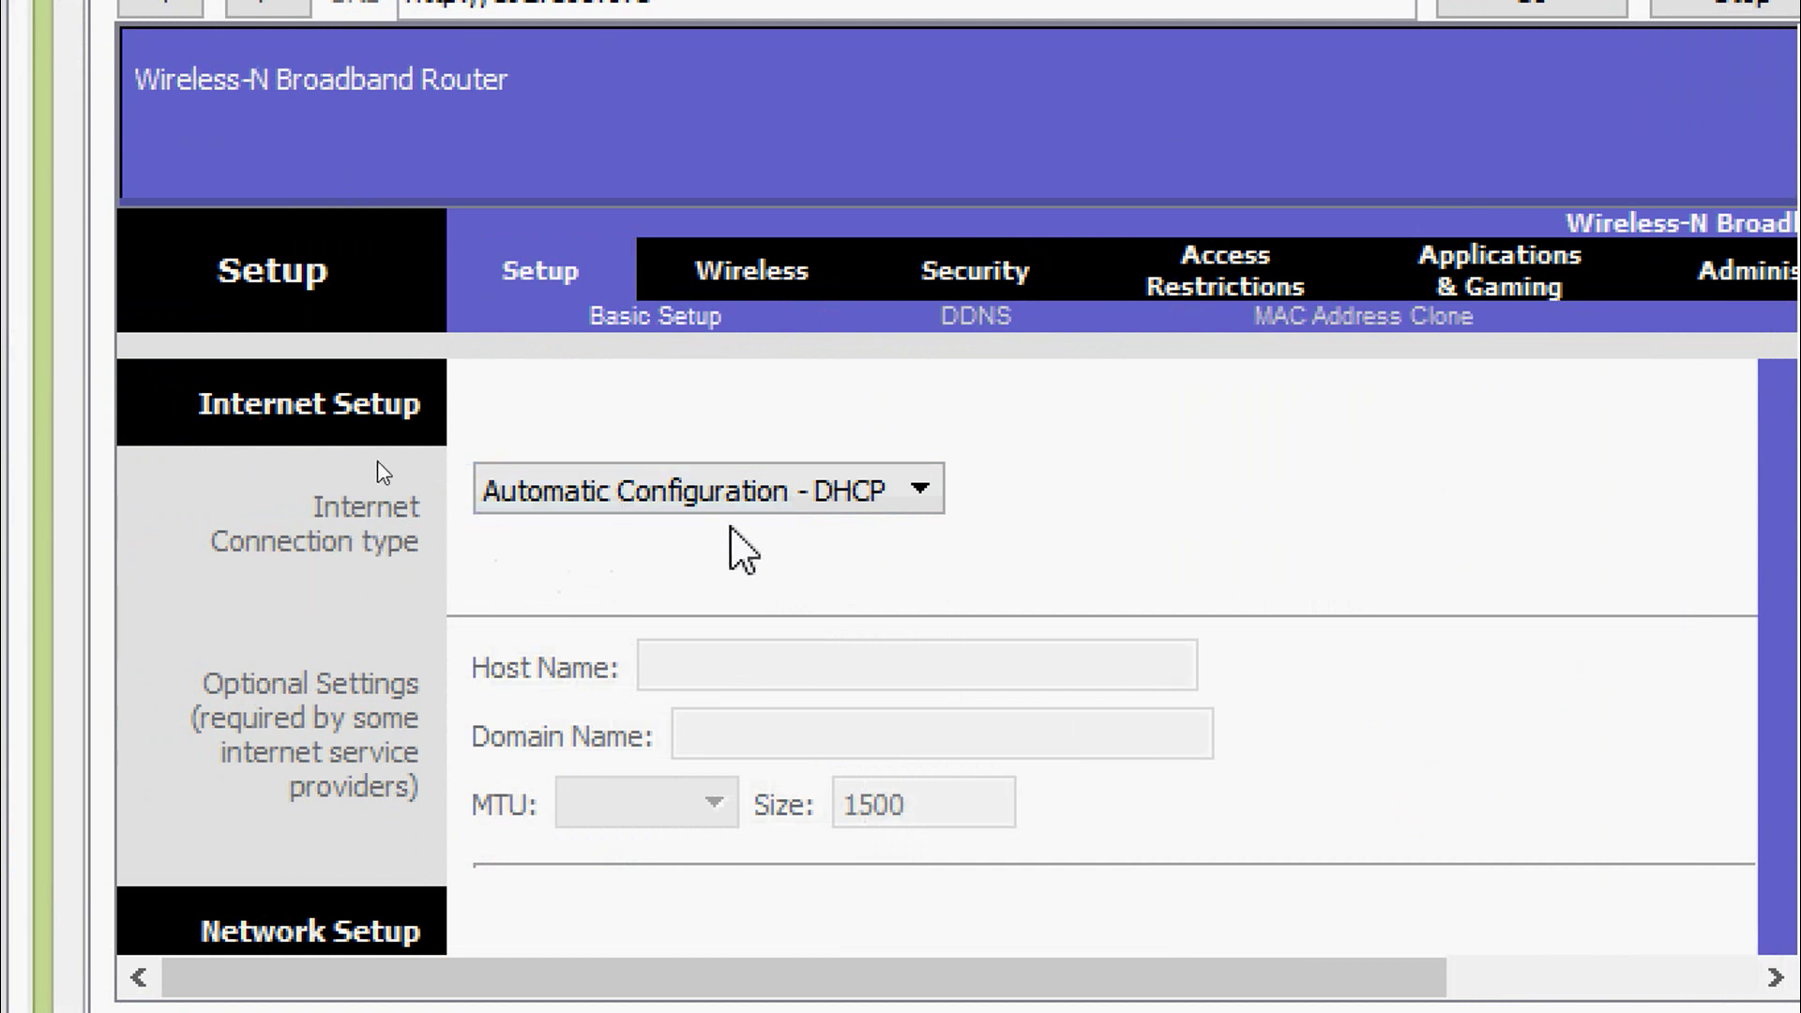
- Switch WRS1's Internet connection type to Static IP and enter IP address 209.165.200.225
click(919, 519)
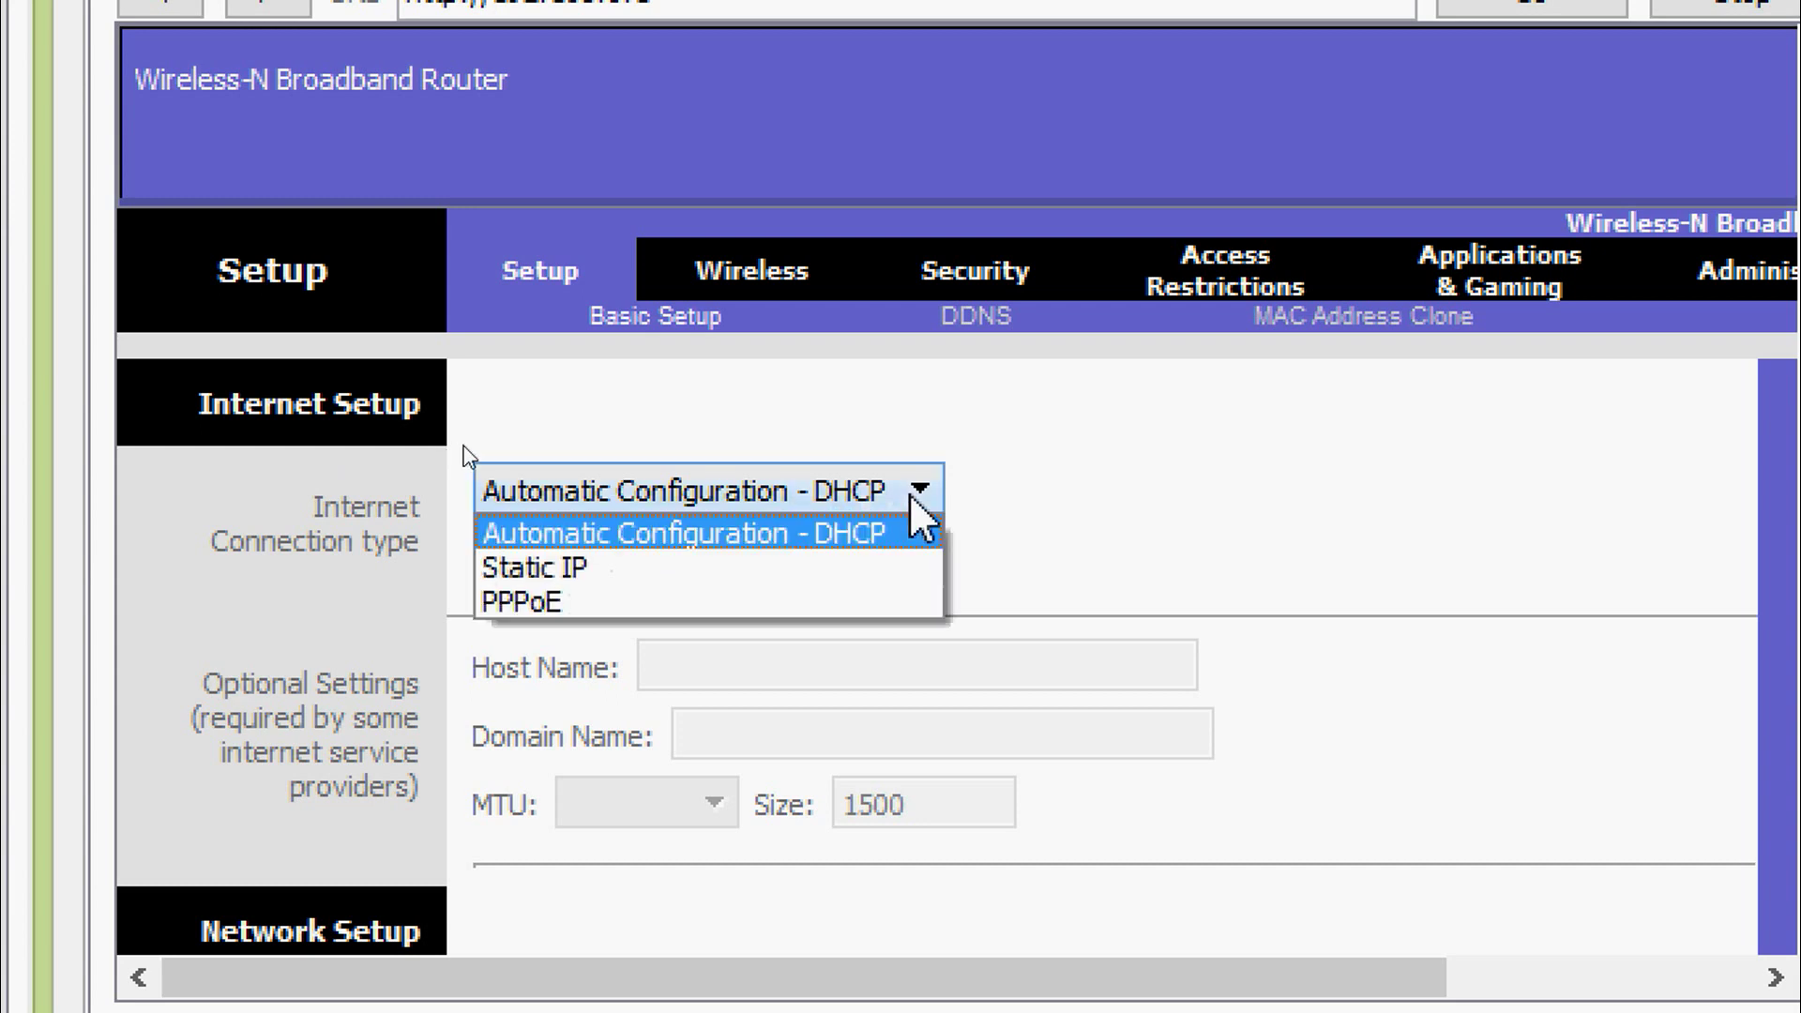
click(605, 566)
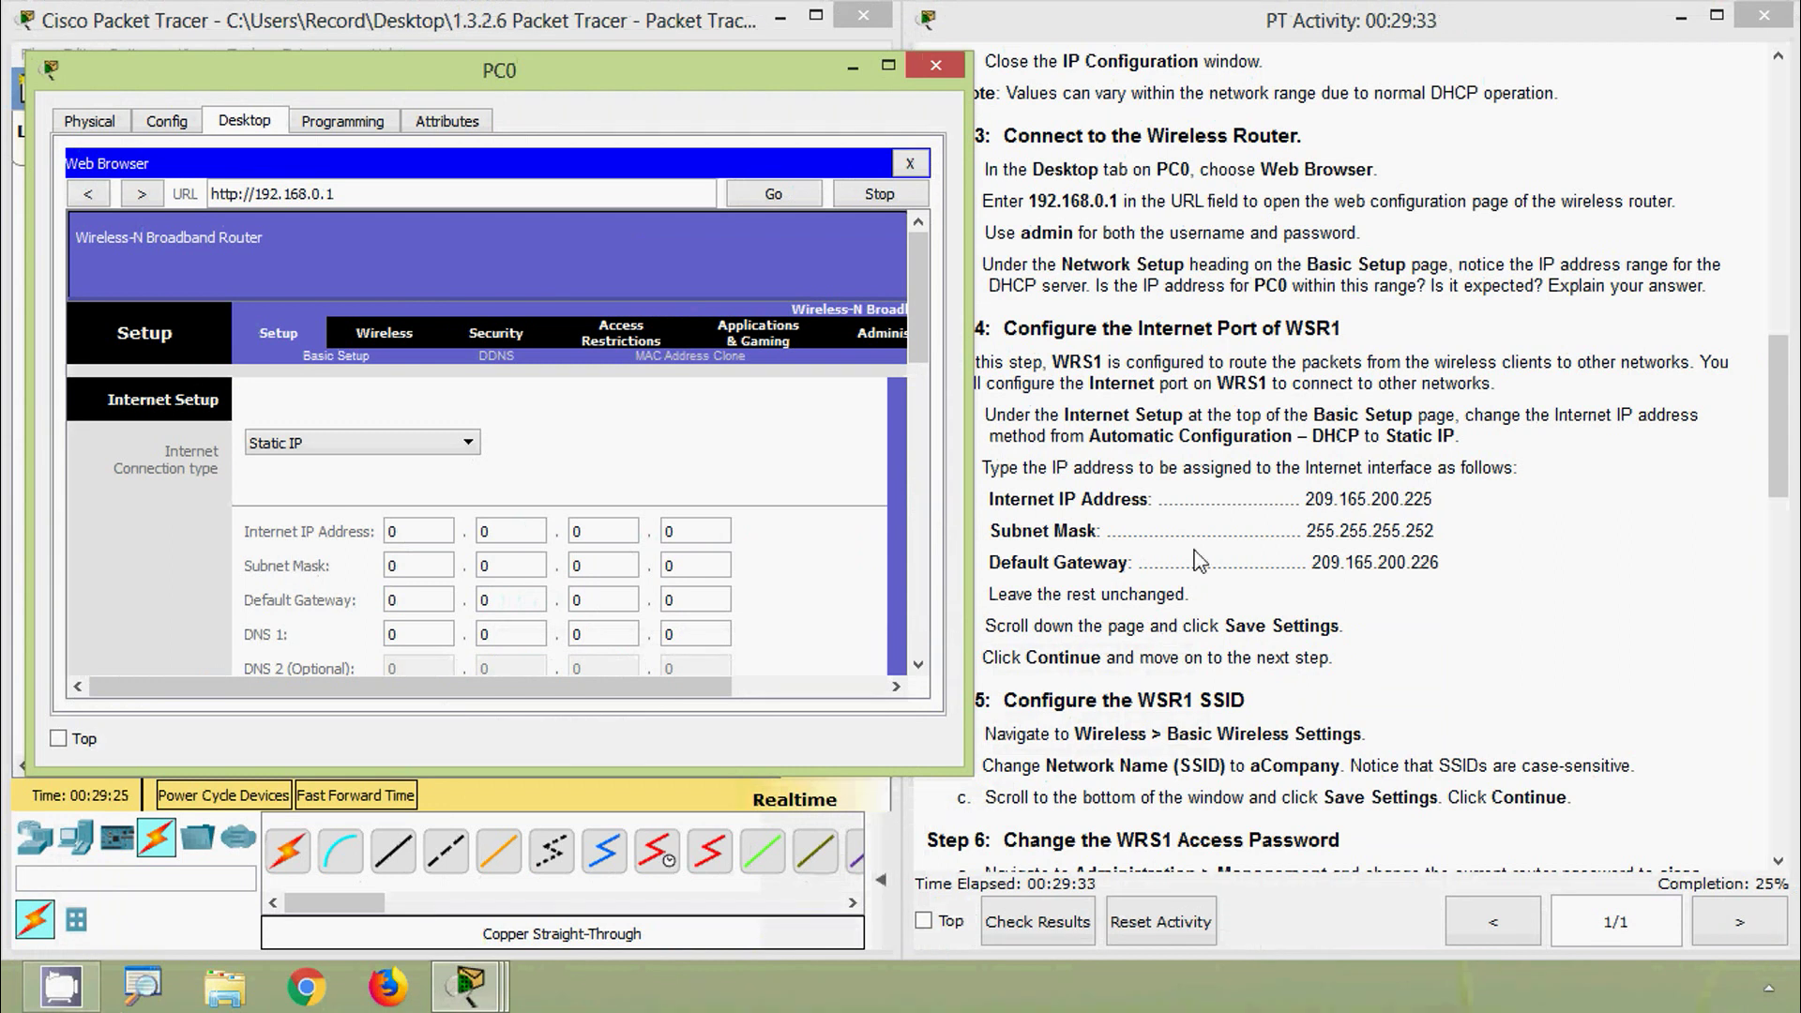
click(422, 531)
text(209)
key(Tab)
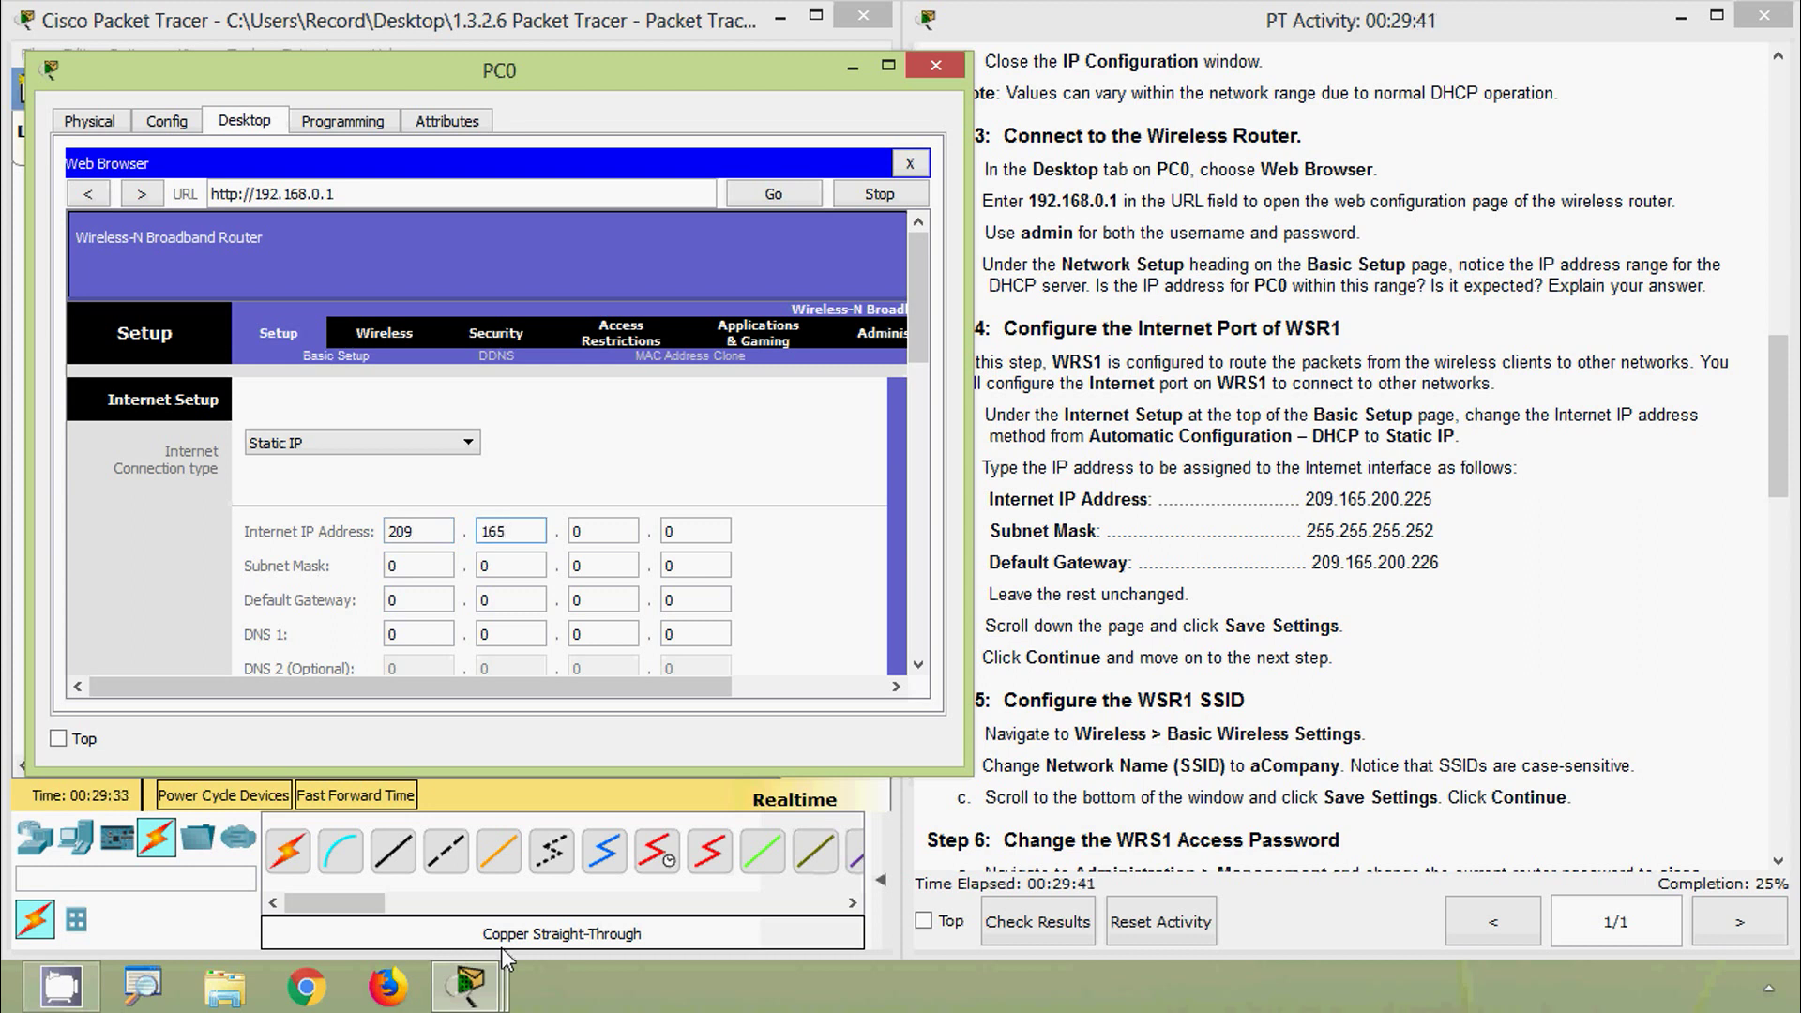
key(Tab)
key(Tab)
key(Tab)
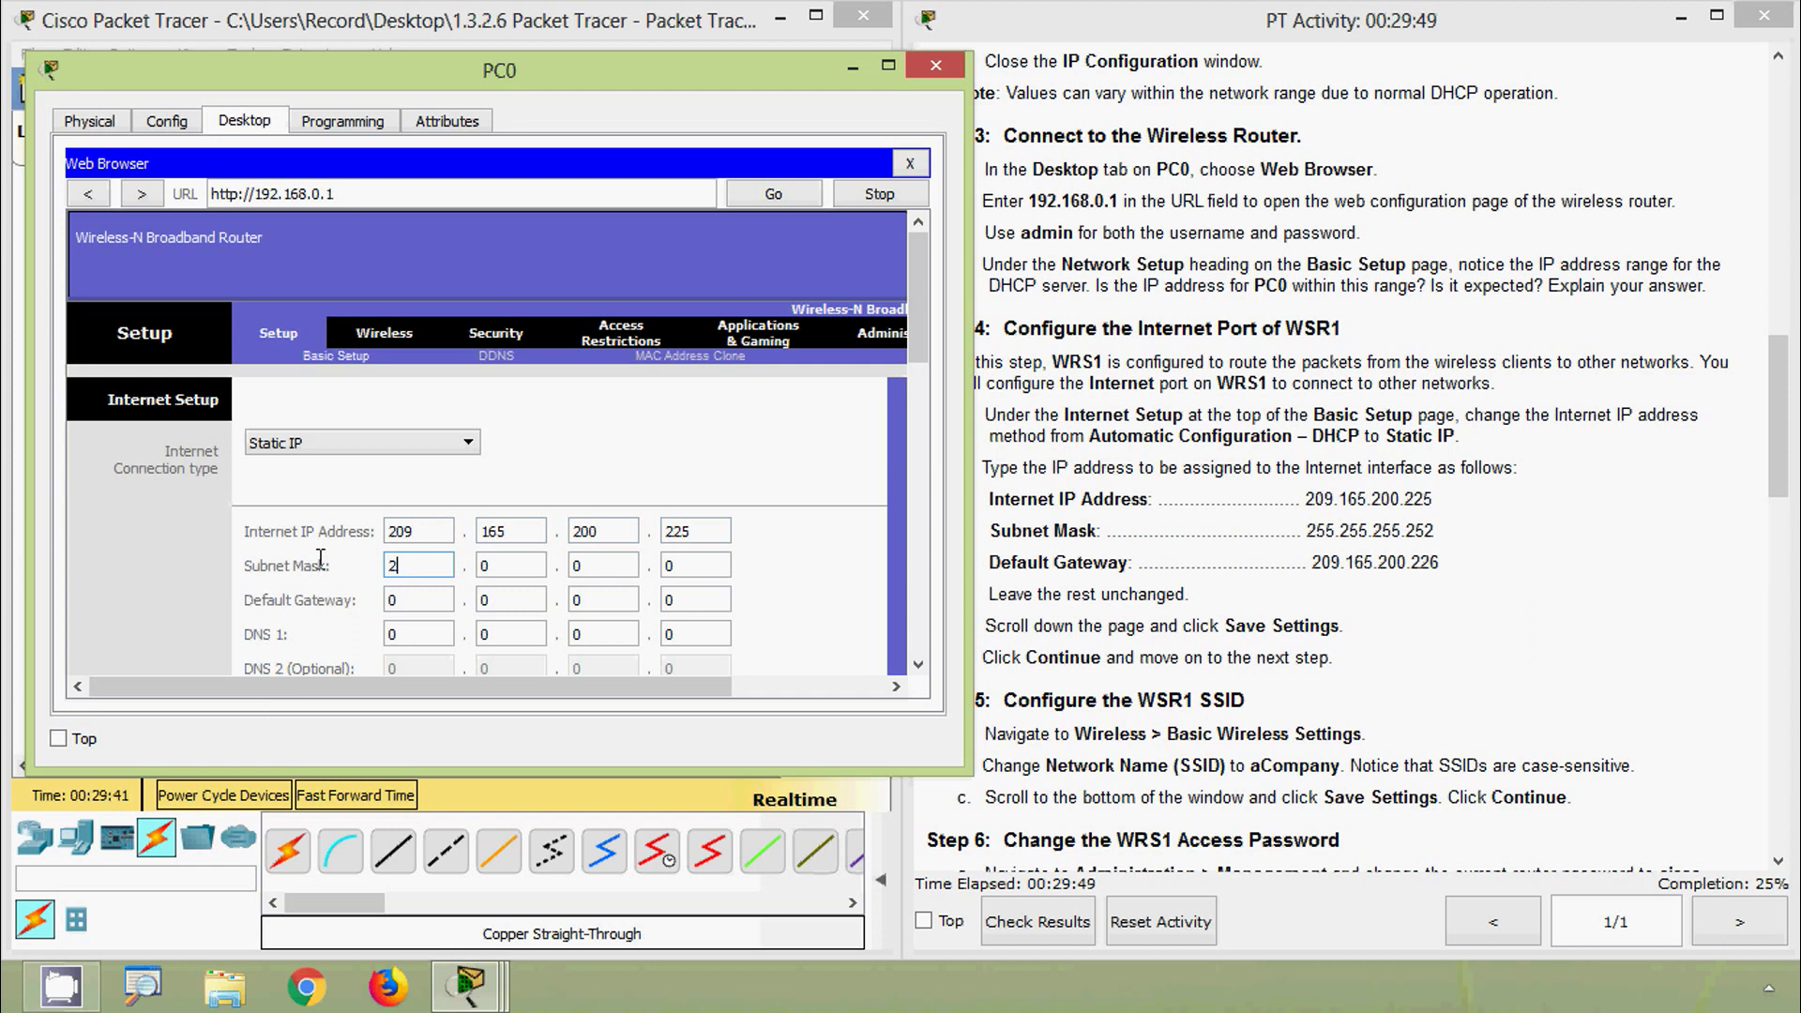
- Enter subnet mask 255.255.255.252 and default gateway 209.165.200.226
key(Tab)
text(255)
key(Tab)
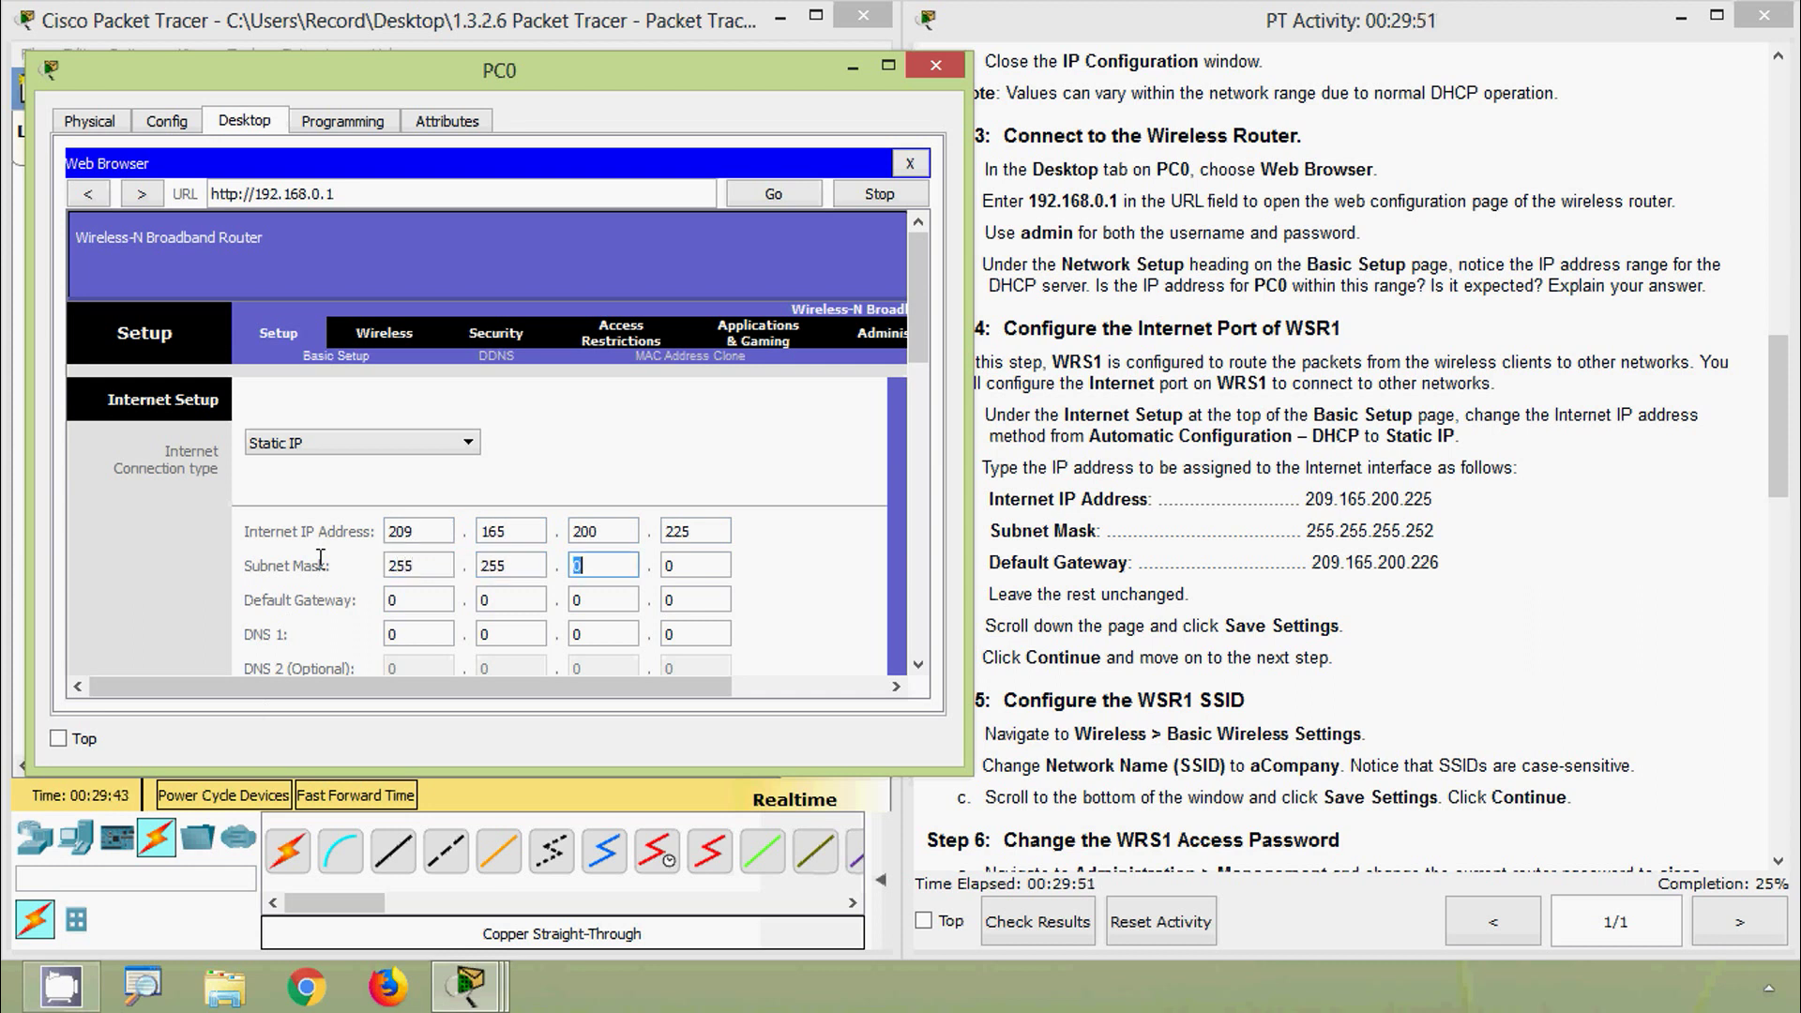
key(Tab)
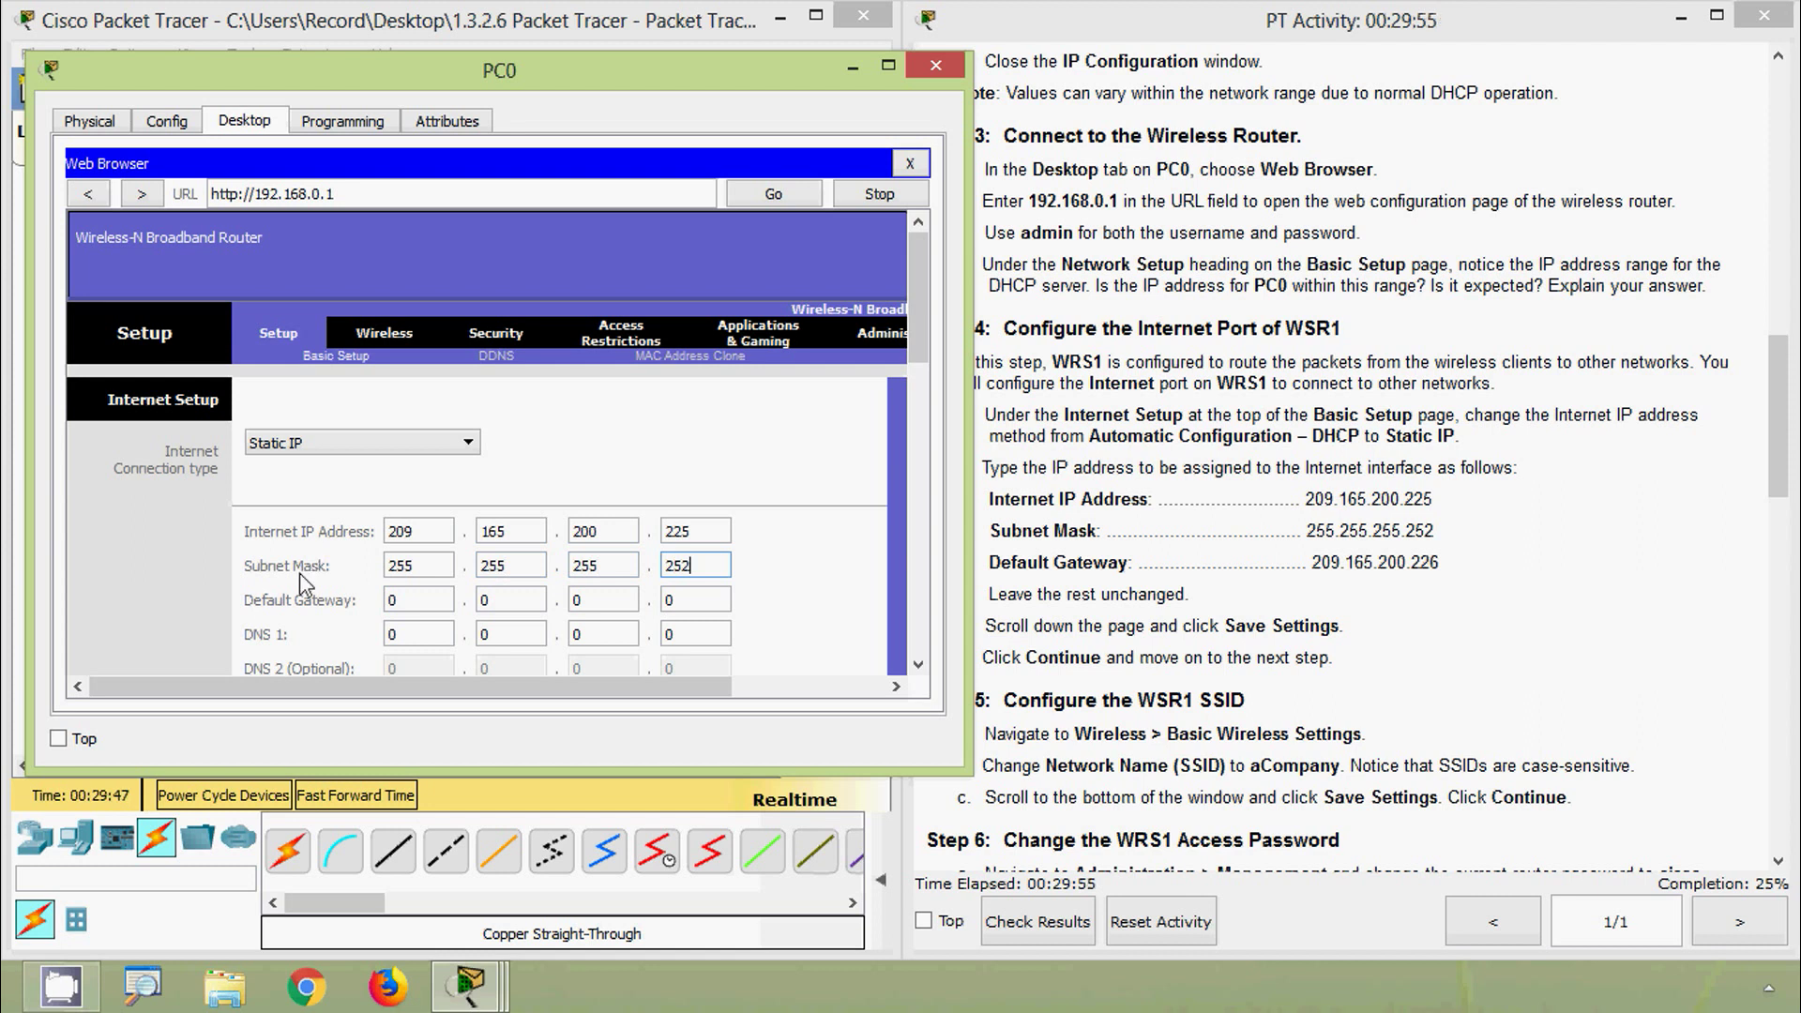
key(Tab)
text(2)
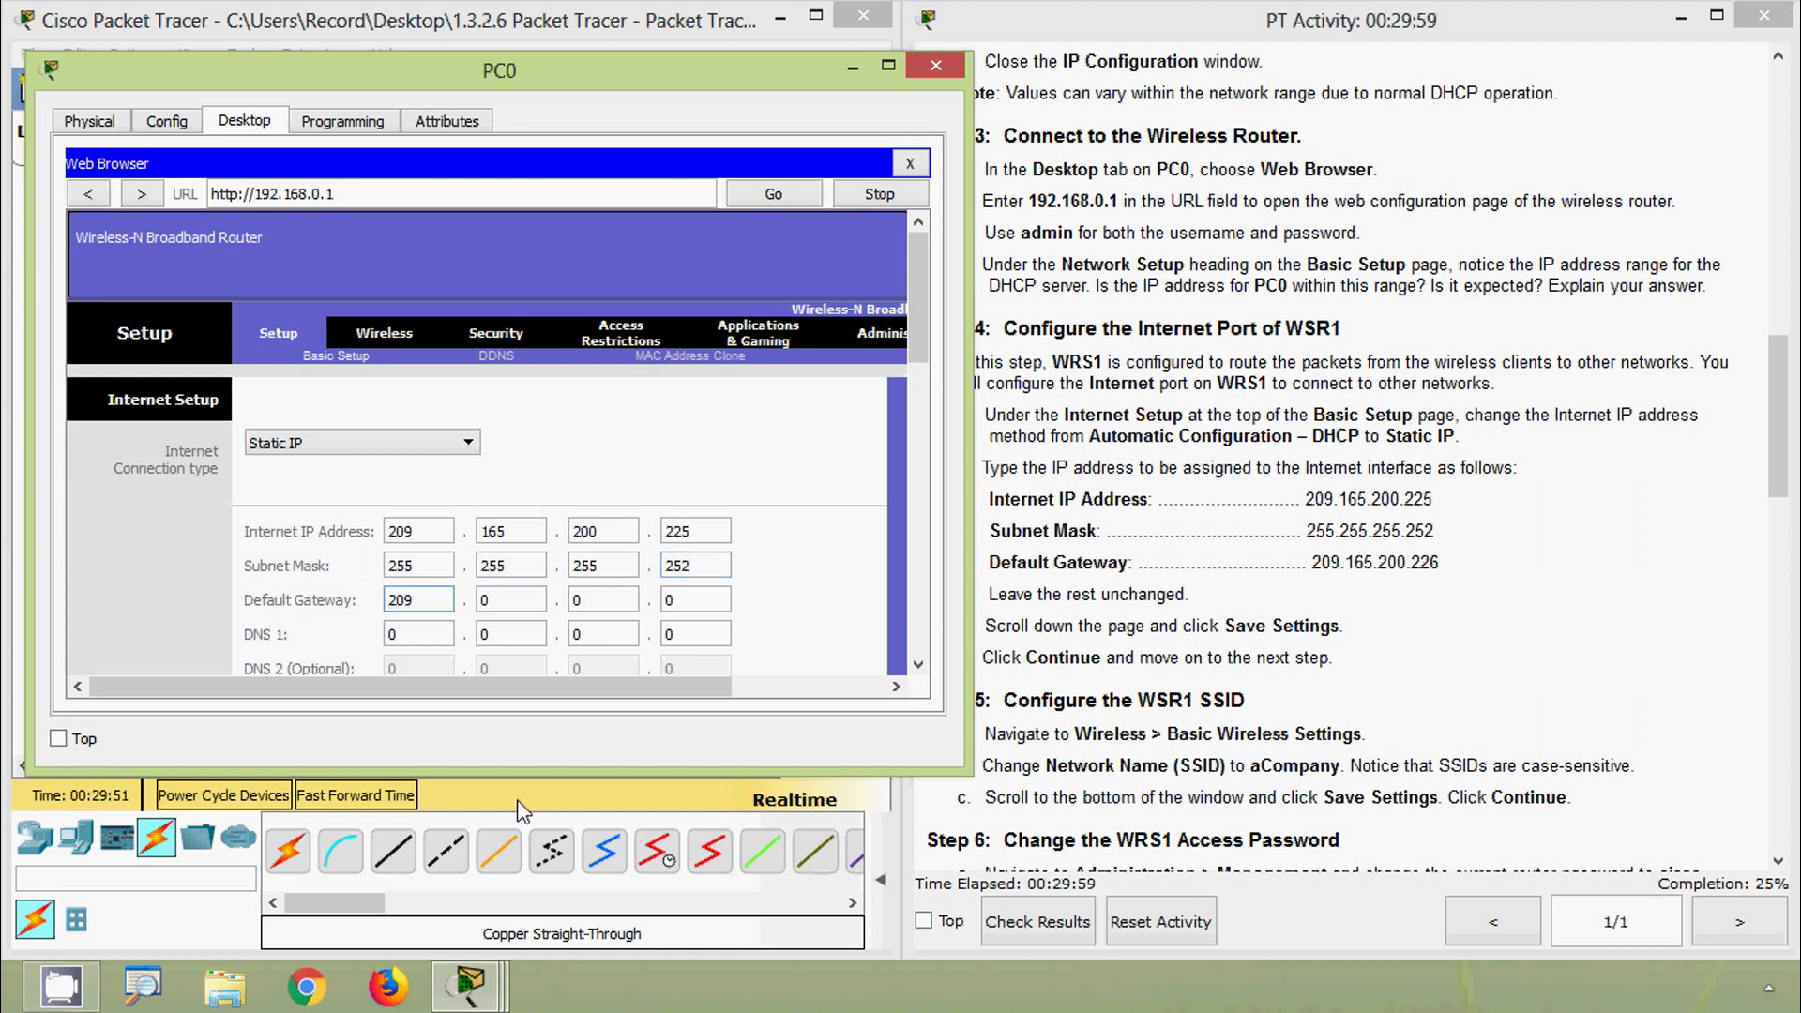
key(Tab)
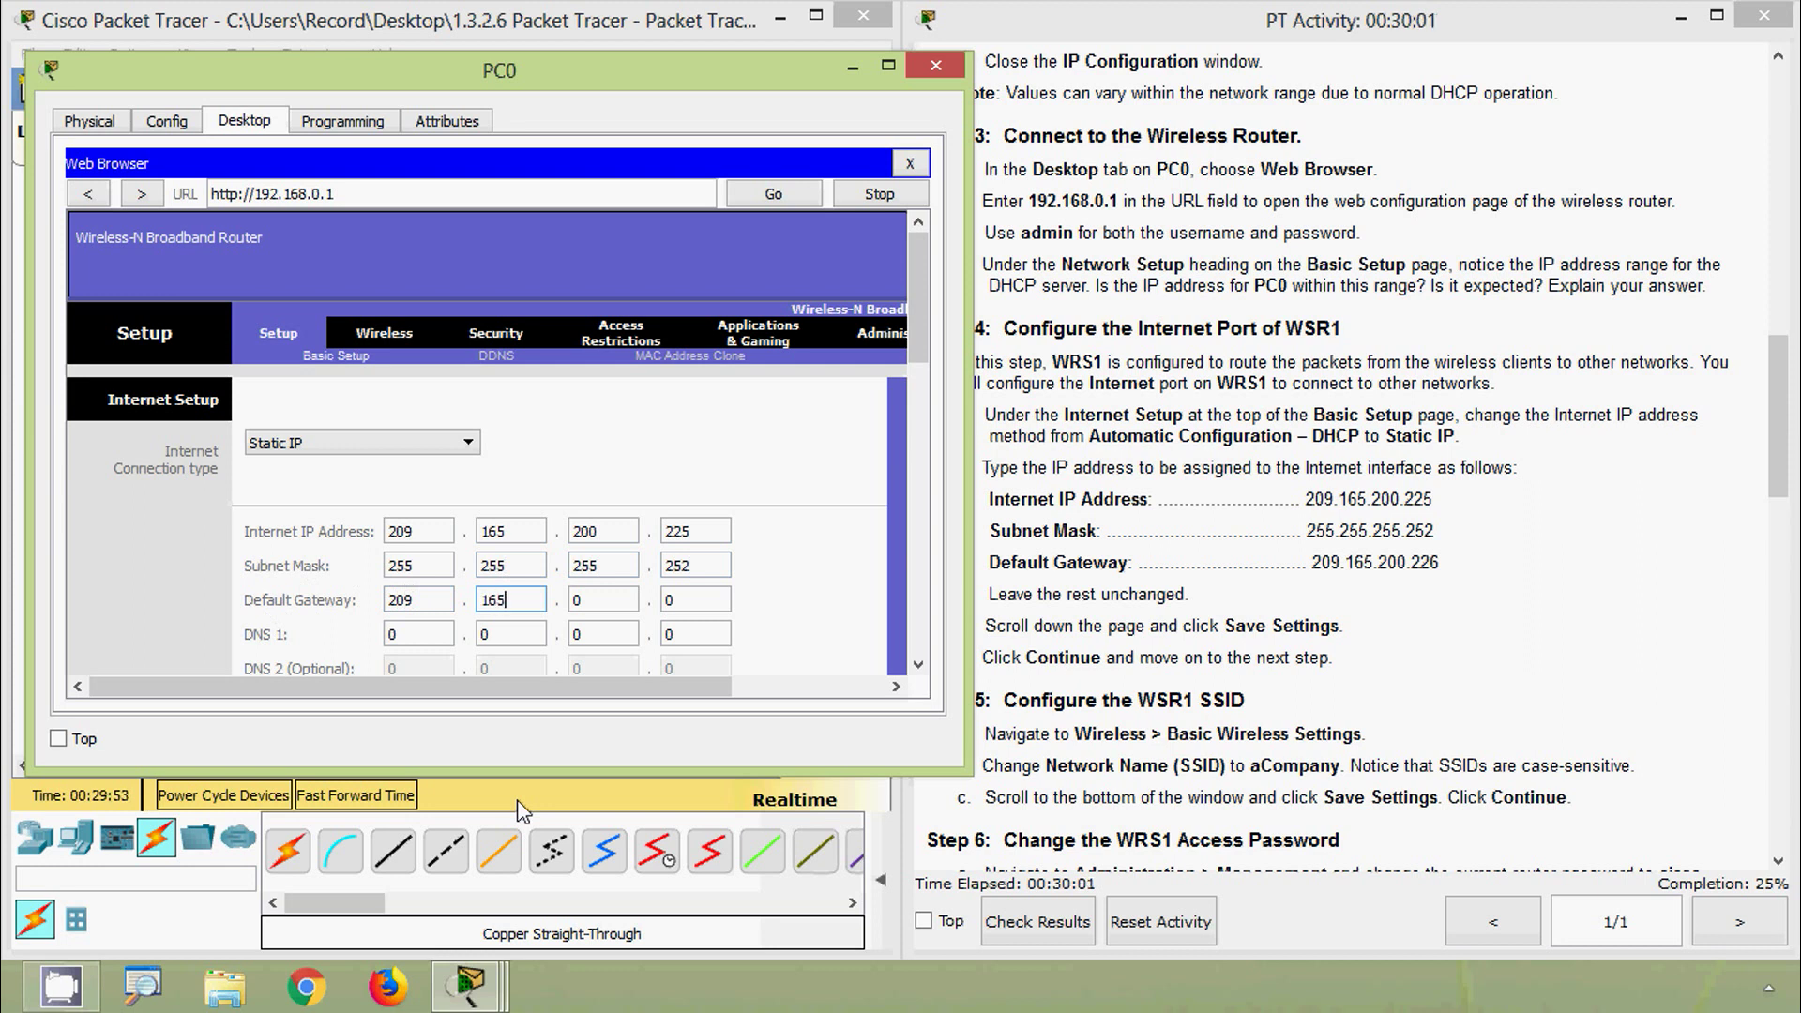
key(Tab)
key(Tab)
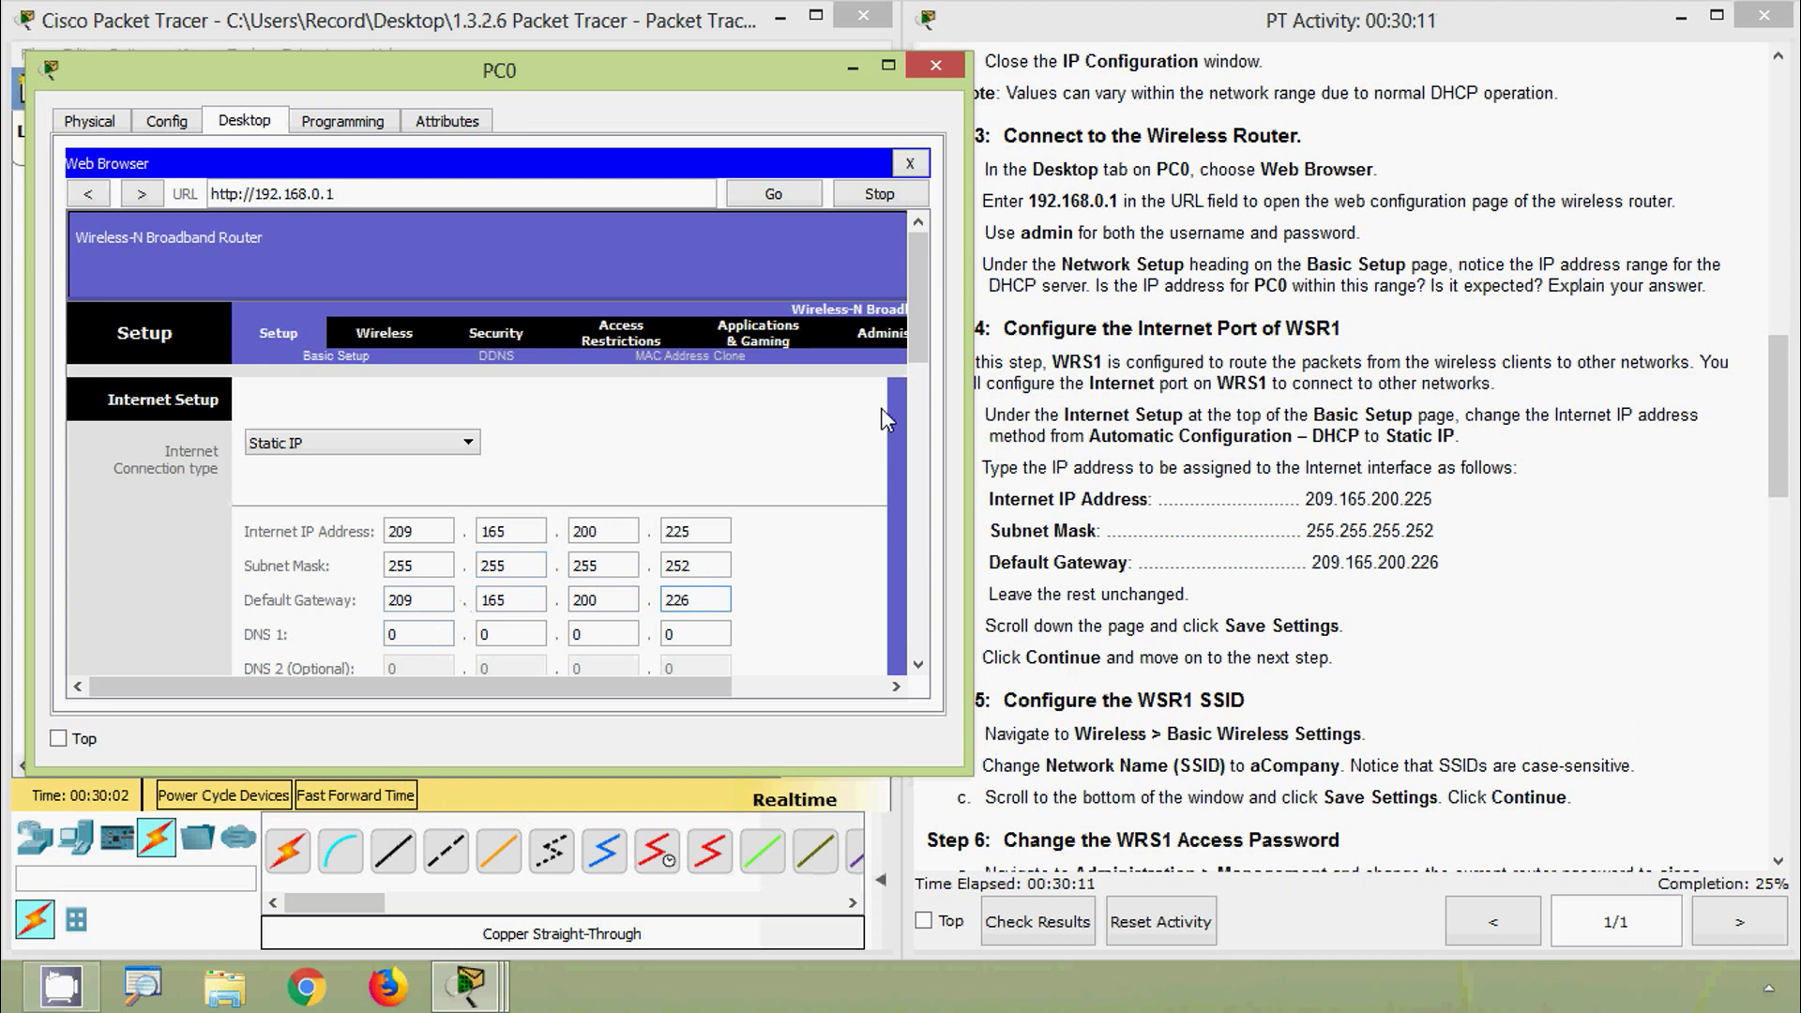
click(1093, 632)
scroll(1075, 667, down, 1)
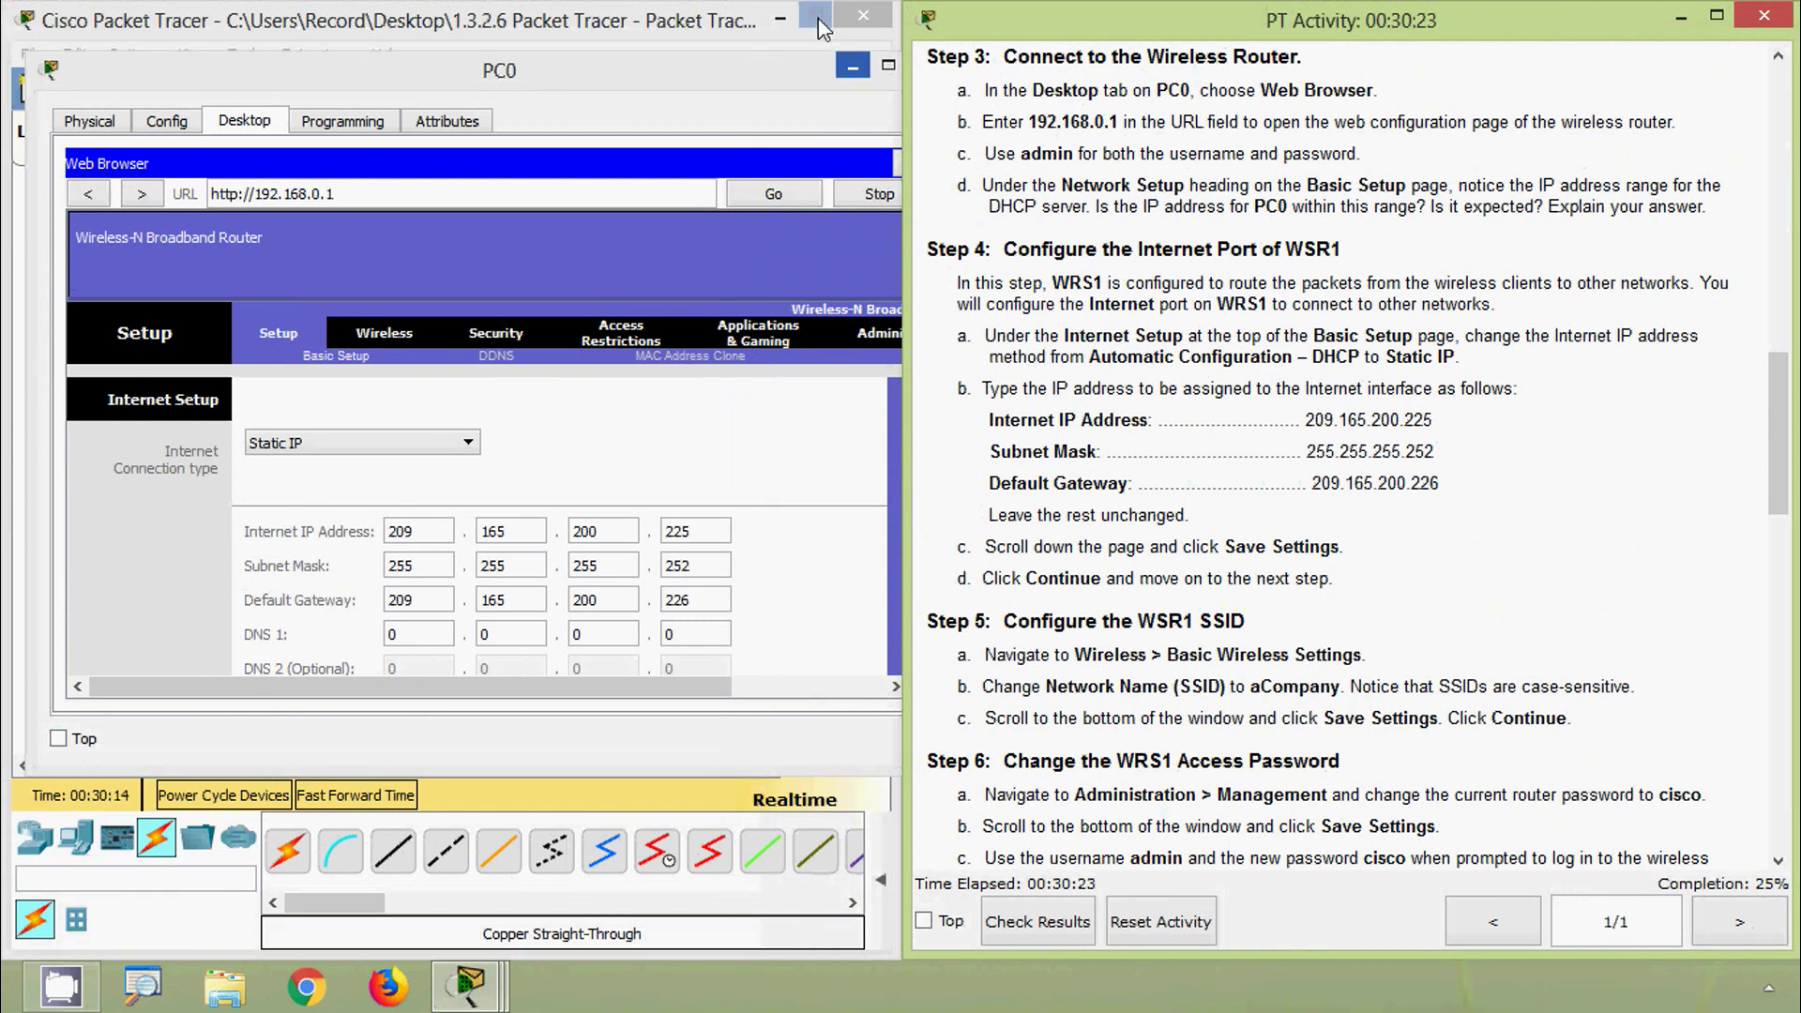
- Save WRS1's static Internet settings, then close PC0's browser and minimize its window
click(816, 16)
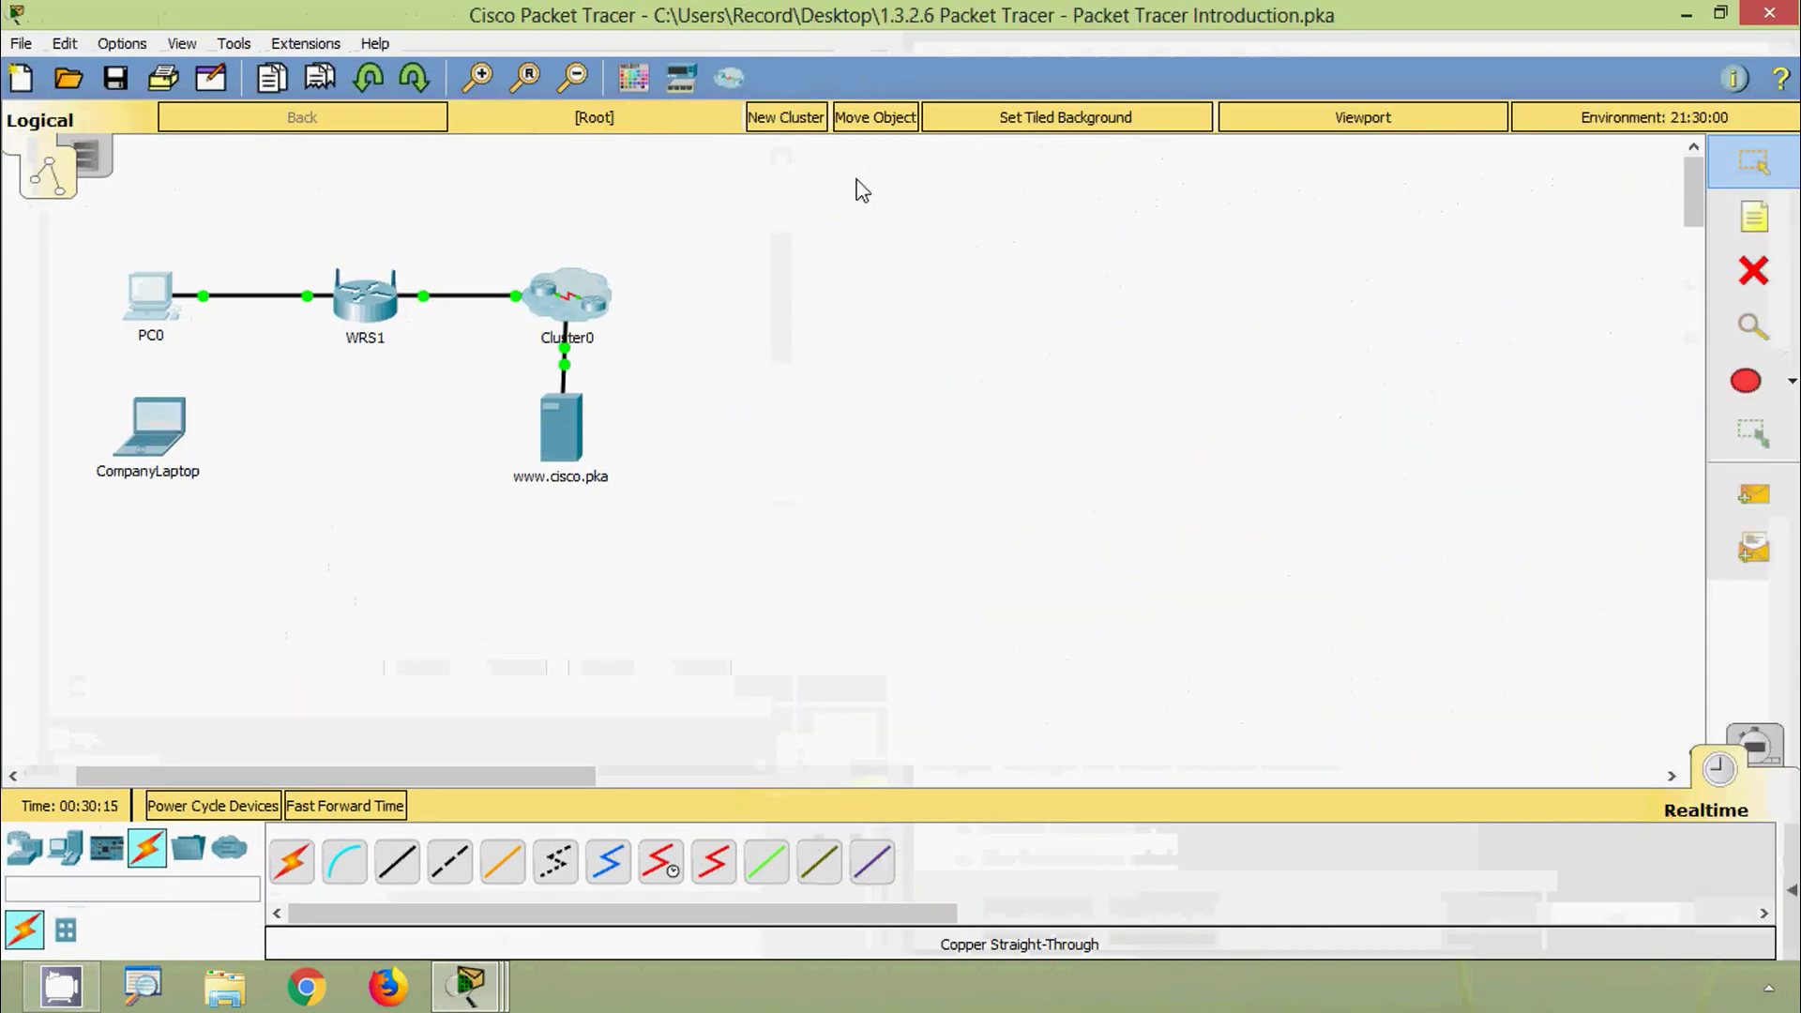
click(1721, 13)
click(166, 309)
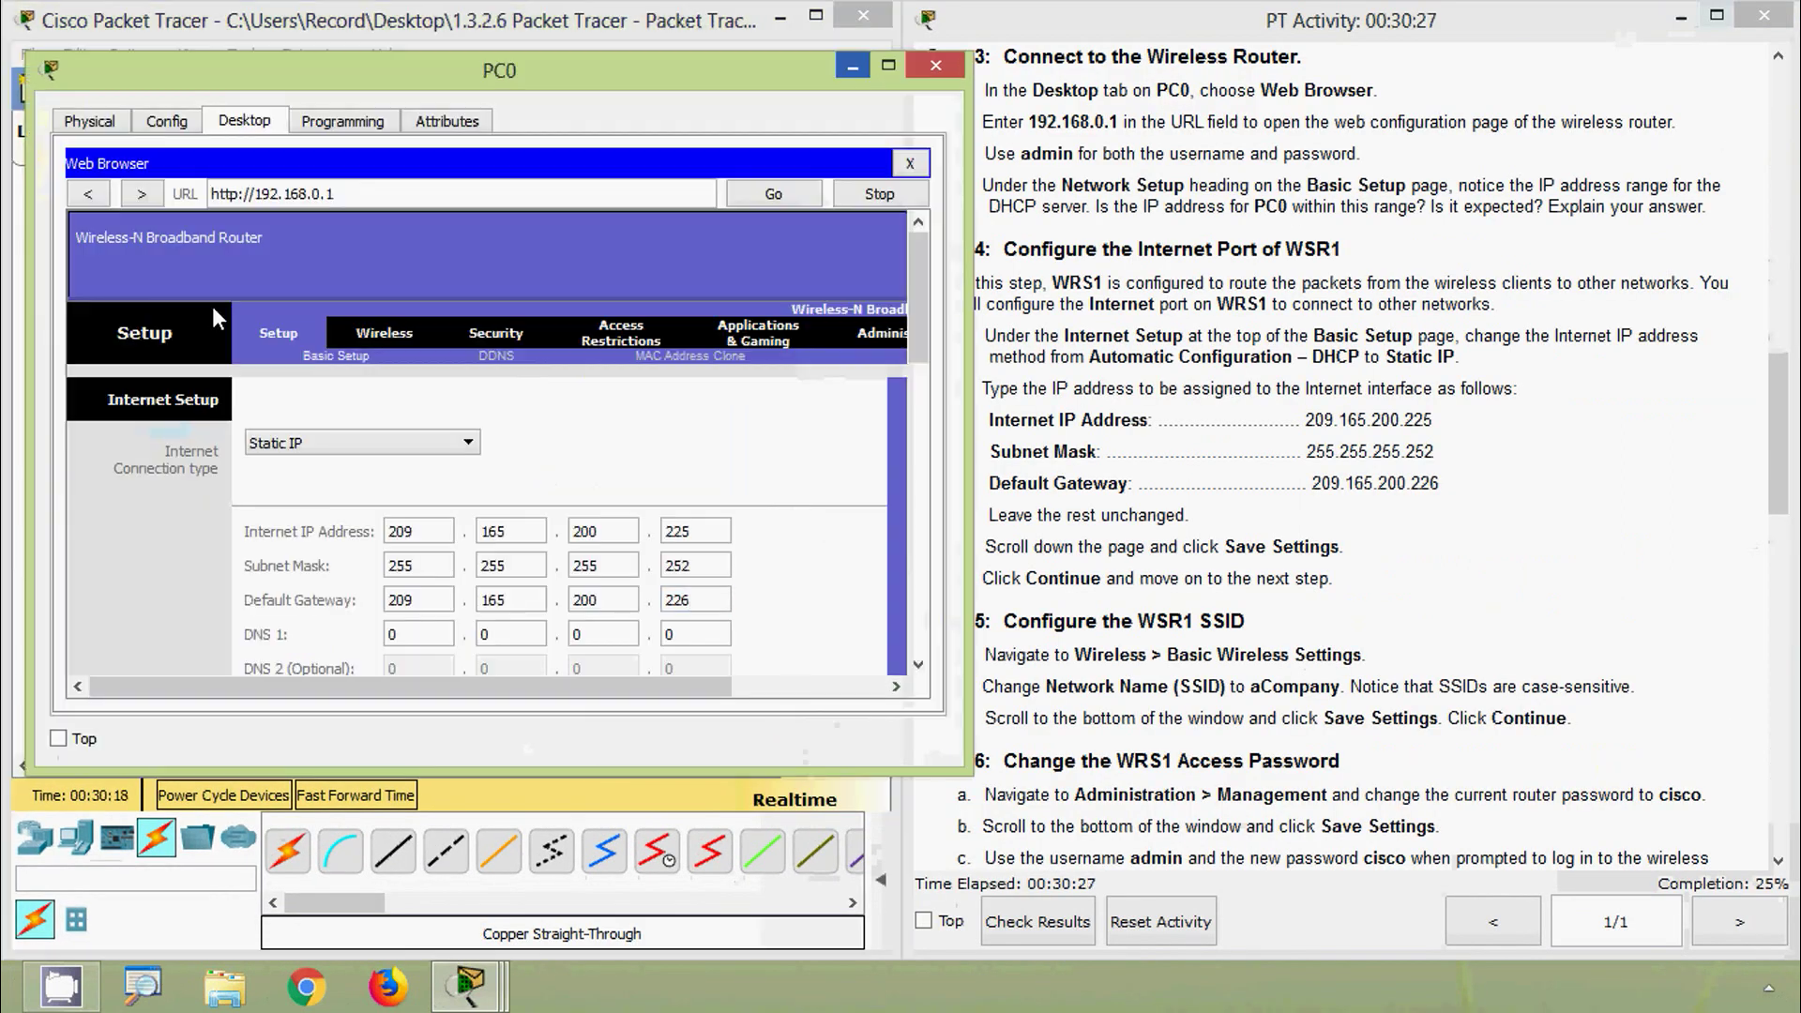
click(915, 565)
drag(928, 580, 928, 603)
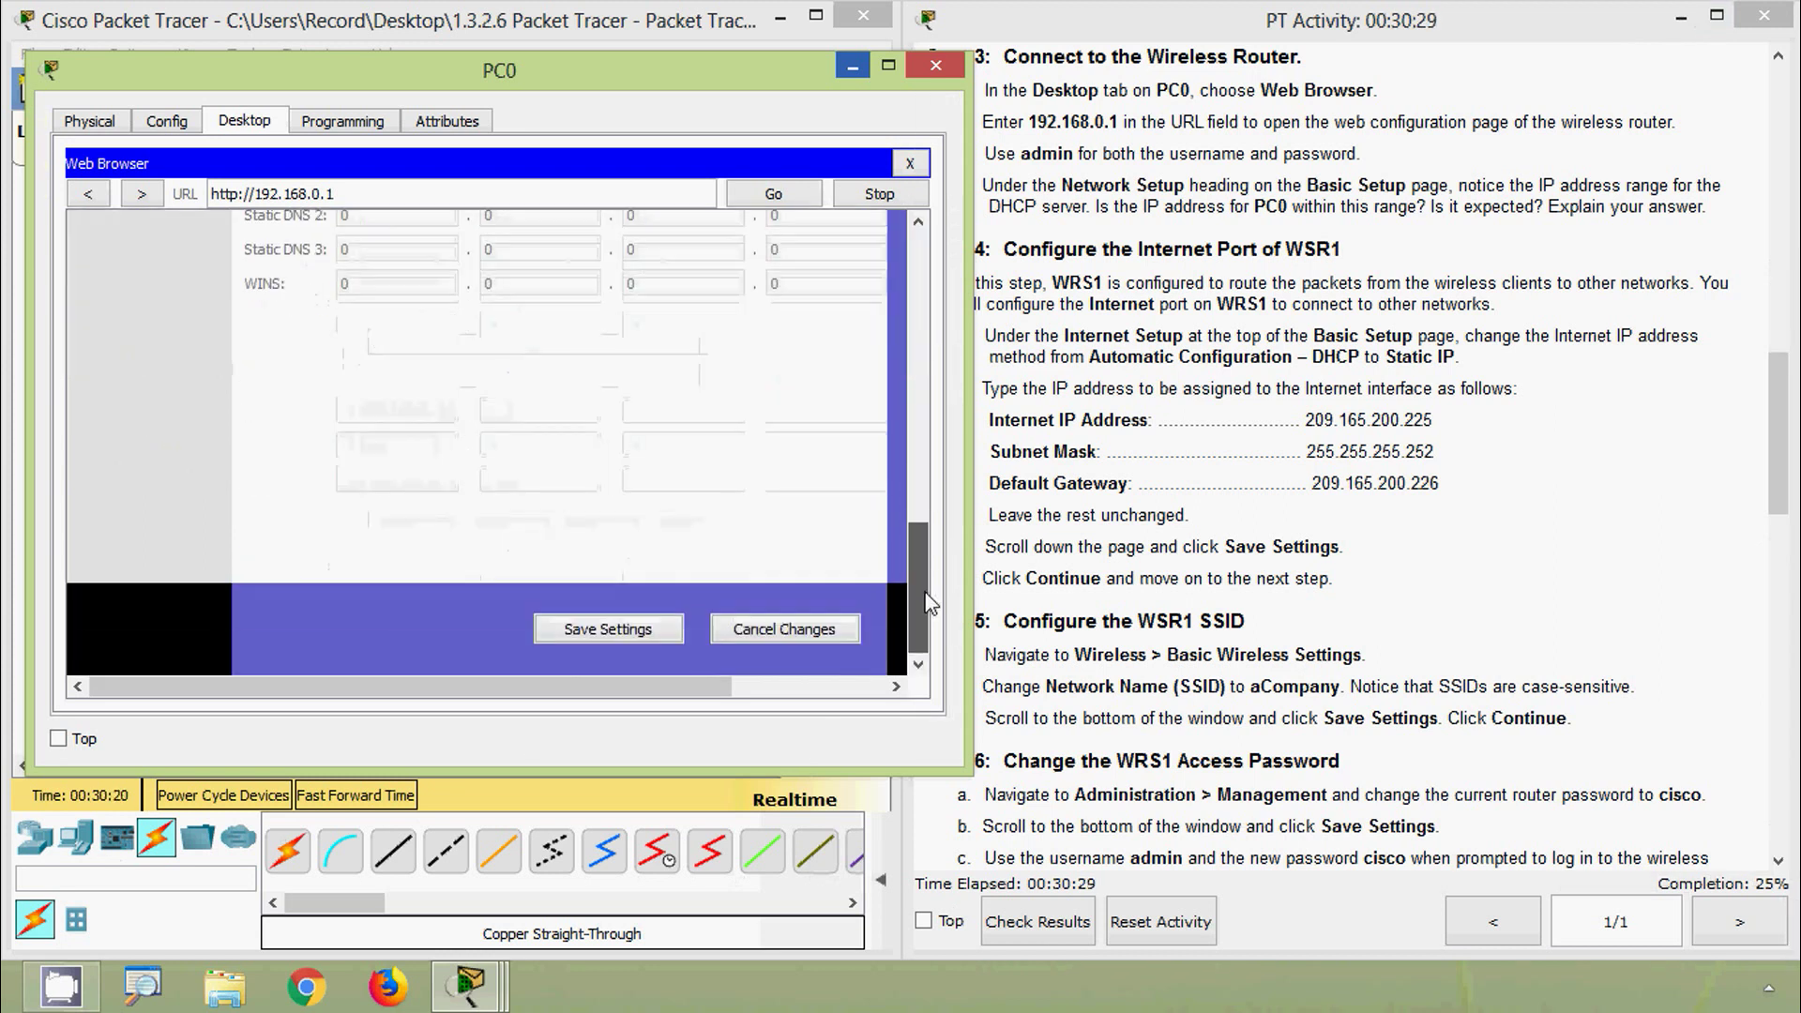
click(604, 634)
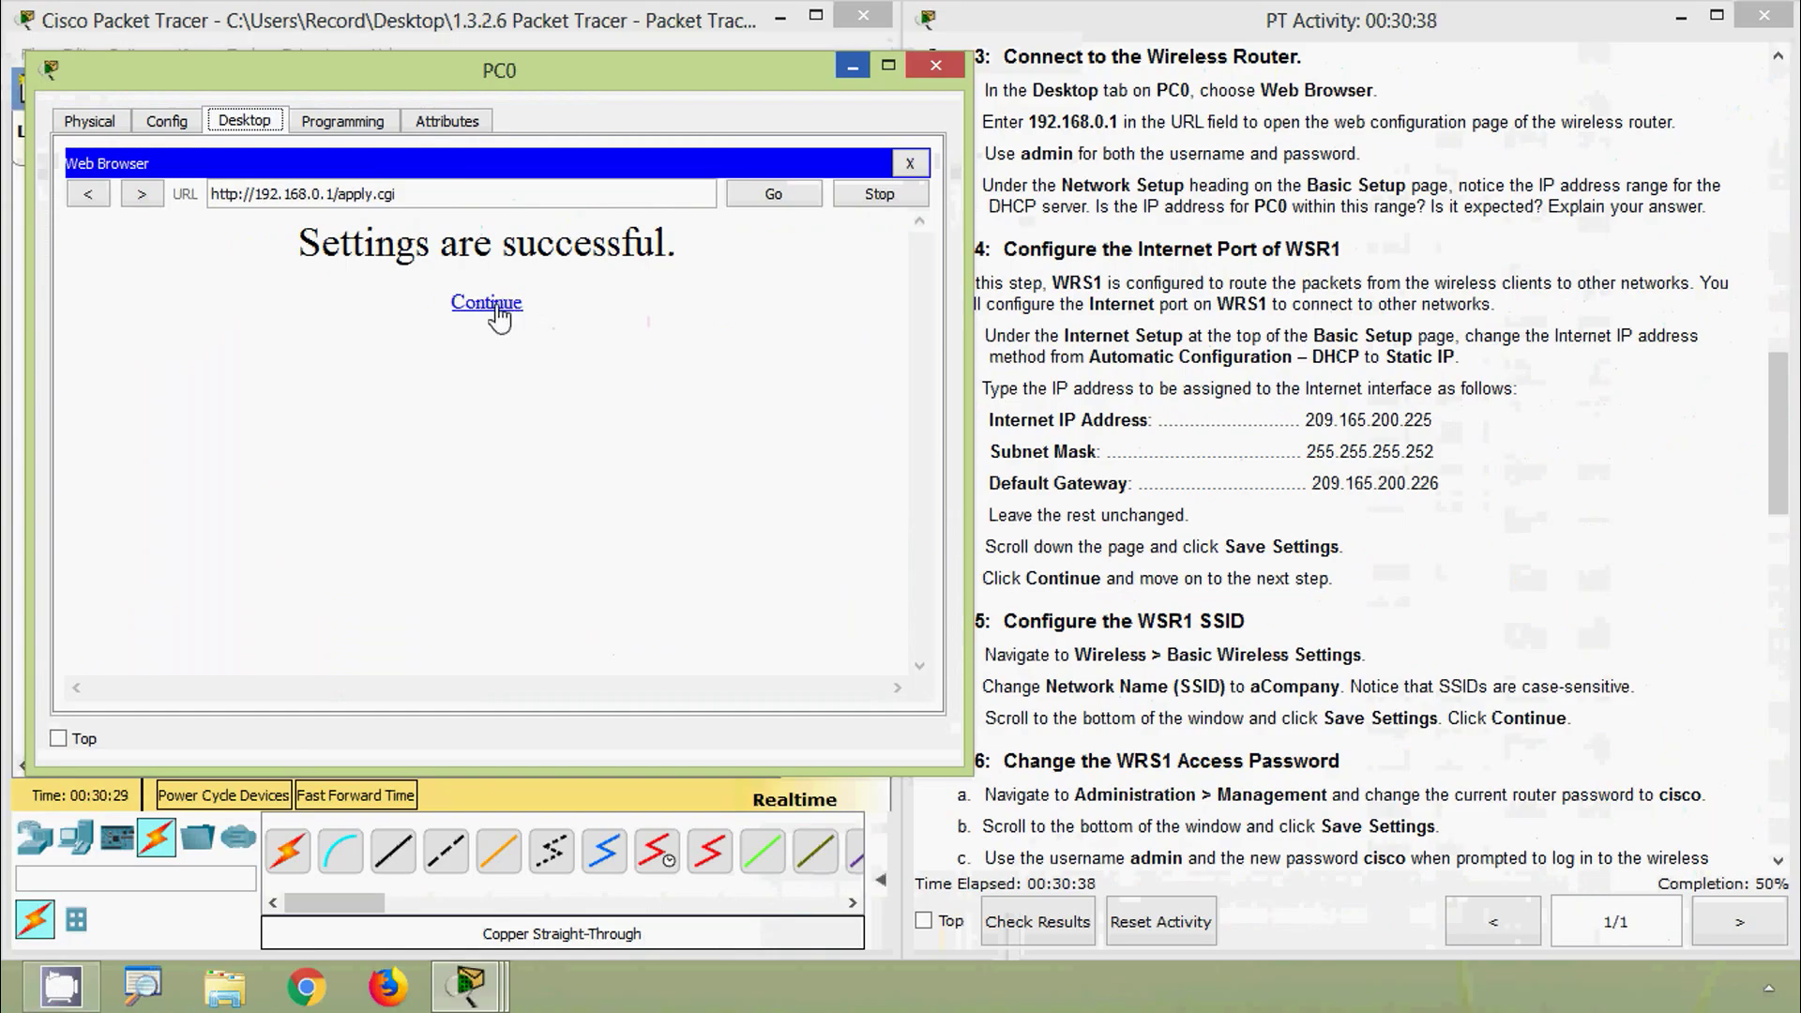
click(680, 319)
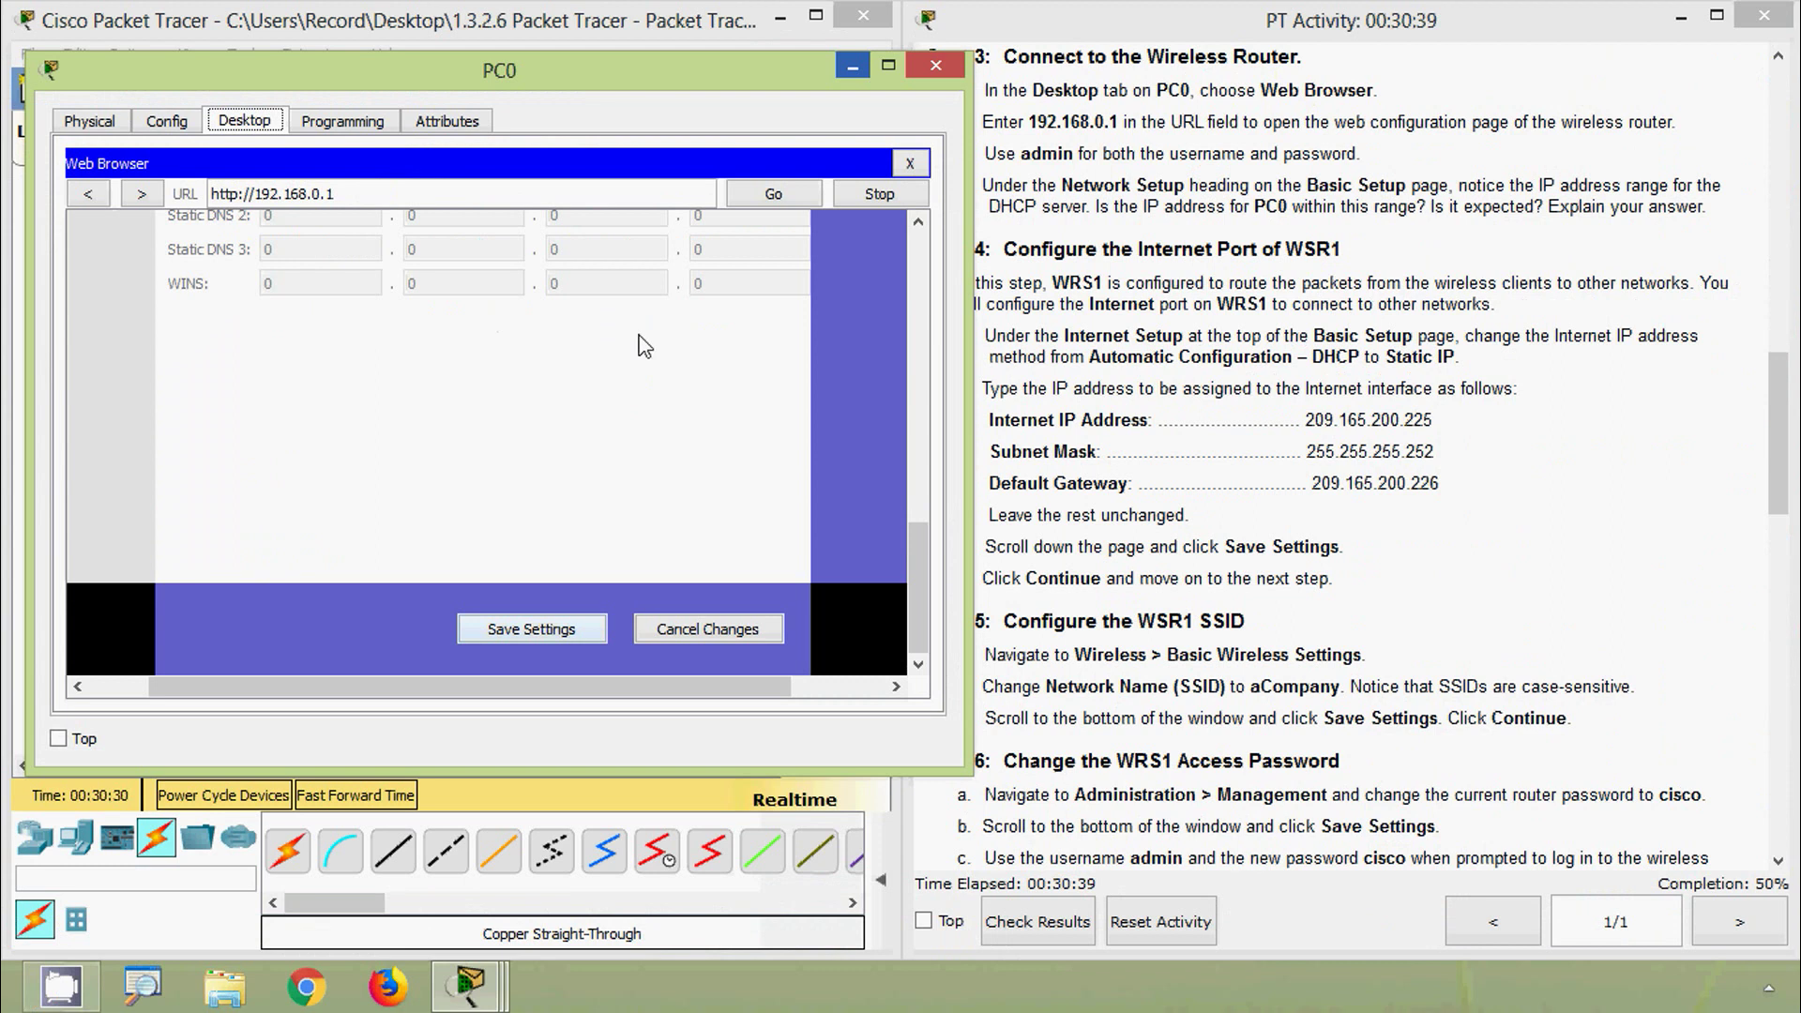
click(909, 163)
click(852, 66)
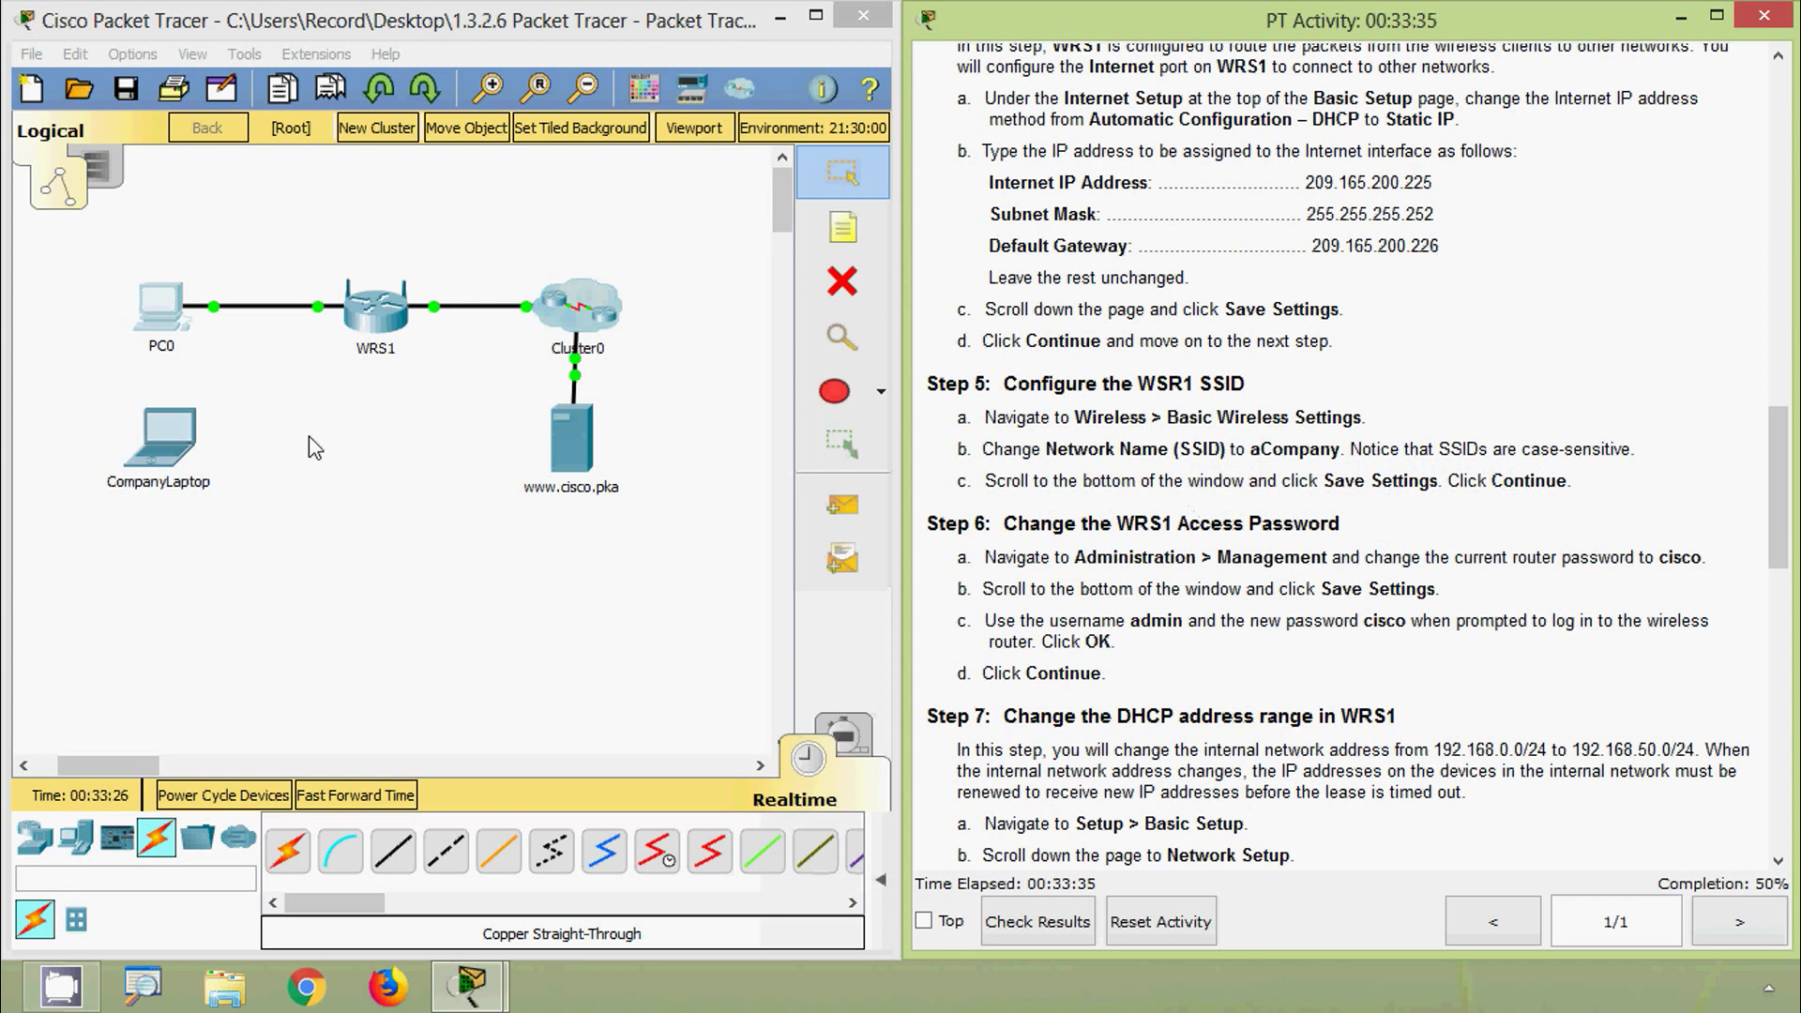
- Open 192.168.0.1 in PC0's web browser and log in with the router credentials
click(178, 329)
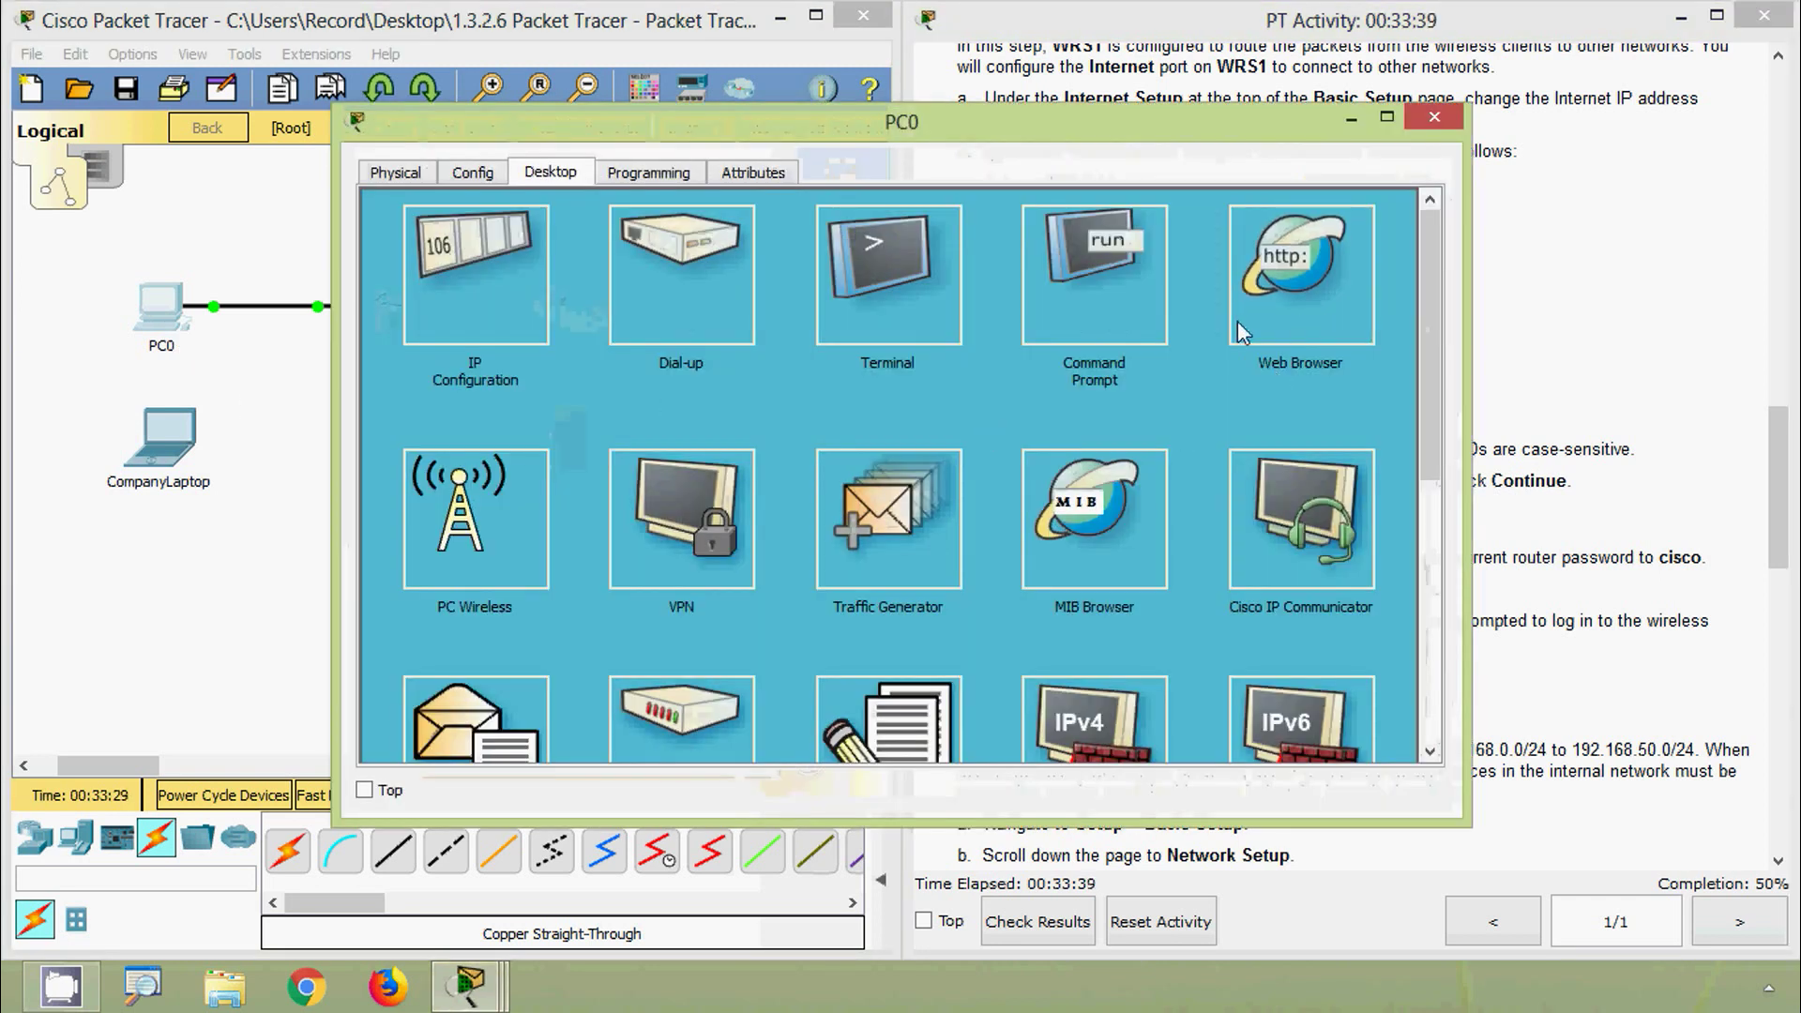
click(1236, 321)
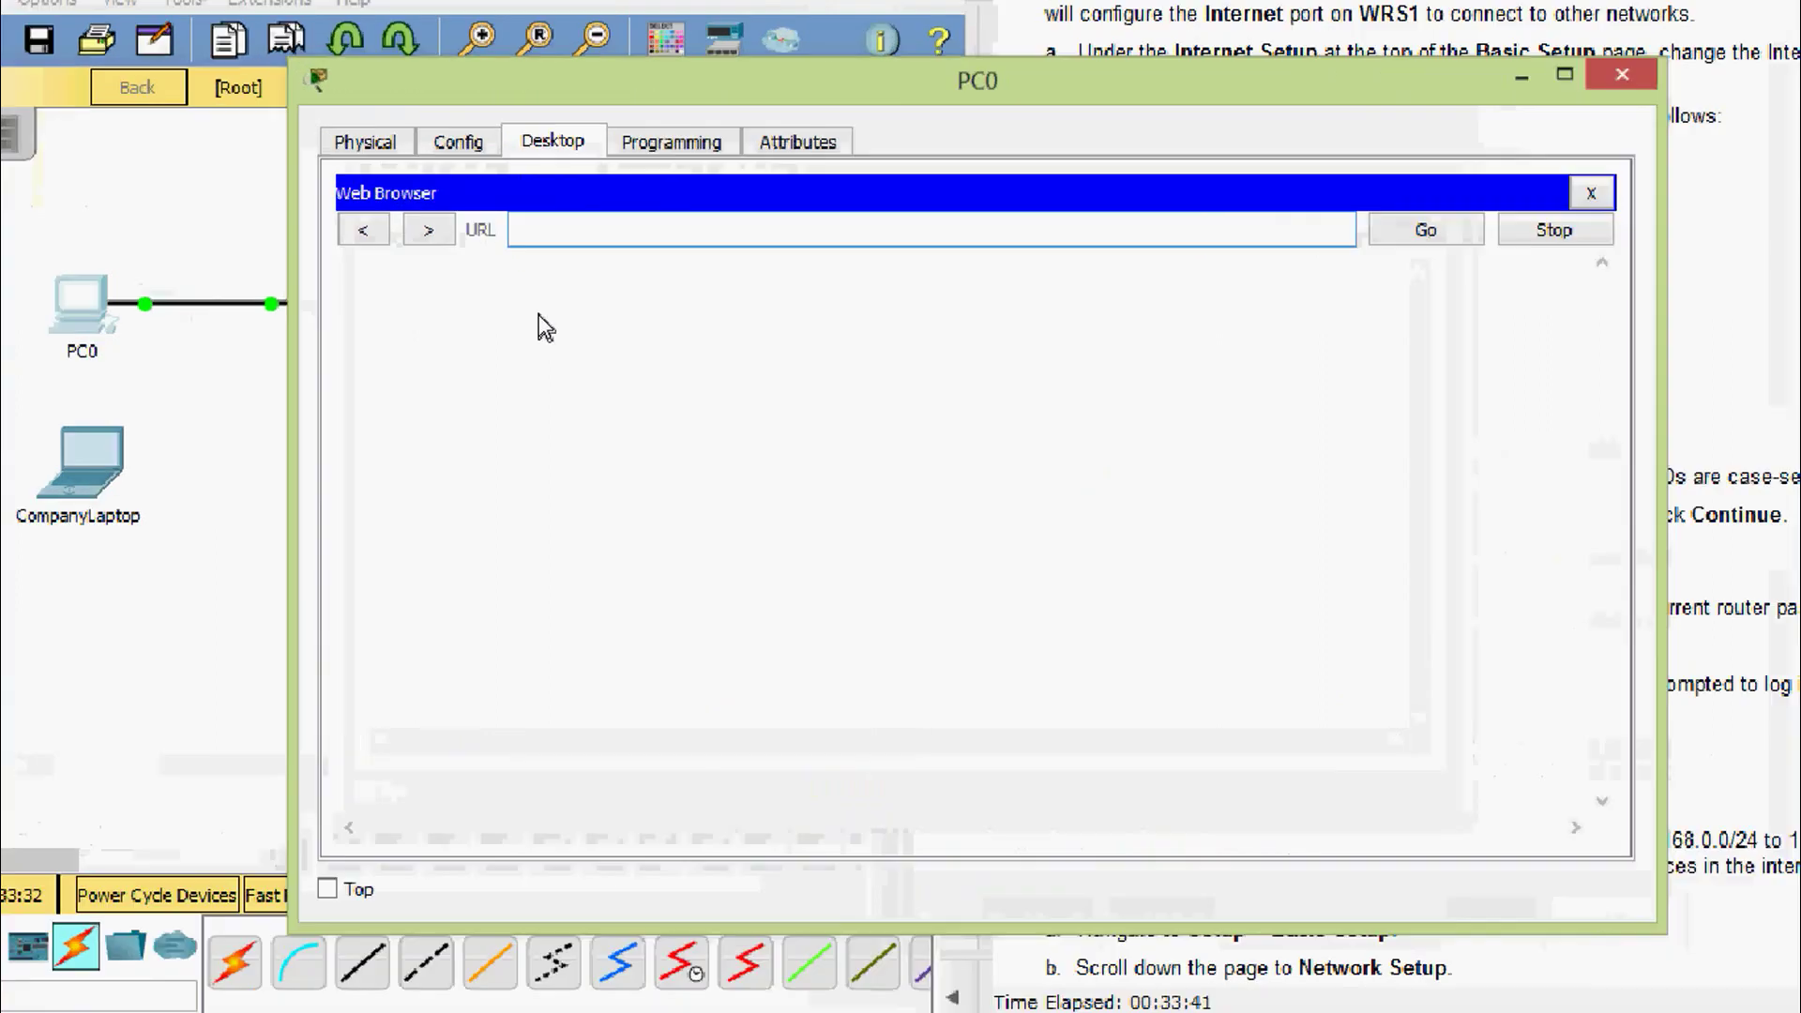
text(192.168)
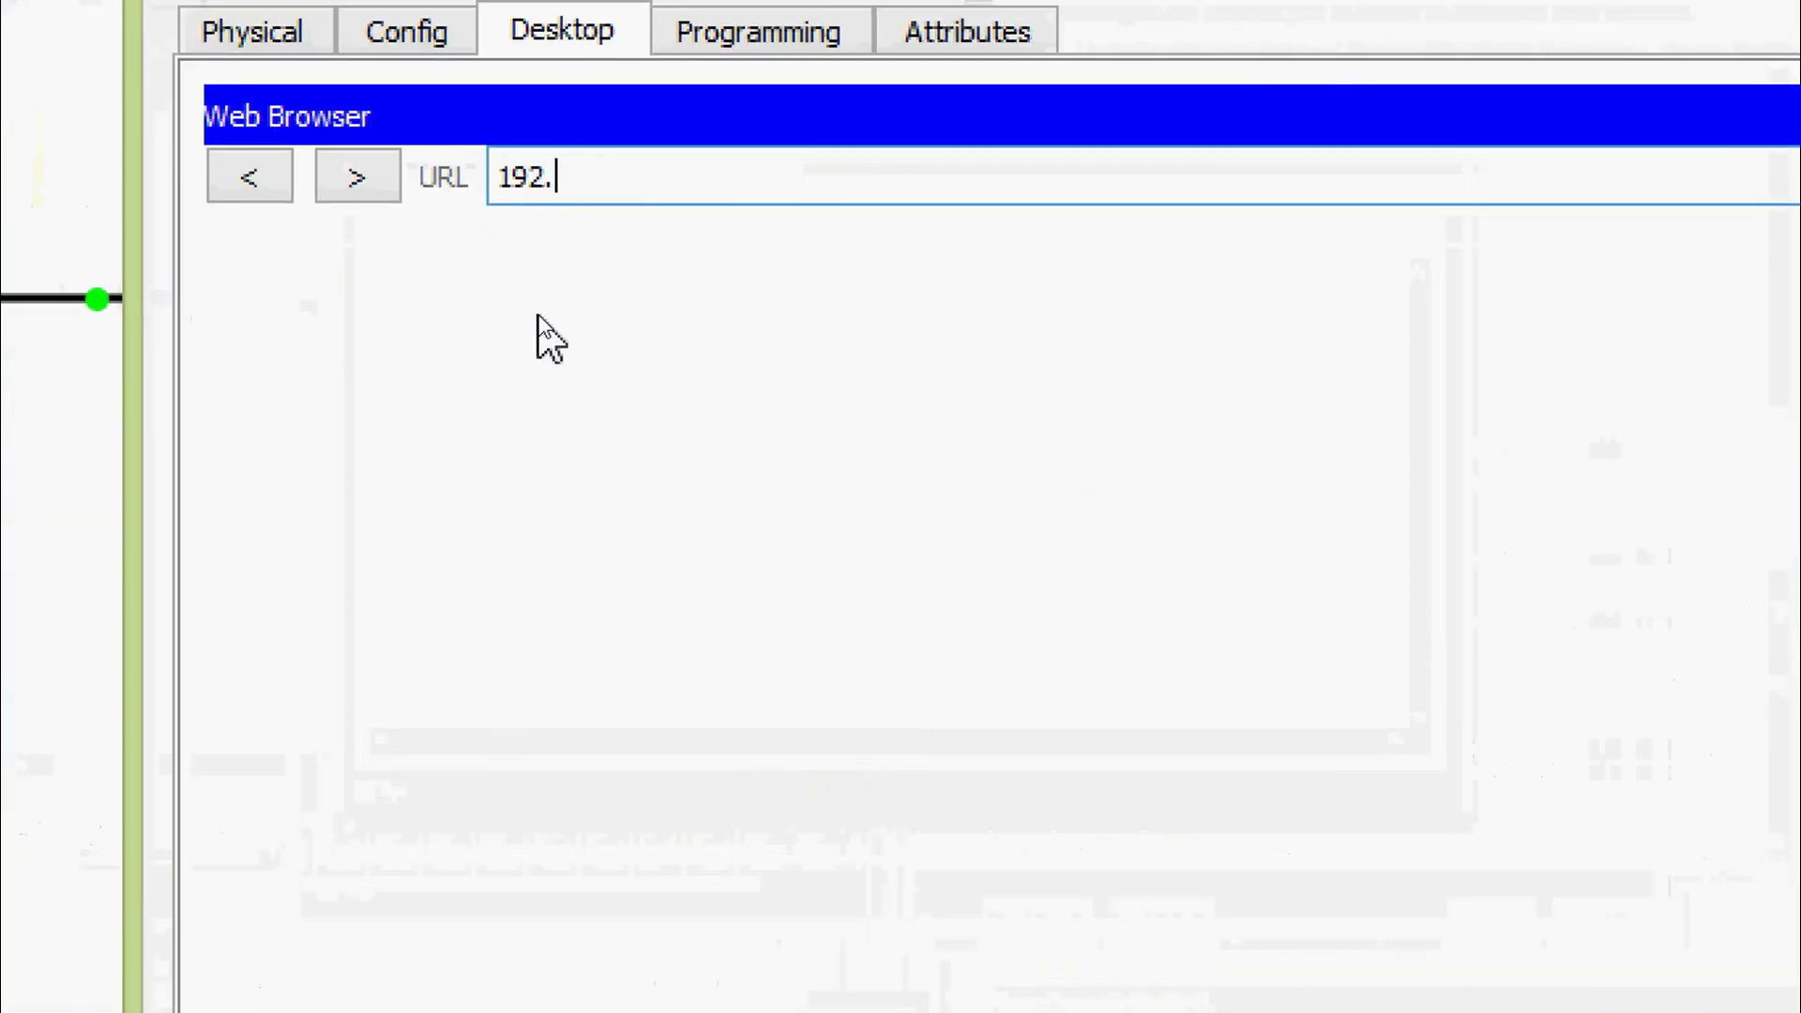
text(.0.1)
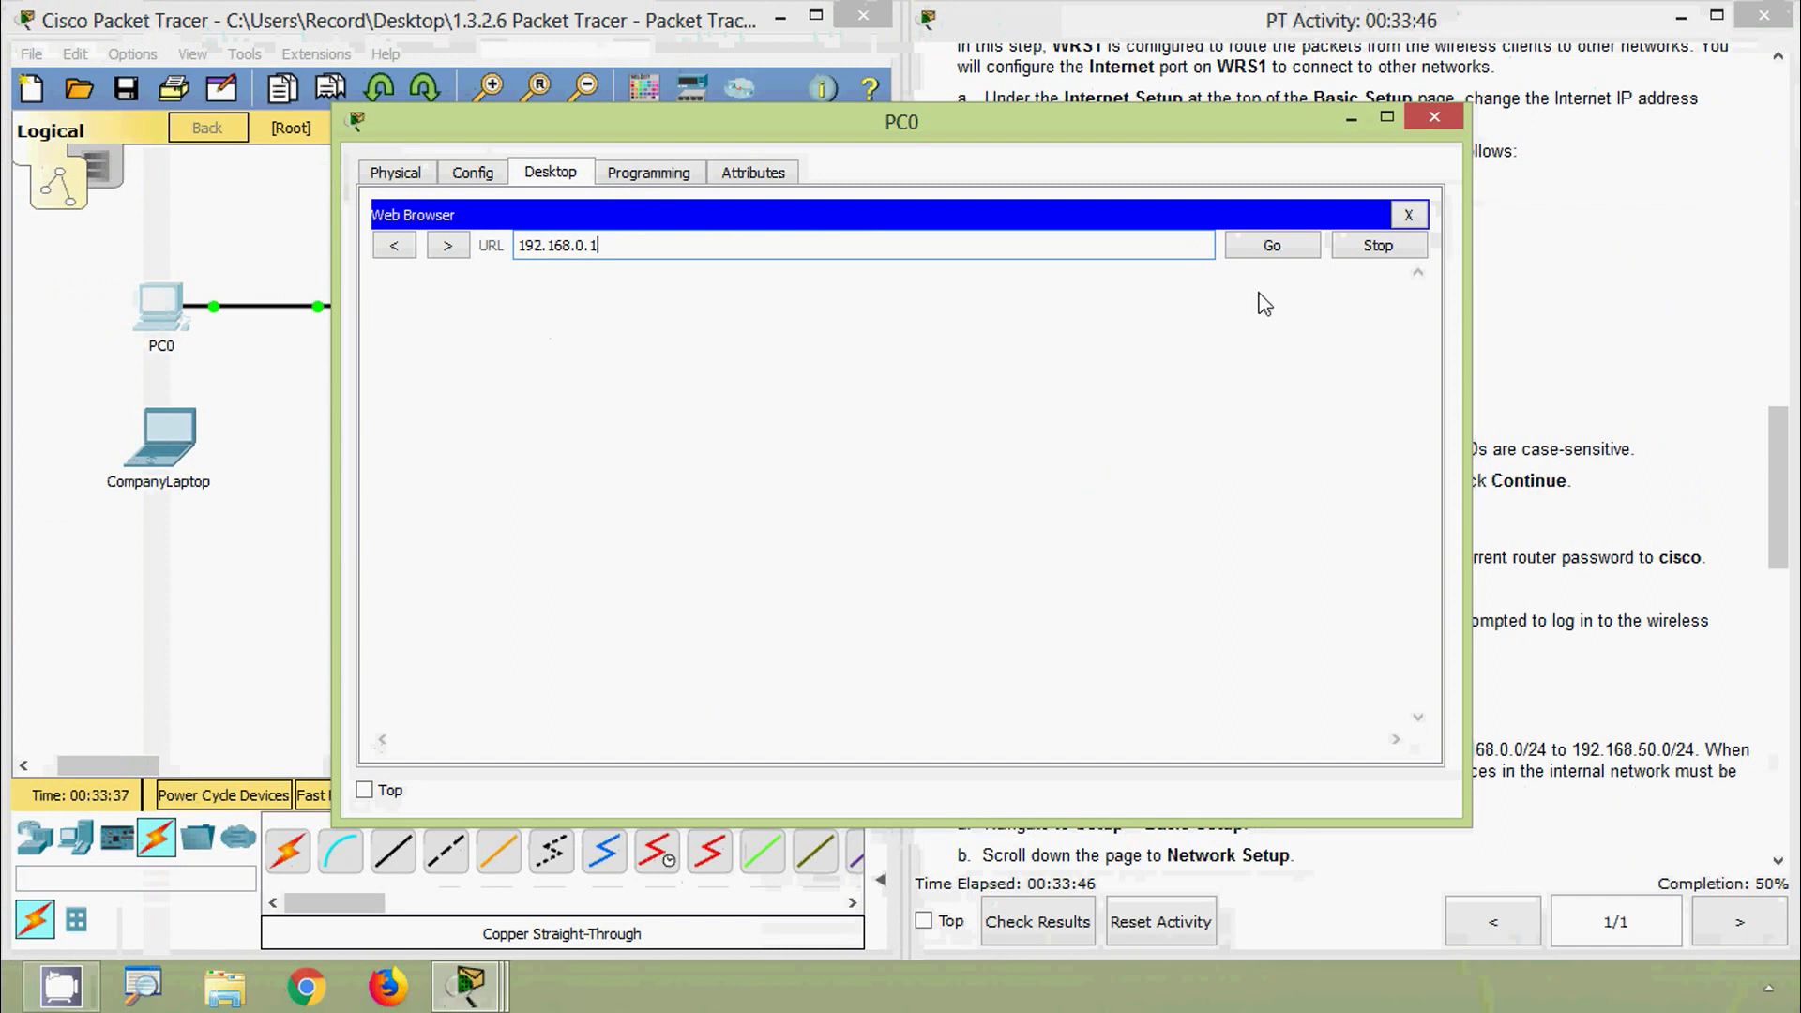
click(1274, 248)
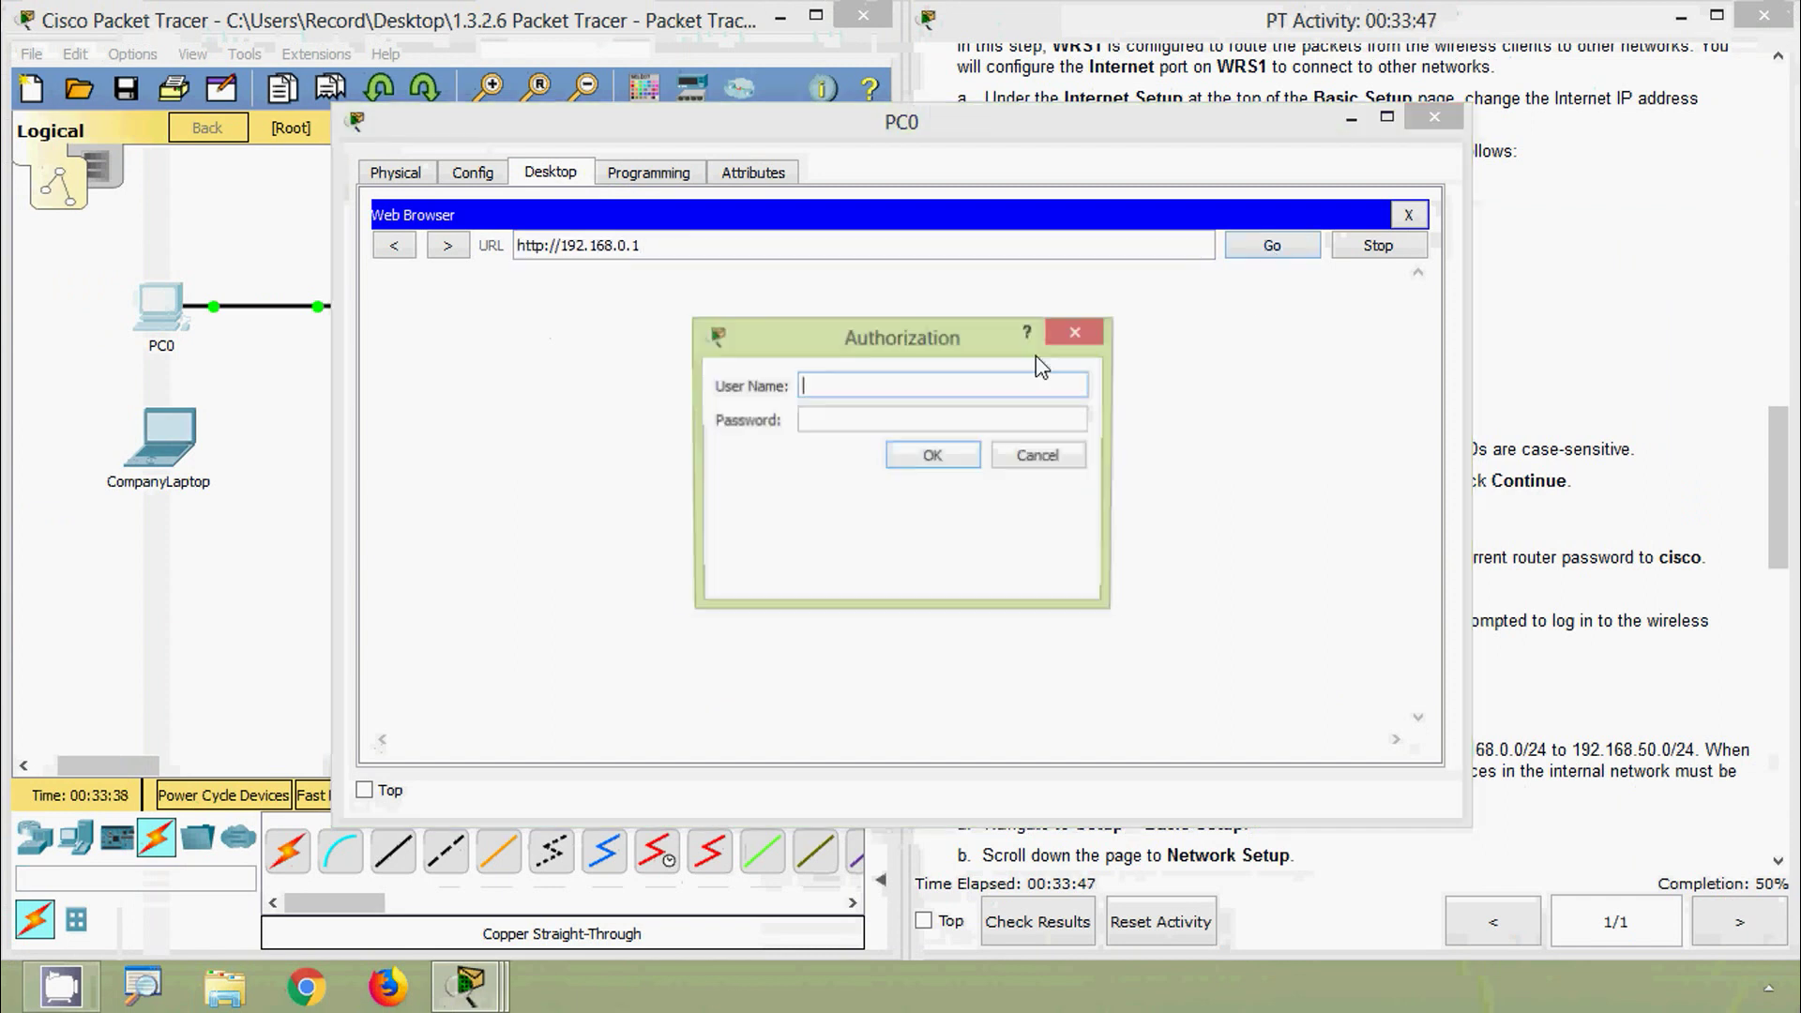
click(904, 415)
text(admin)
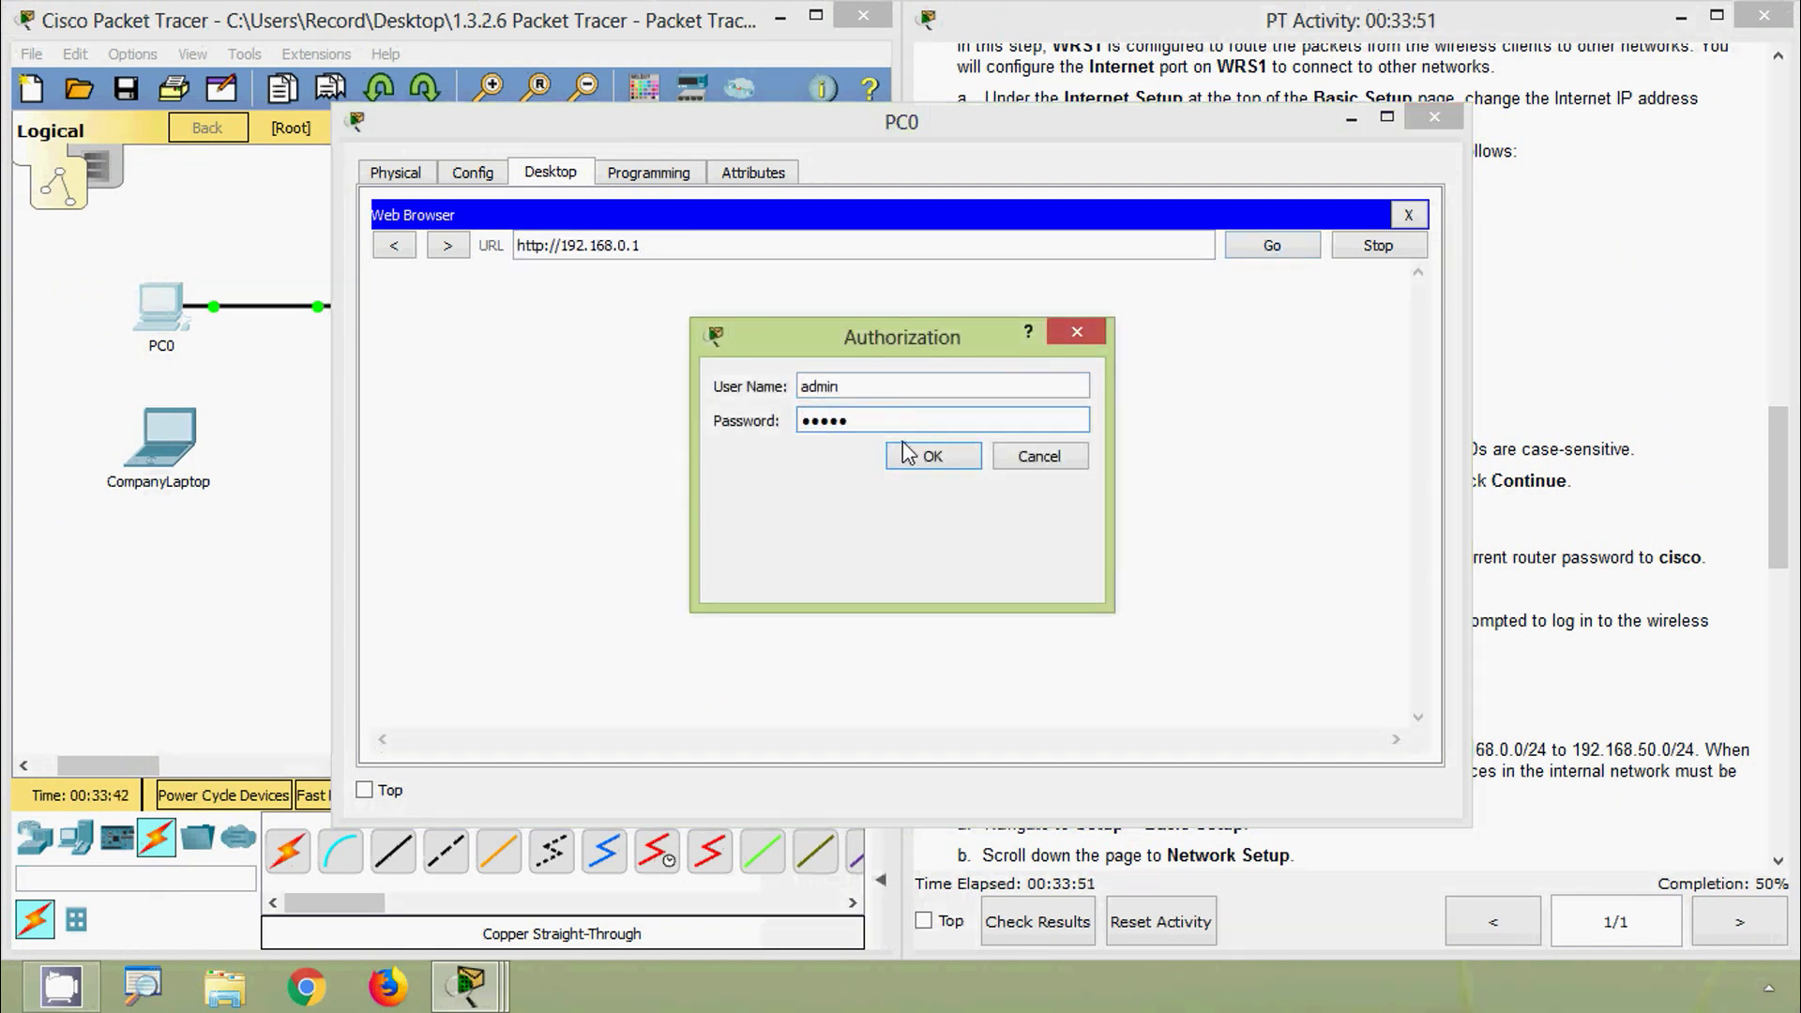
click(908, 455)
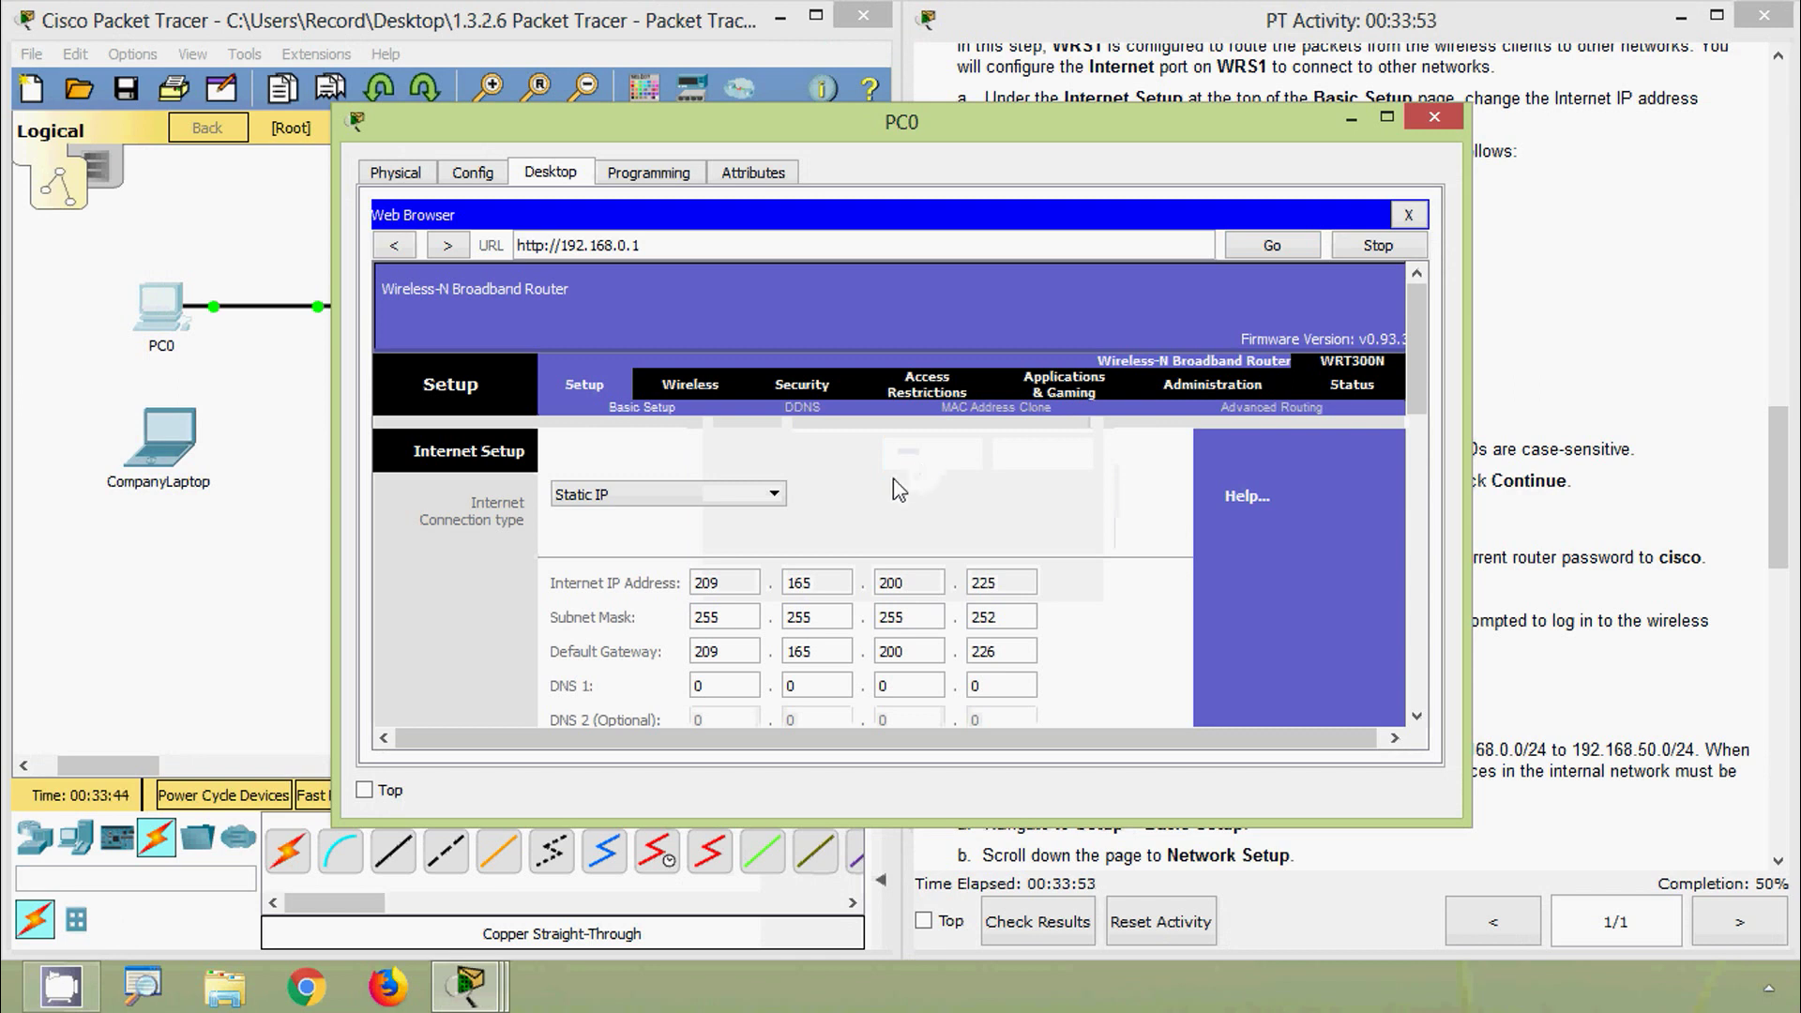
- Rename WRS1's wireless network from Default to aCompany and save the settings
click(804, 395)
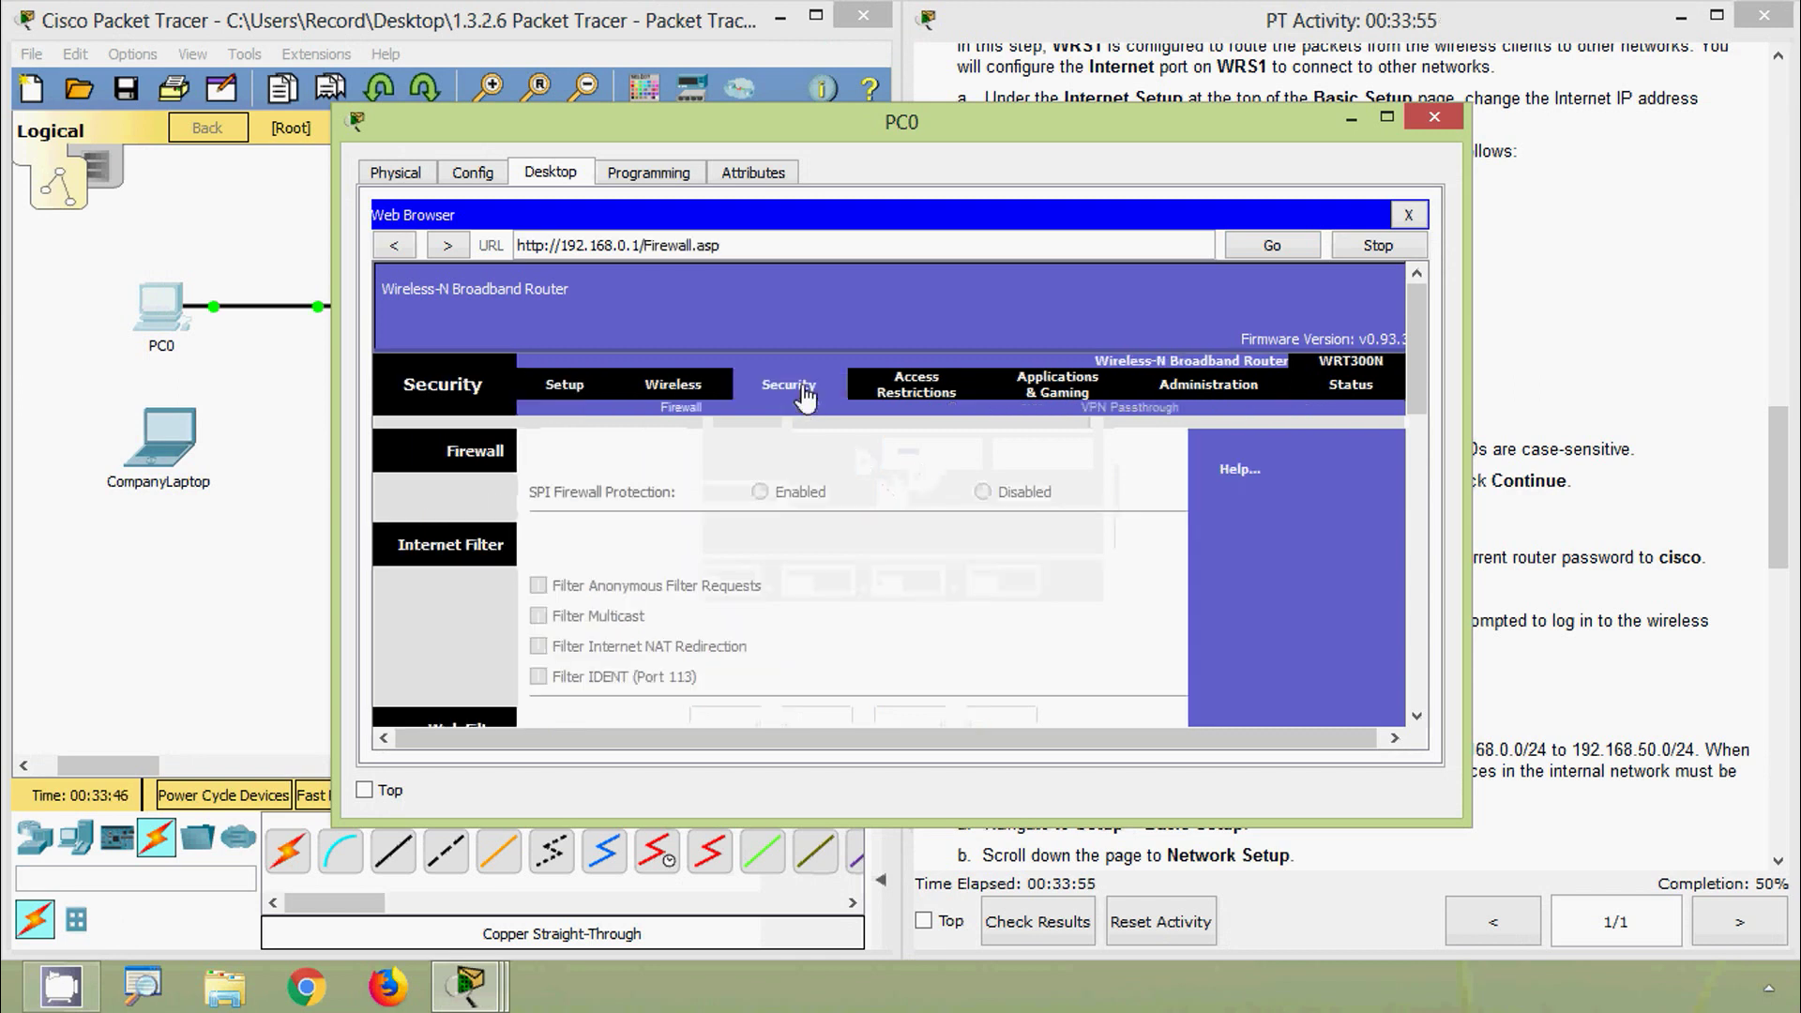
click(678, 394)
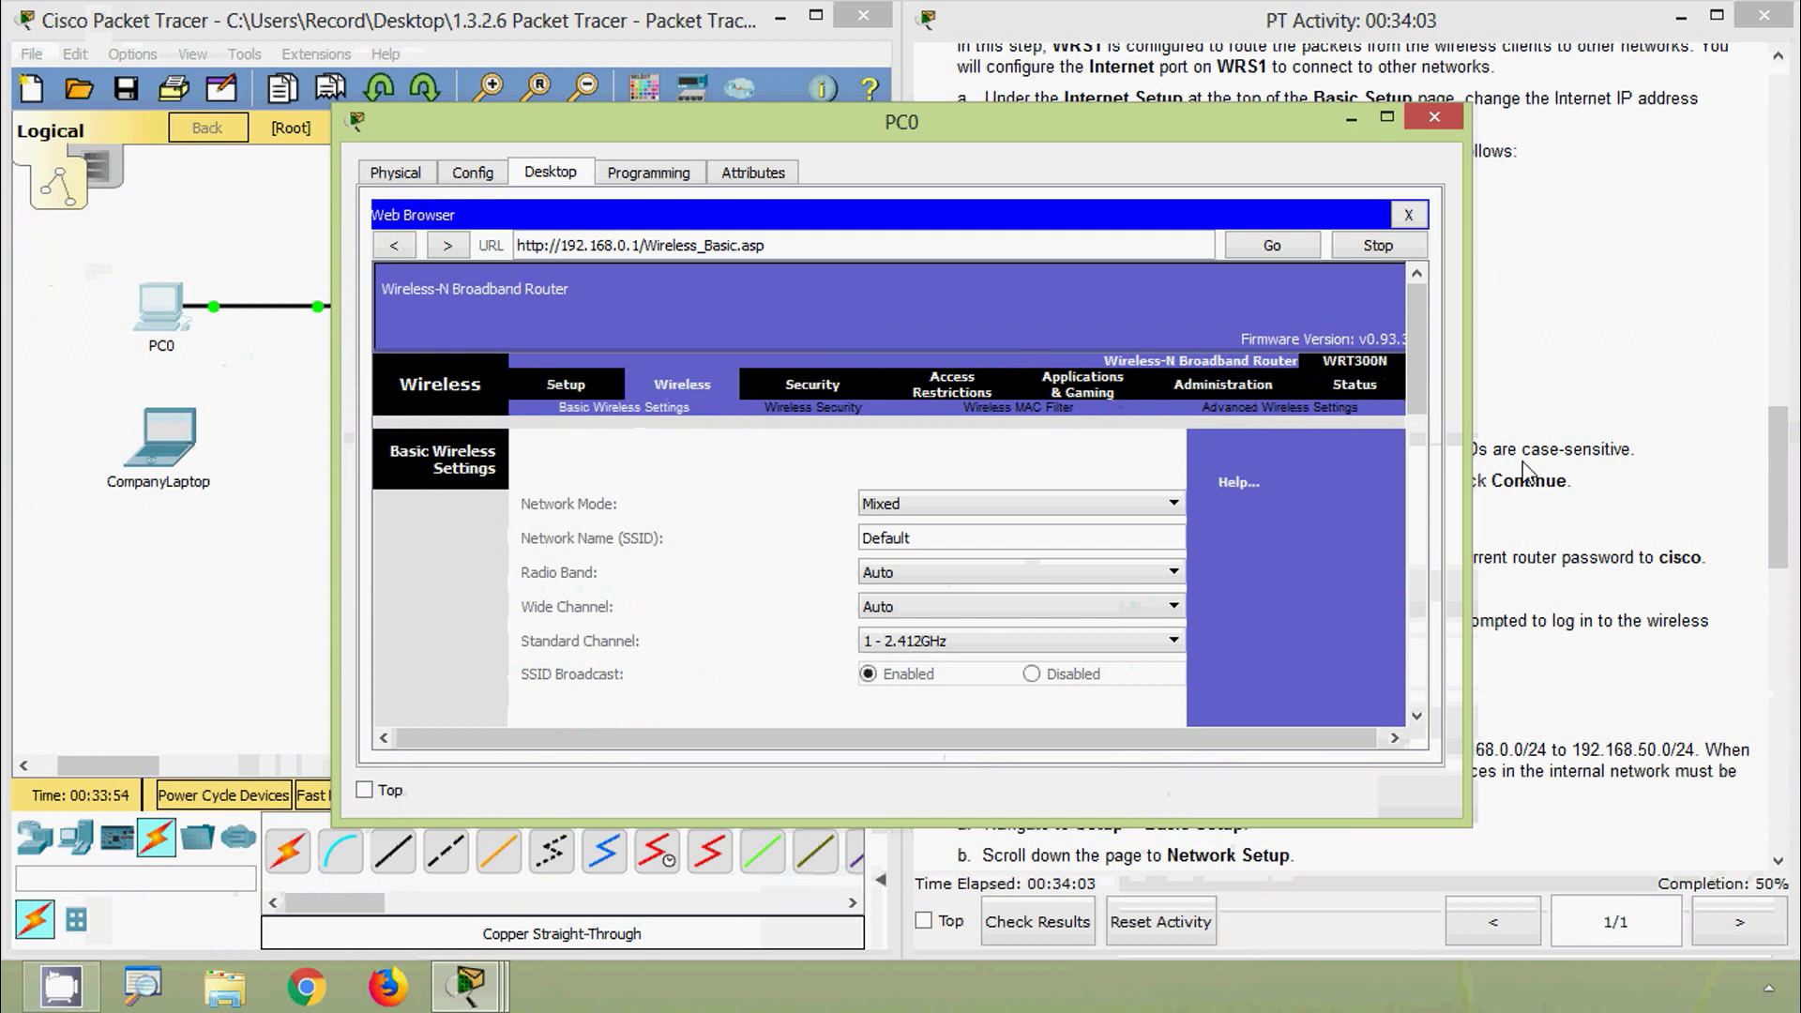
mouse_move(1418, 377)
mouse_down()
mouse_move(1424, 486)
mouse_move(1438, 380)
mouse_up()
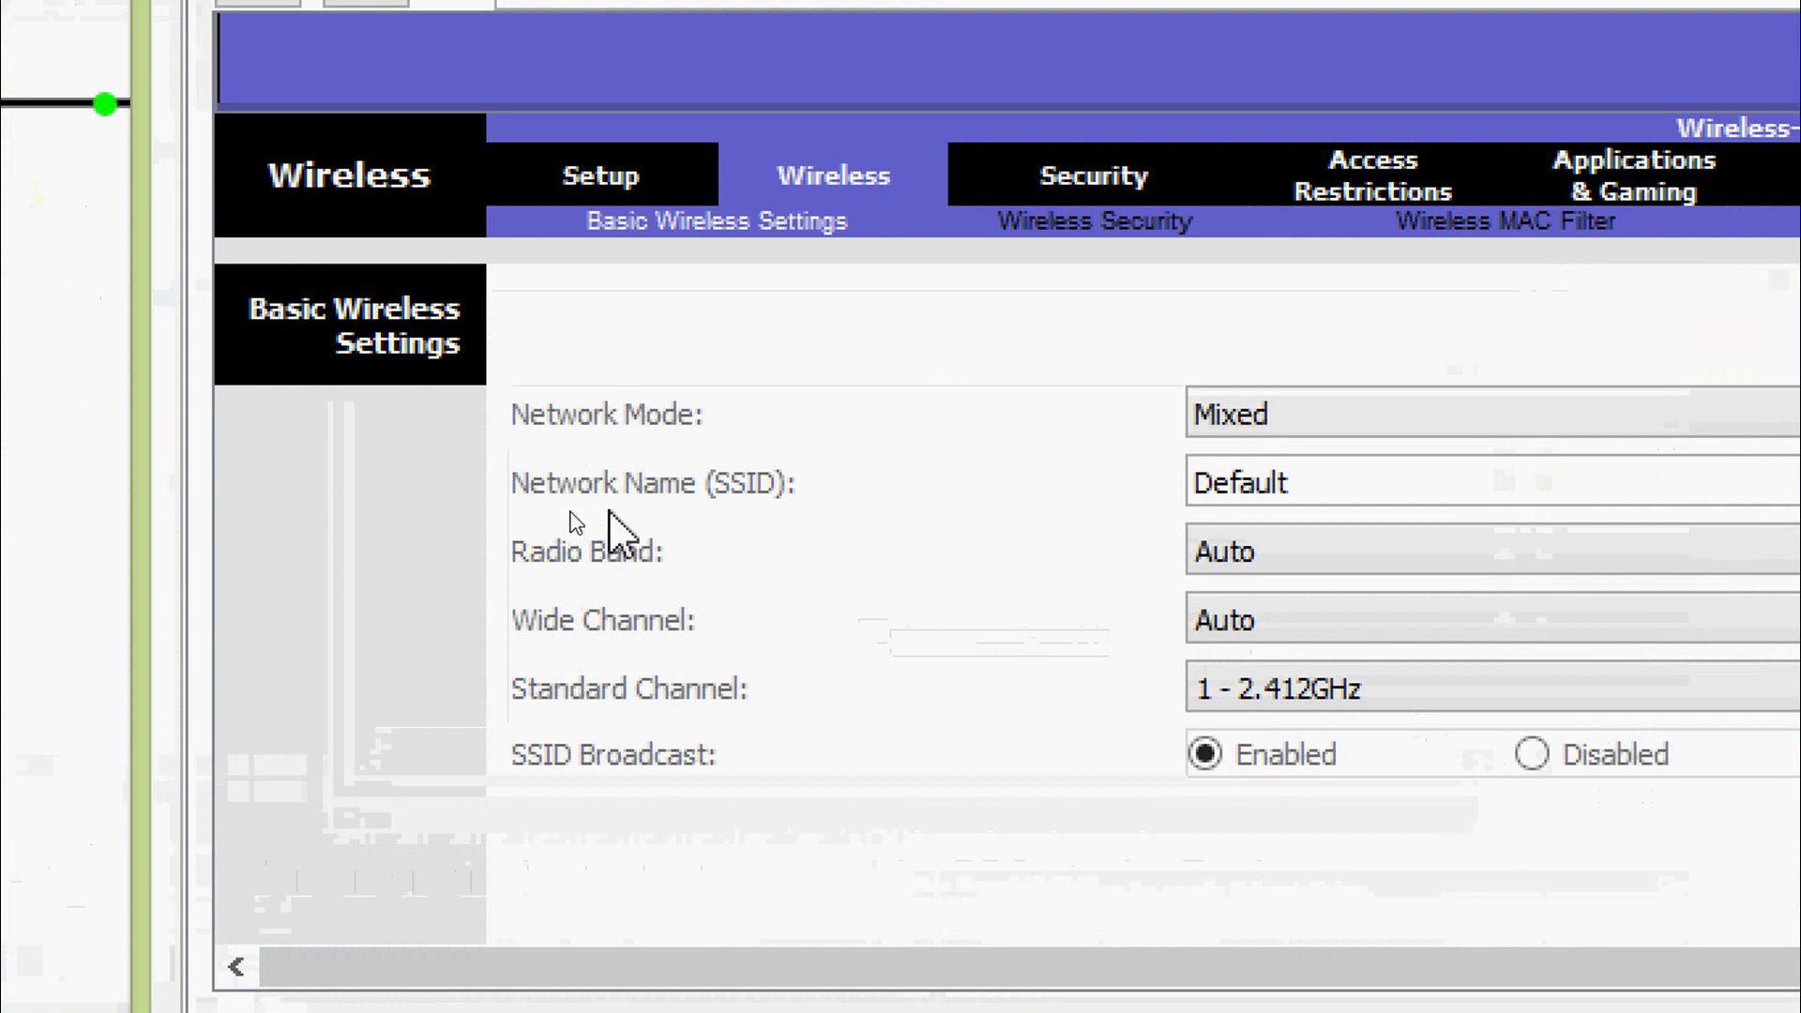
double_click(1338, 486)
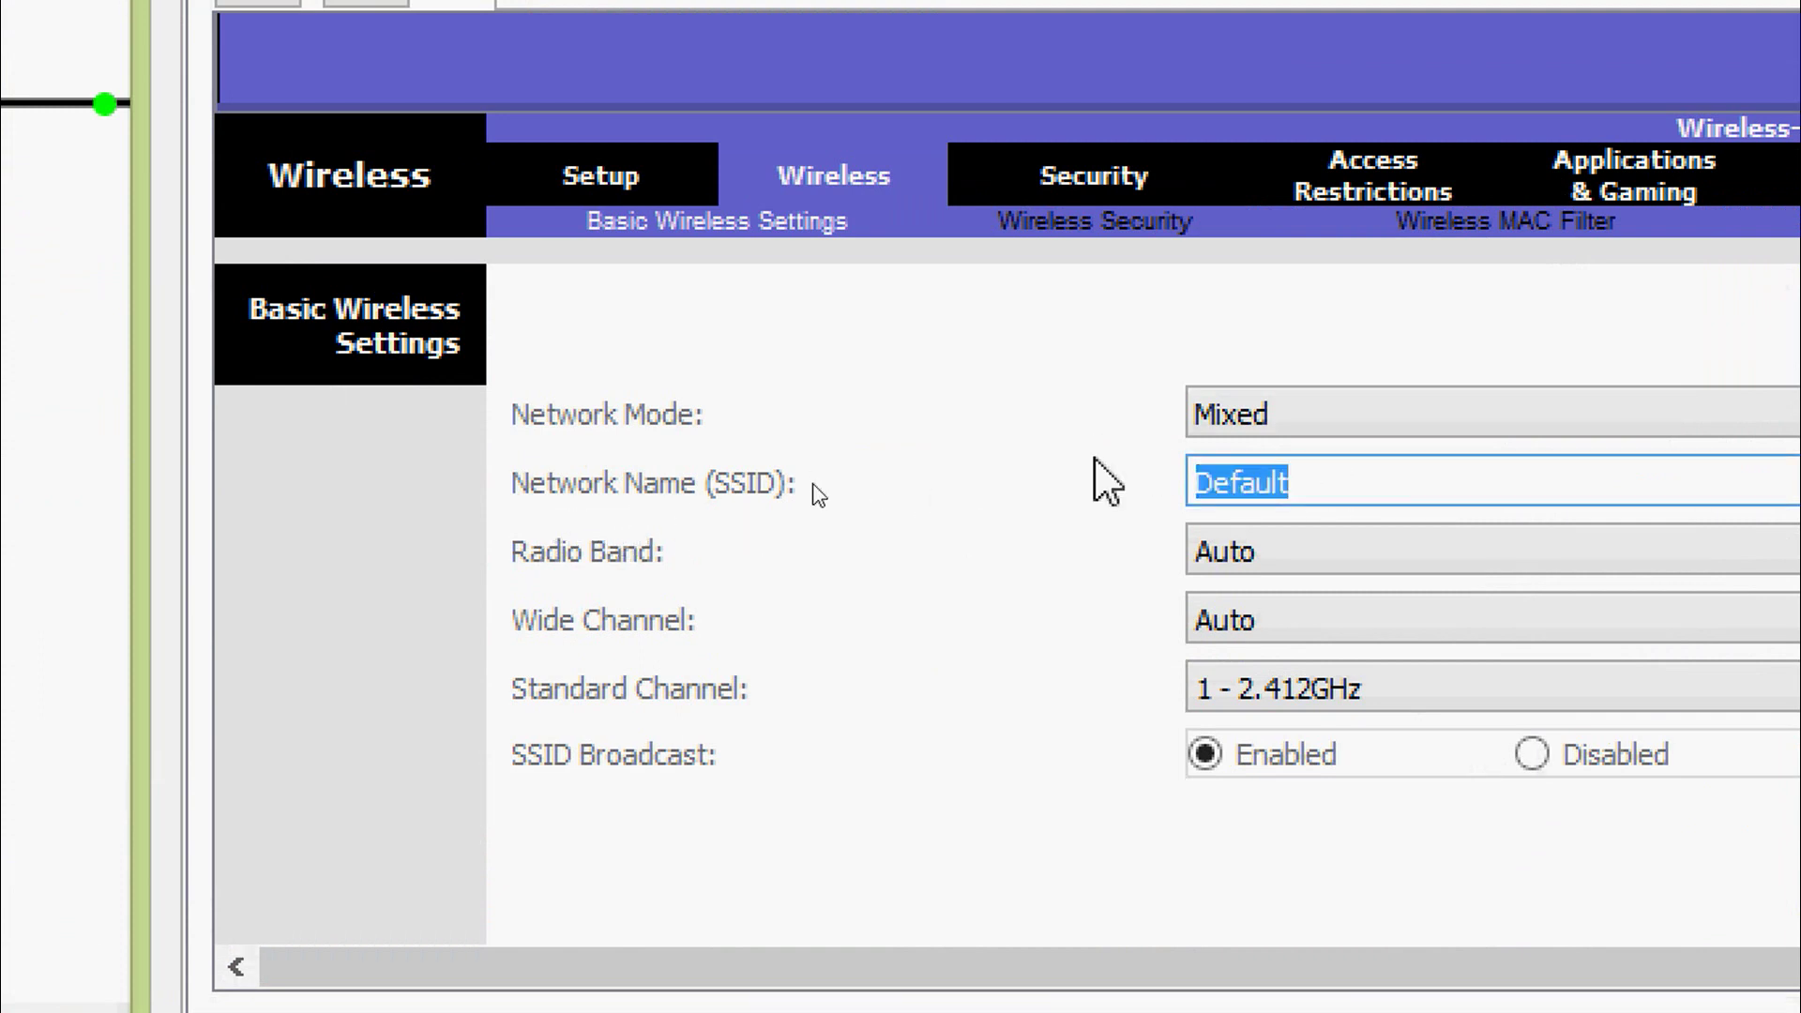
text(aCompany)
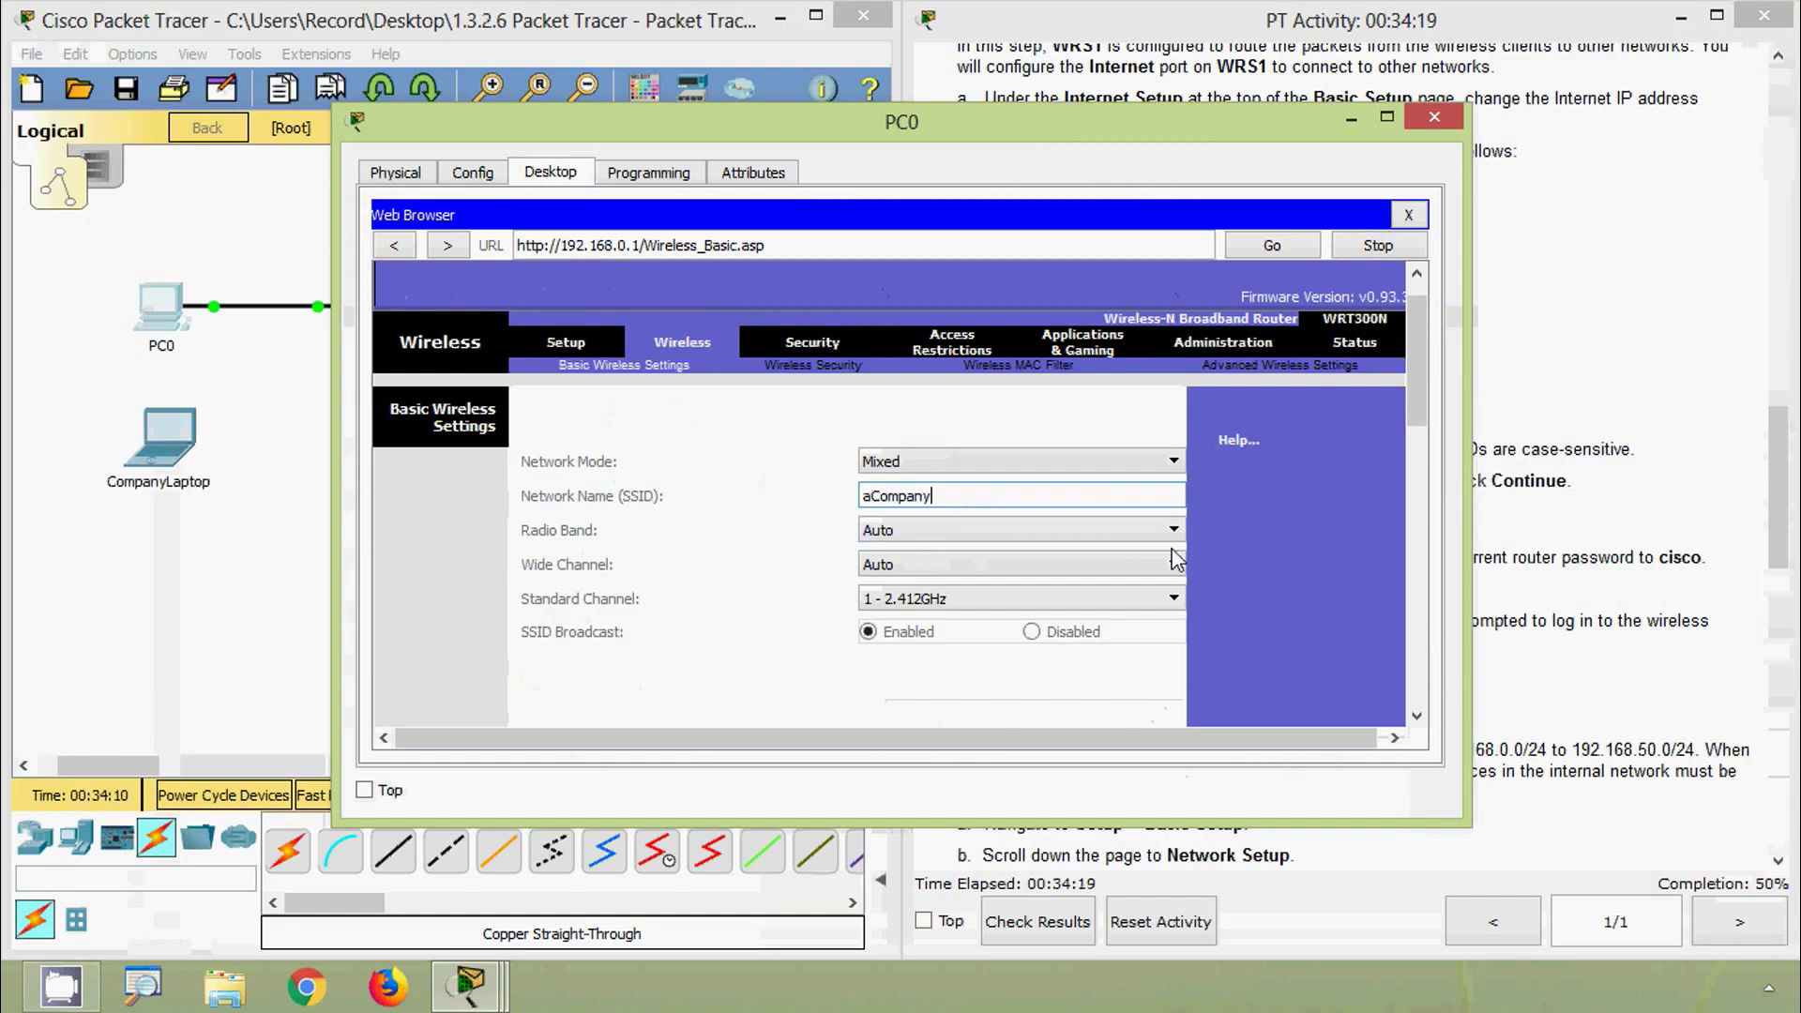
drag(1411, 398, 1416, 644)
click(899, 689)
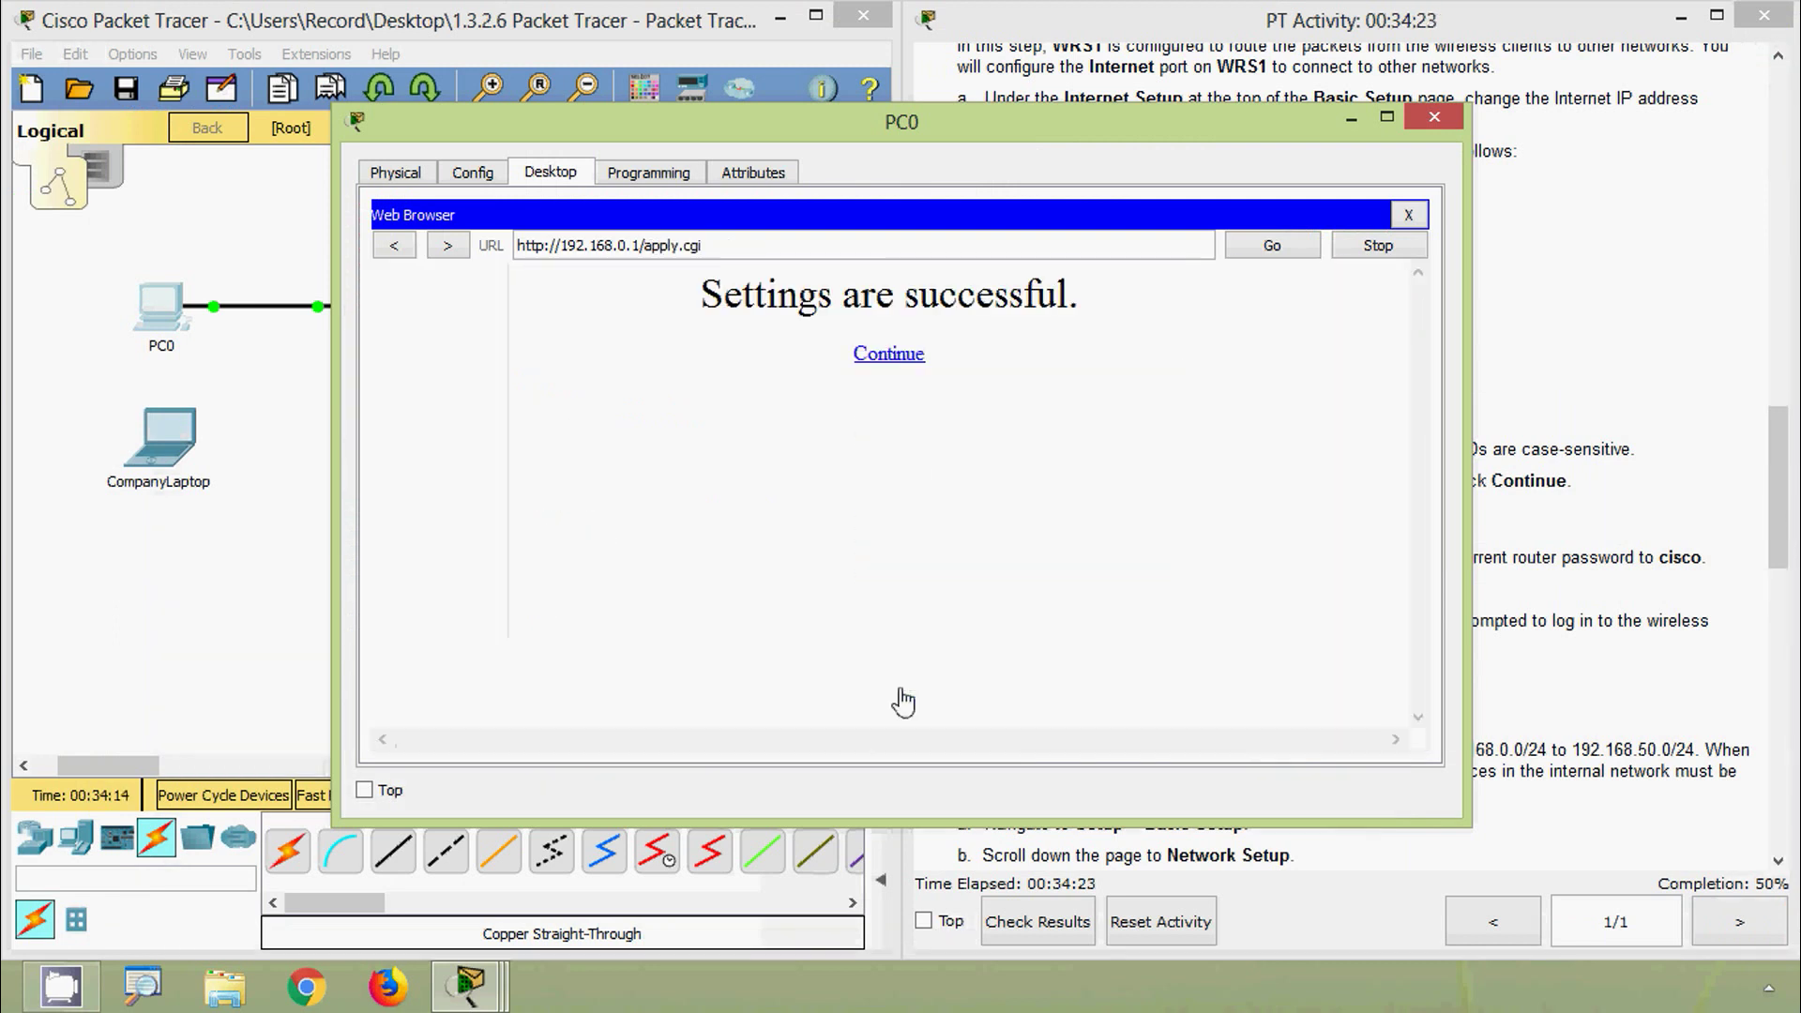
- Return to the wireless settings page and close PC0's device window
click(899, 364)
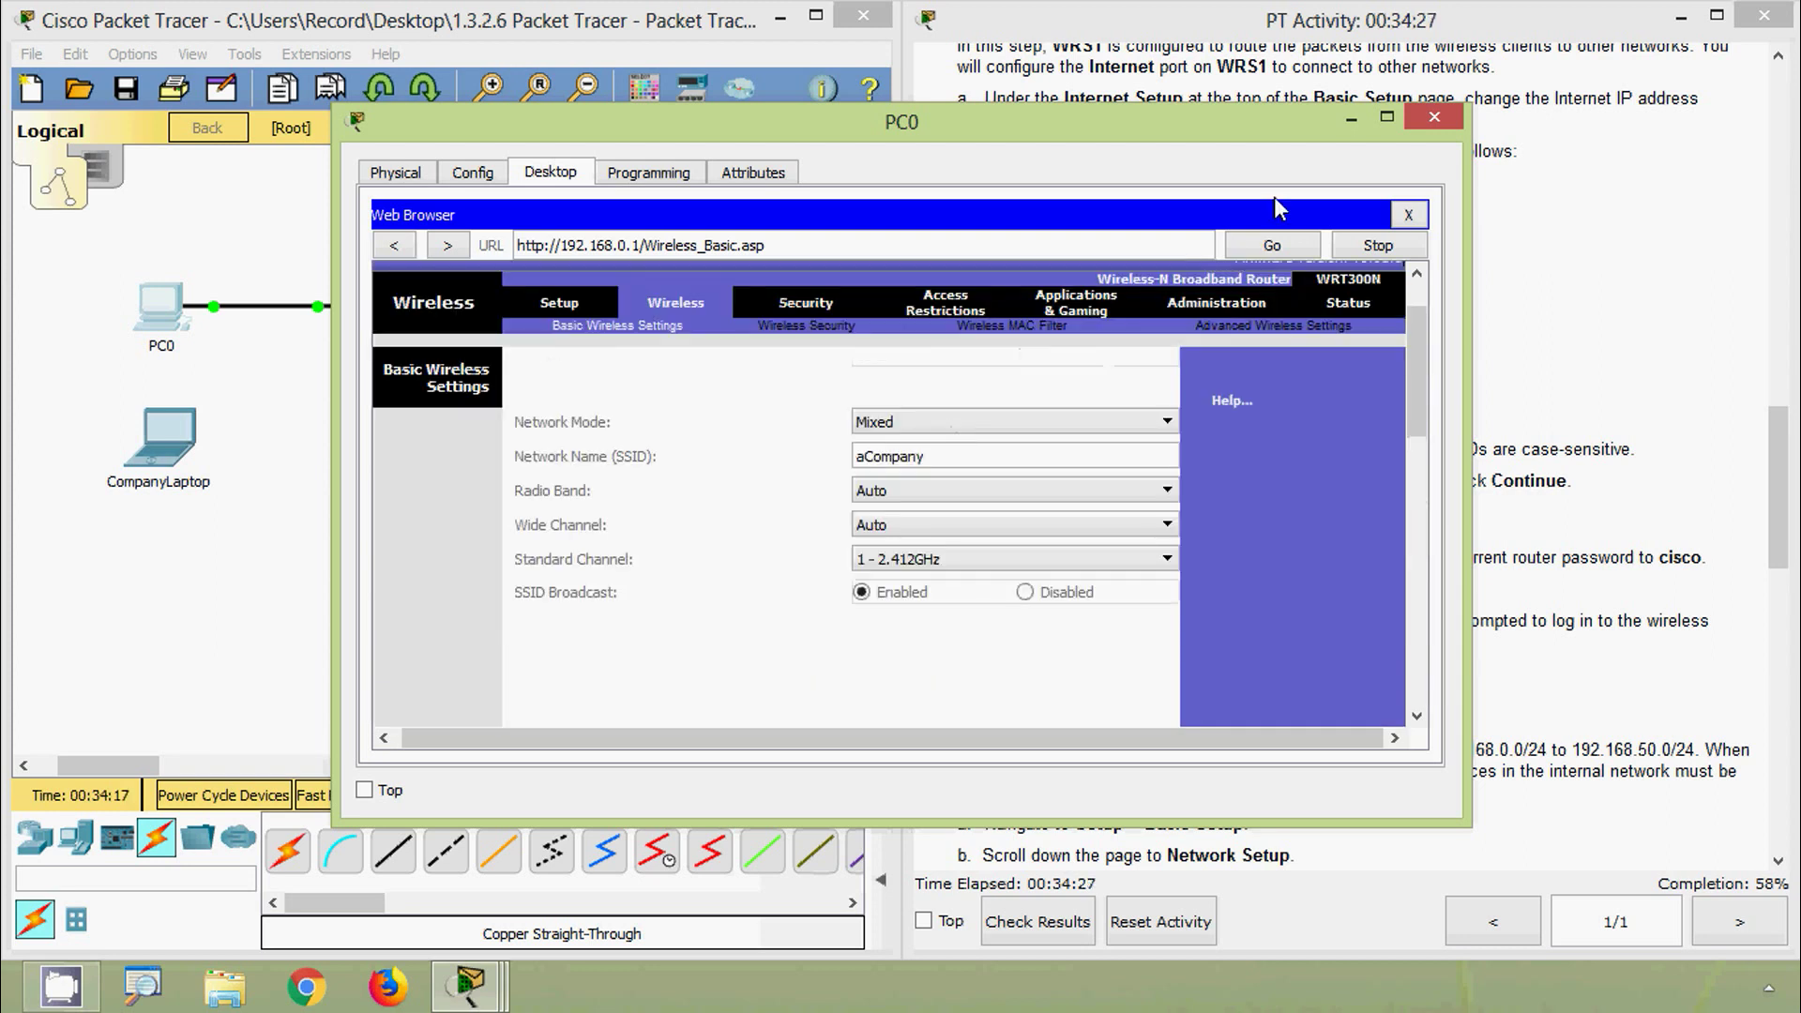
click(1434, 116)
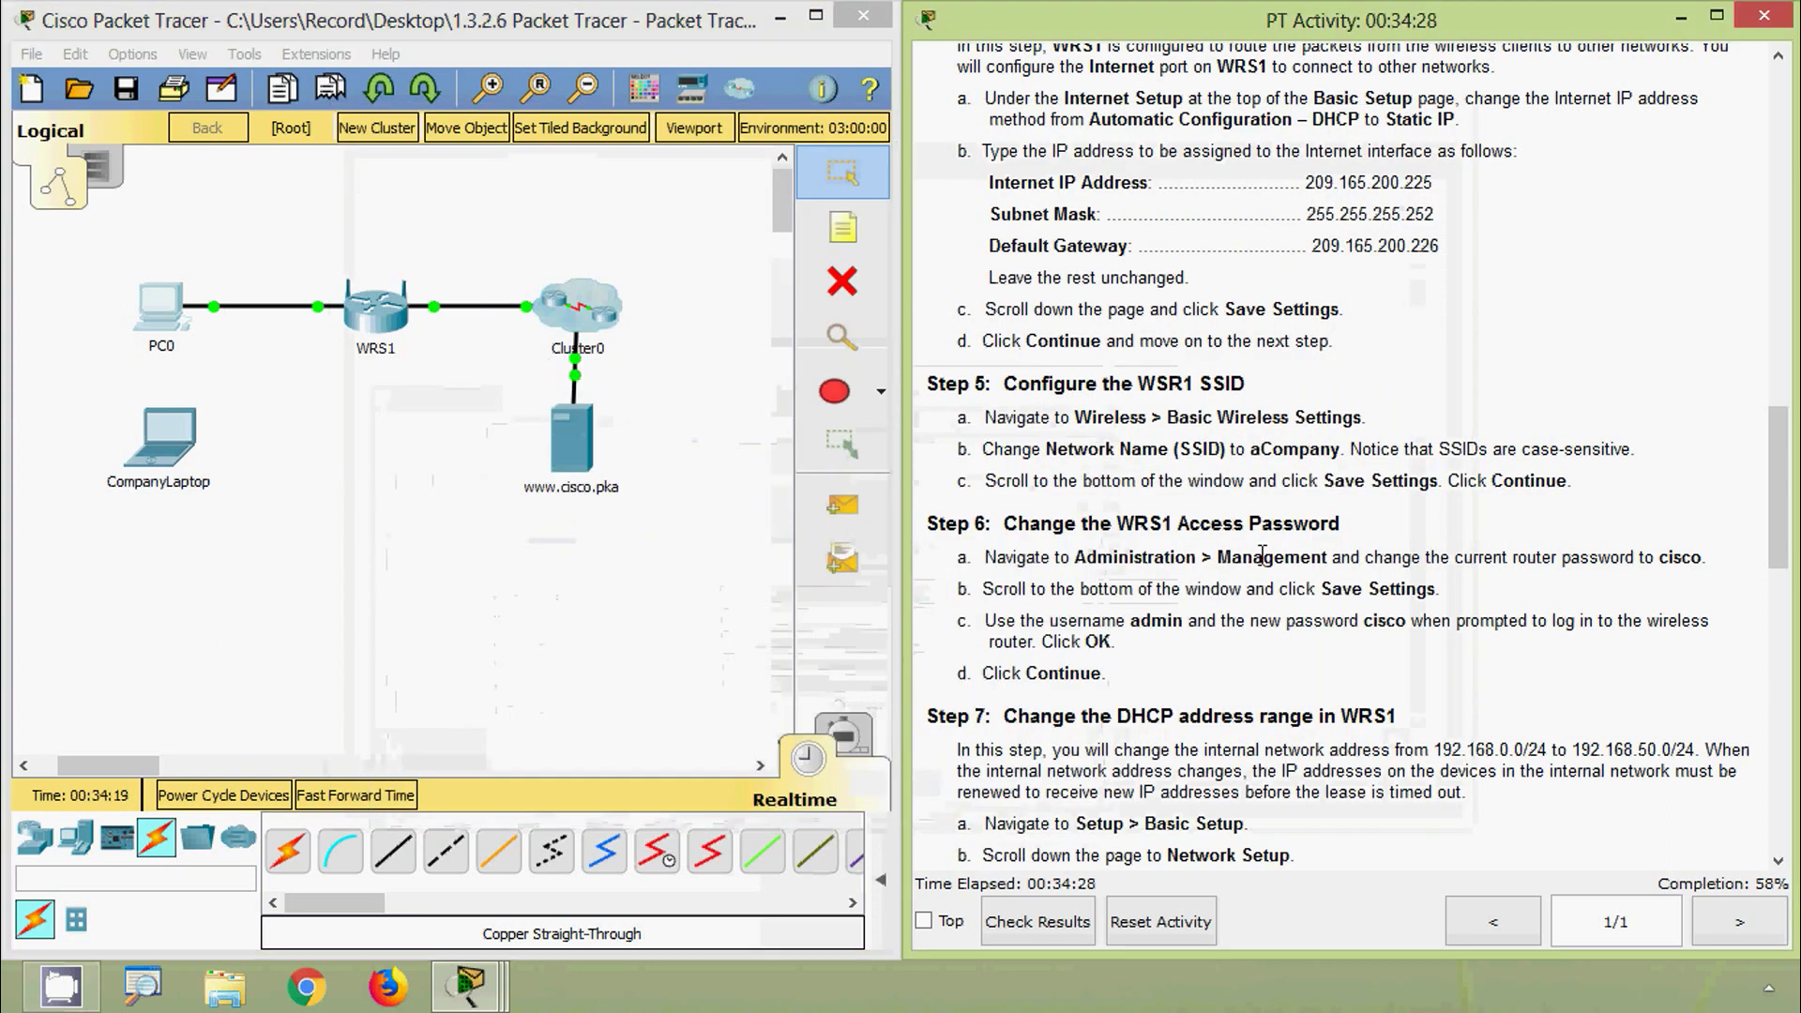
scroll(1165, 502, down, 3)
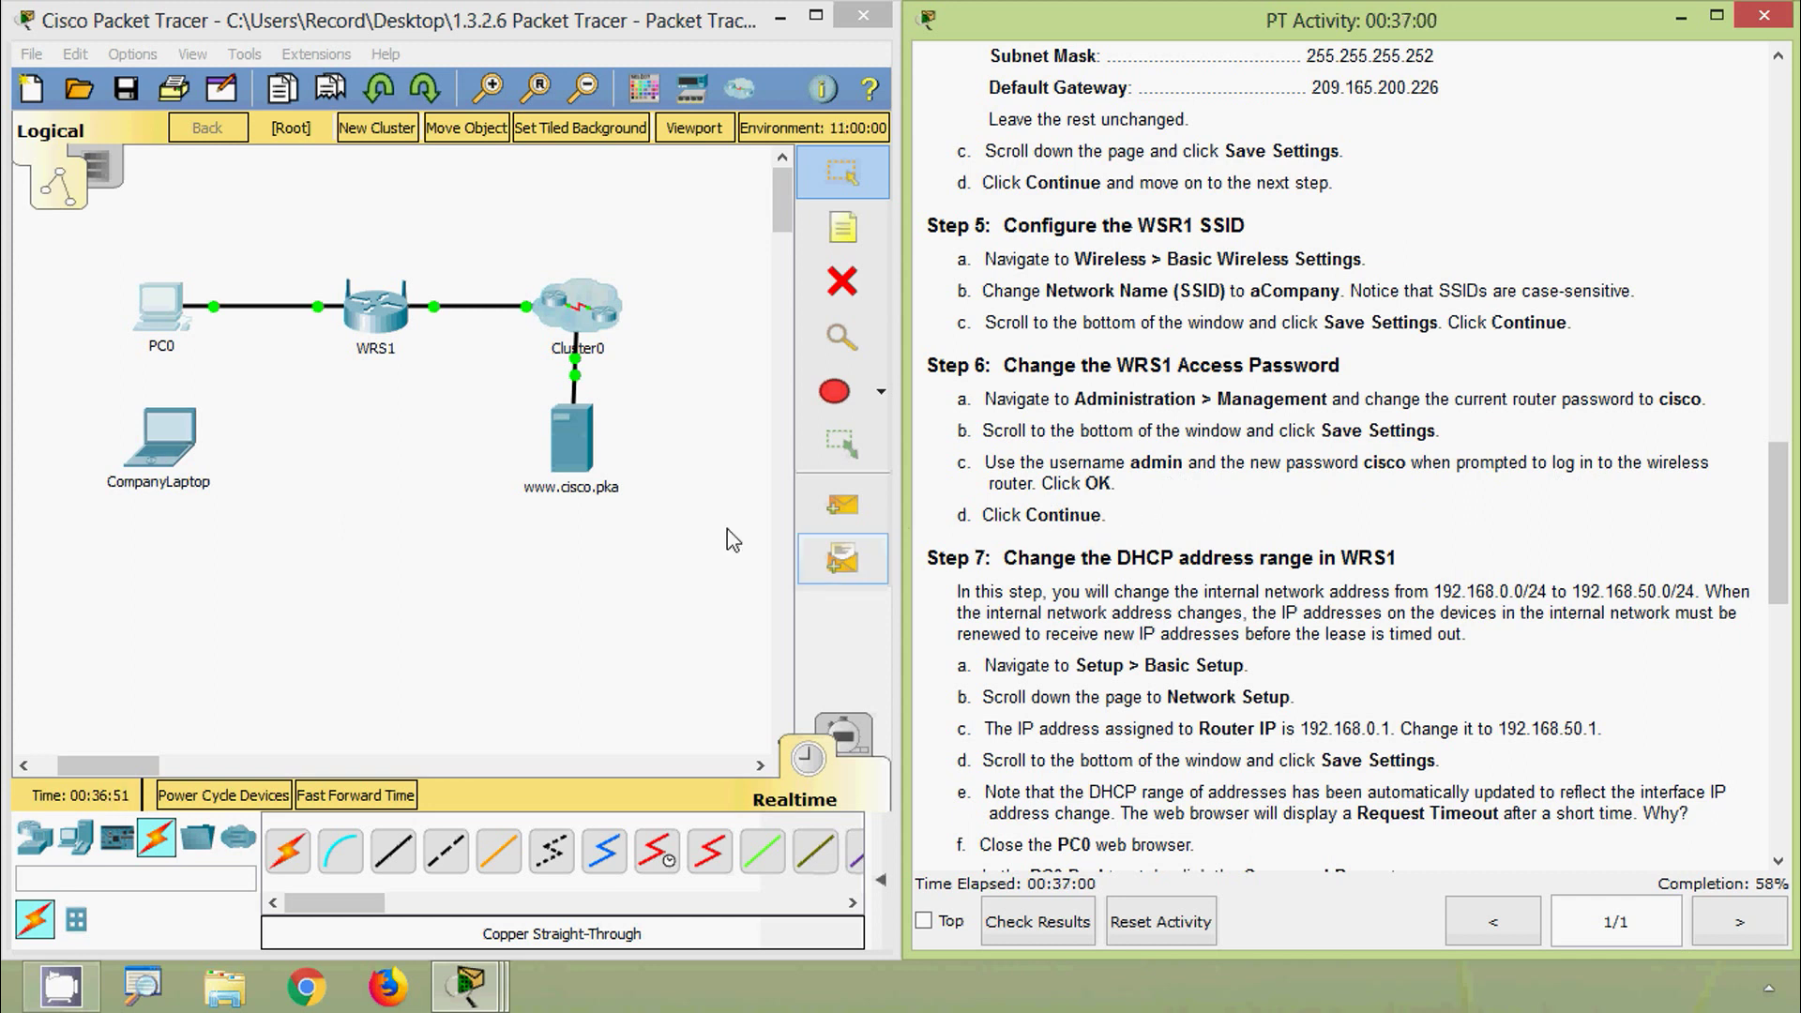
- On Administration > Management, enter and confirm a new router access password, then save
click(161, 310)
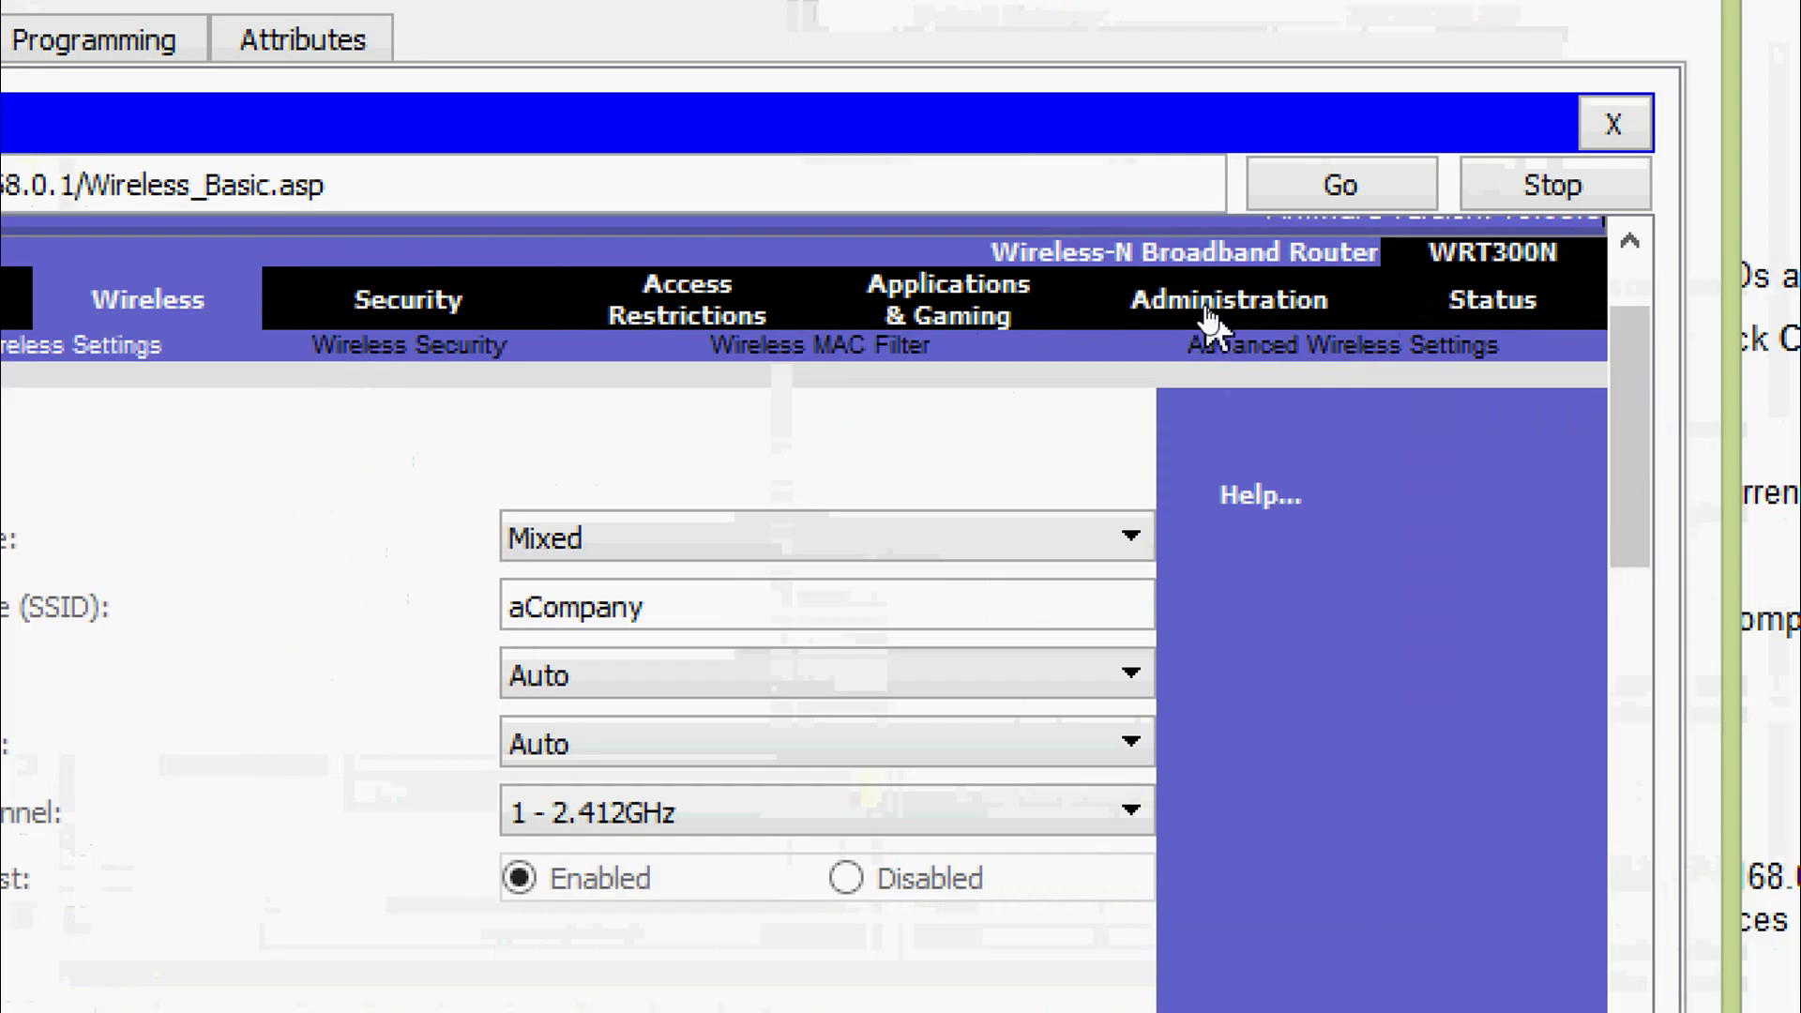
click(1207, 315)
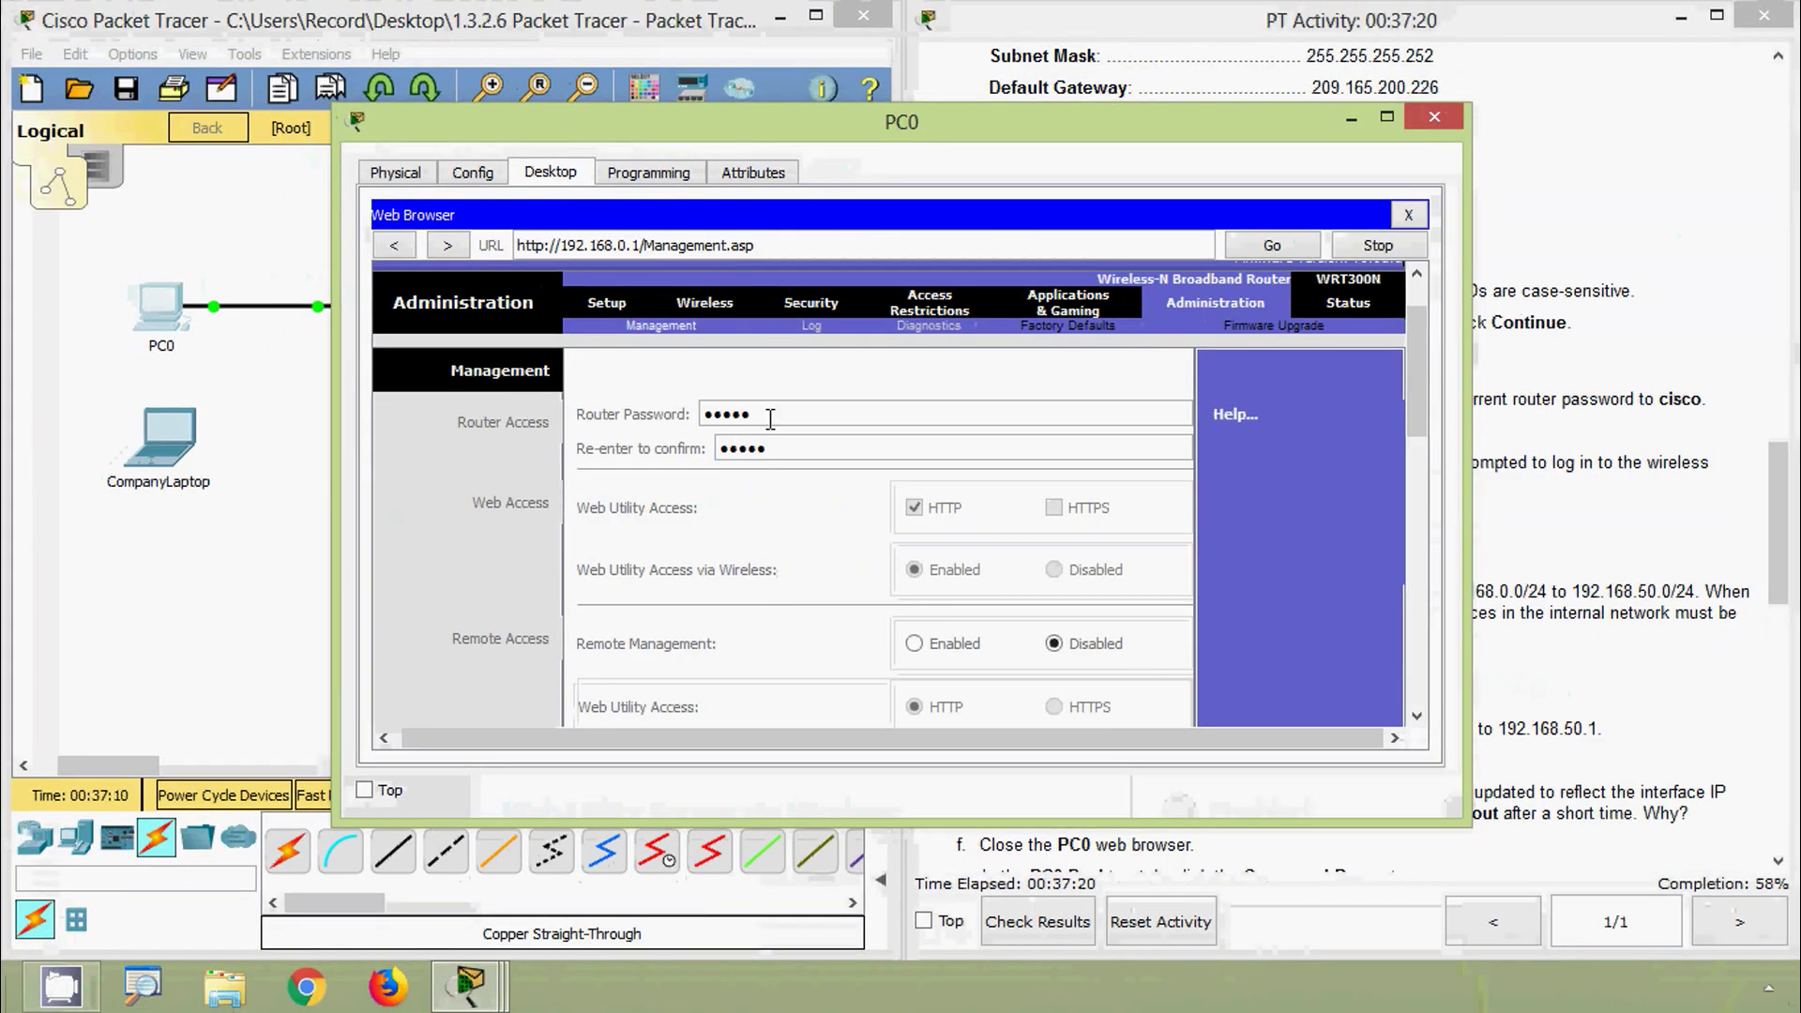
drag(893, 510, 633, 485)
text(cisco)
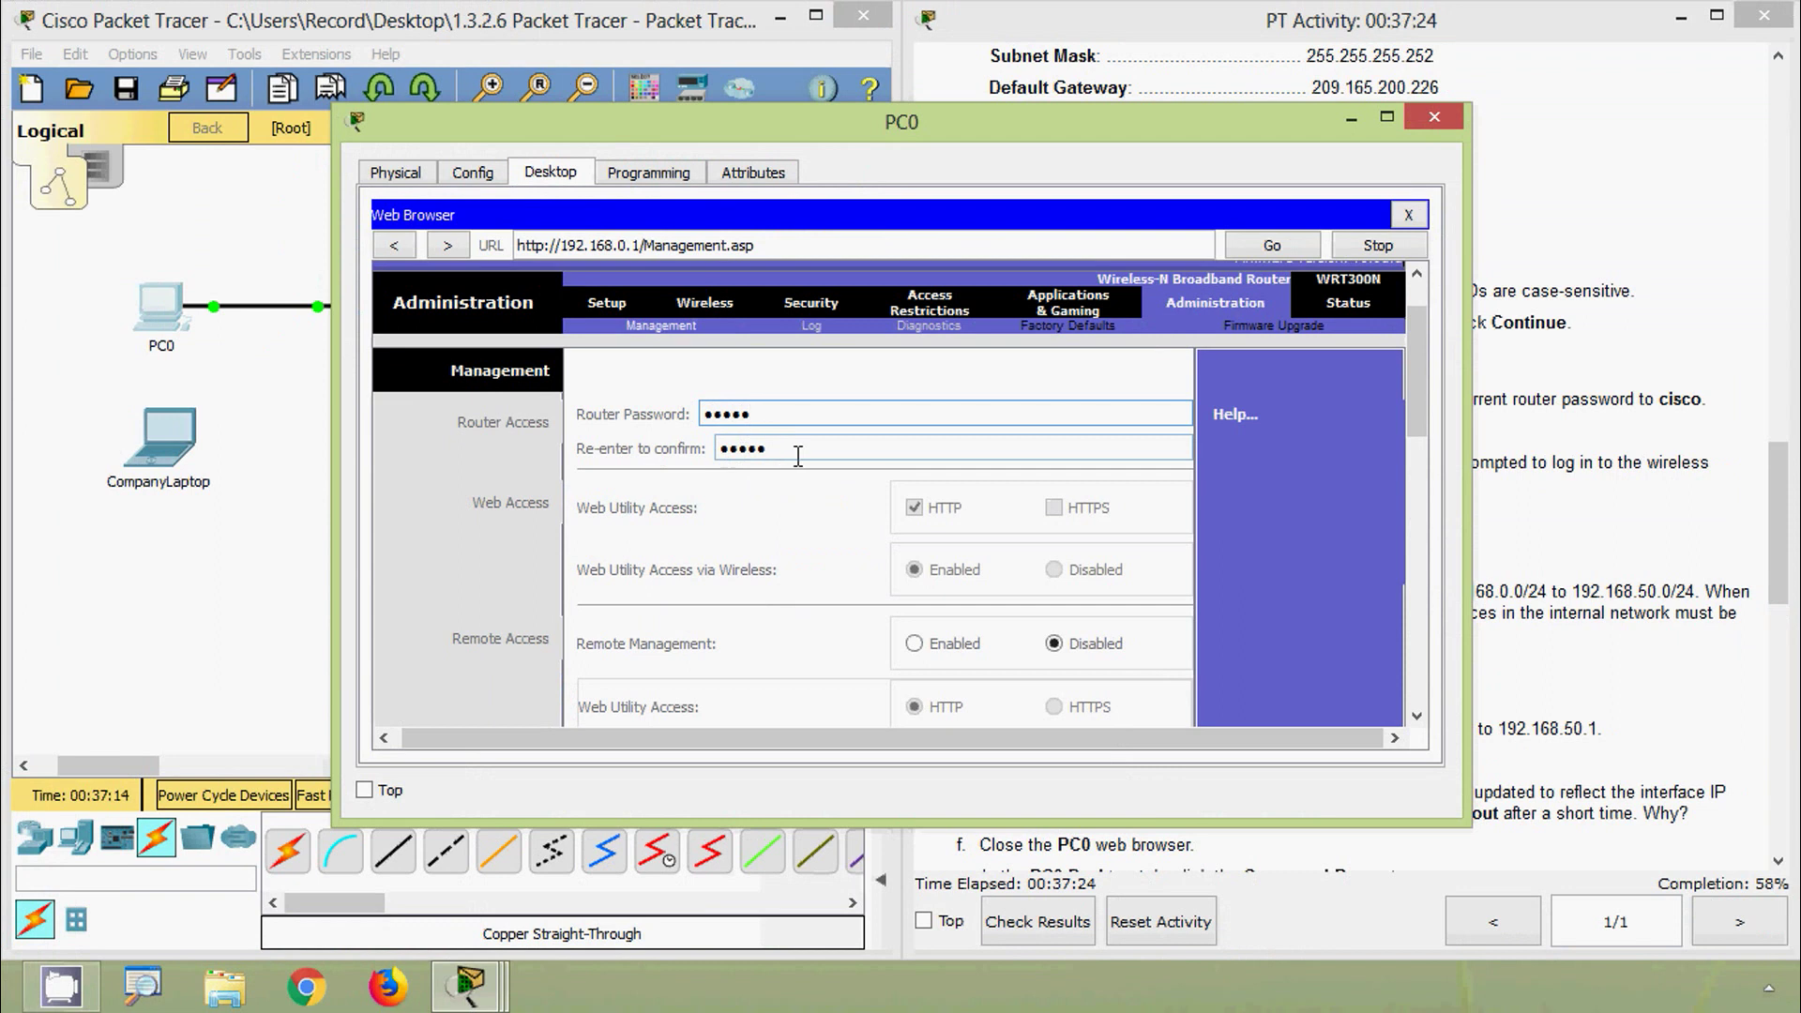
key(Tab)
text(c)
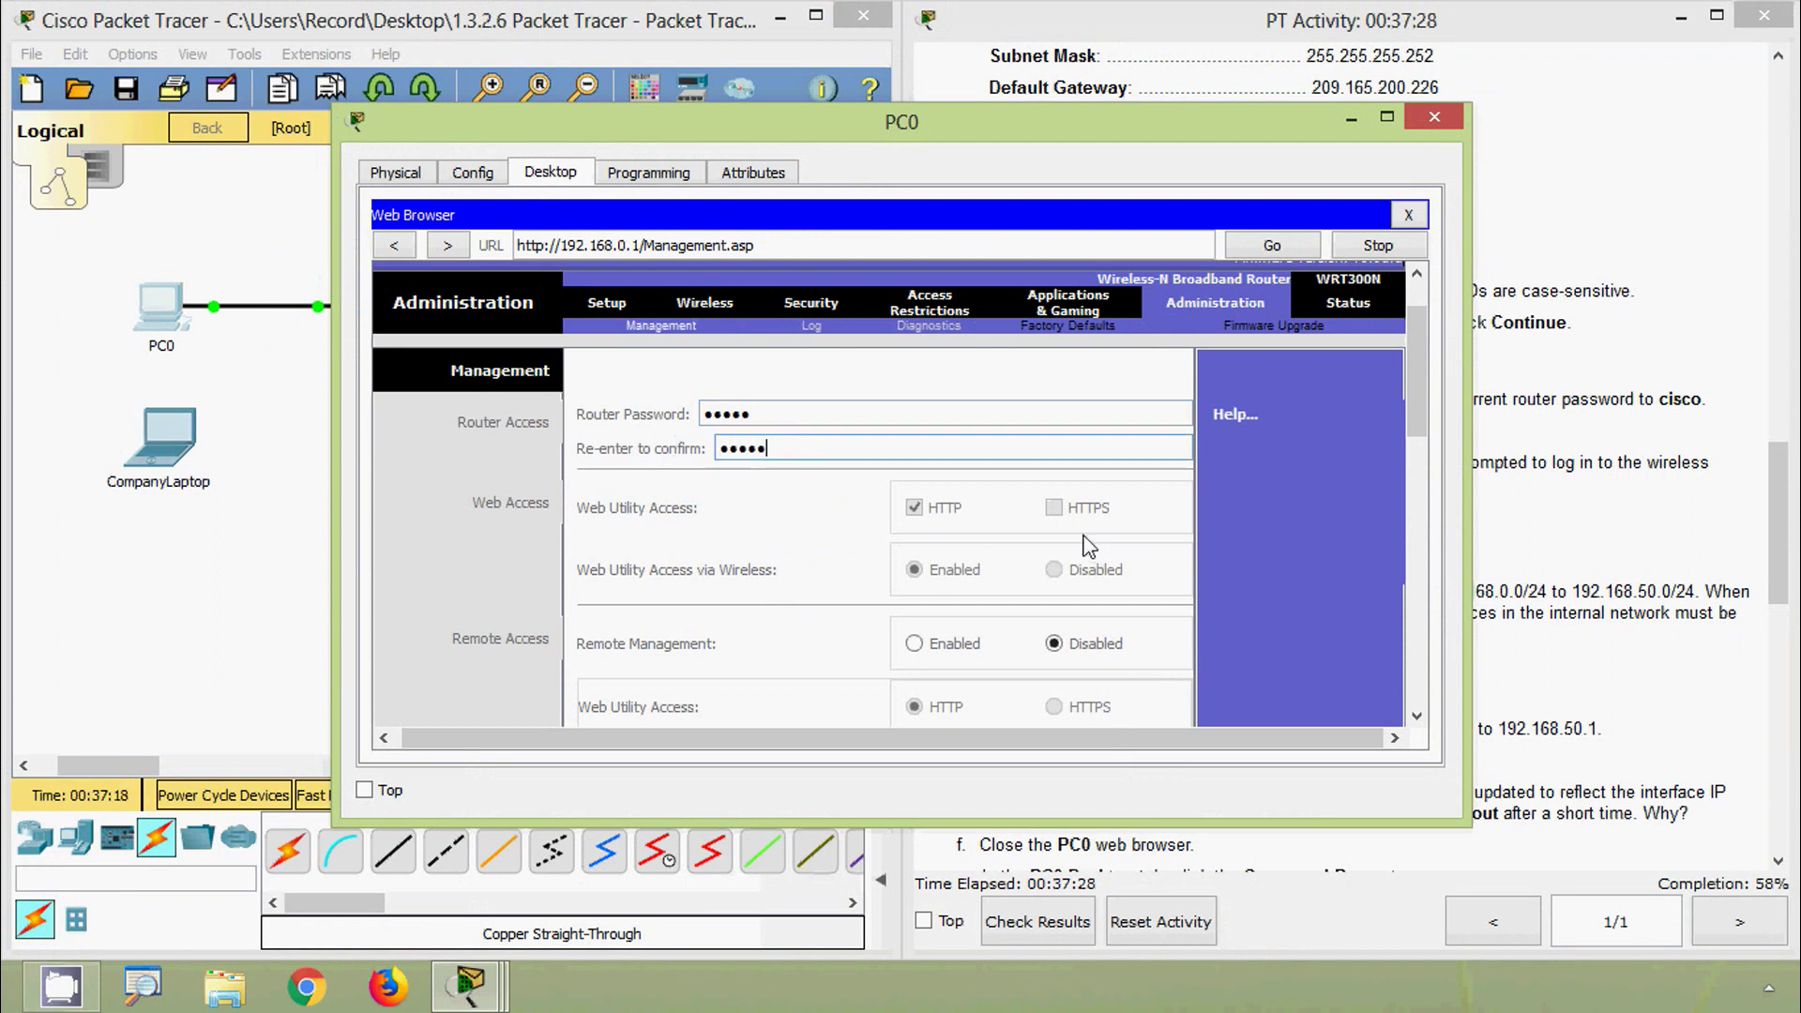
drag(1409, 396, 1408, 645)
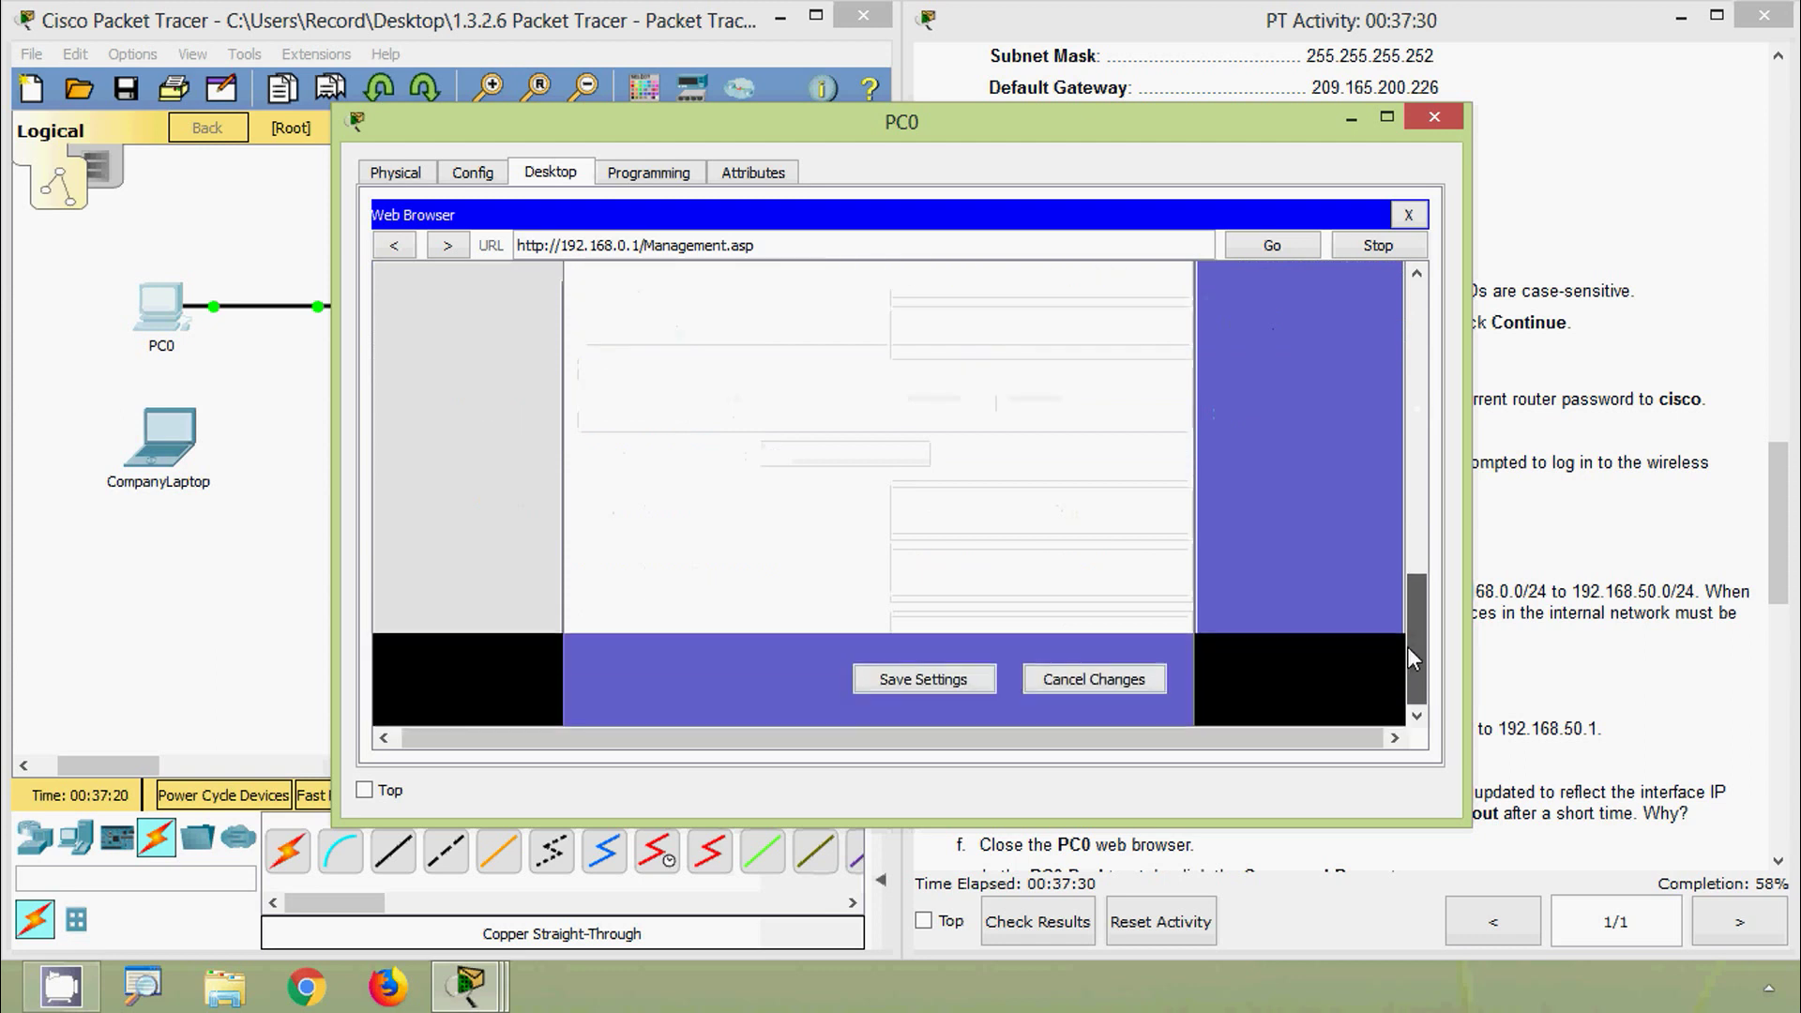
click(922, 682)
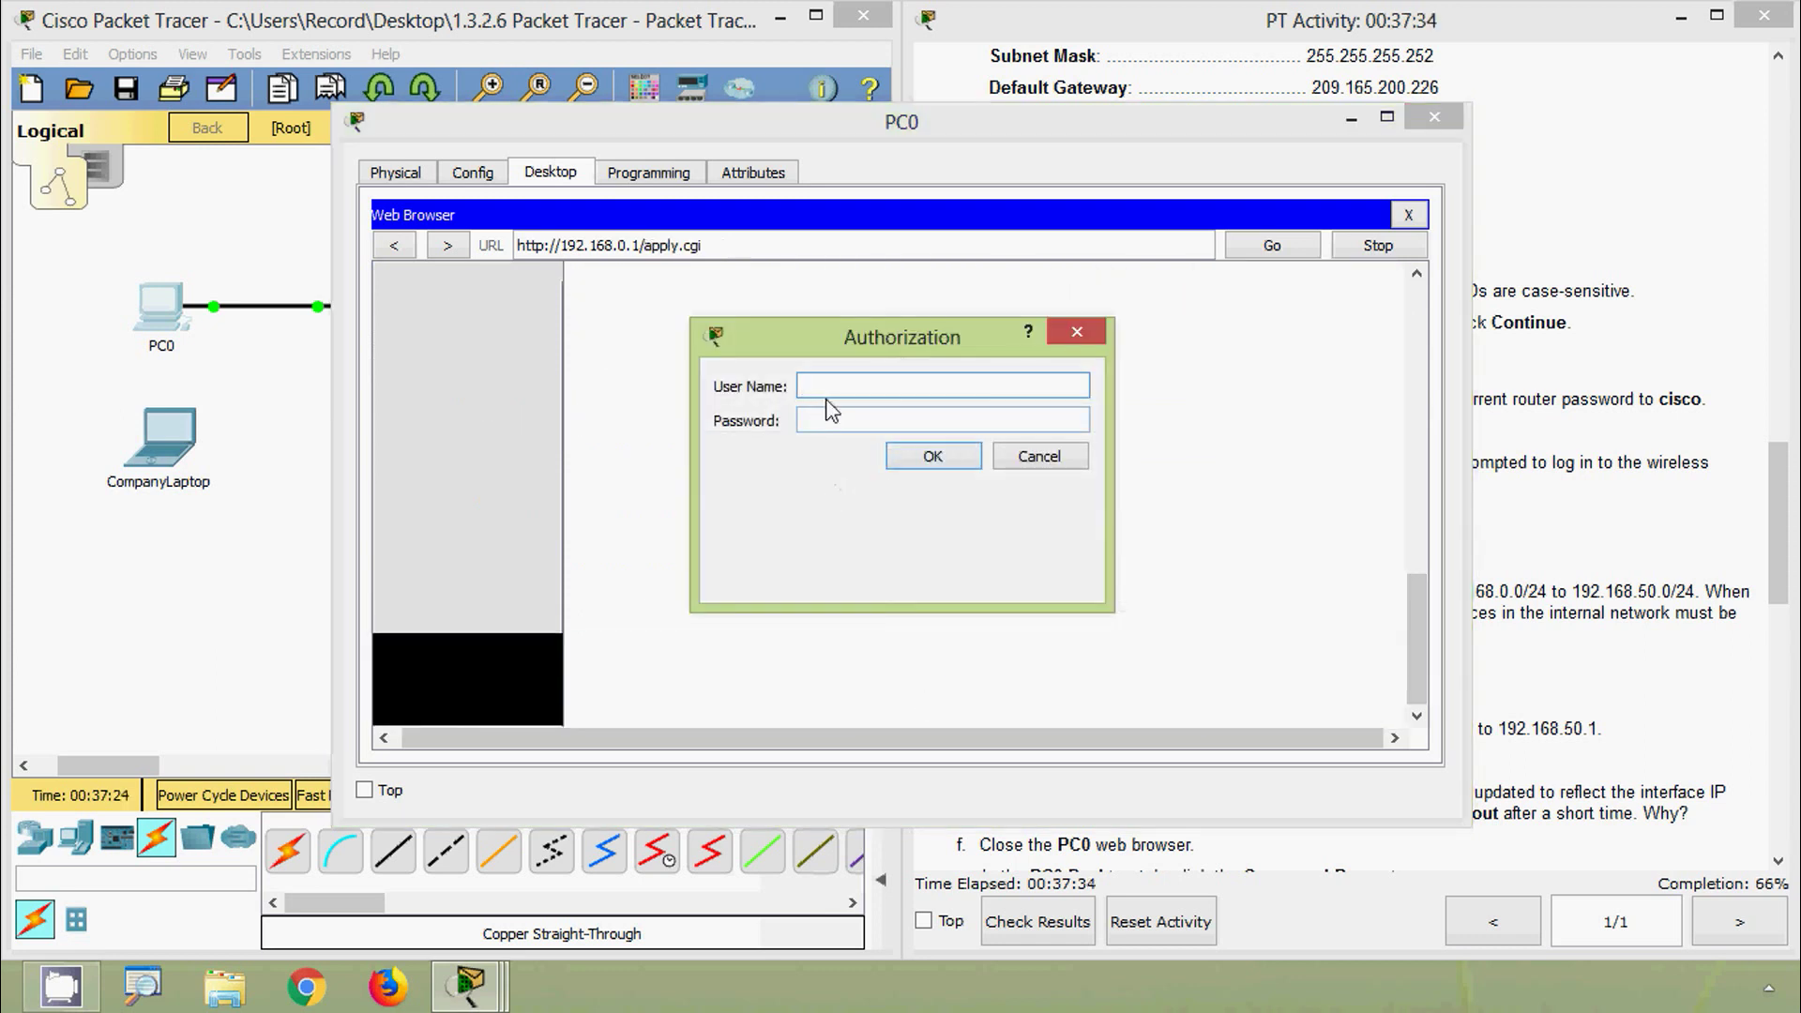
- Log back in with the router credentials, continue, and minimize PC0's window
text(admin)
click(835, 423)
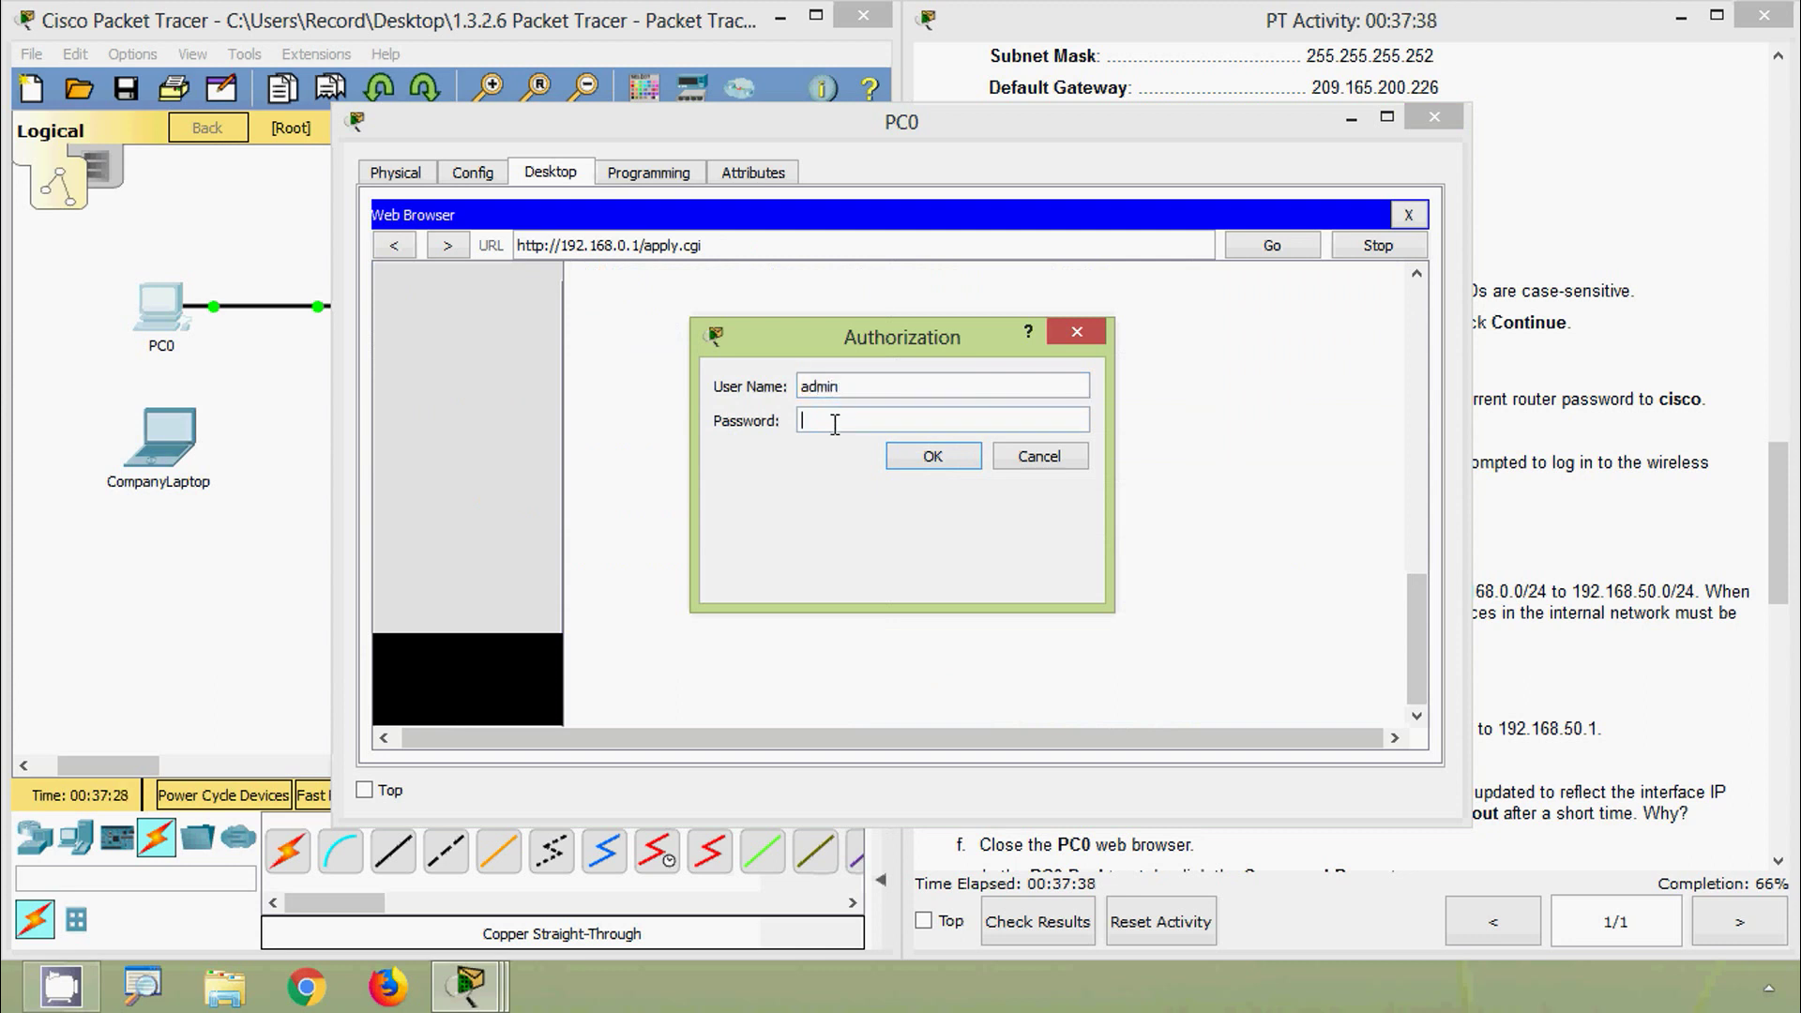
text(adm)
click(933, 456)
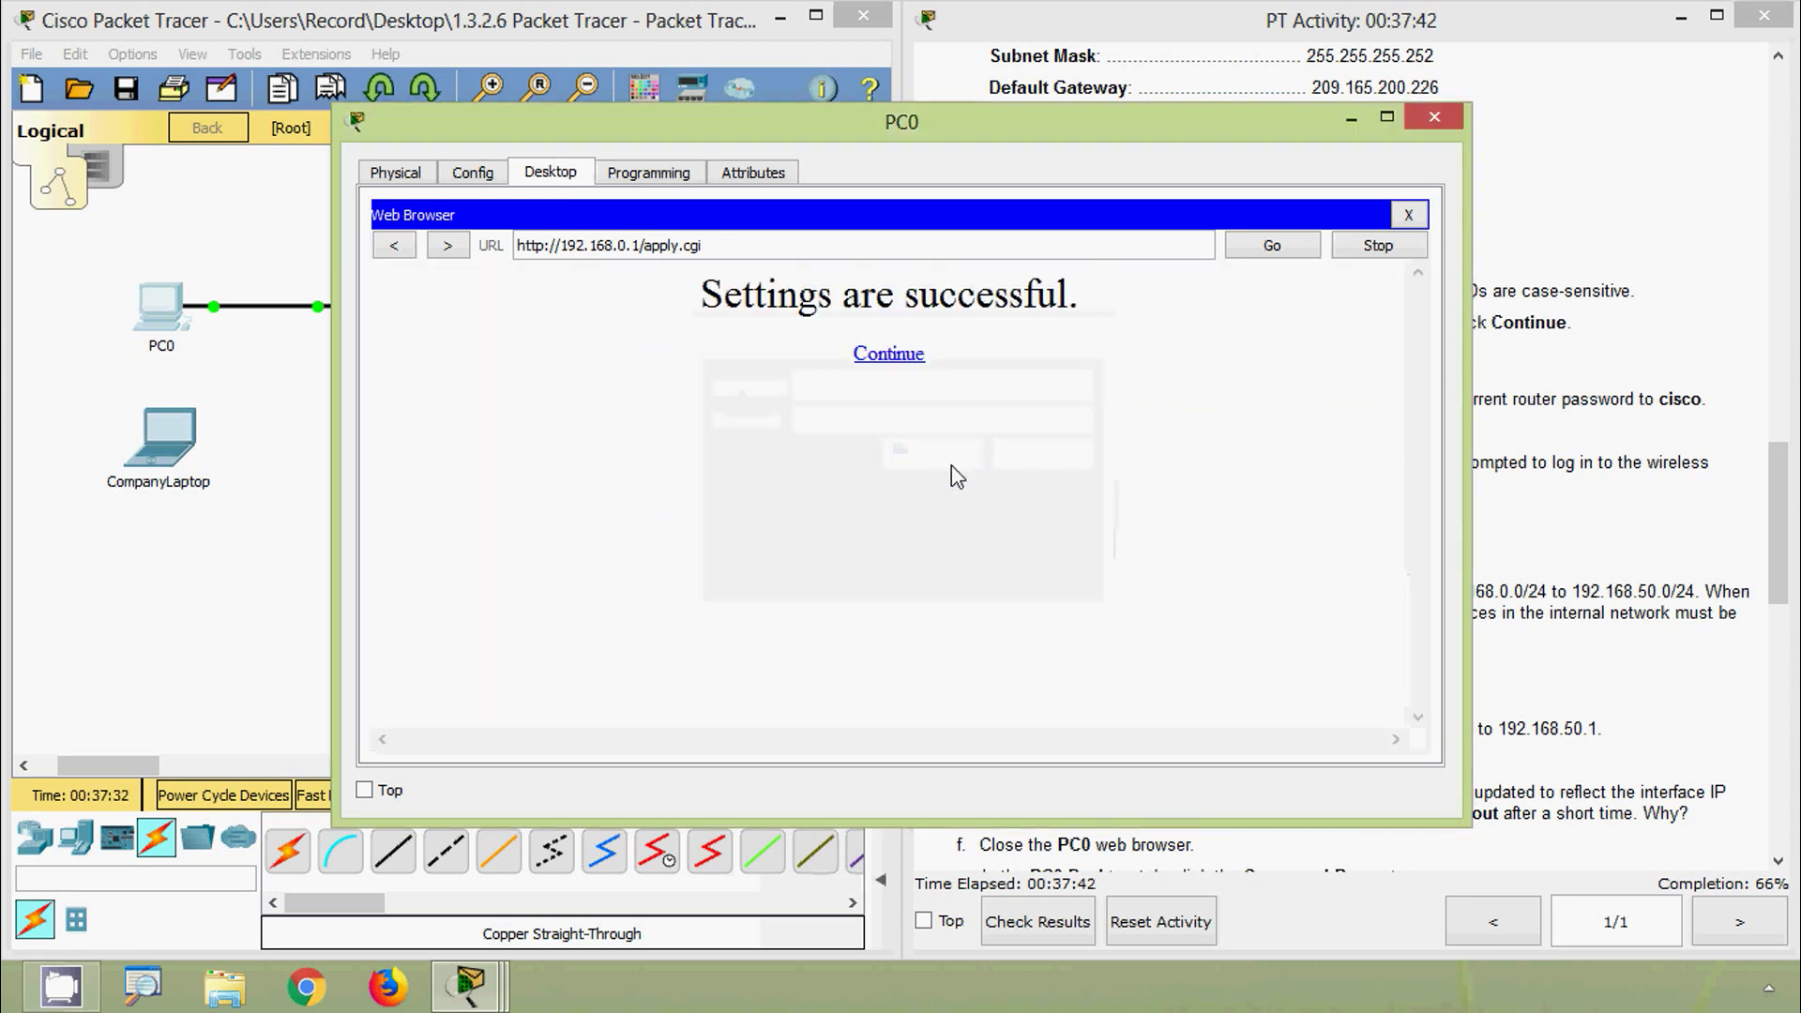
click(898, 358)
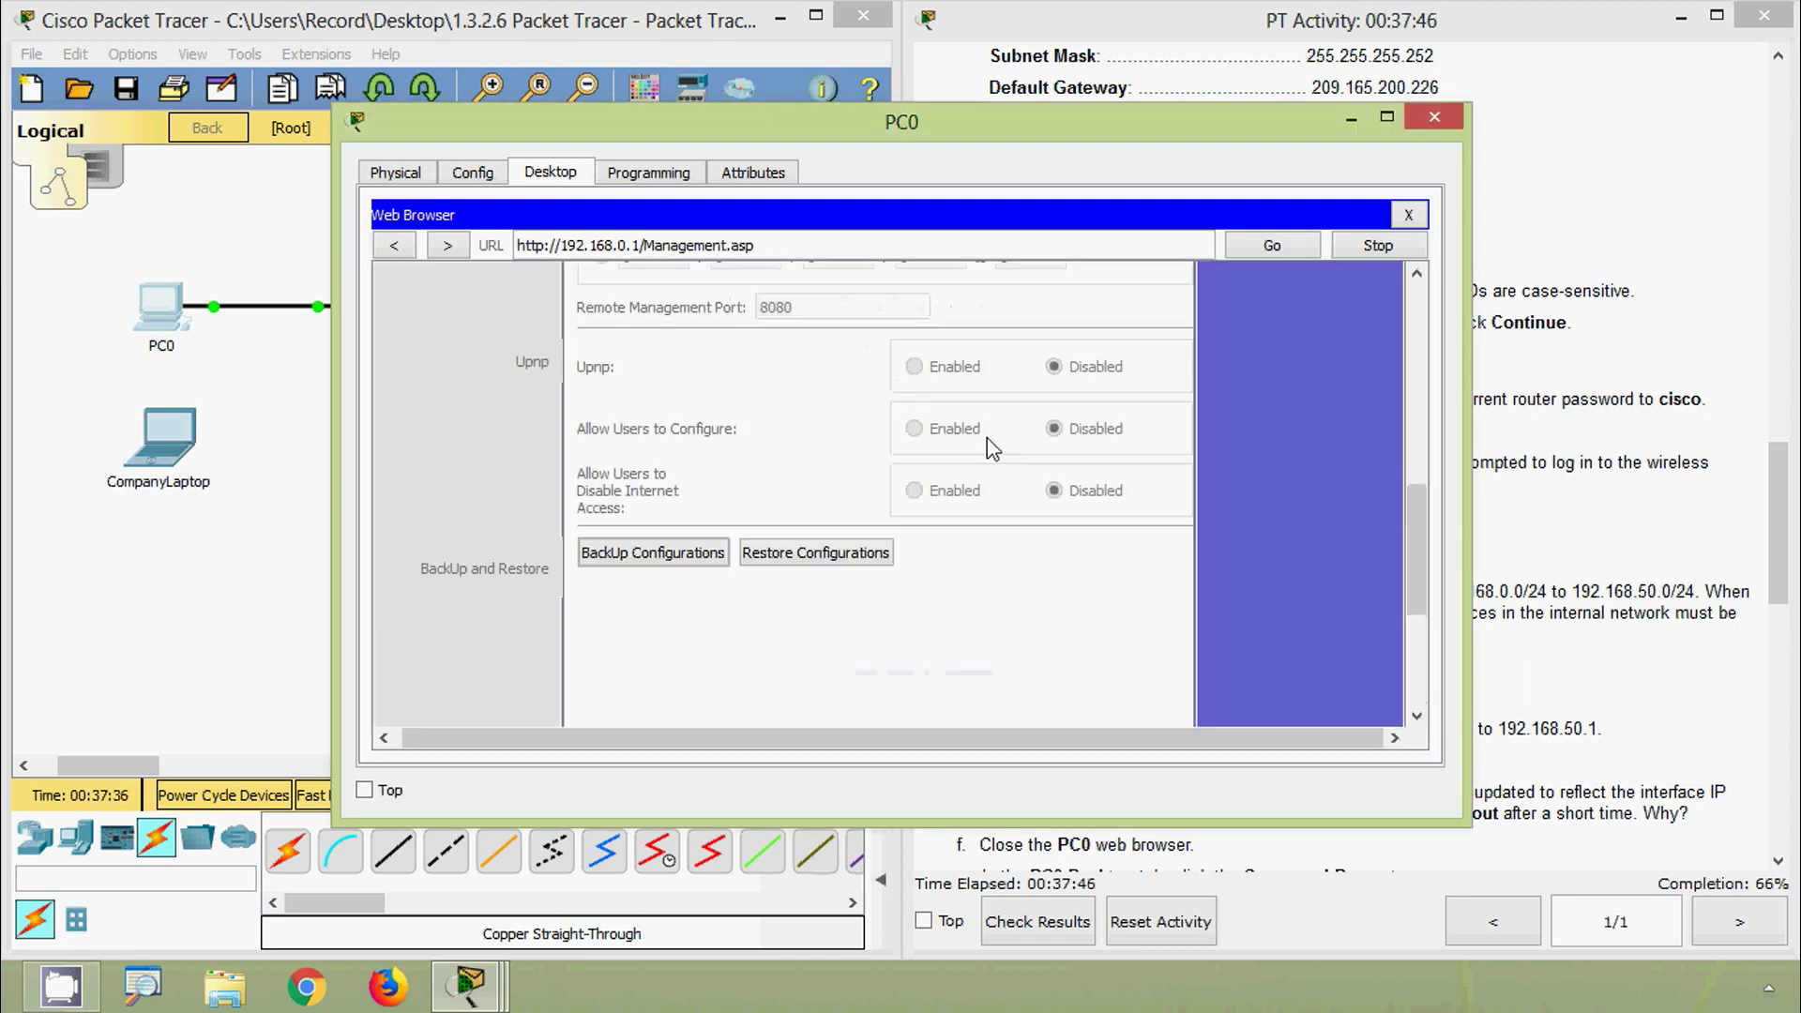
drag(1417, 544, 1410, 302)
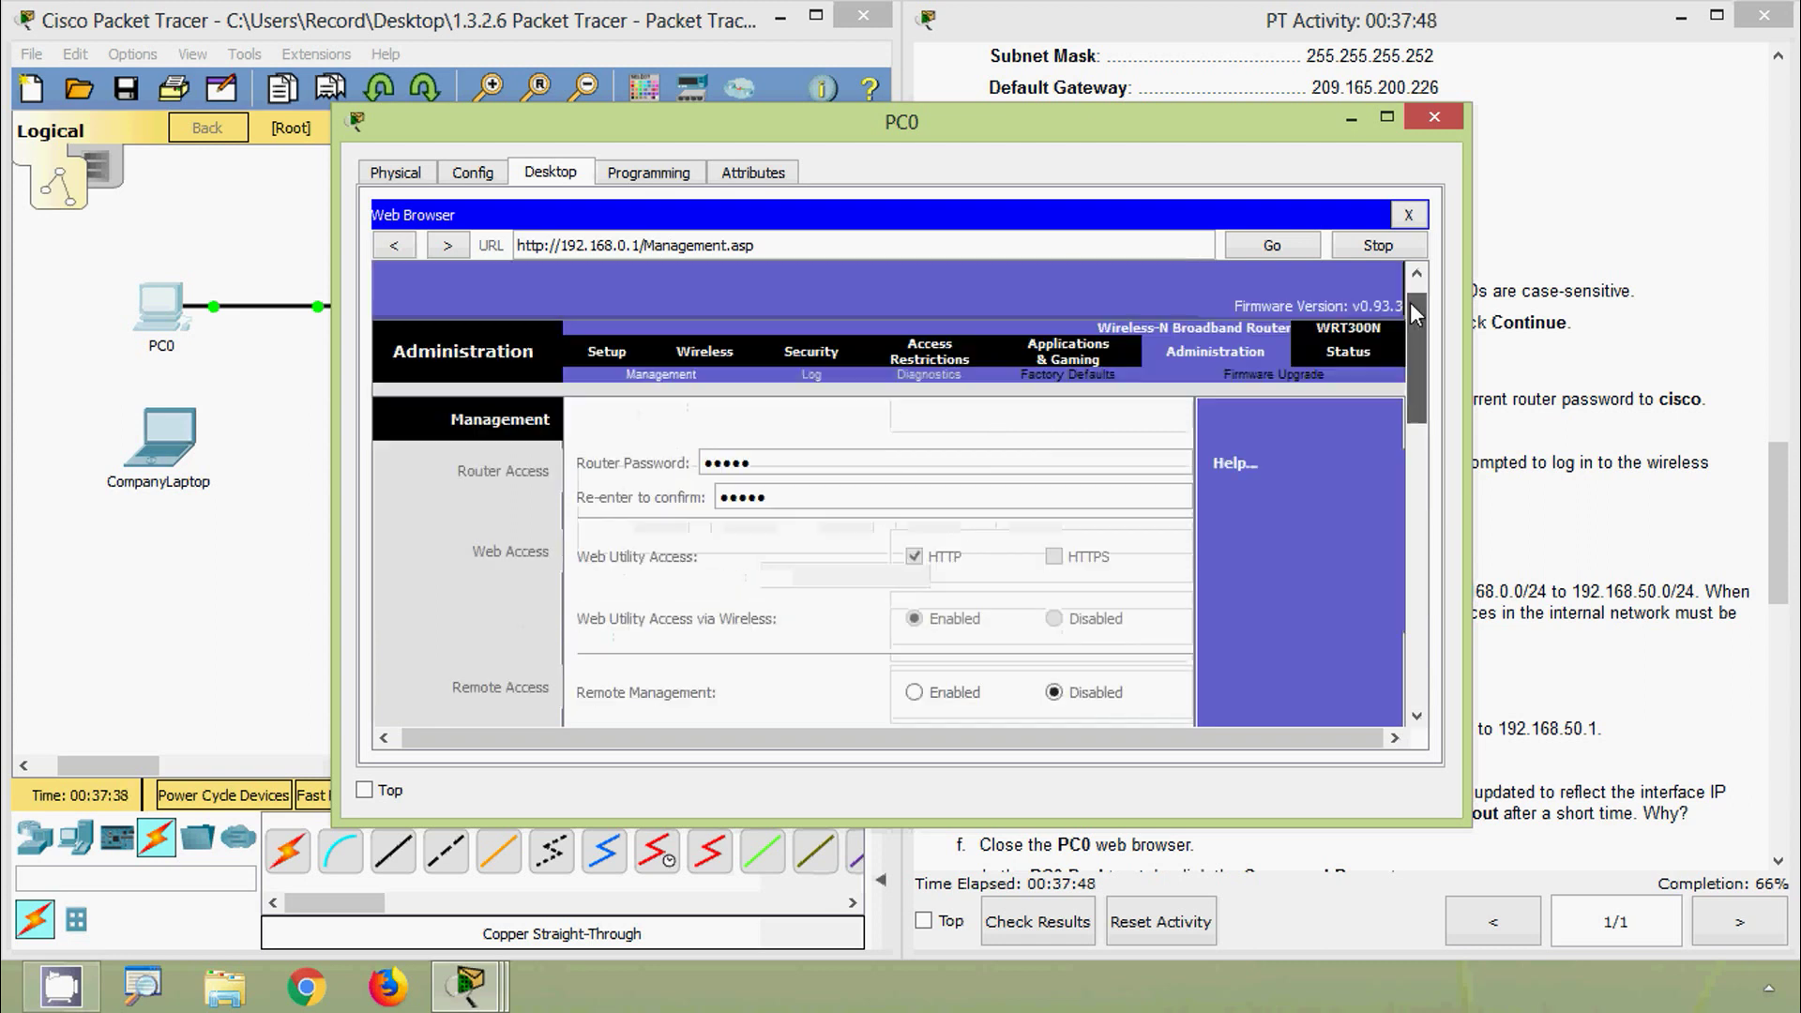
click(1351, 120)
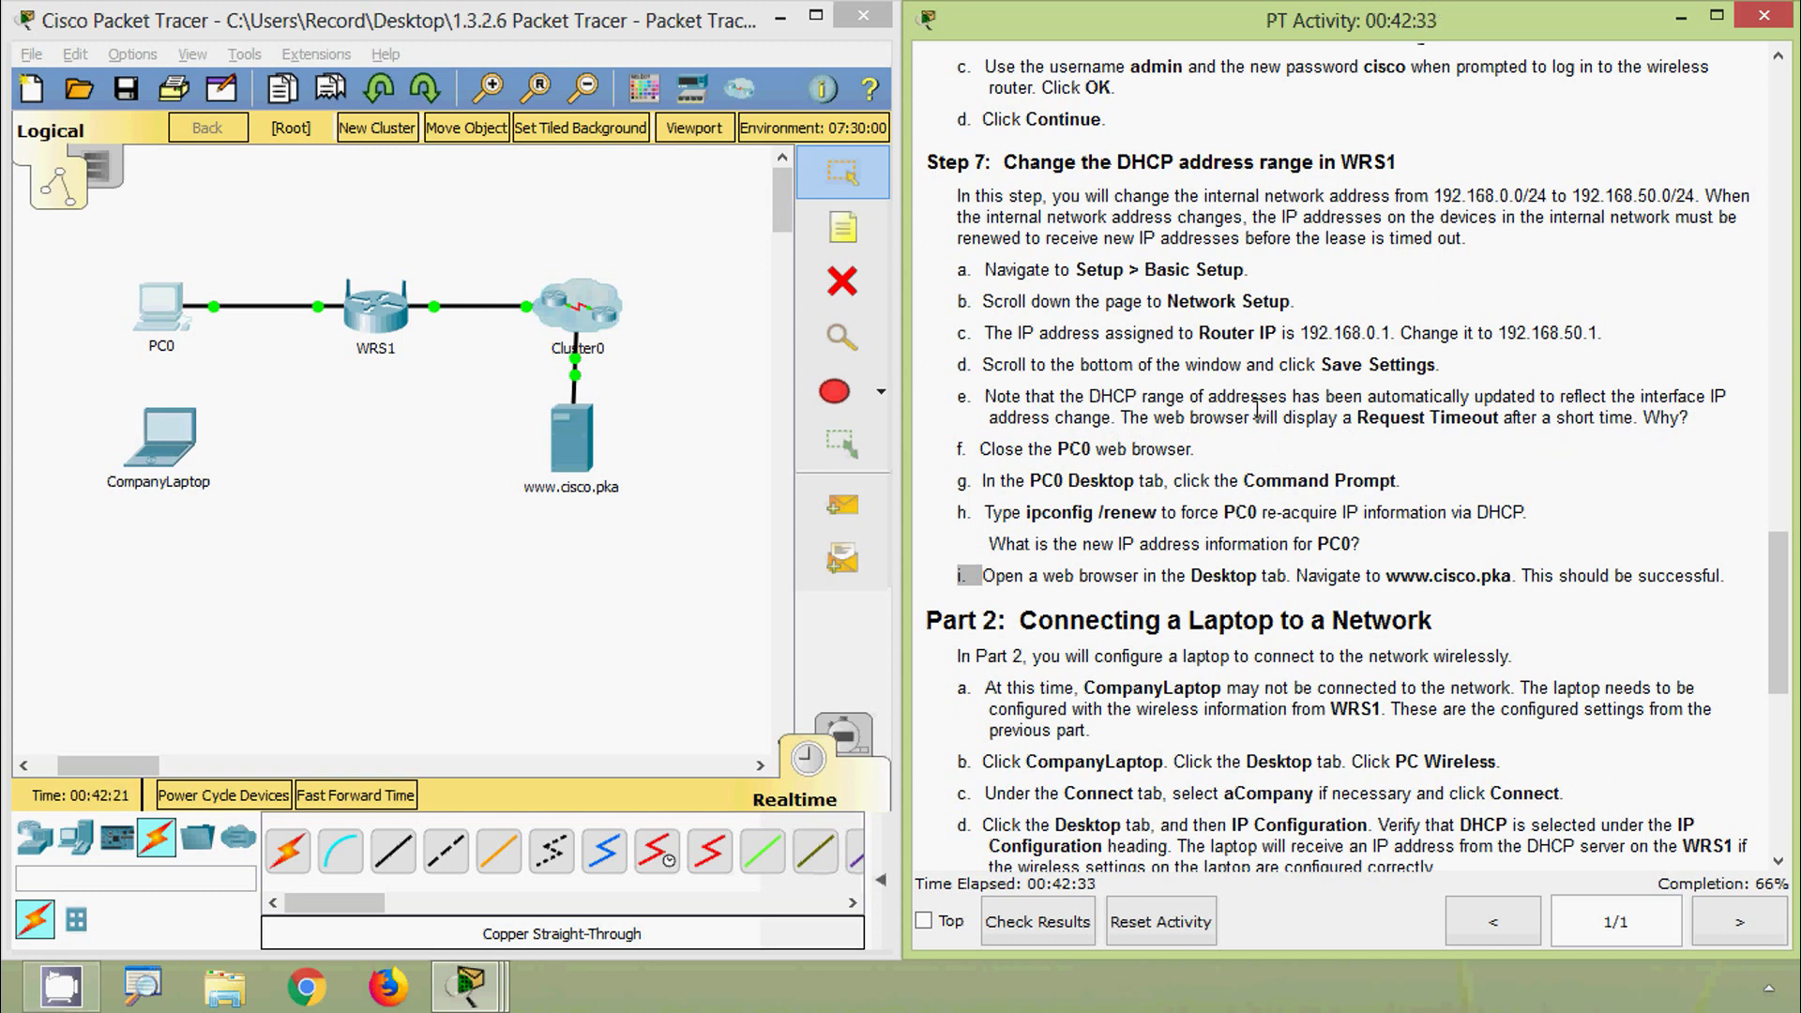
click(171, 320)
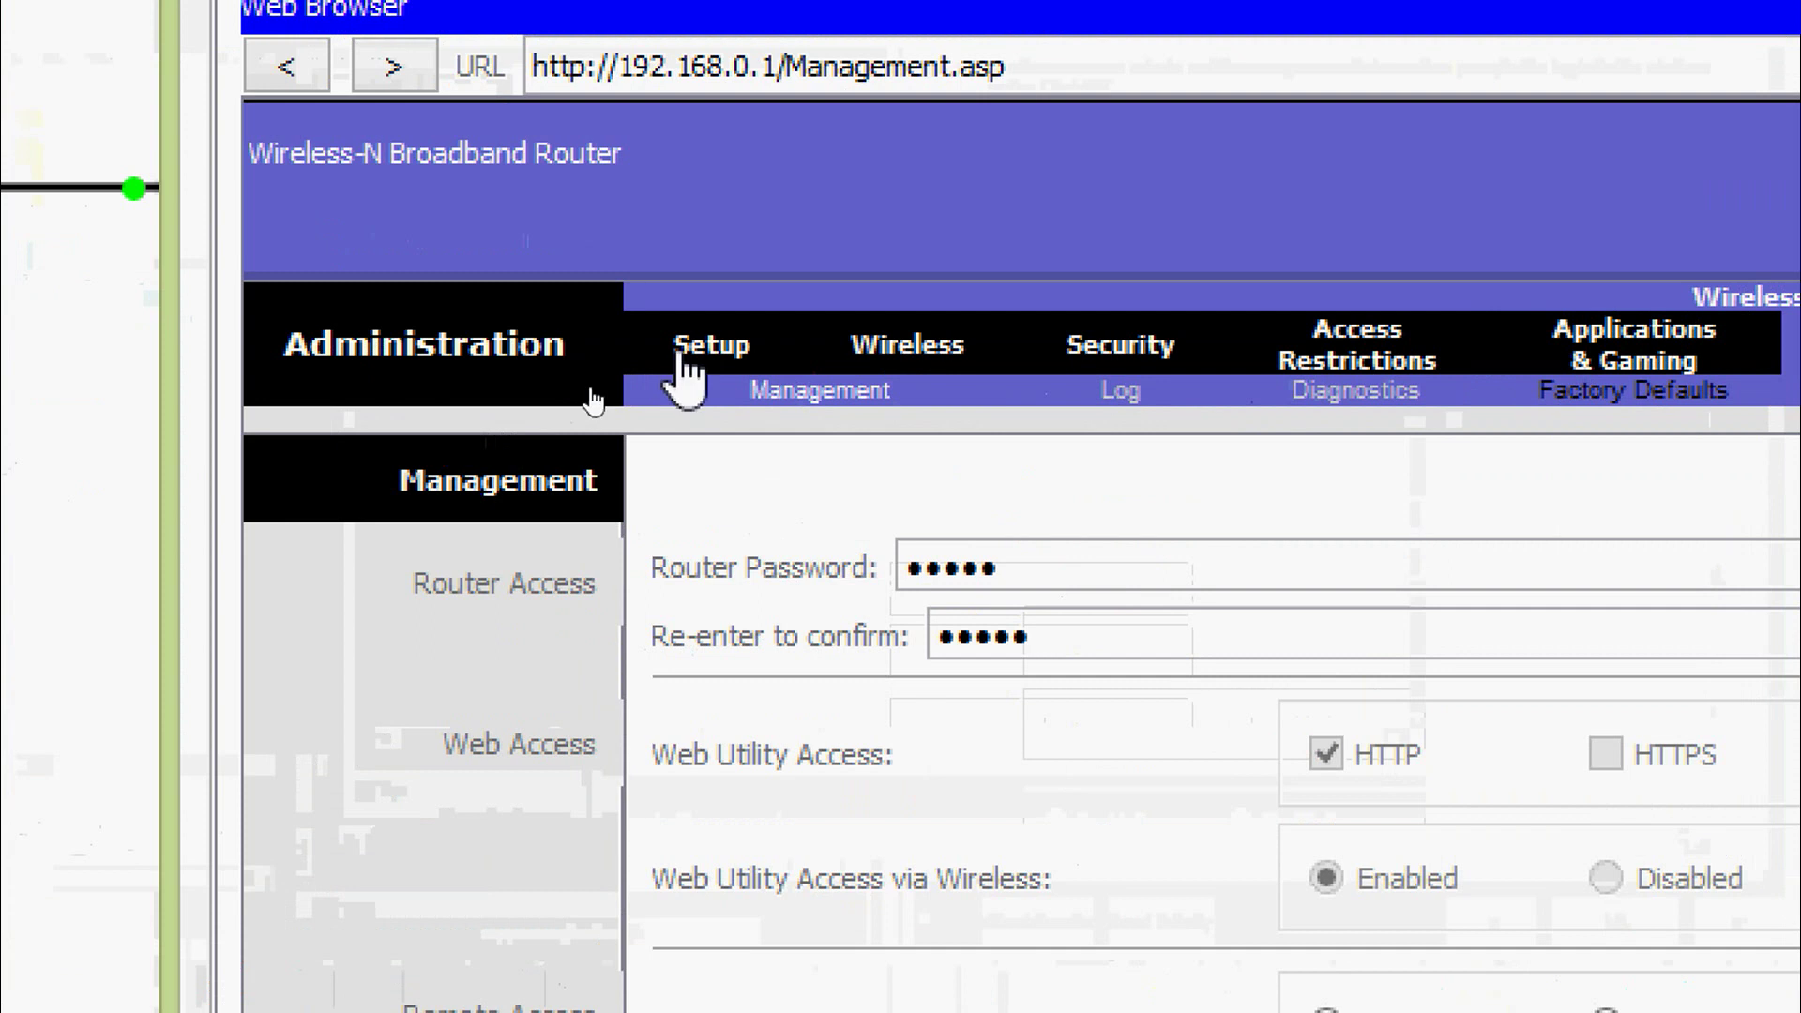
- Change WRS1's router IP address to 192.168.50.1 on Basic Setup and save it
click(618, 387)
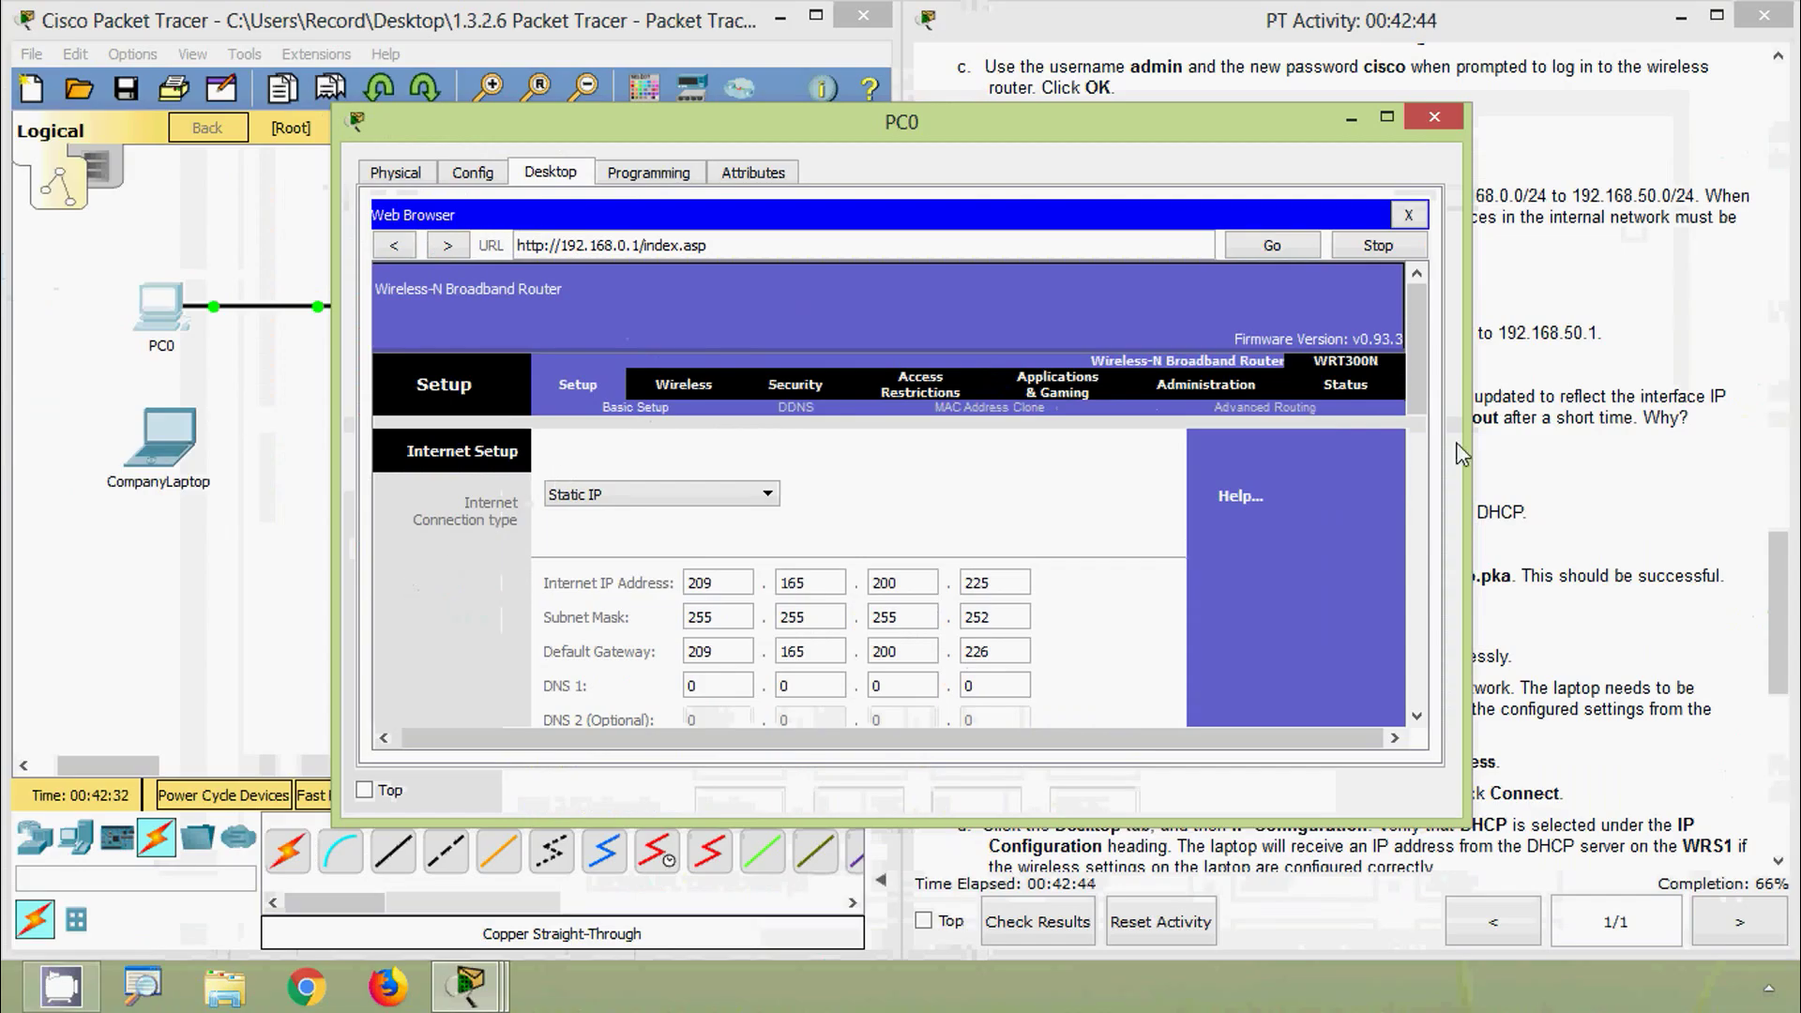
drag(1416, 381, 1430, 536)
scroll(1428, 539, down, 3)
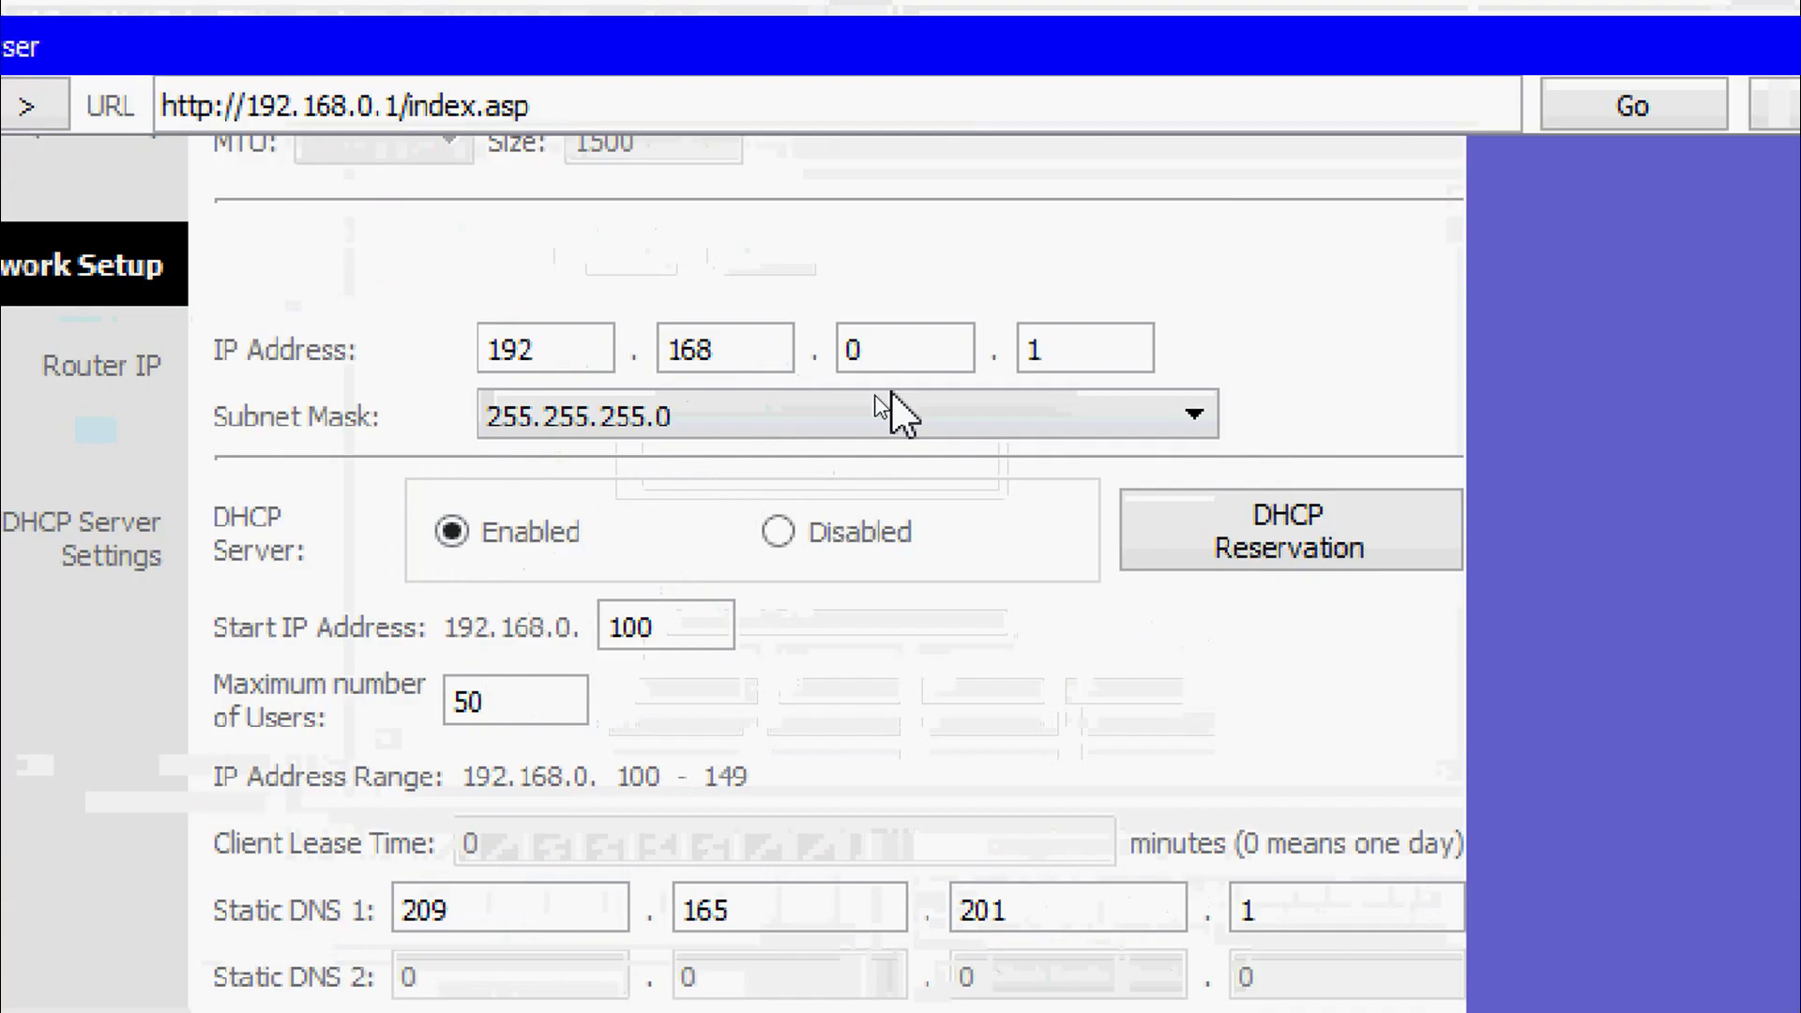
drag(868, 350, 833, 355)
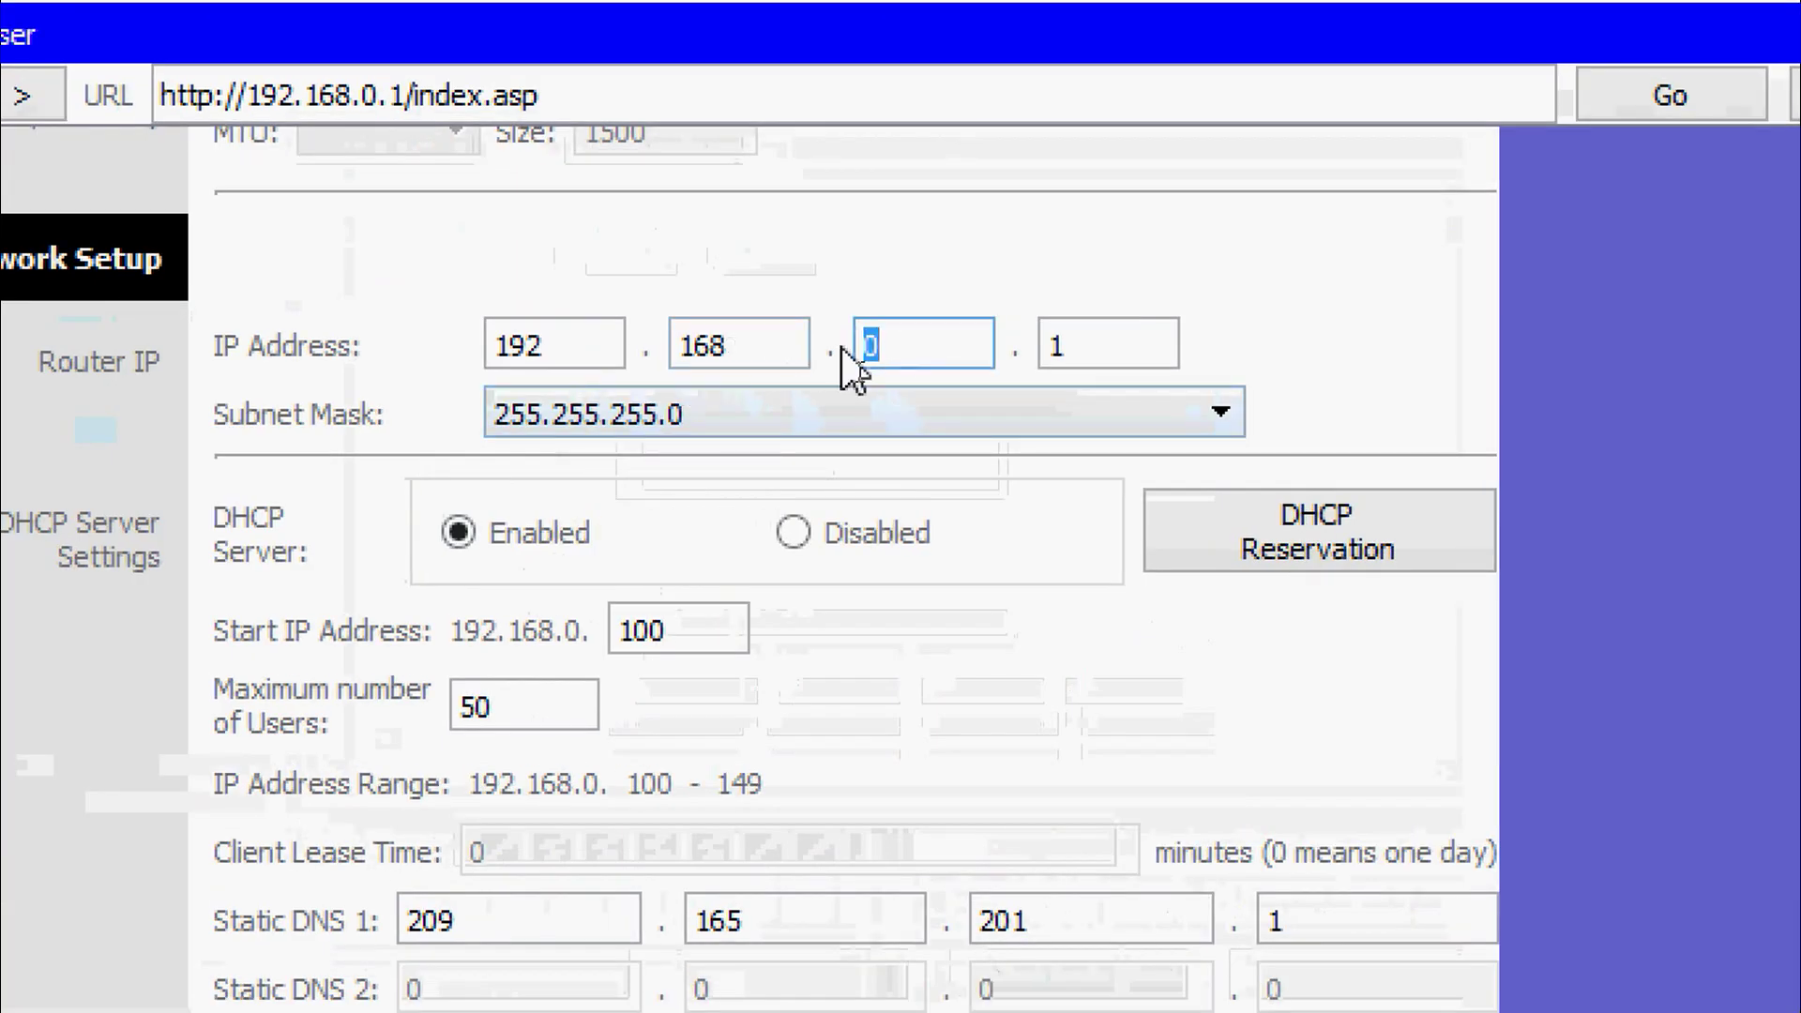
text(50)
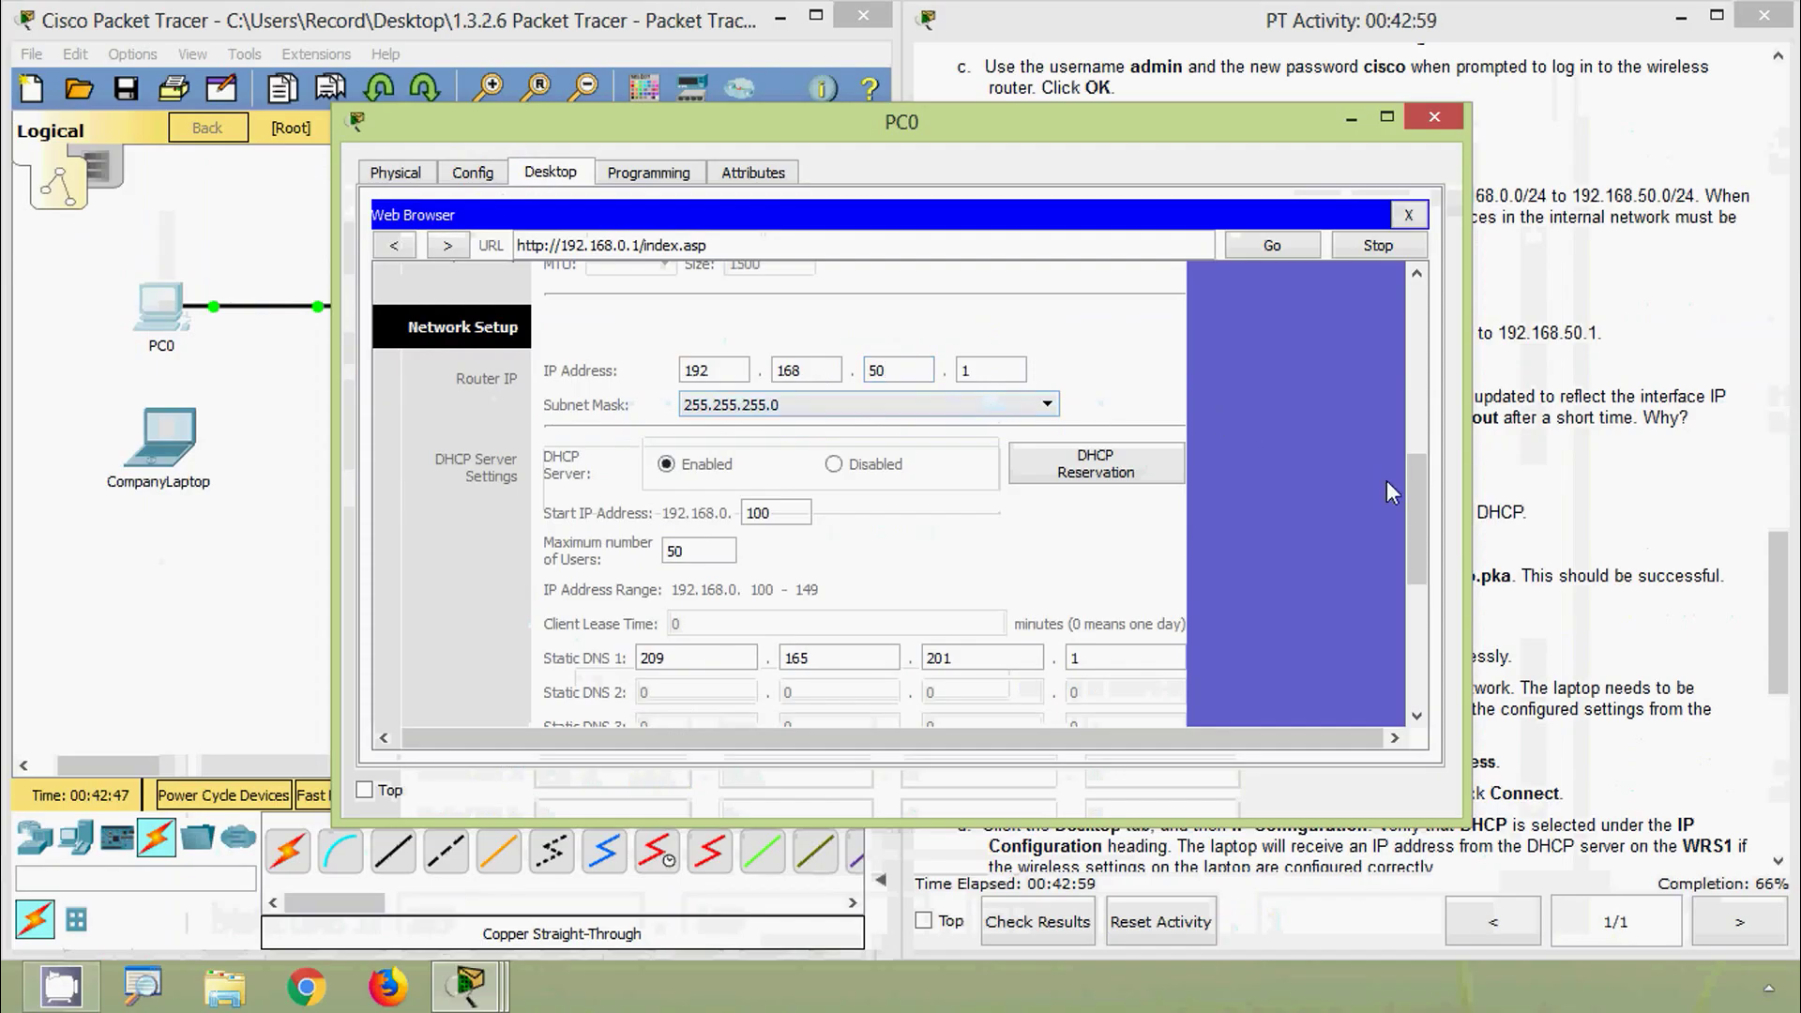
scroll(1386, 480, down, 5)
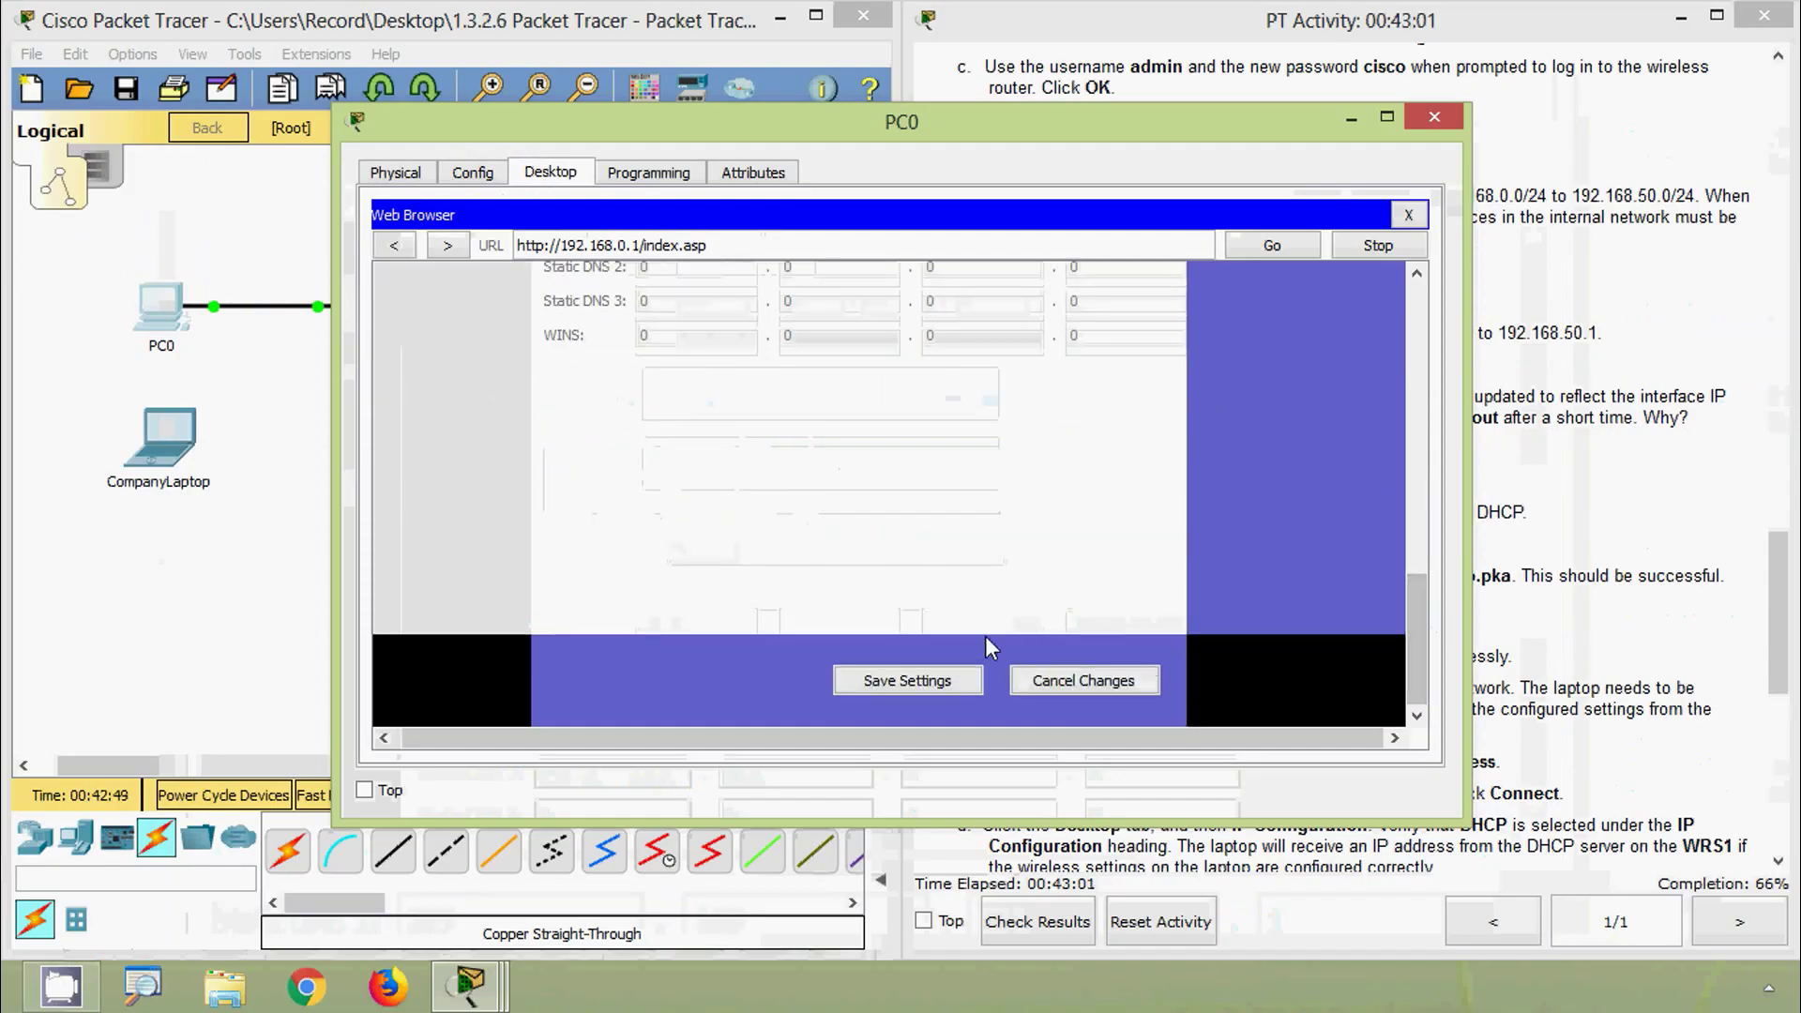
click(929, 683)
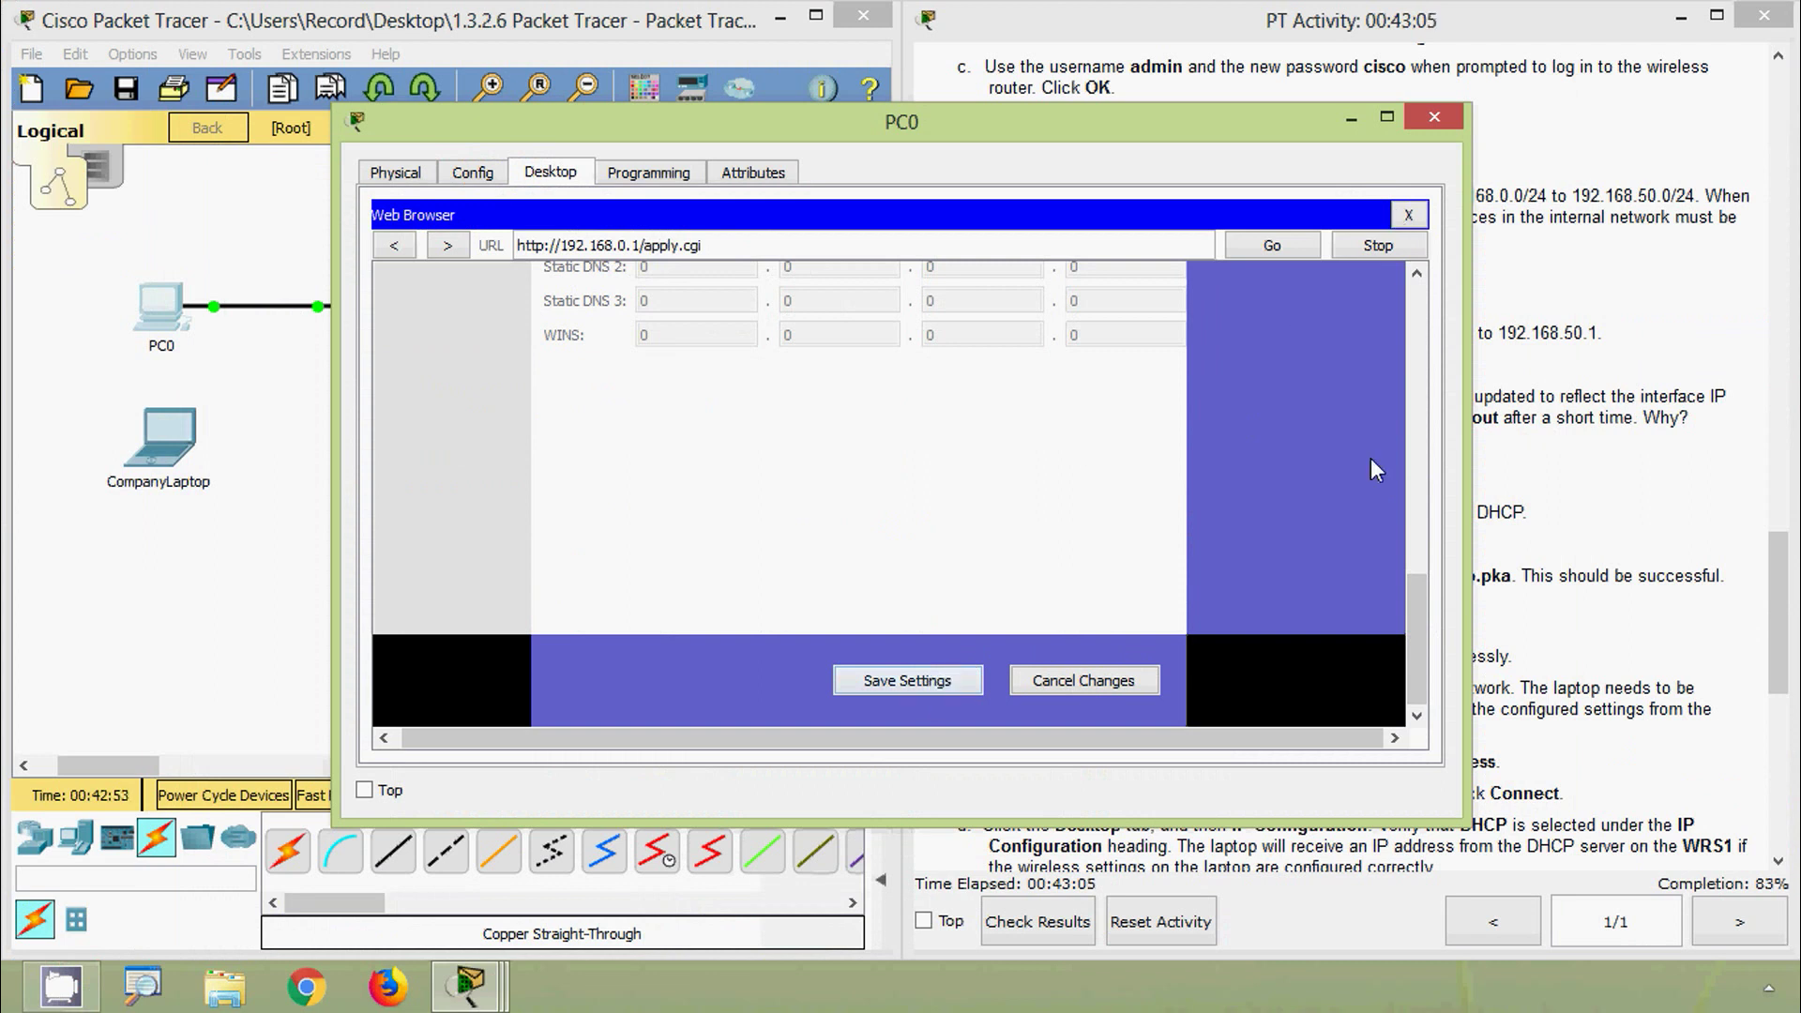
drag(1404, 601, 1417, 497)
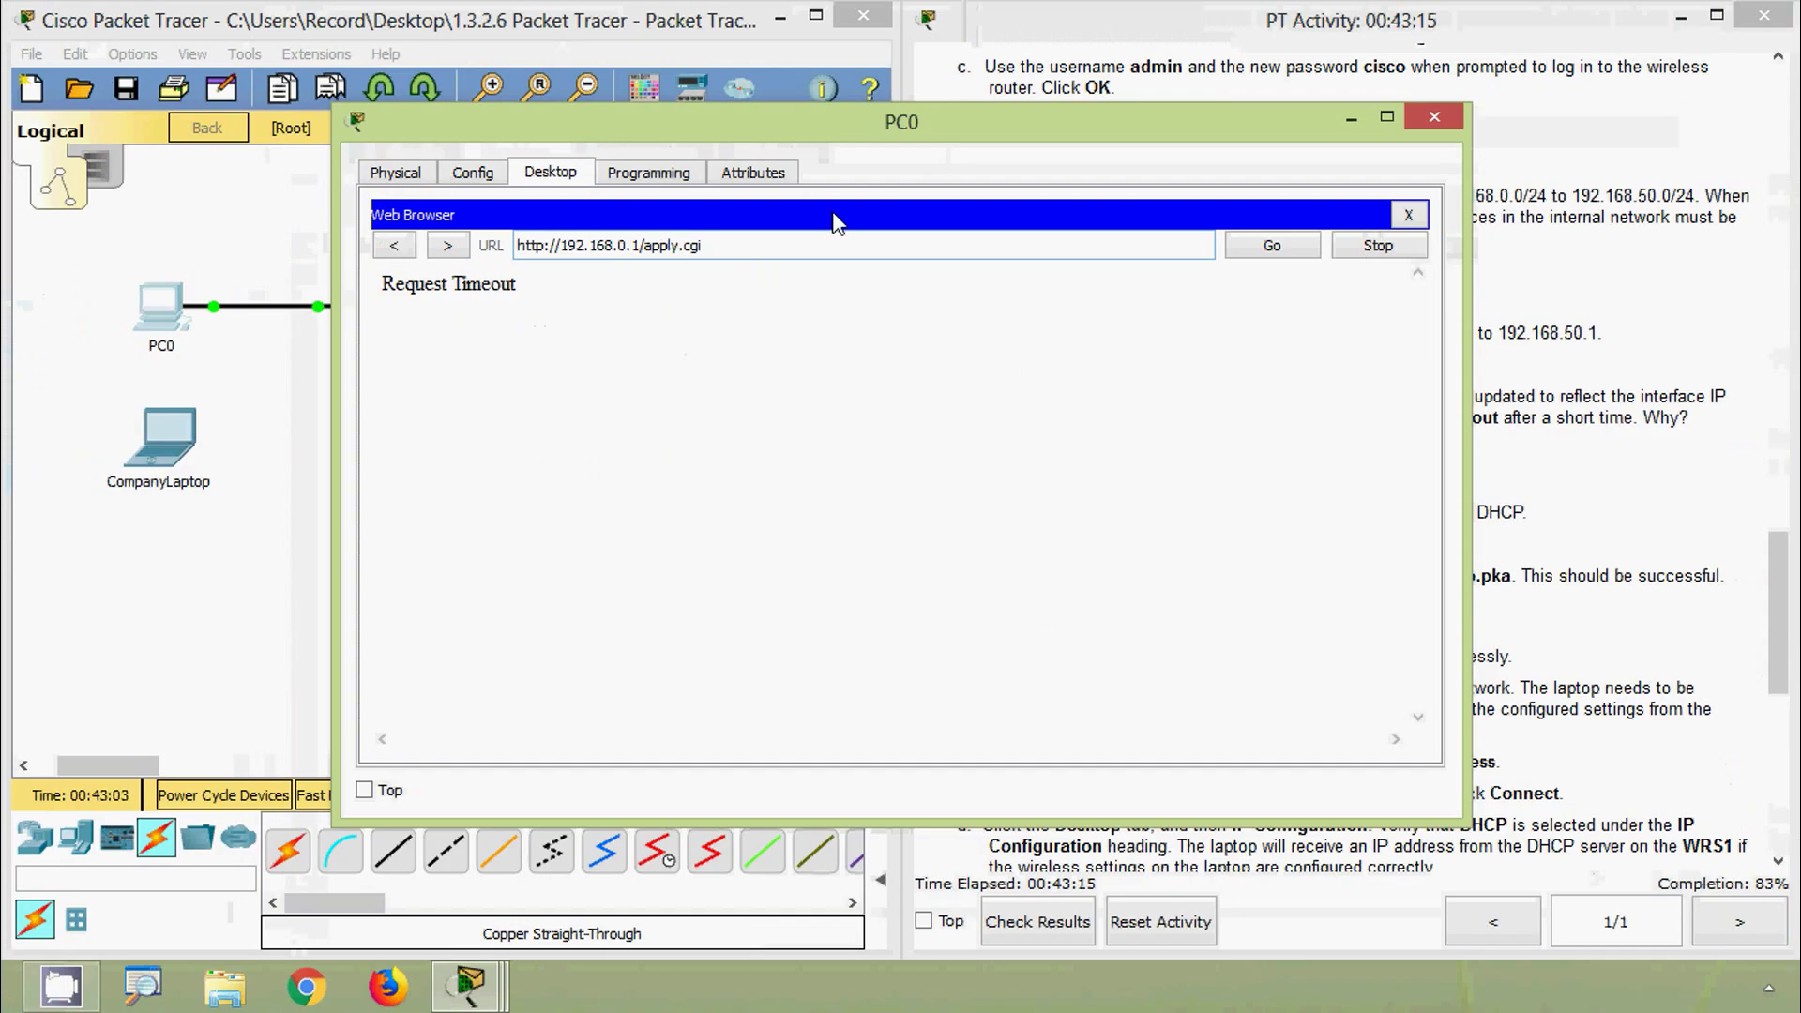
- Drag PC0's window right and down to uncover WRS1 and the instructions
drag(836, 143, 1037, 196)
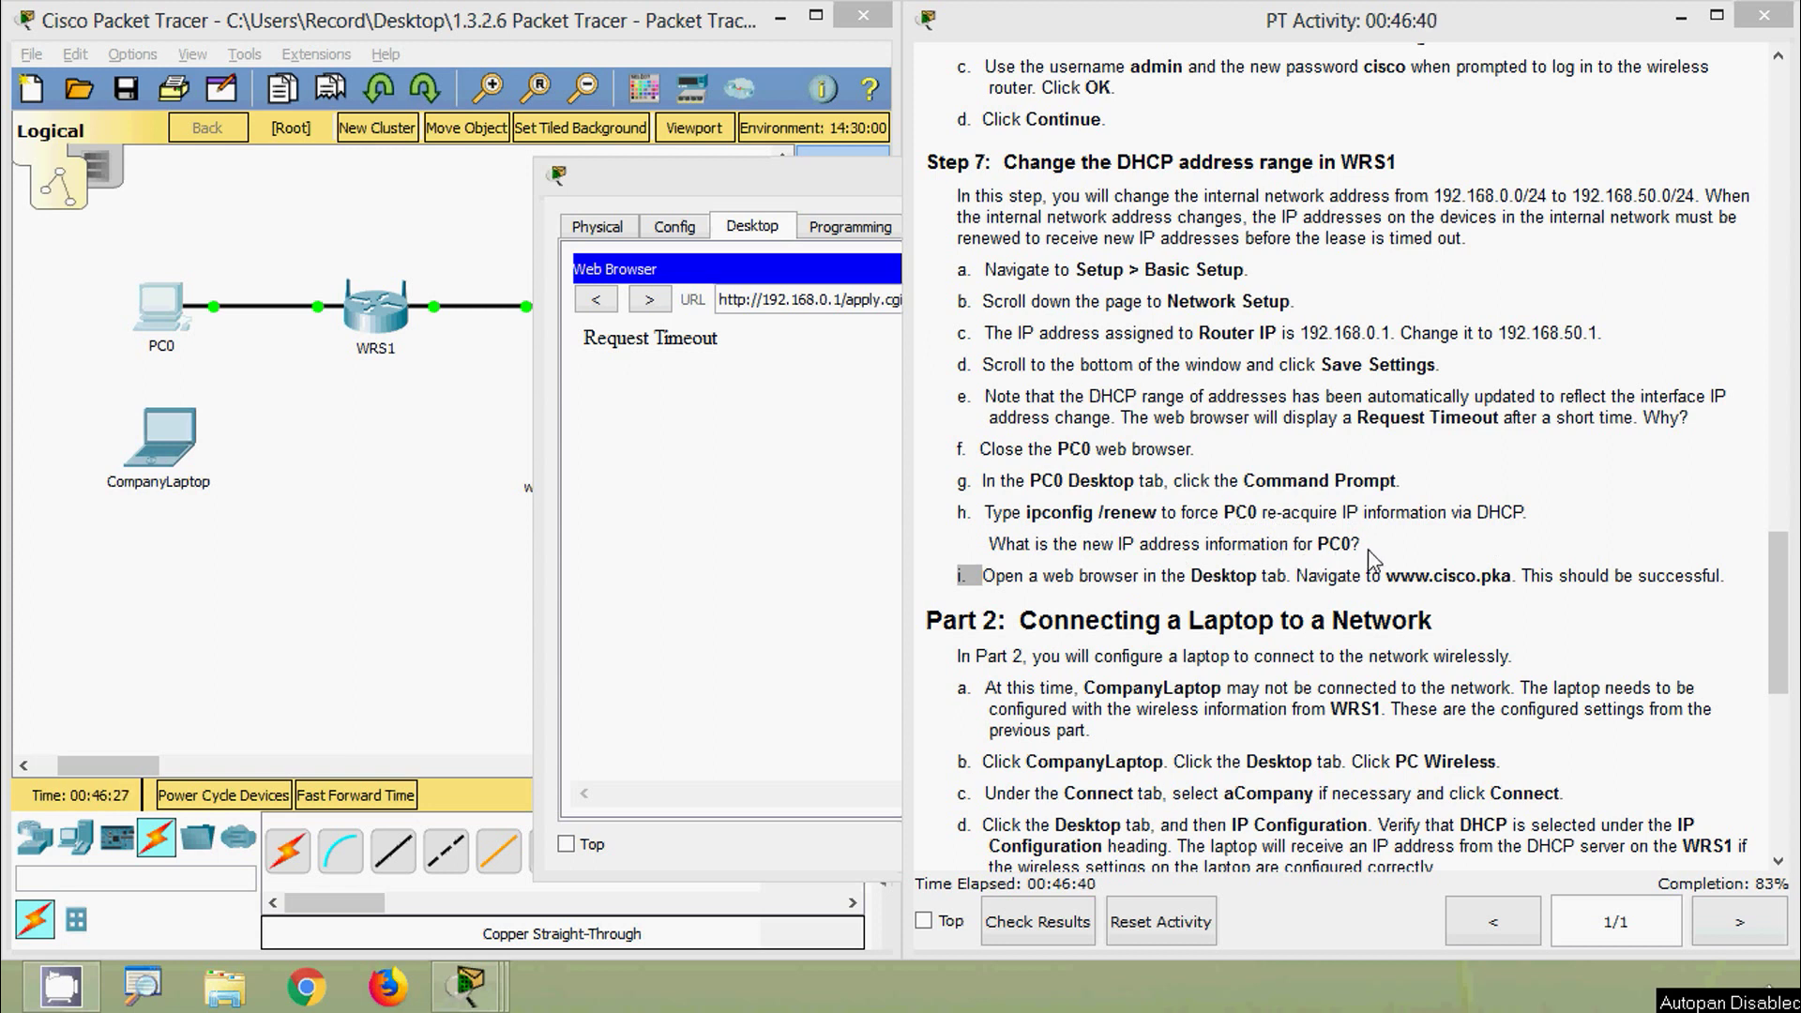
- Run ipconfig /renew on PC0 and check address 192.168.50.100 and gateway 192.168.50.1
click(788, 188)
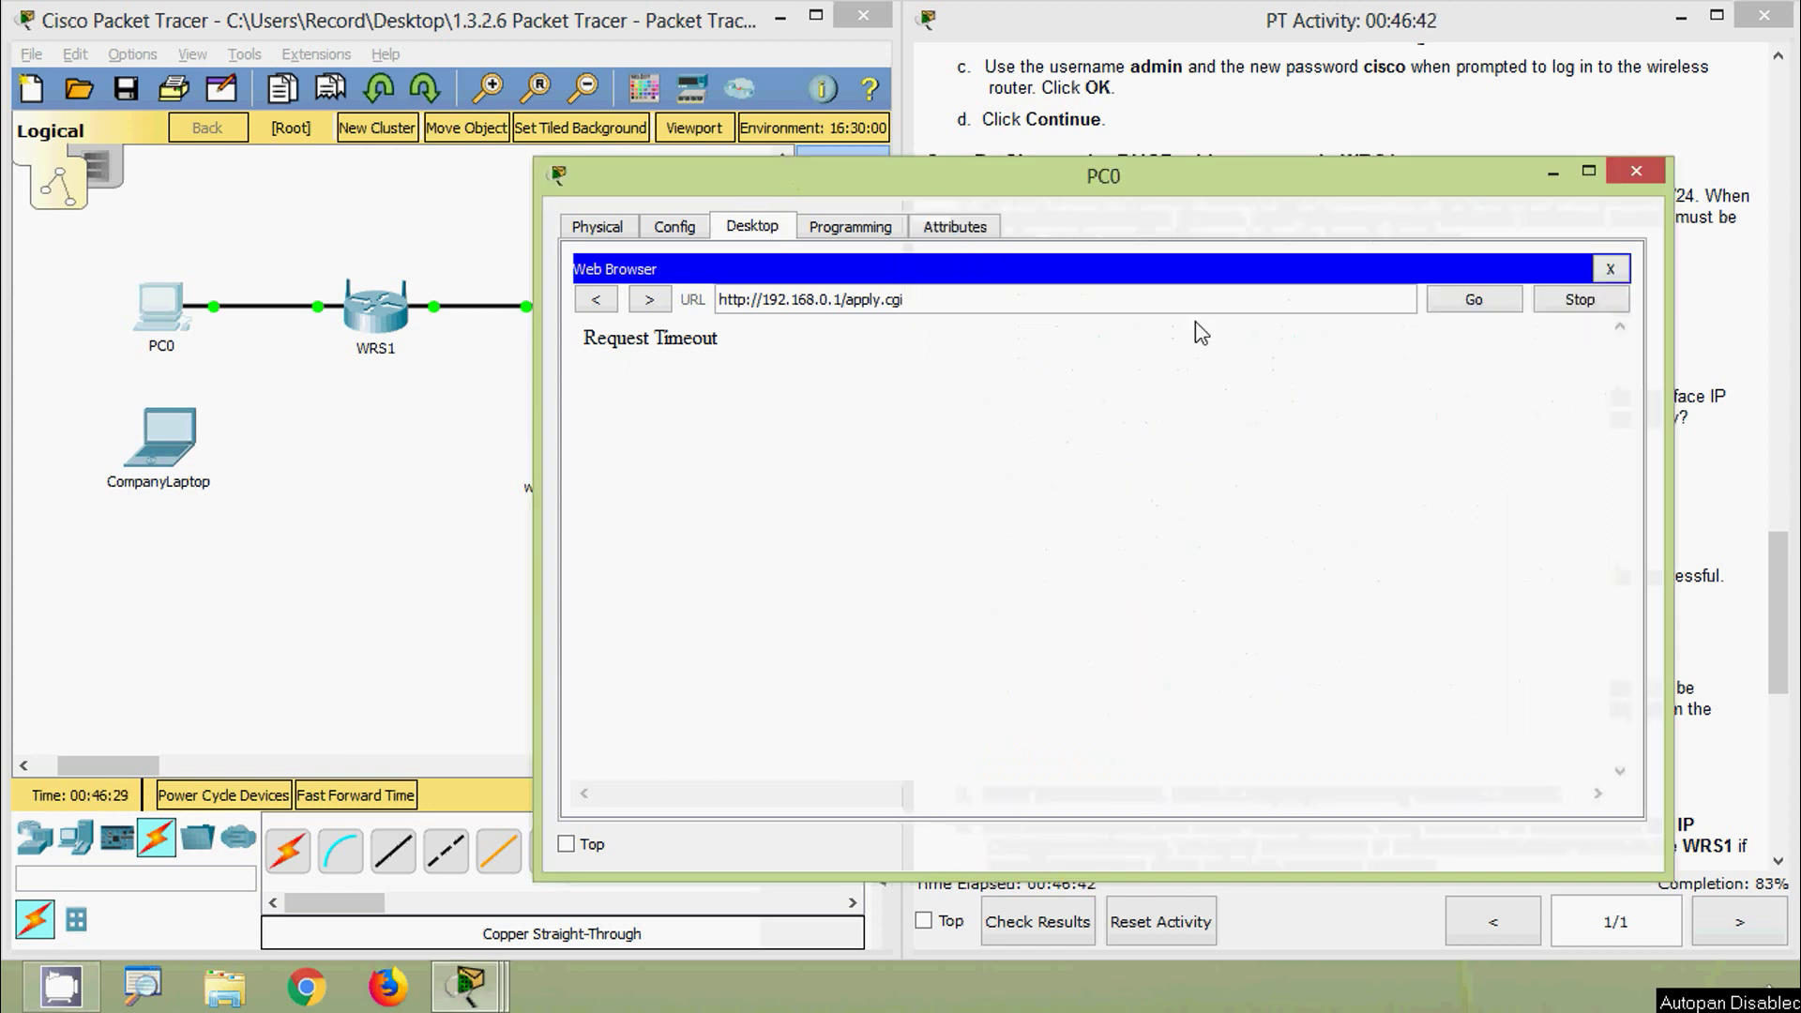
click(1609, 269)
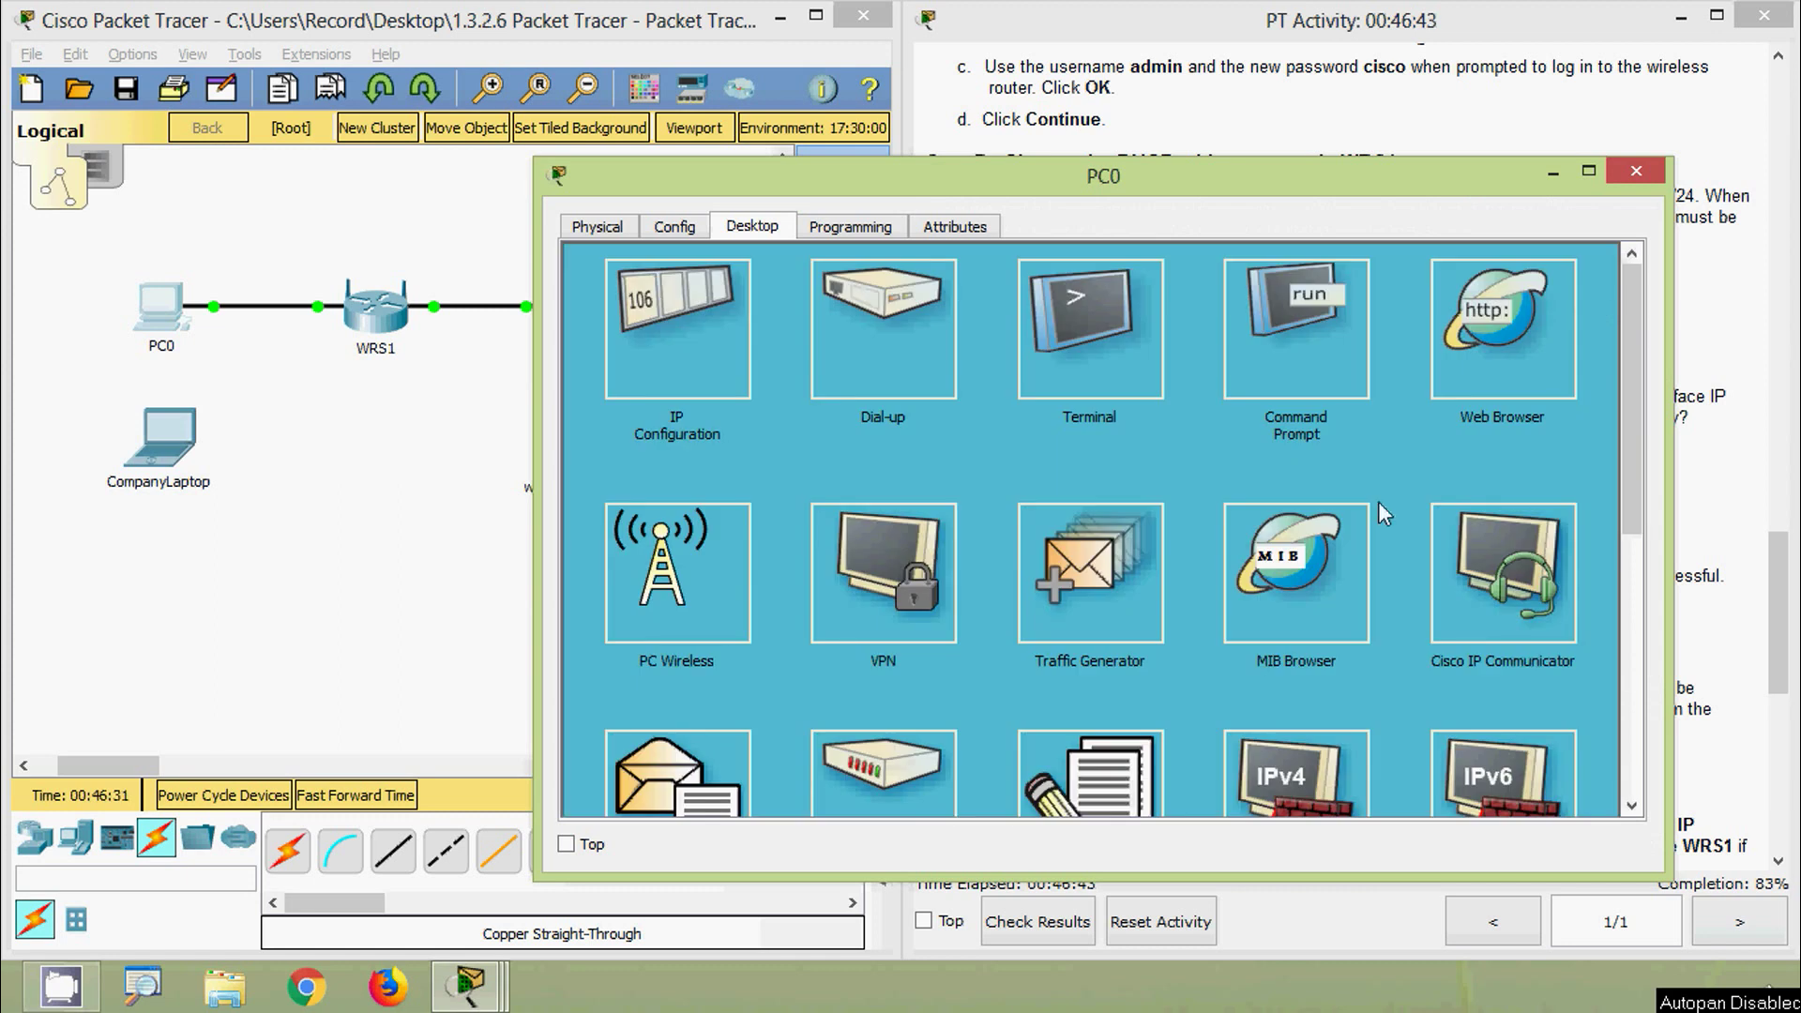
click(1296, 427)
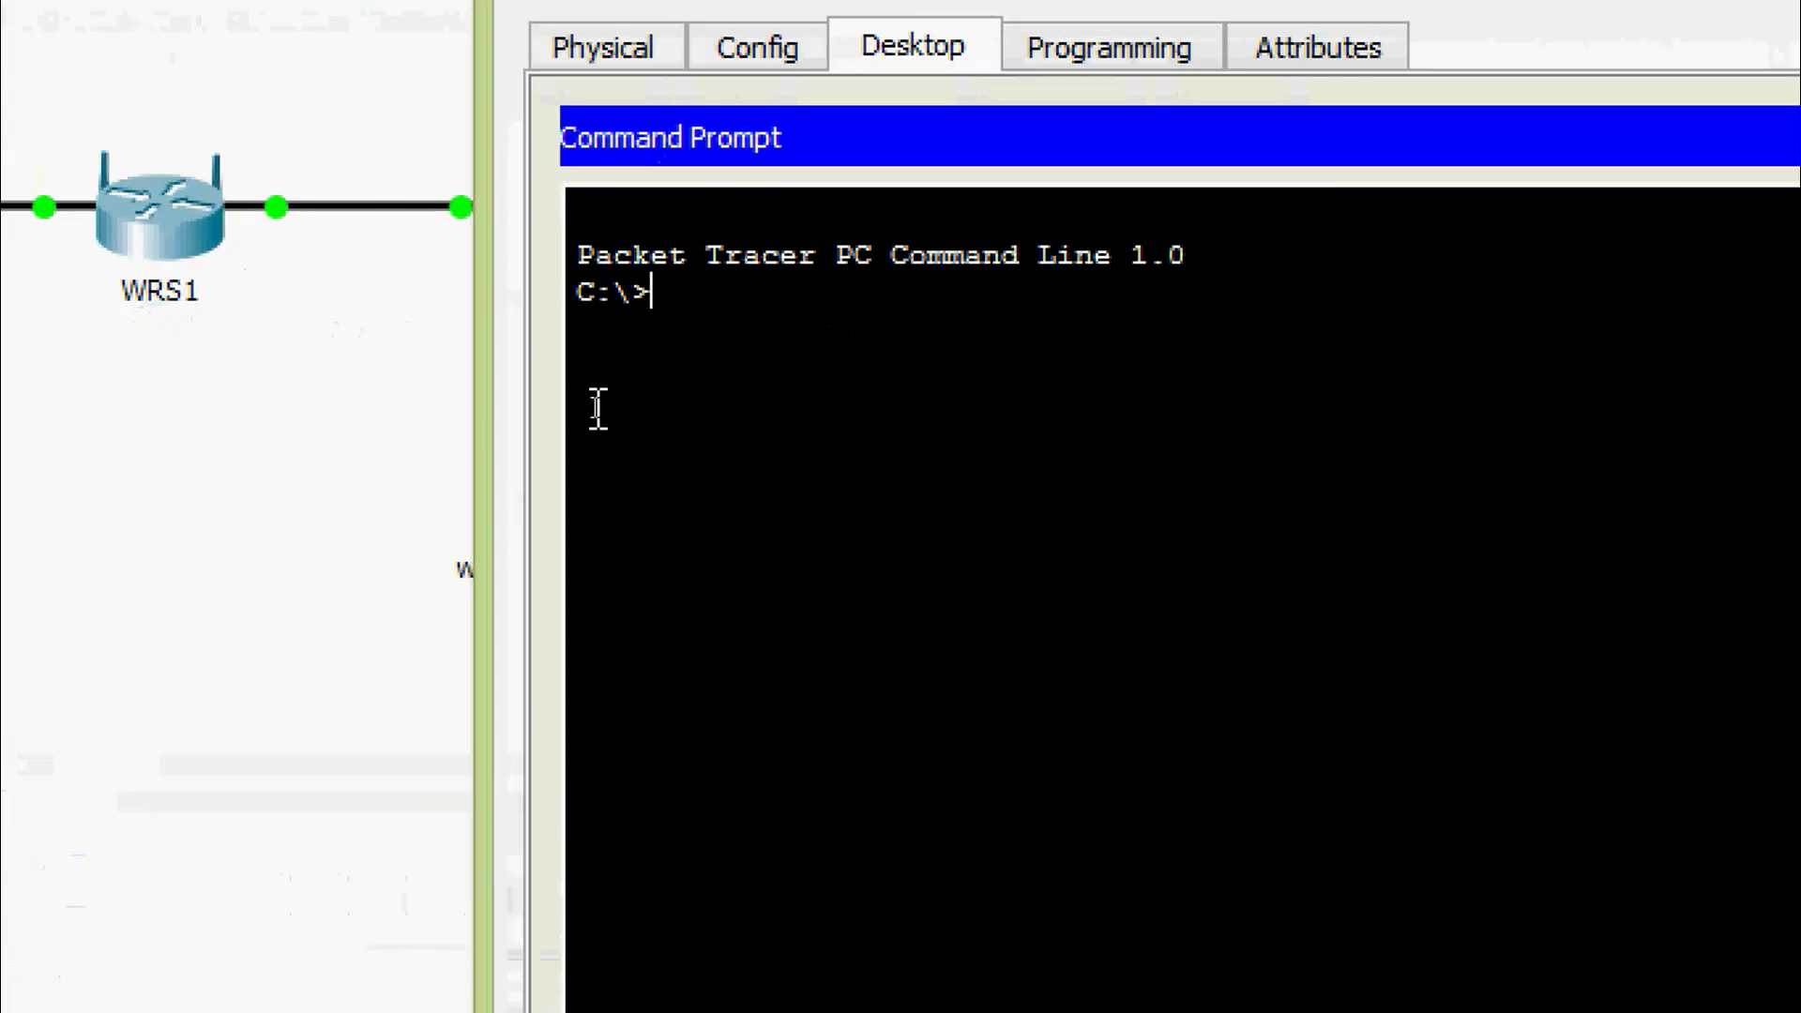
text(ipconfig )
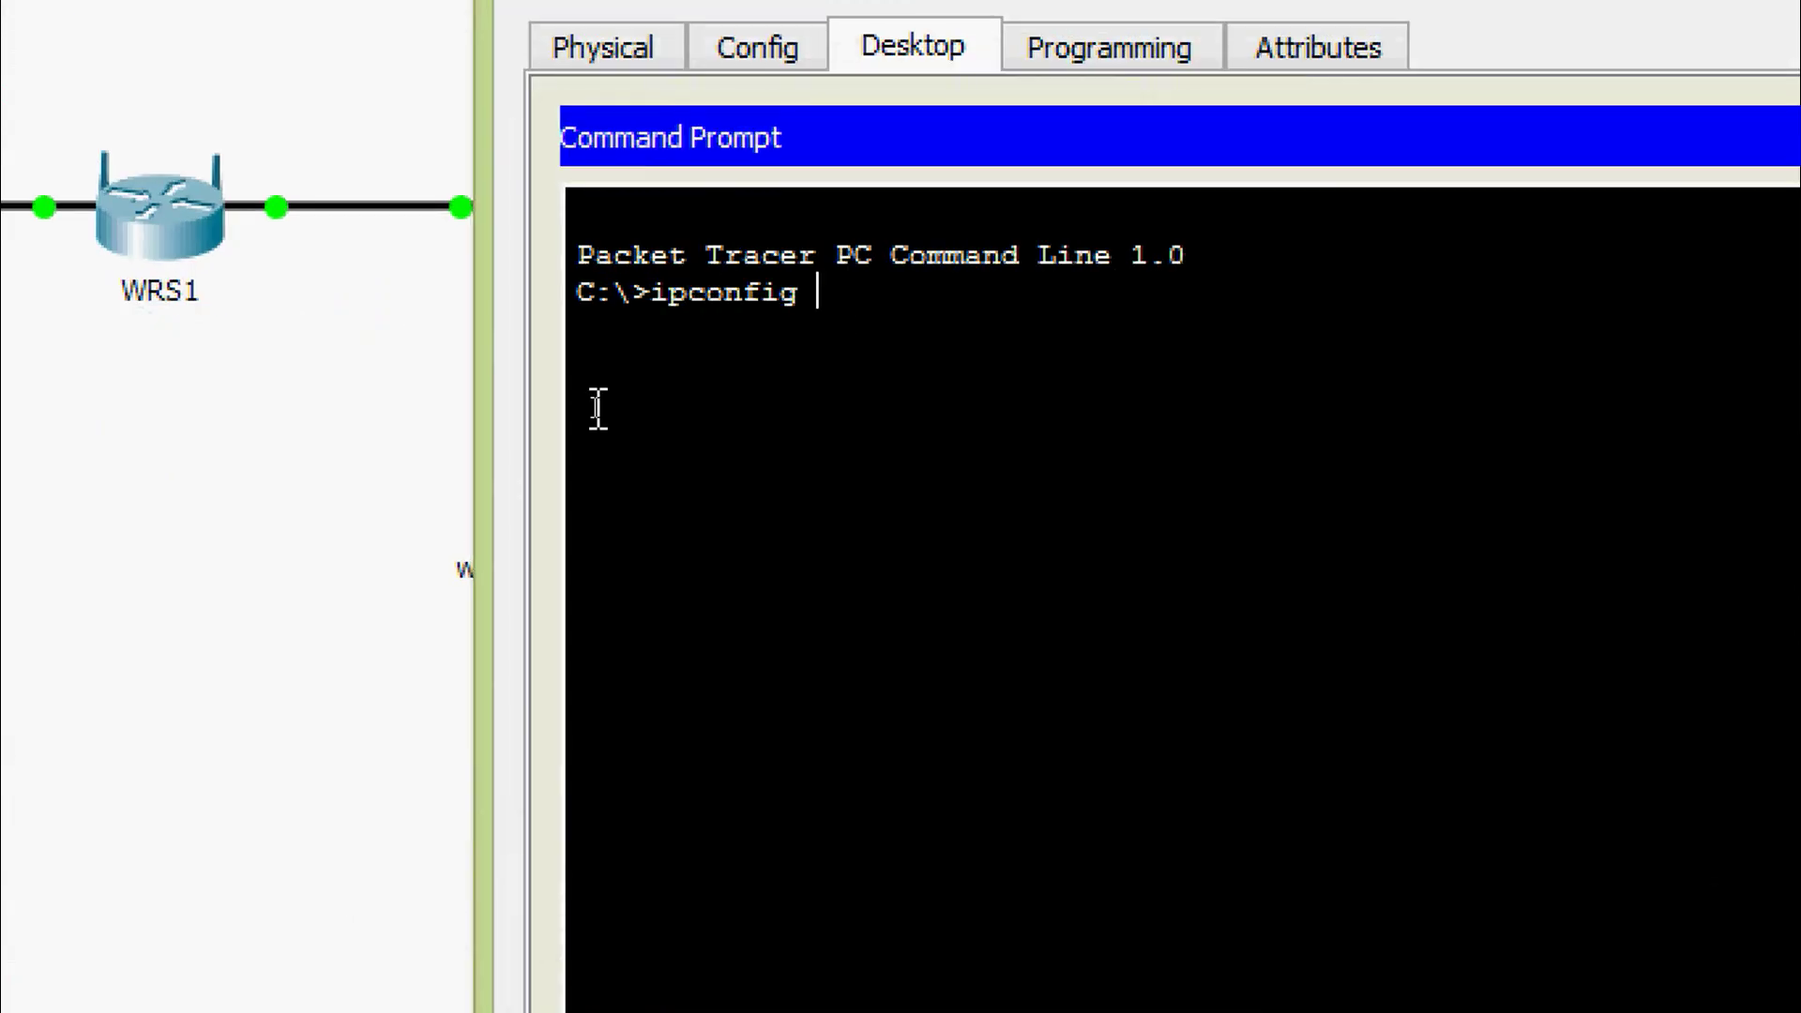
text(/renew)
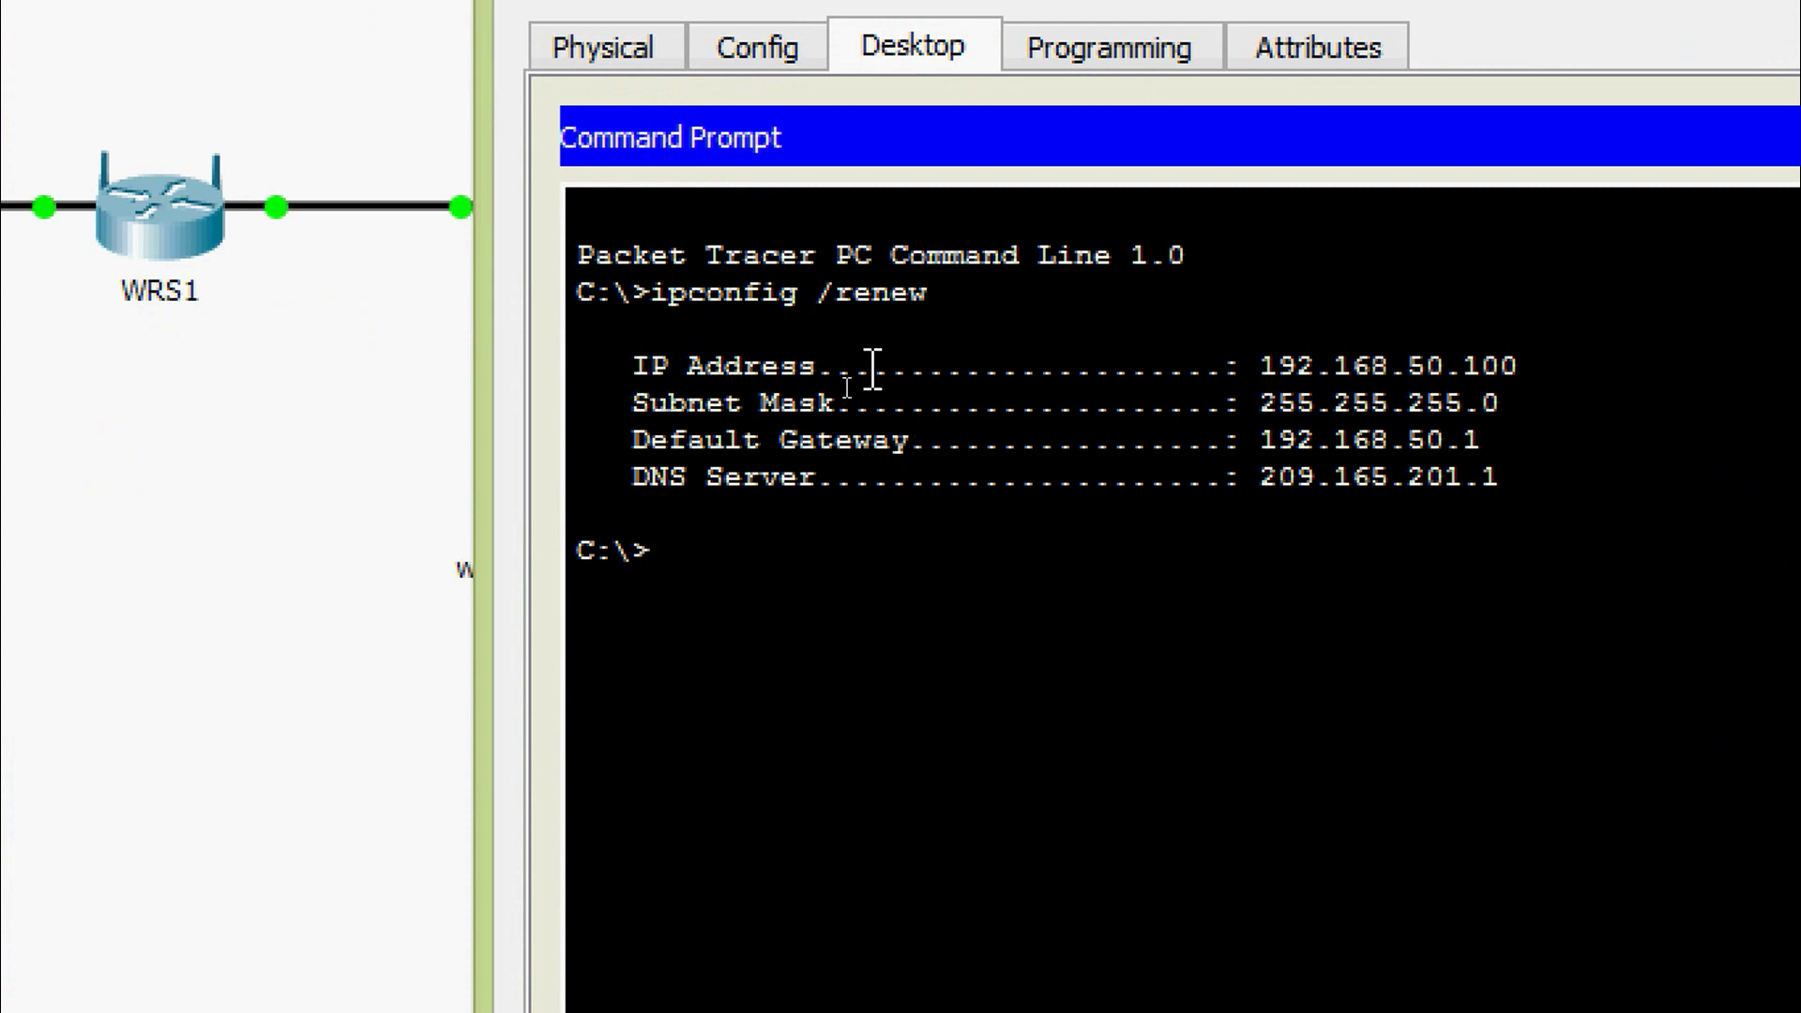
drag(1263, 365, 1520, 380)
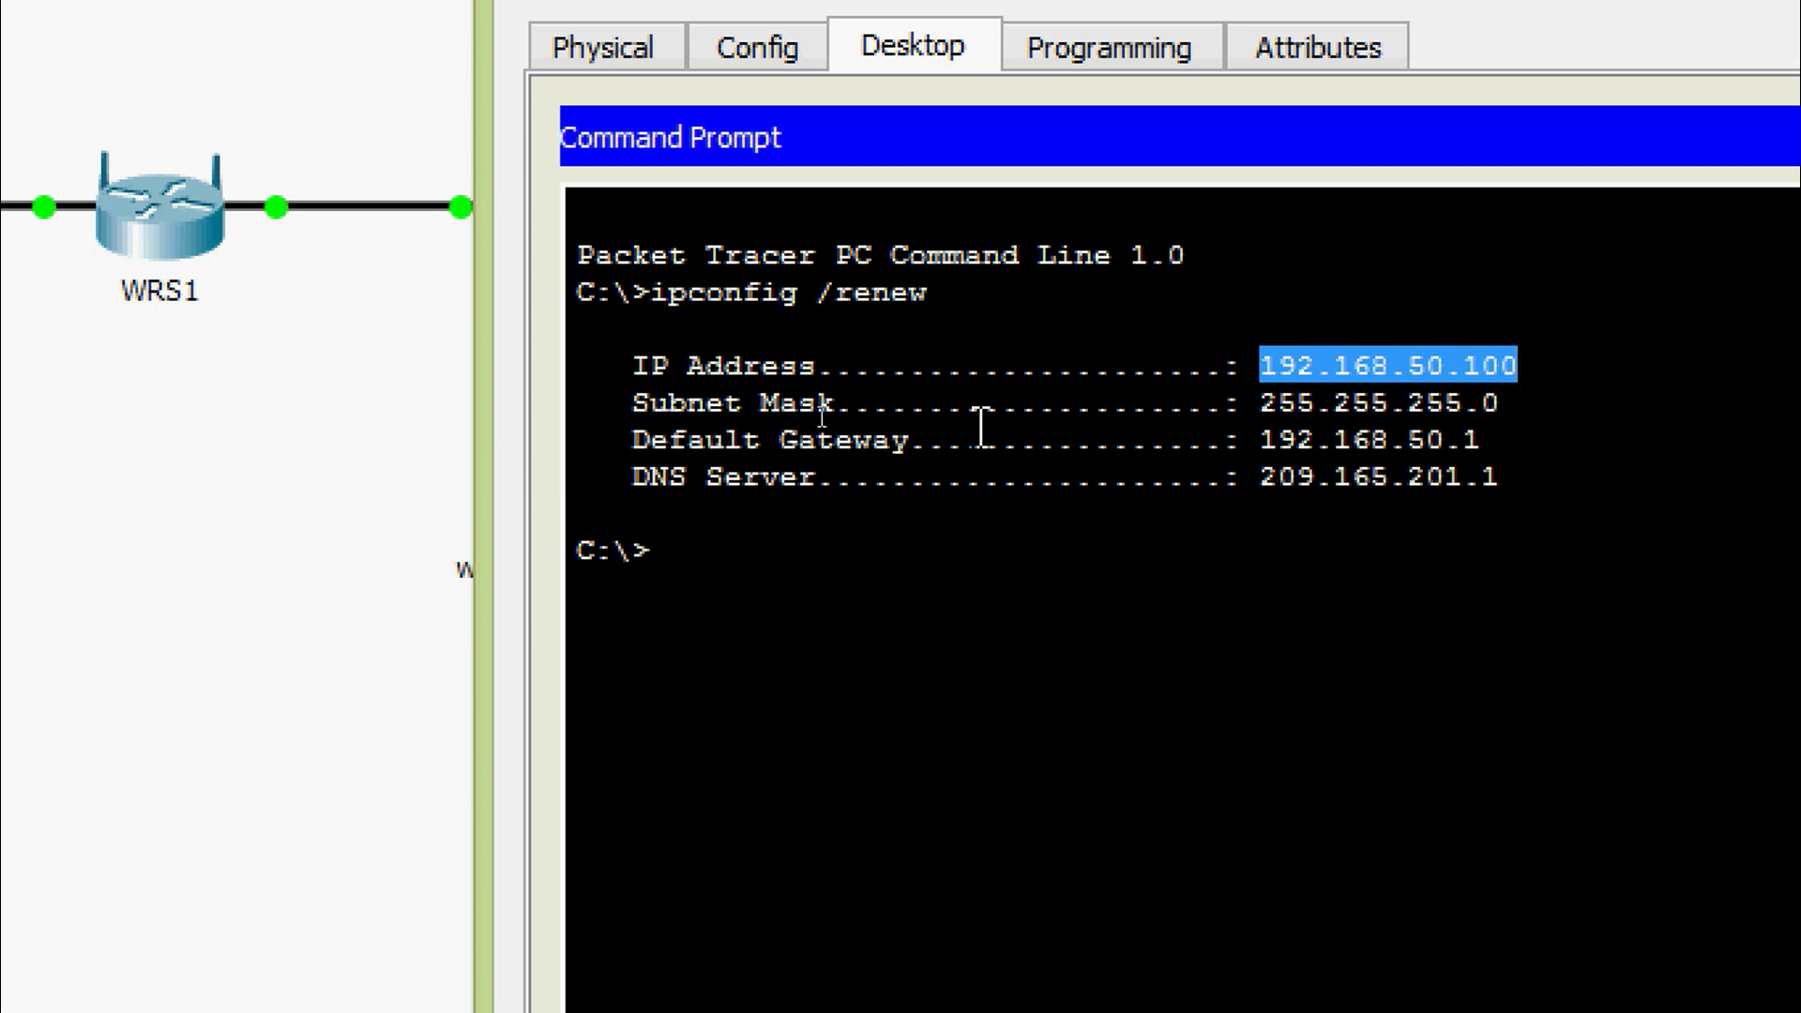
drag(1243, 439, 1499, 442)
click(1504, 441)
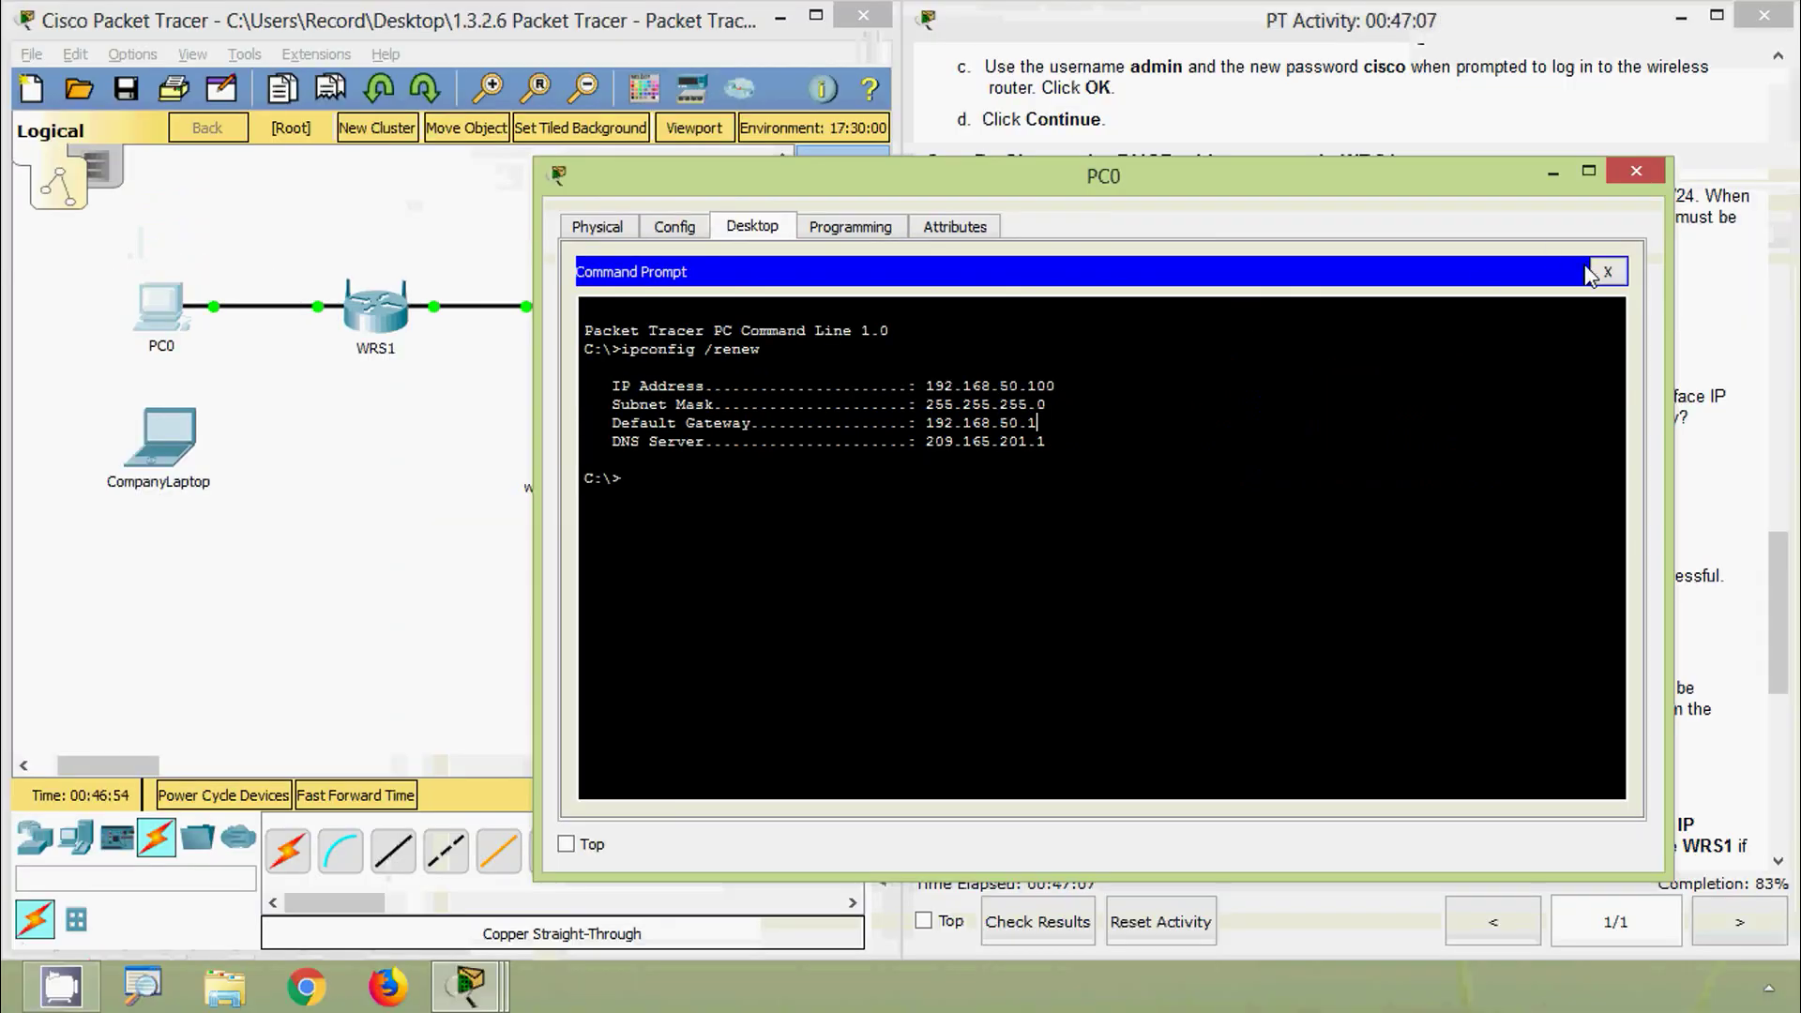
click(1592, 273)
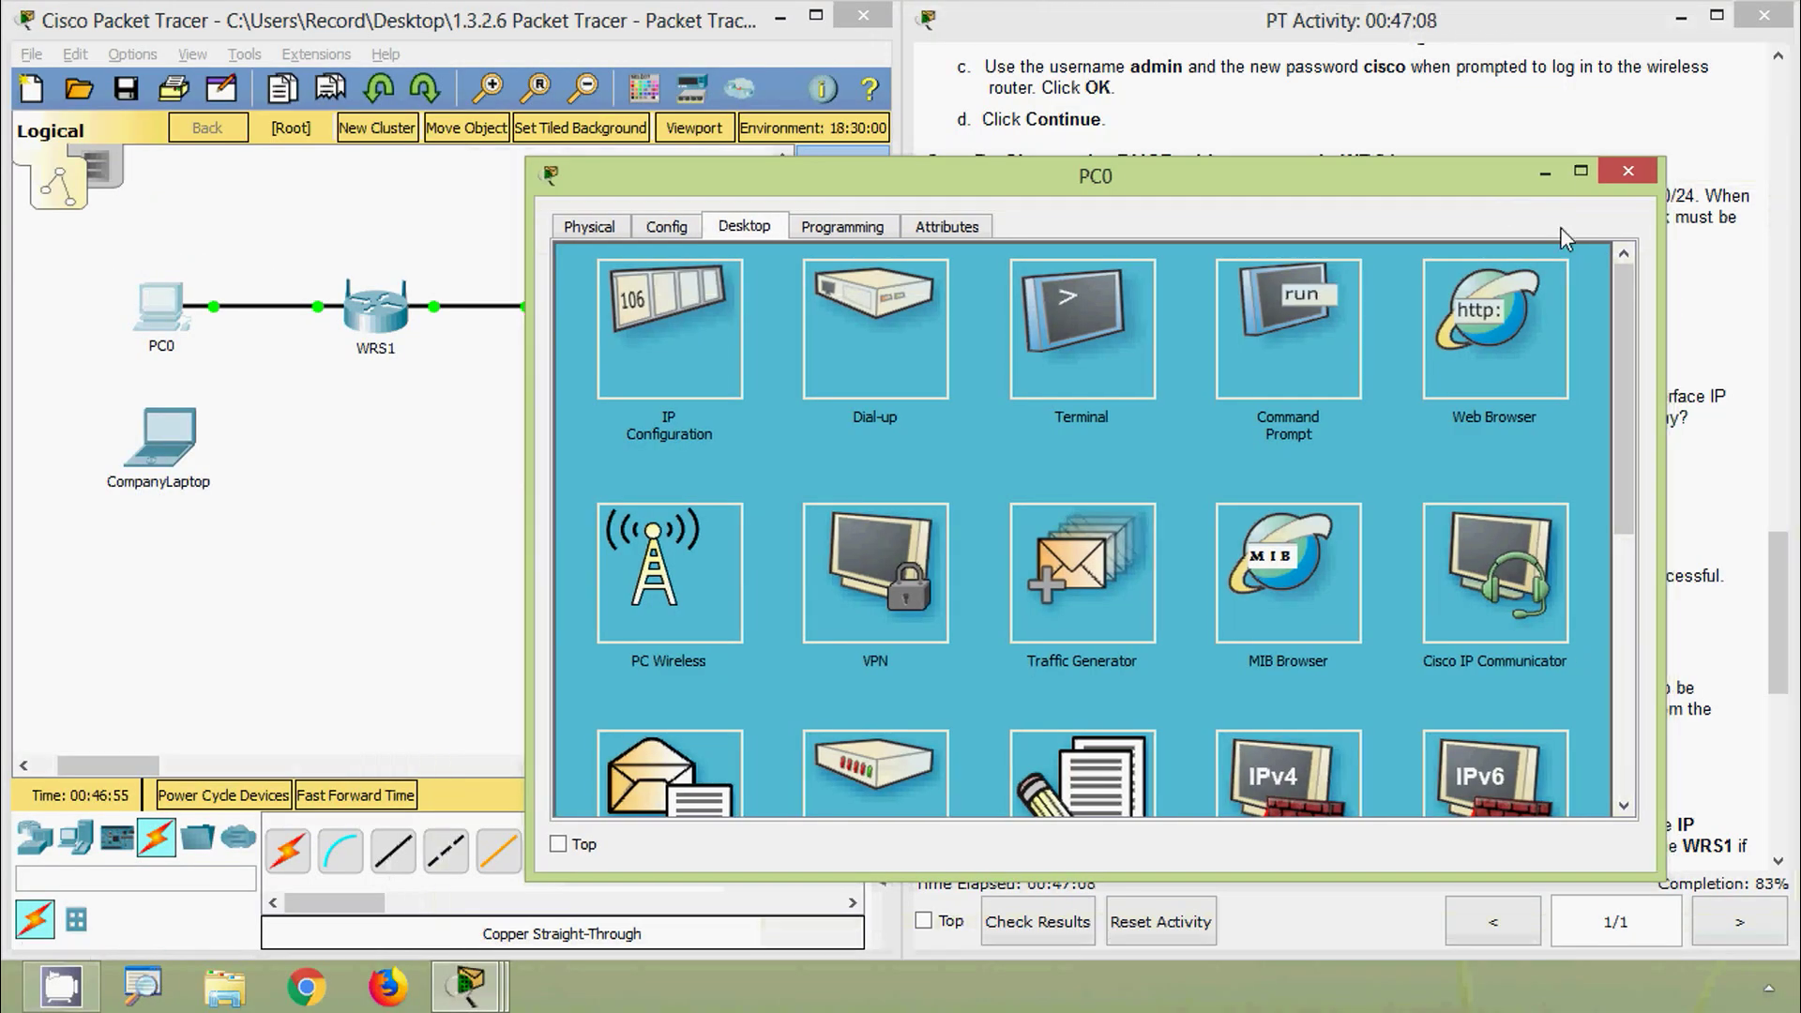
drag(1660, 324, 1247, 324)
drag(1090, 180, 672, 89)
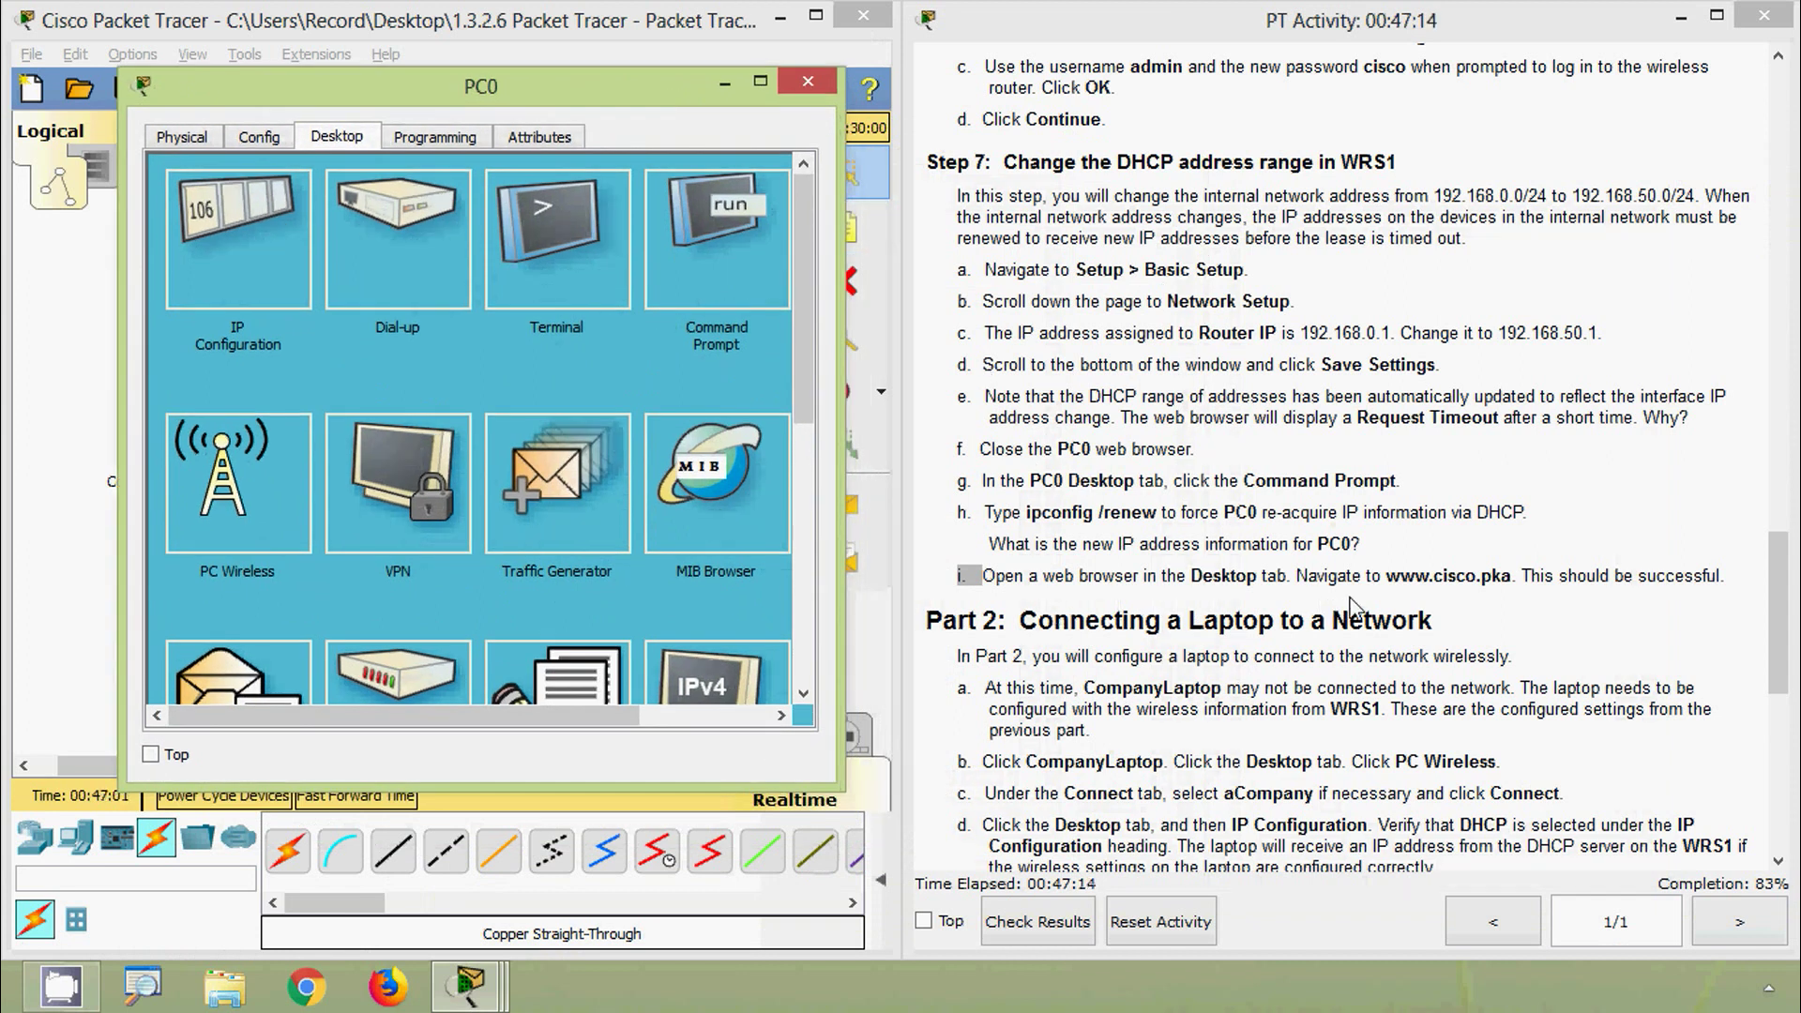
drag(1387, 576, 1512, 584)
key(ctrl+c)
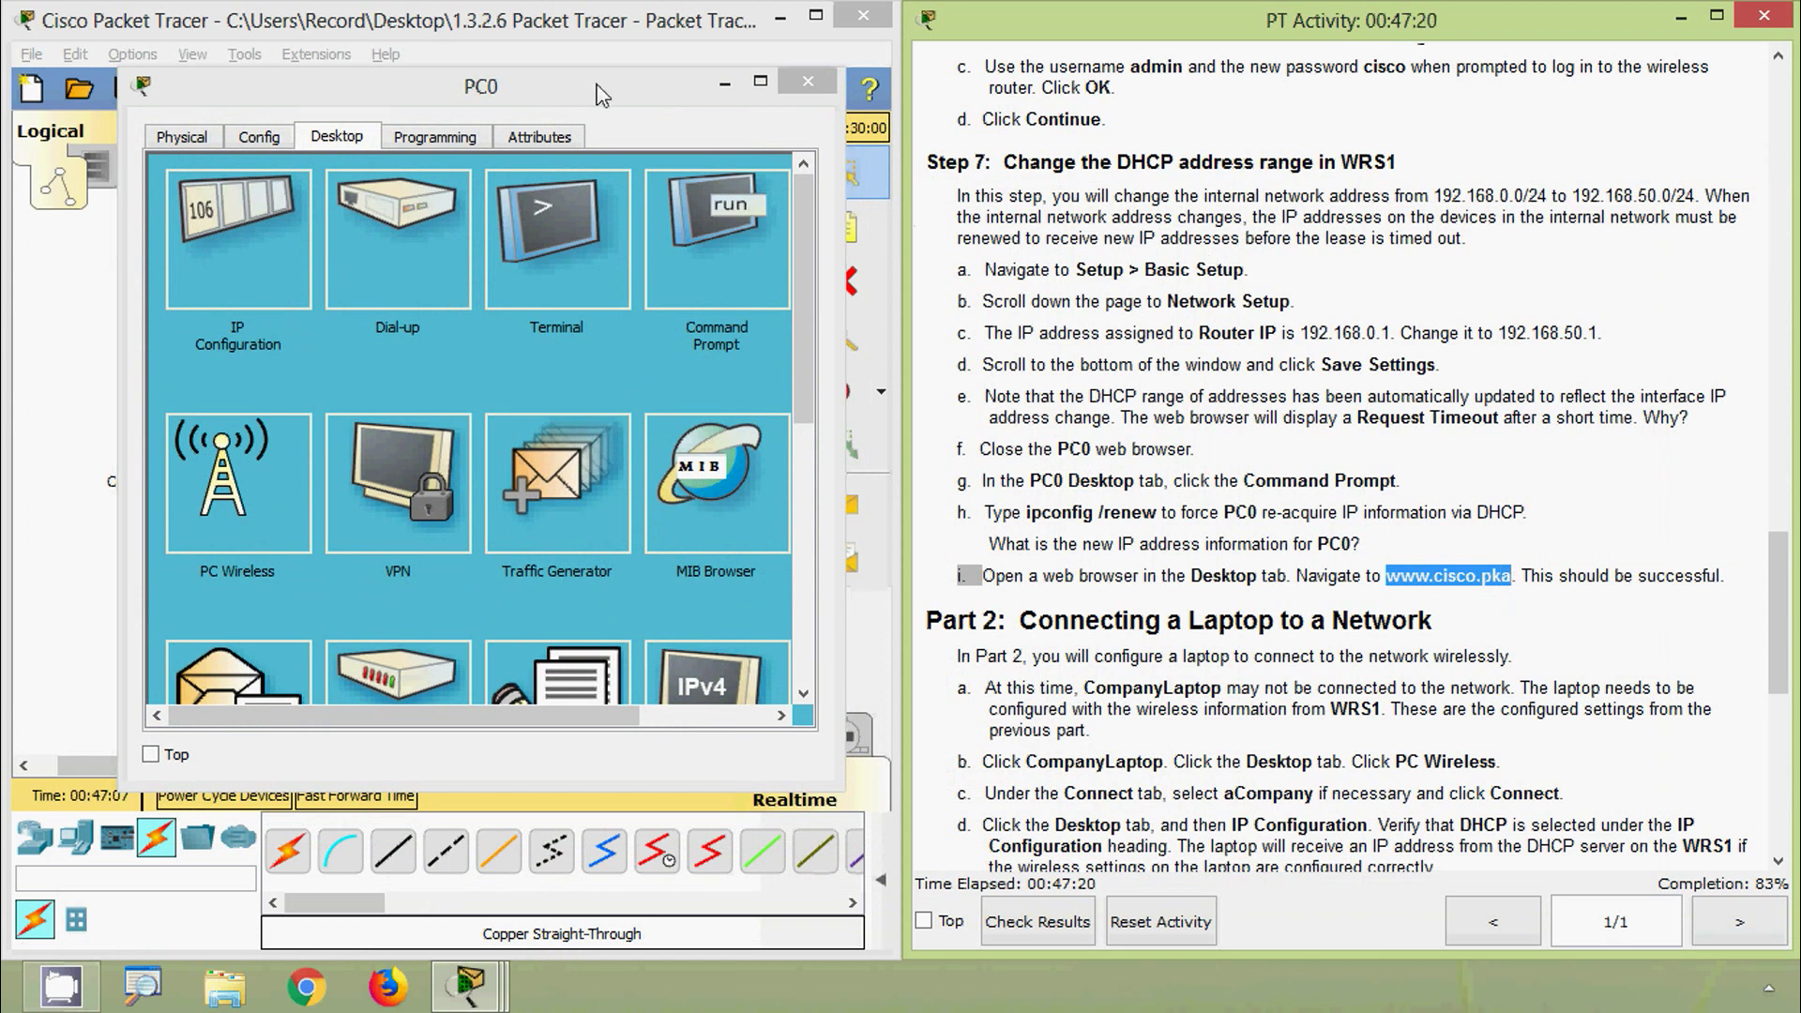
drag(642, 98, 919, 166)
drag(1116, 376, 1164, 377)
click(1131, 352)
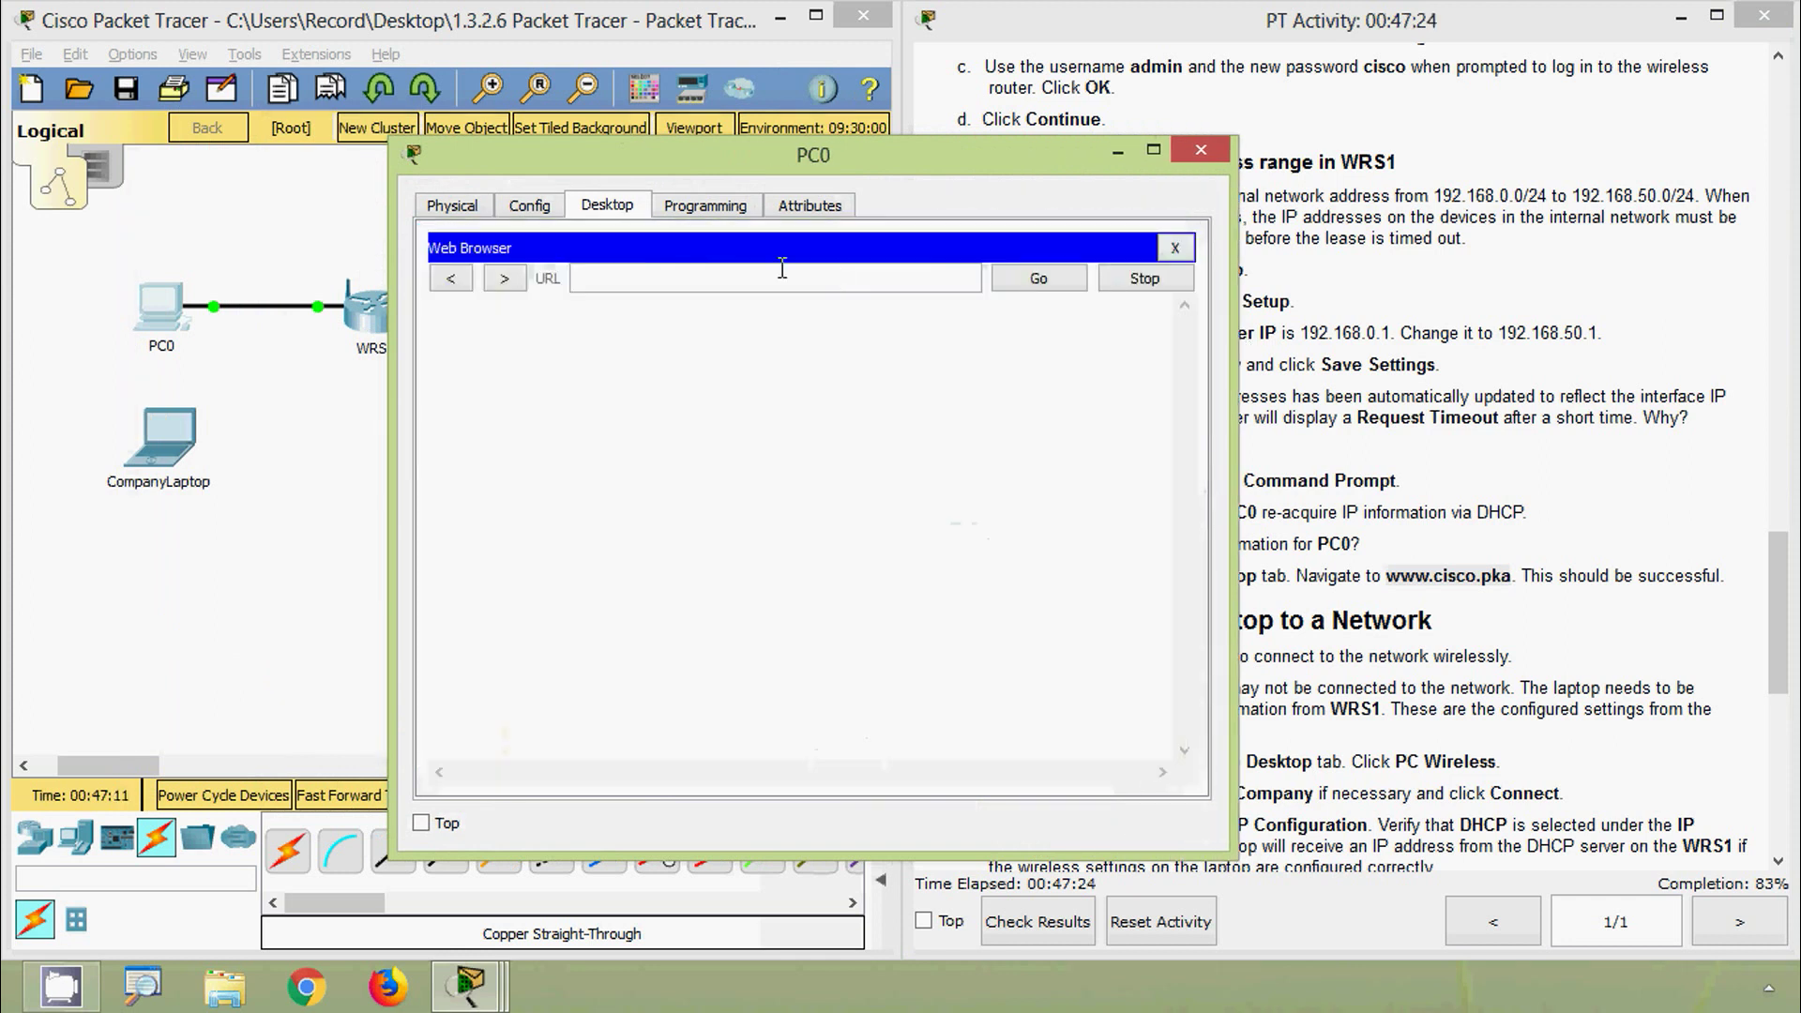
click(692, 280)
key(ctrl+v)
click(1037, 281)
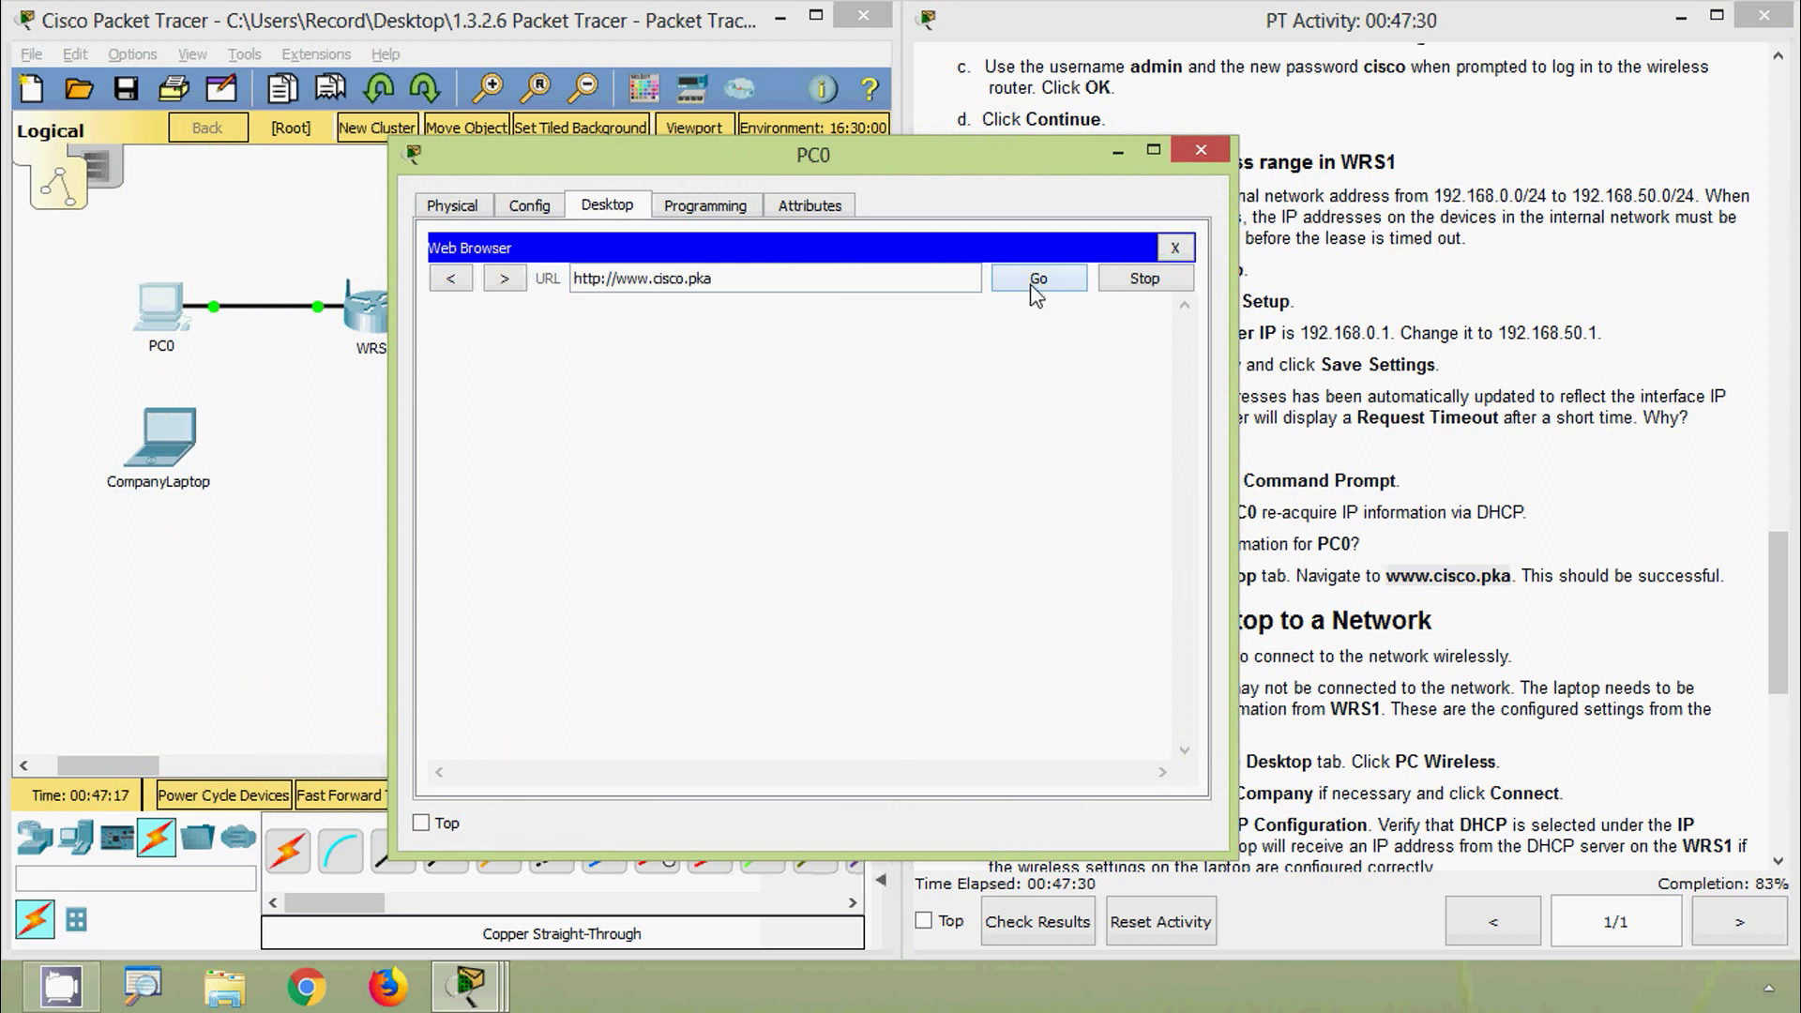
drag(921, 167, 647, 117)
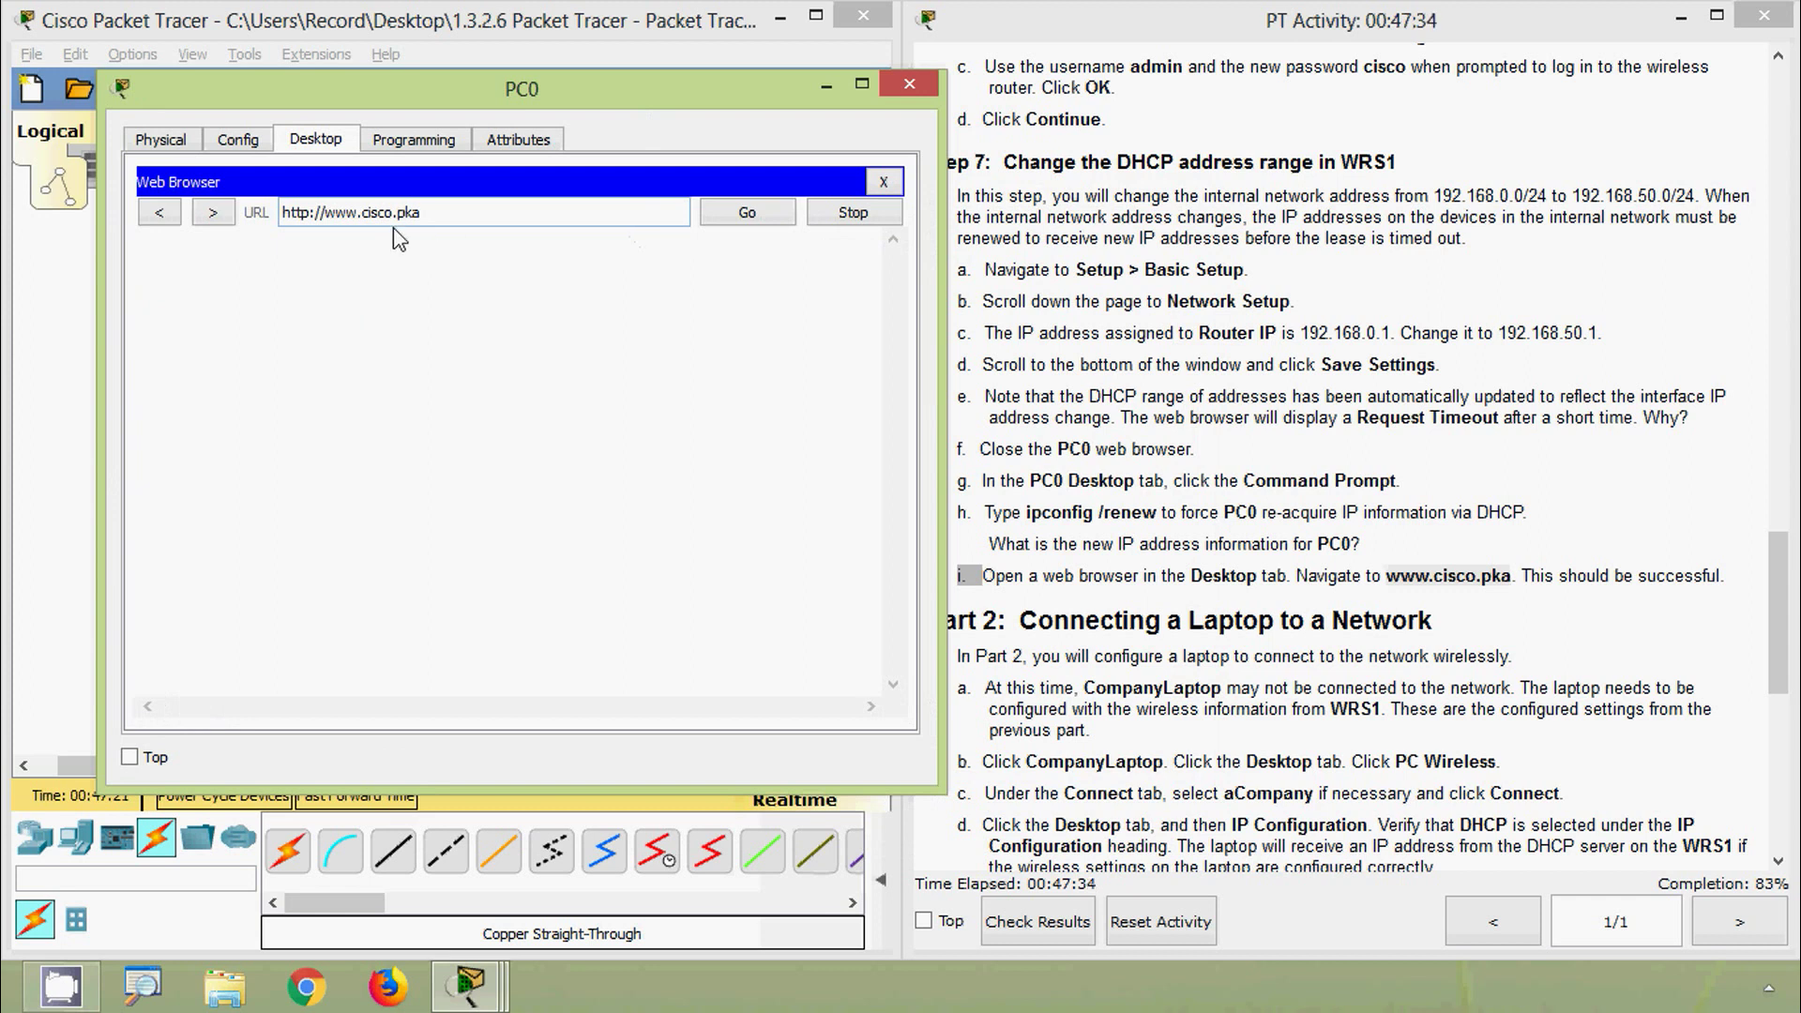
click(738, 222)
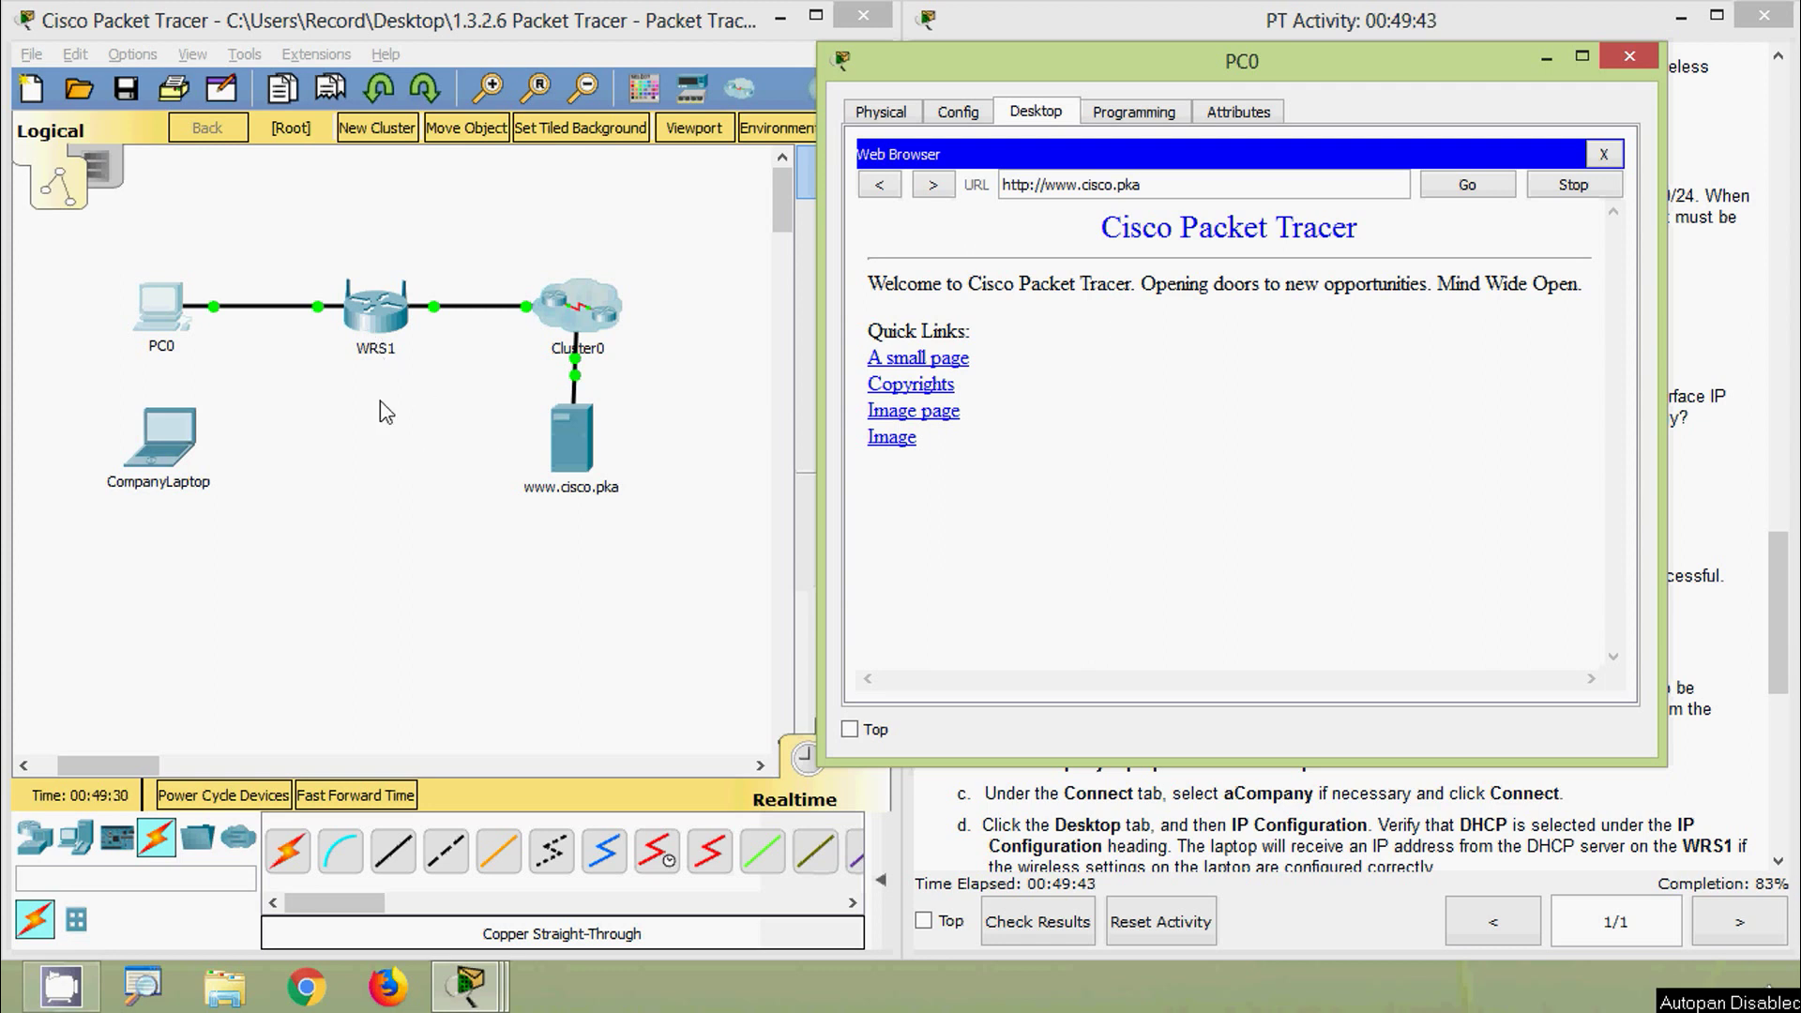
- Browse to 192.168.50.1 from PC0 and log in with the router credentials
click(1167, 186)
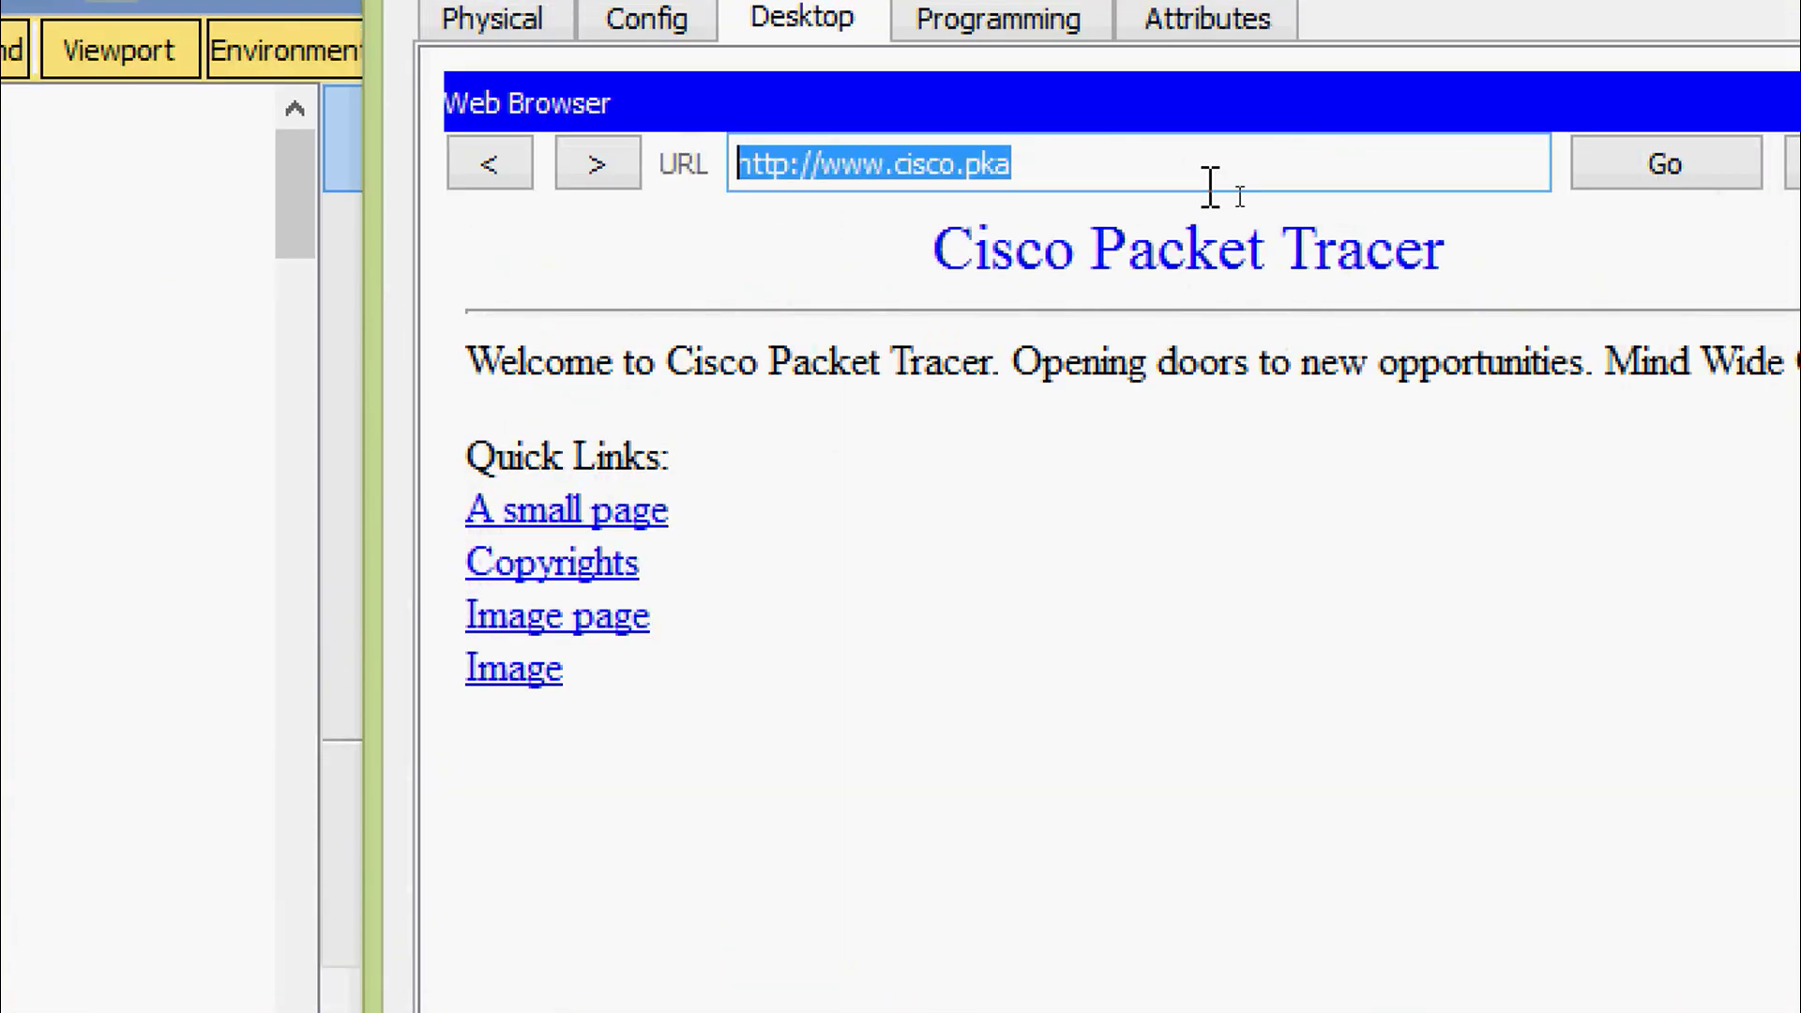
text(192.168)
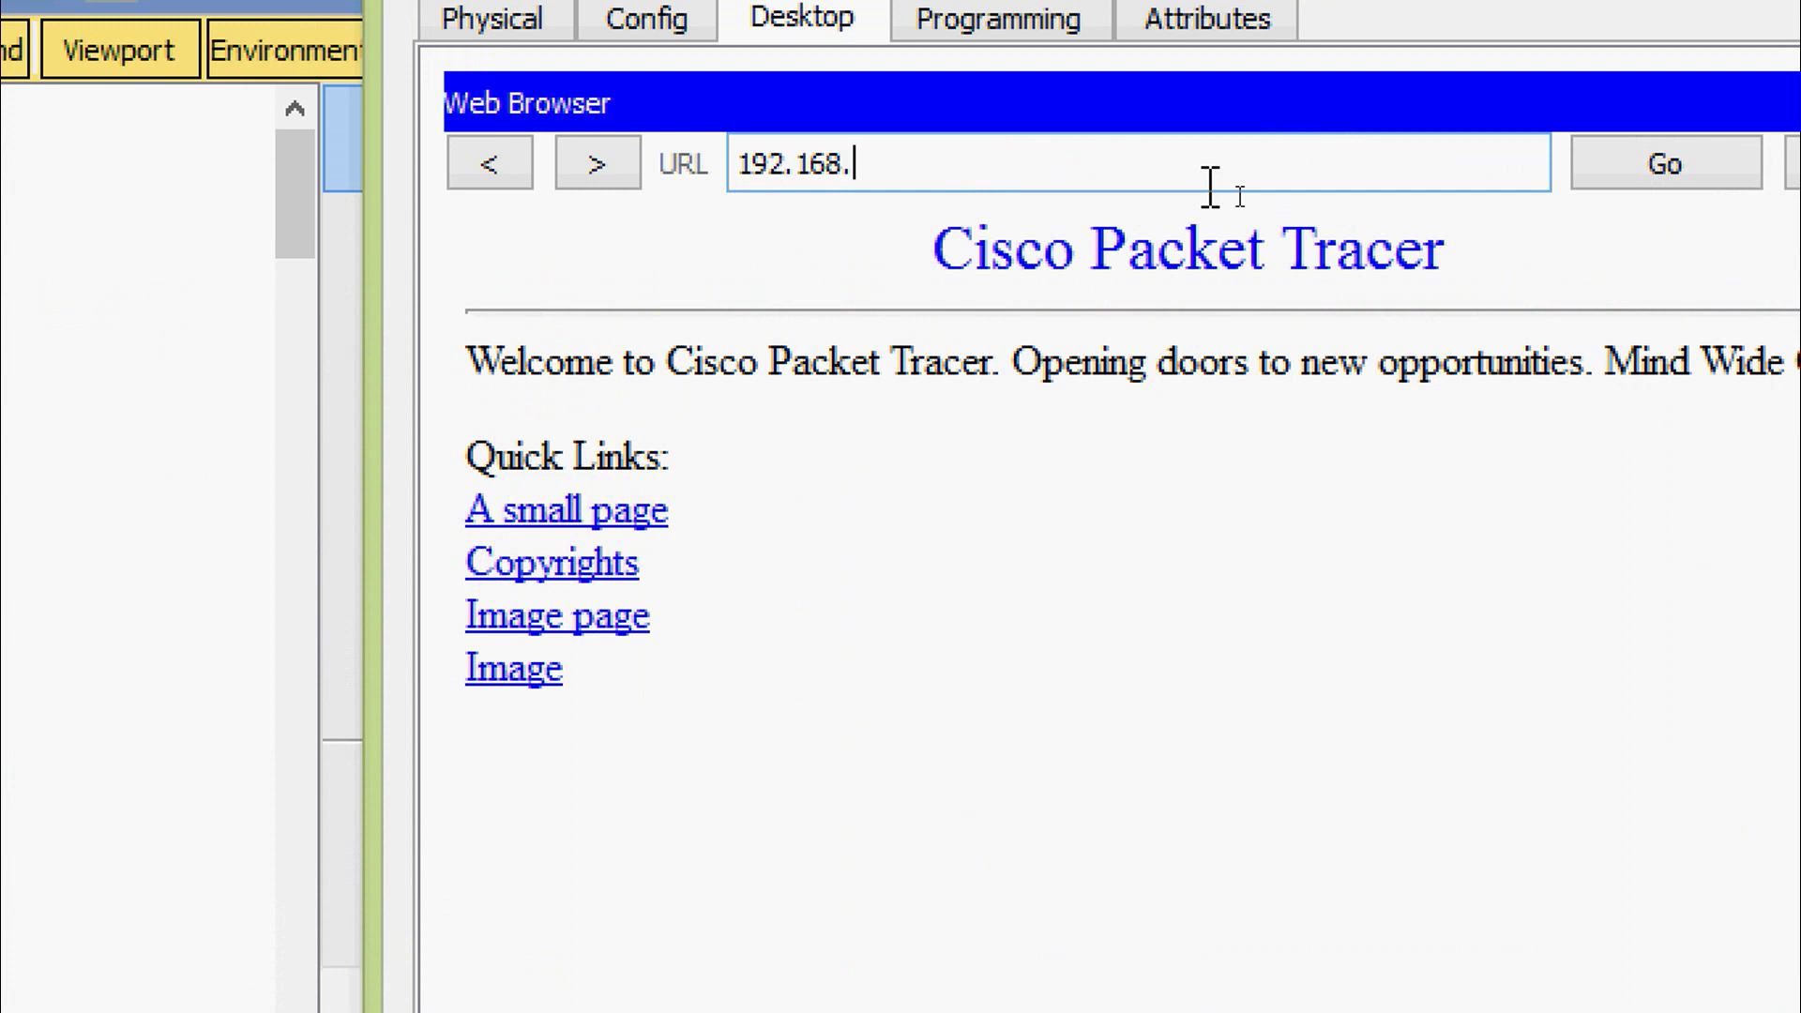
text(.50.1)
click(1665, 164)
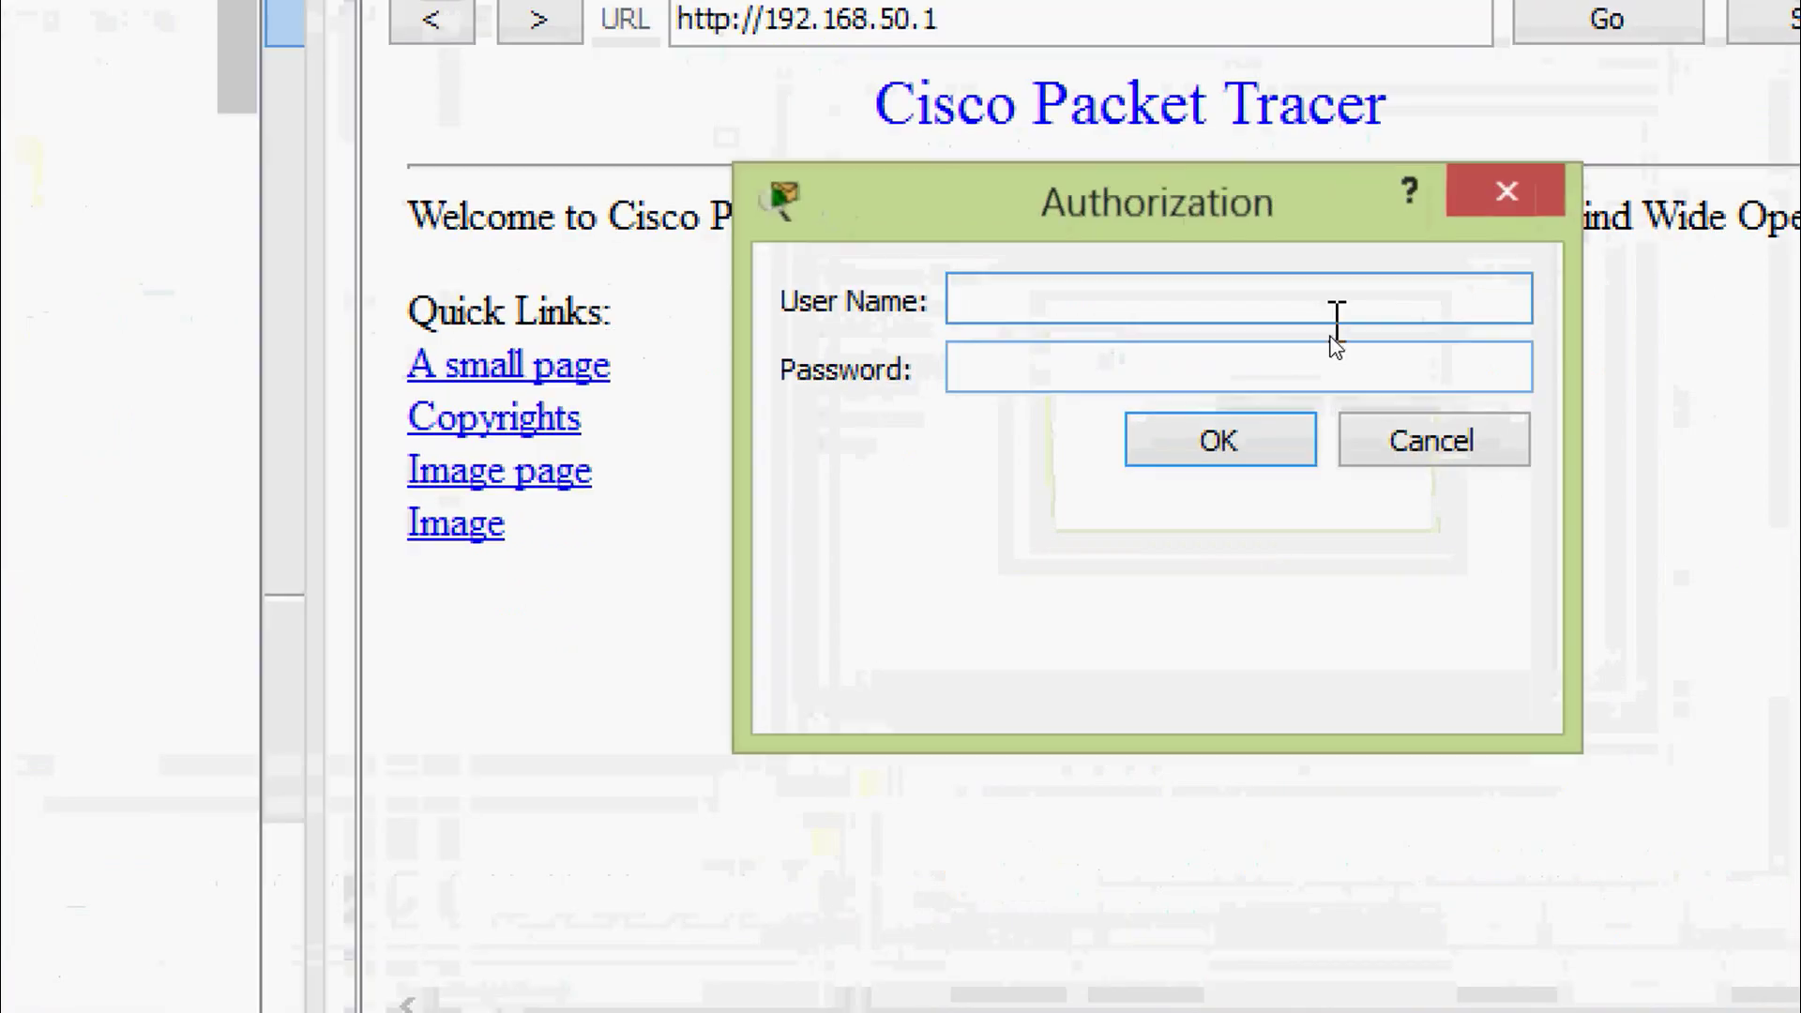
click(1332, 302)
text(admin)
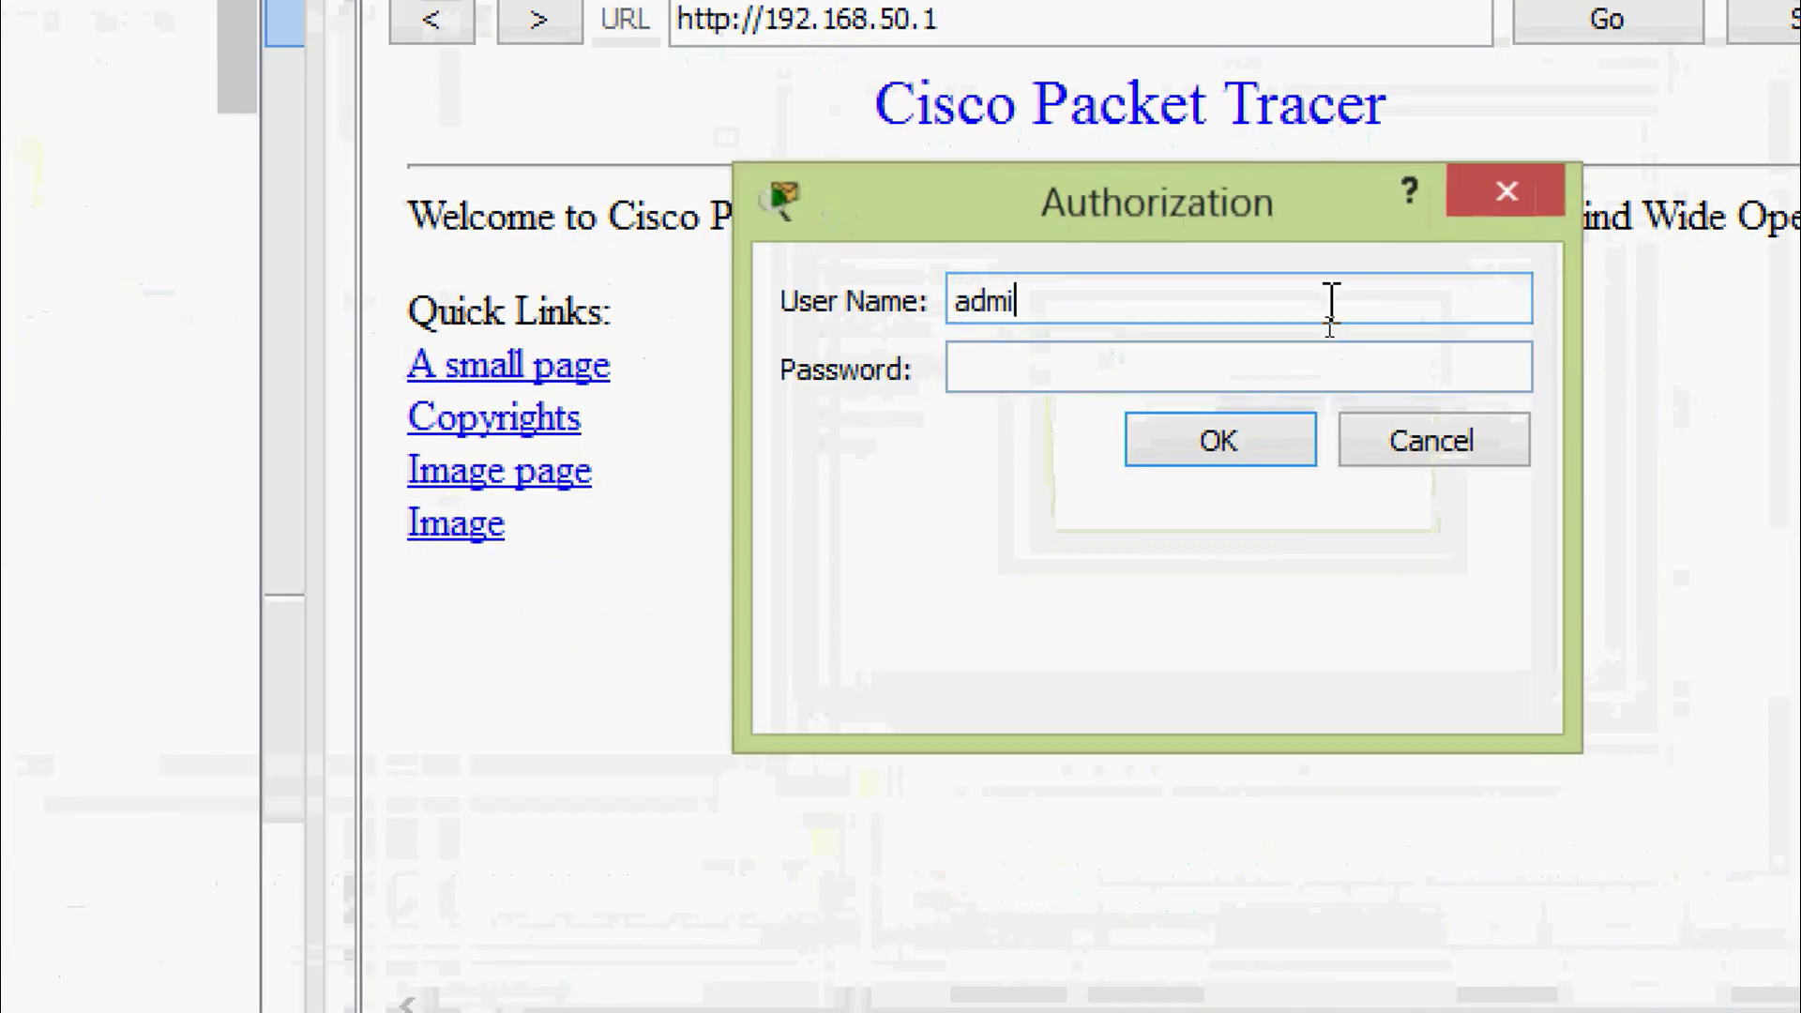
key(Tab)
text(cisco)
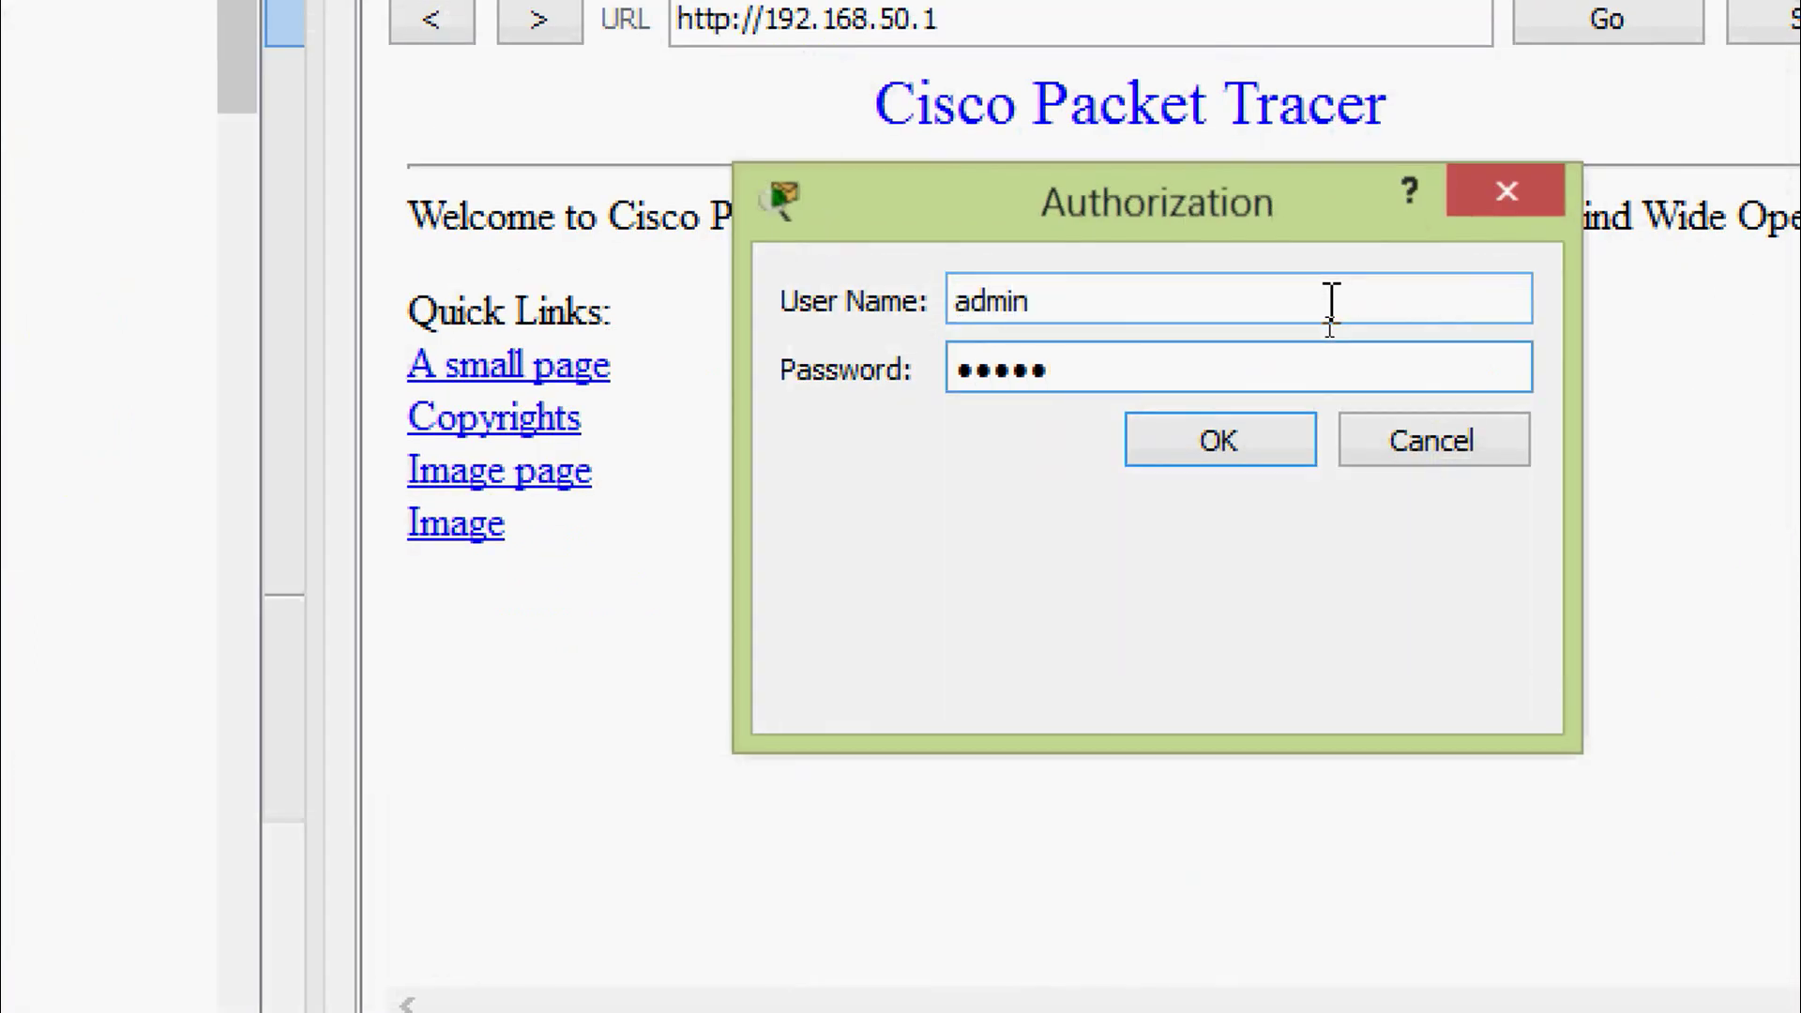
click(1224, 448)
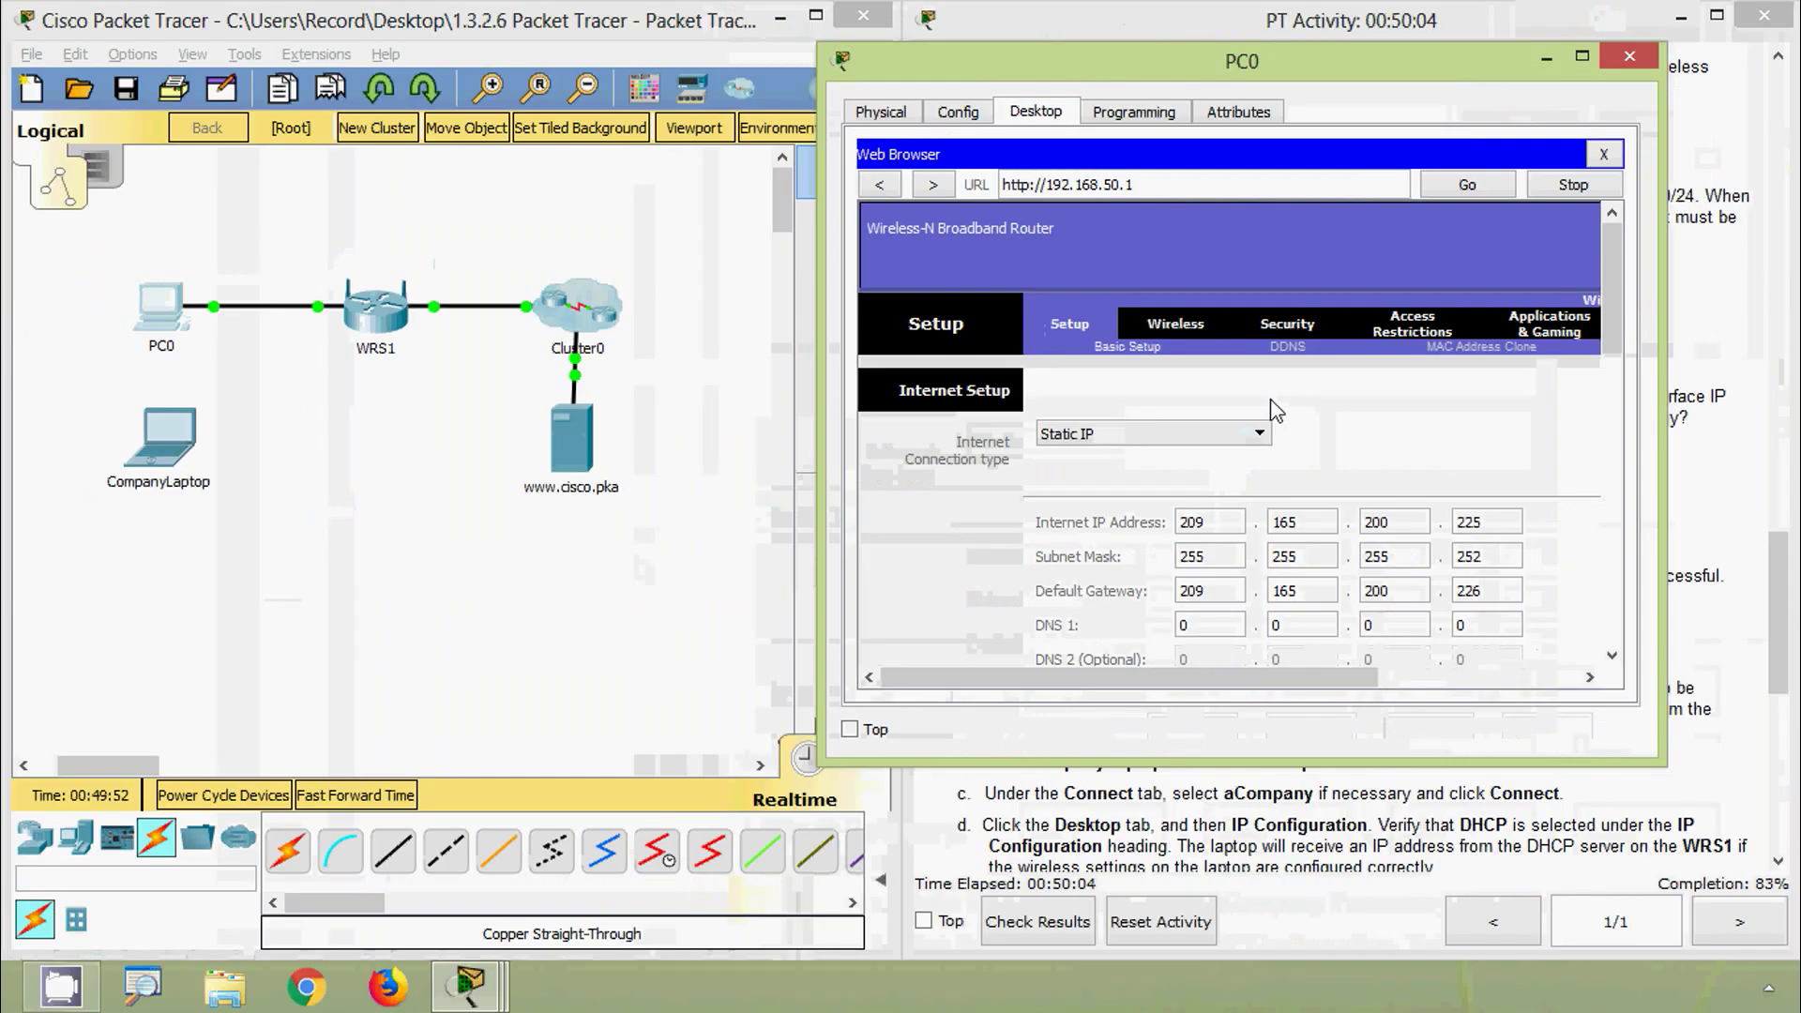
- Check the DHCP range 192.168.50.100–149, then close the browser and PC0's window
drag(1612, 328, 1621, 488)
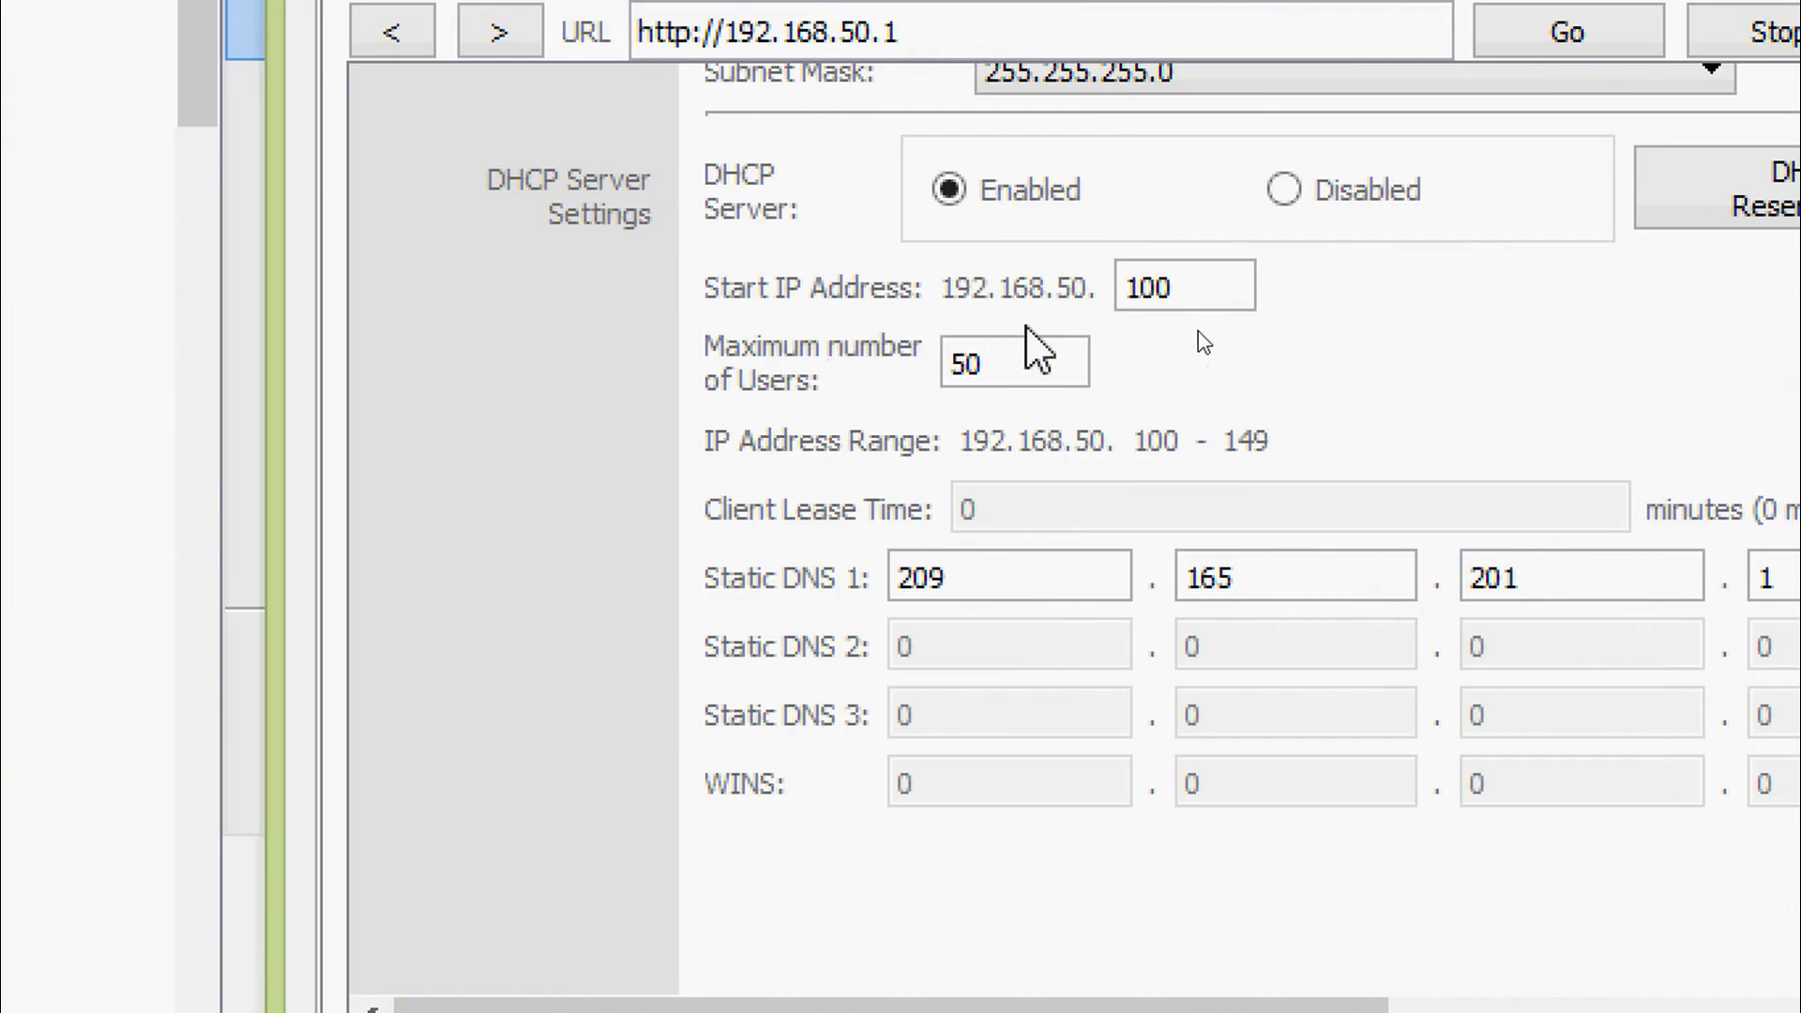
scroll(1412, 413, up, 2)
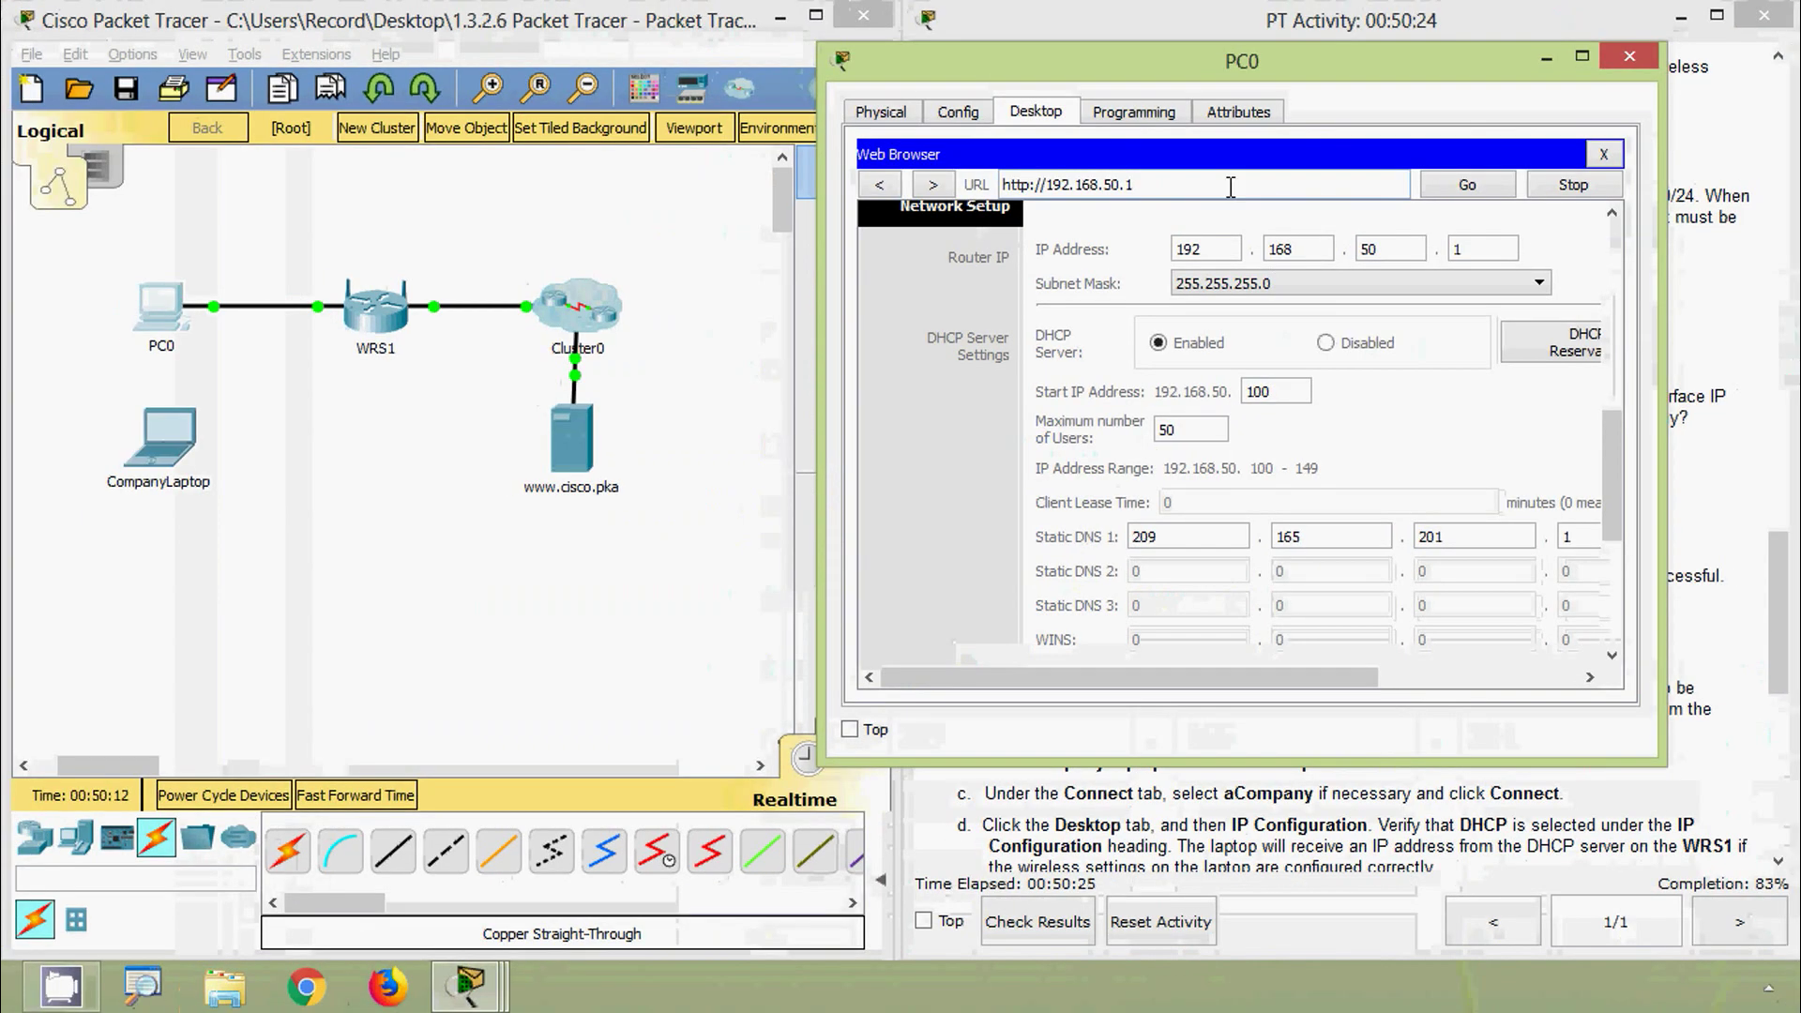
click(1603, 153)
click(1630, 58)
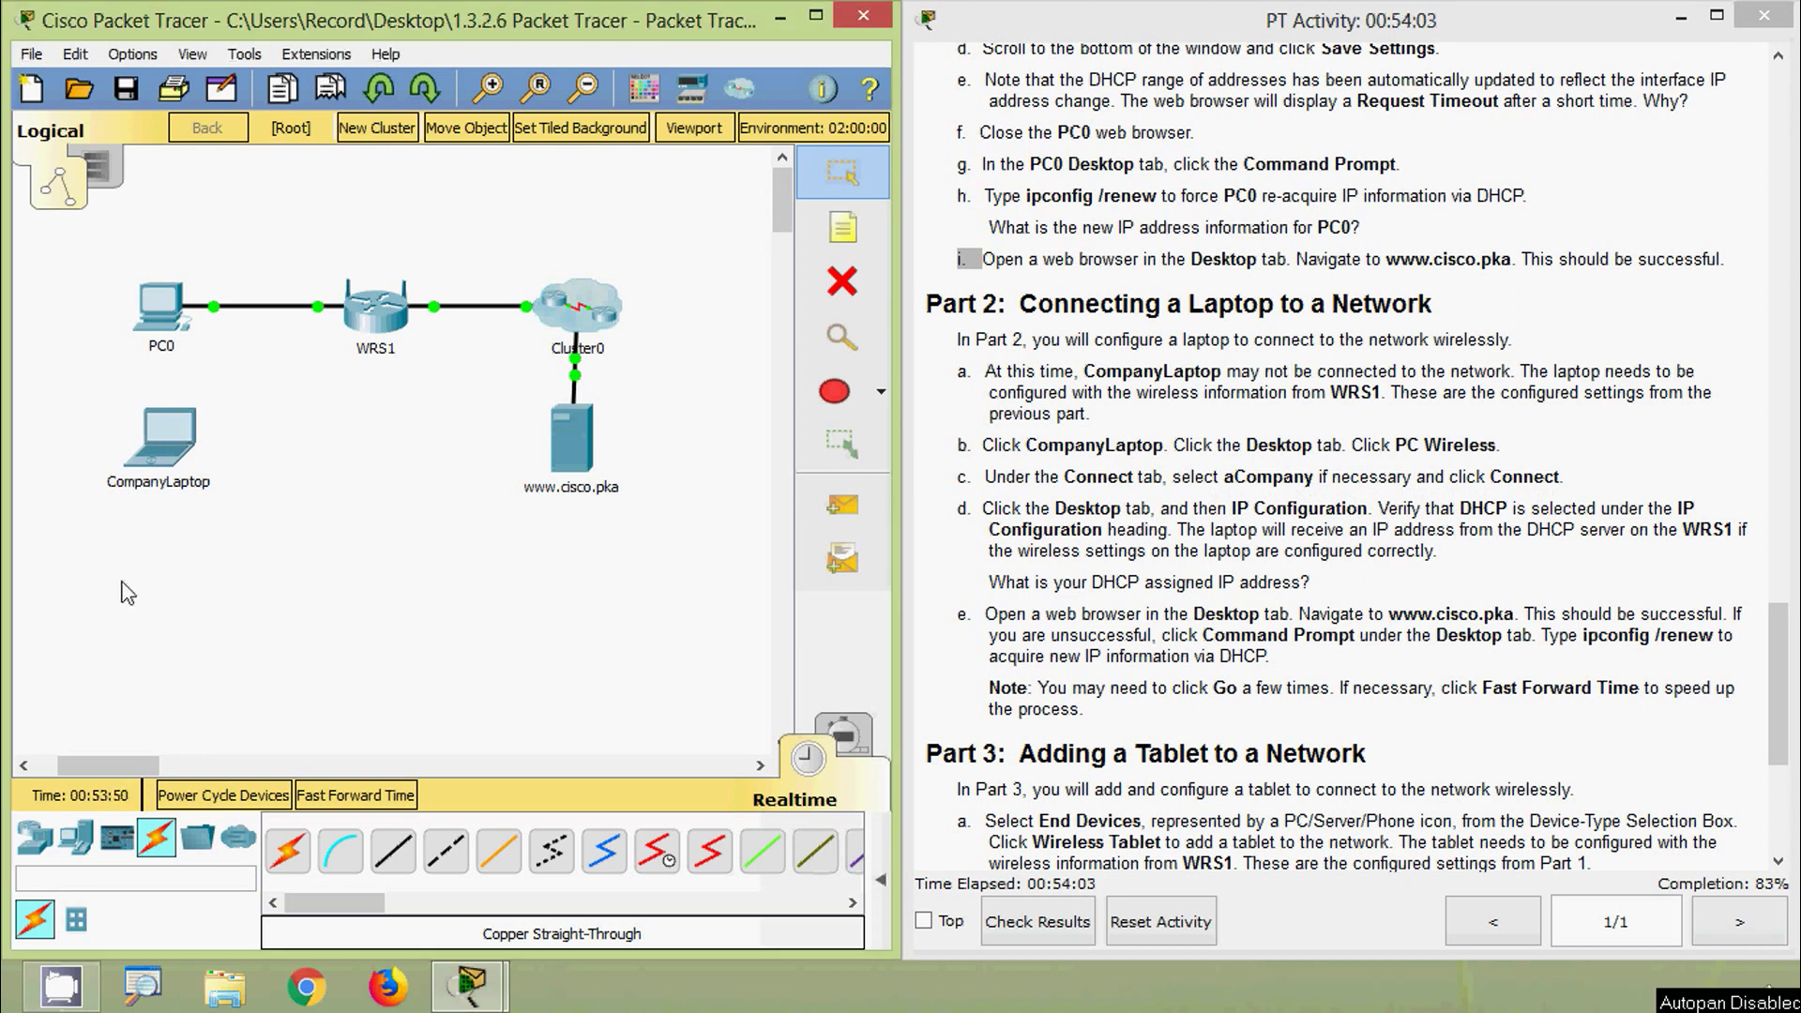
- Join CompanyLaptop to the aCompany network using PC Wireless, then close its windows
click(160, 439)
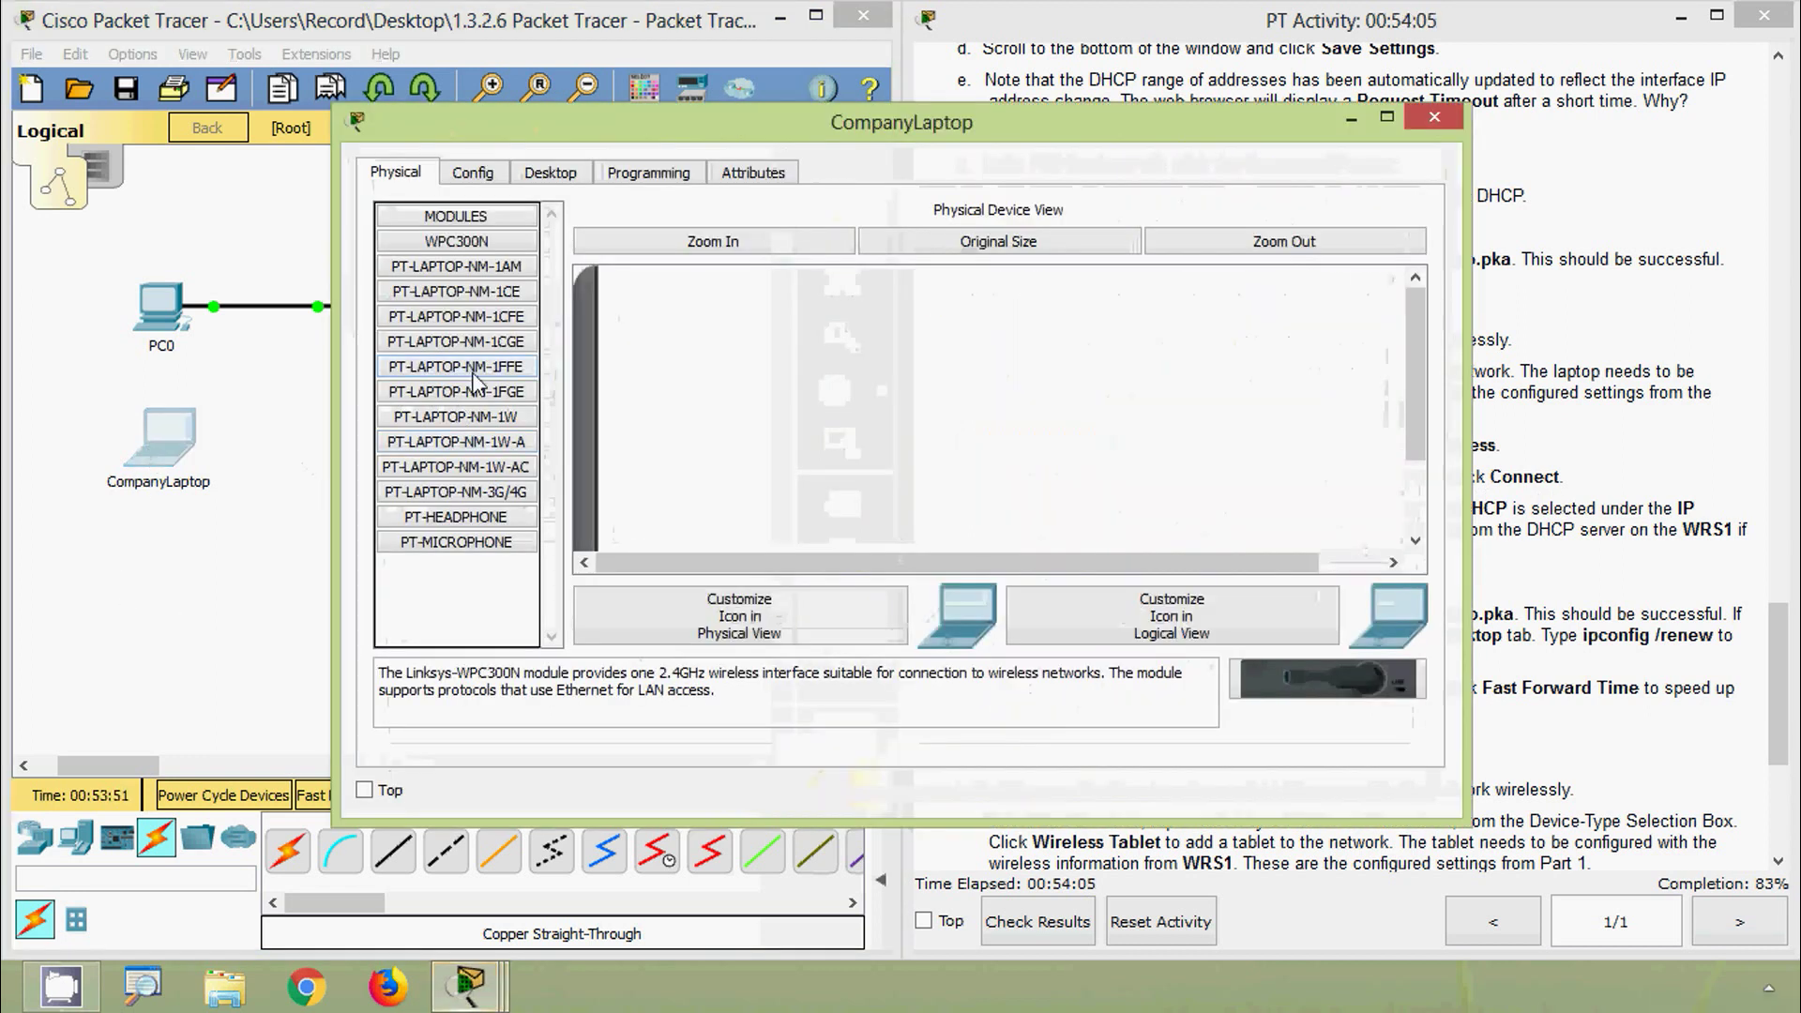
click(553, 175)
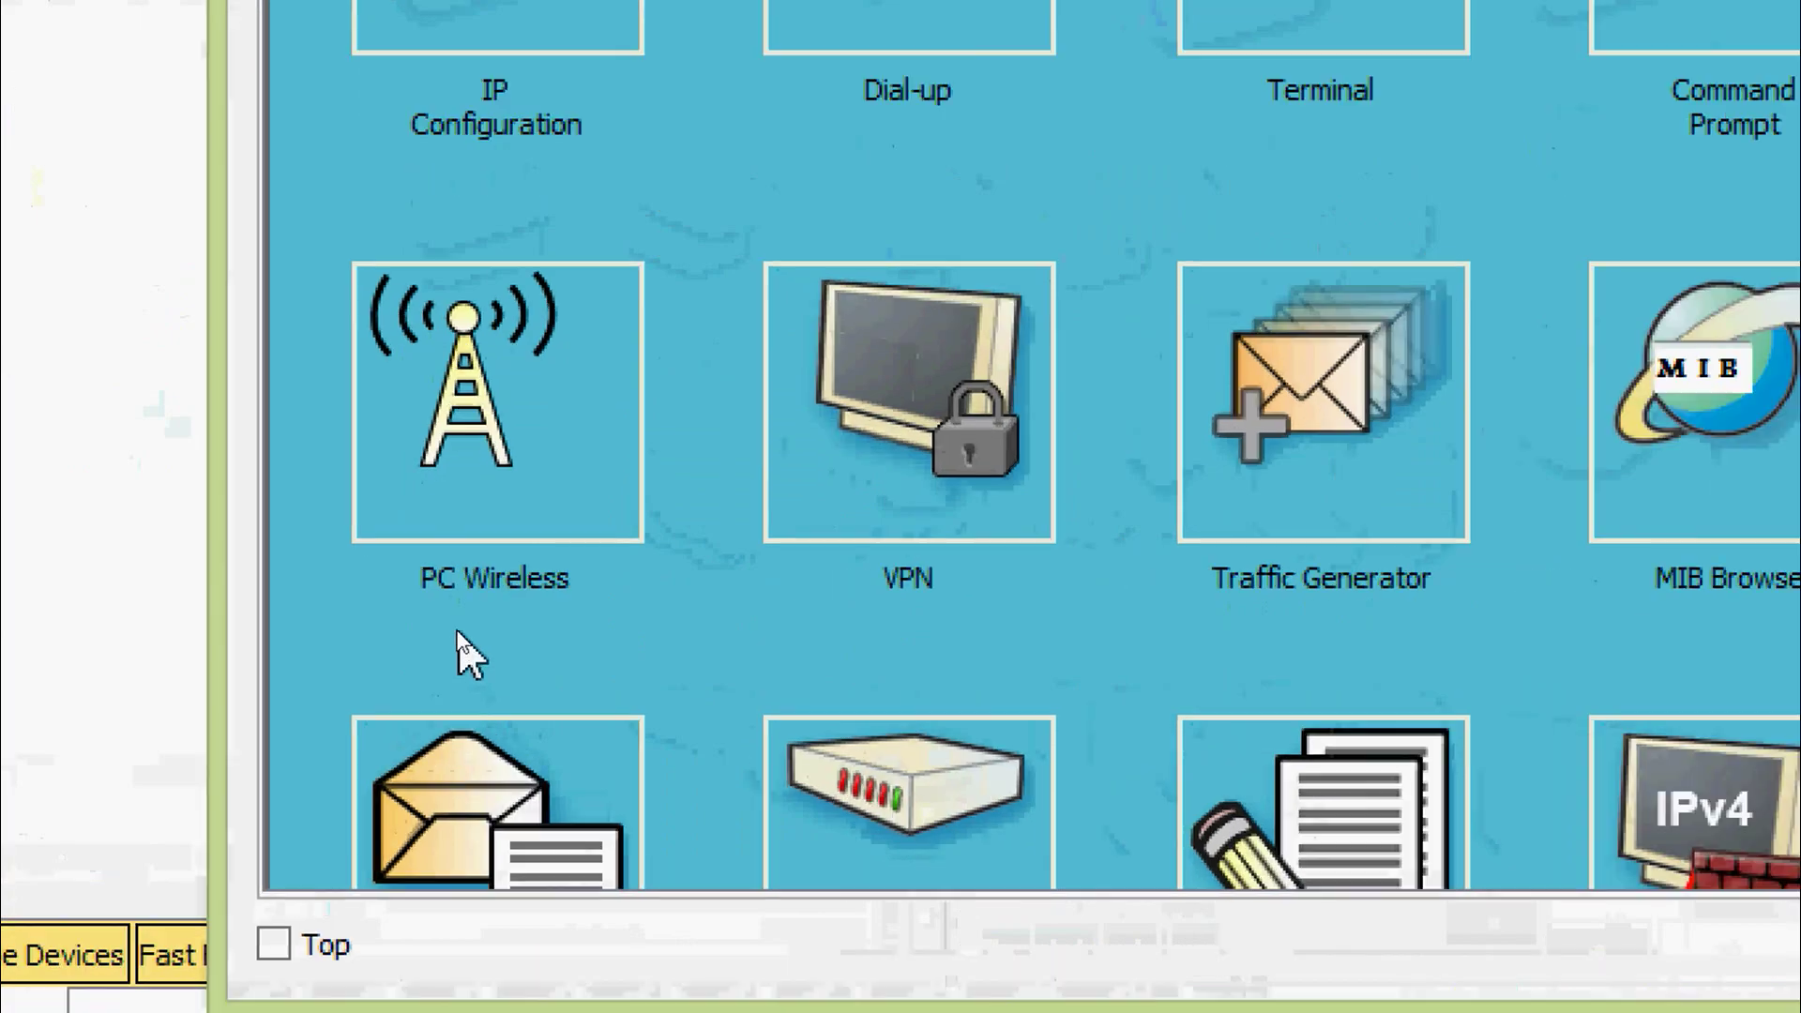
click(474, 563)
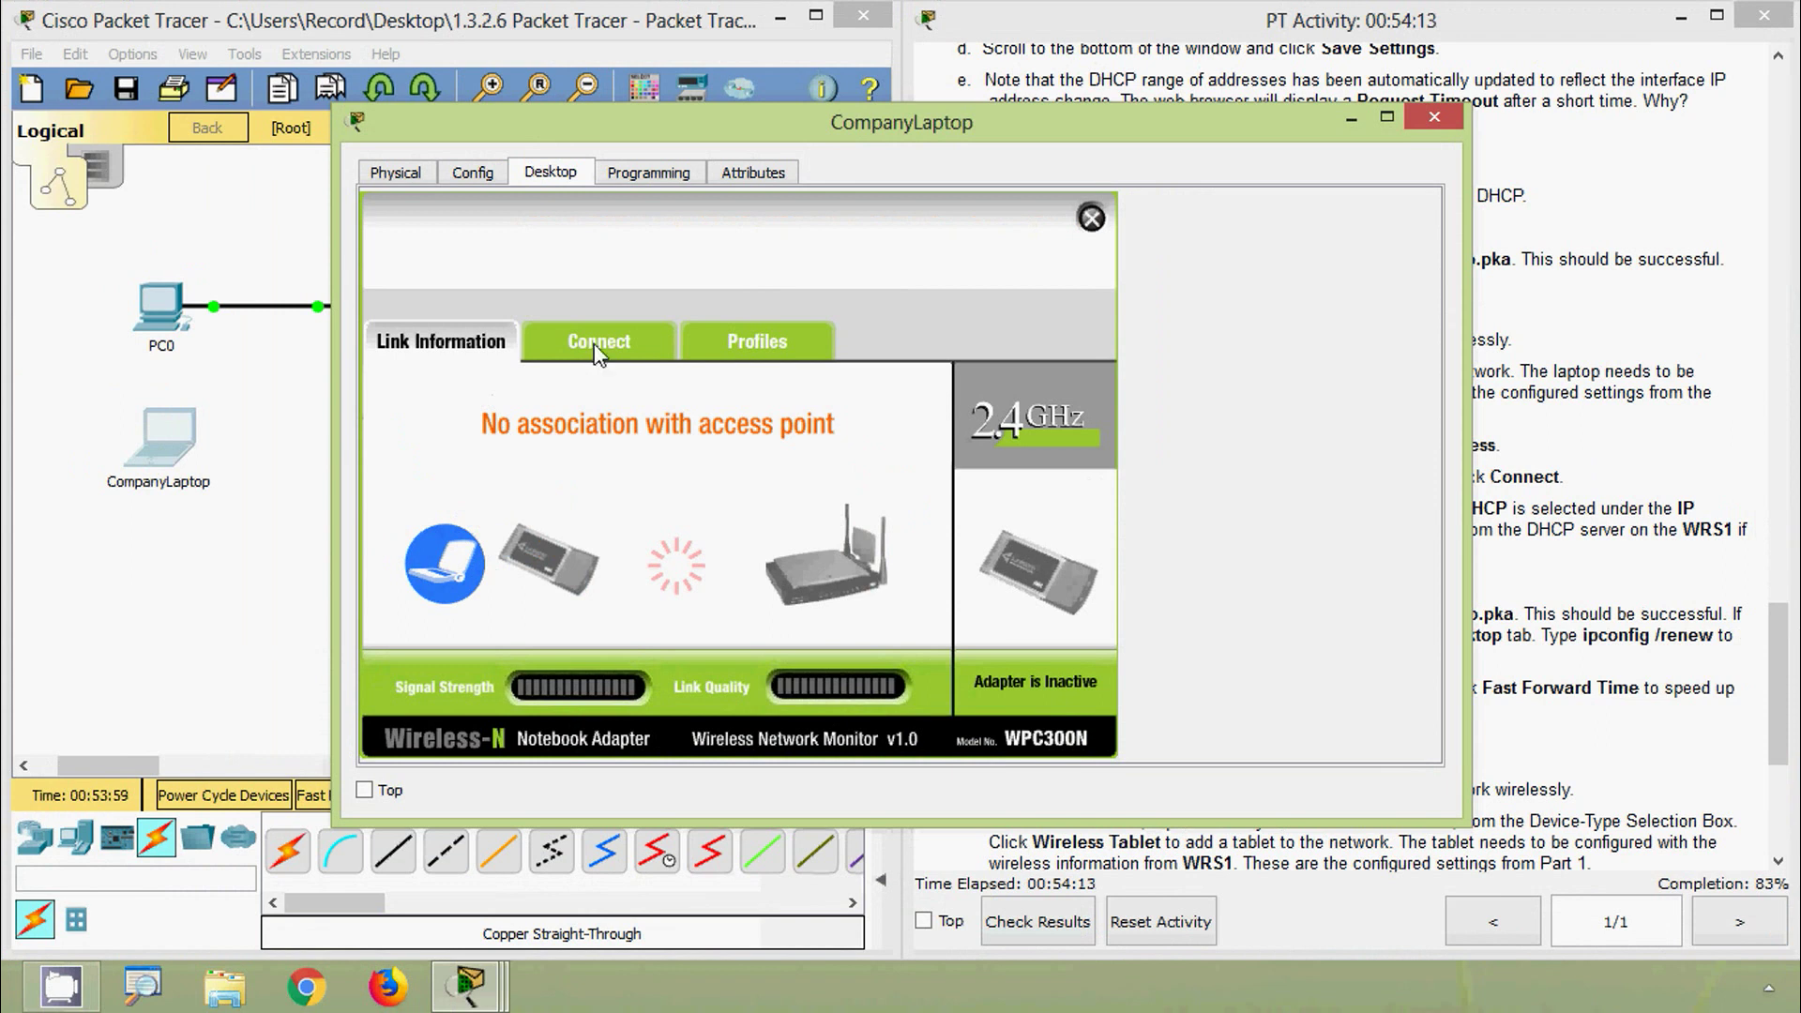
click(594, 343)
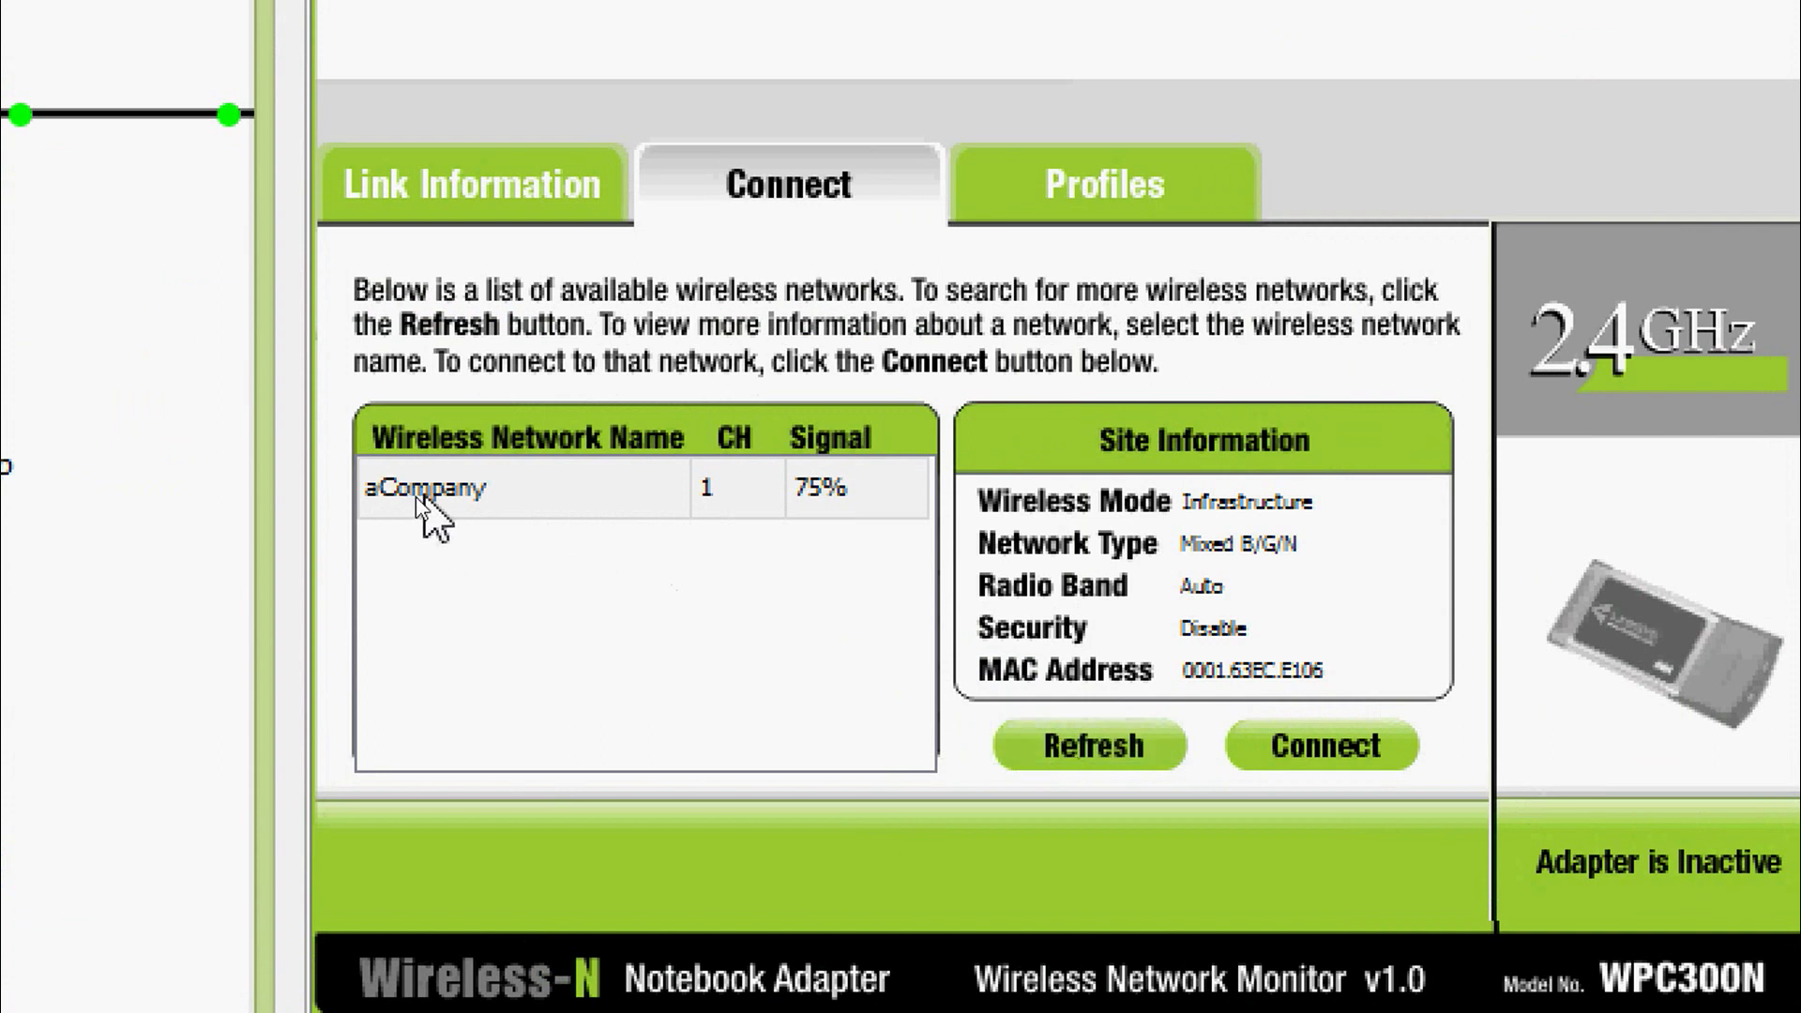
click(418, 498)
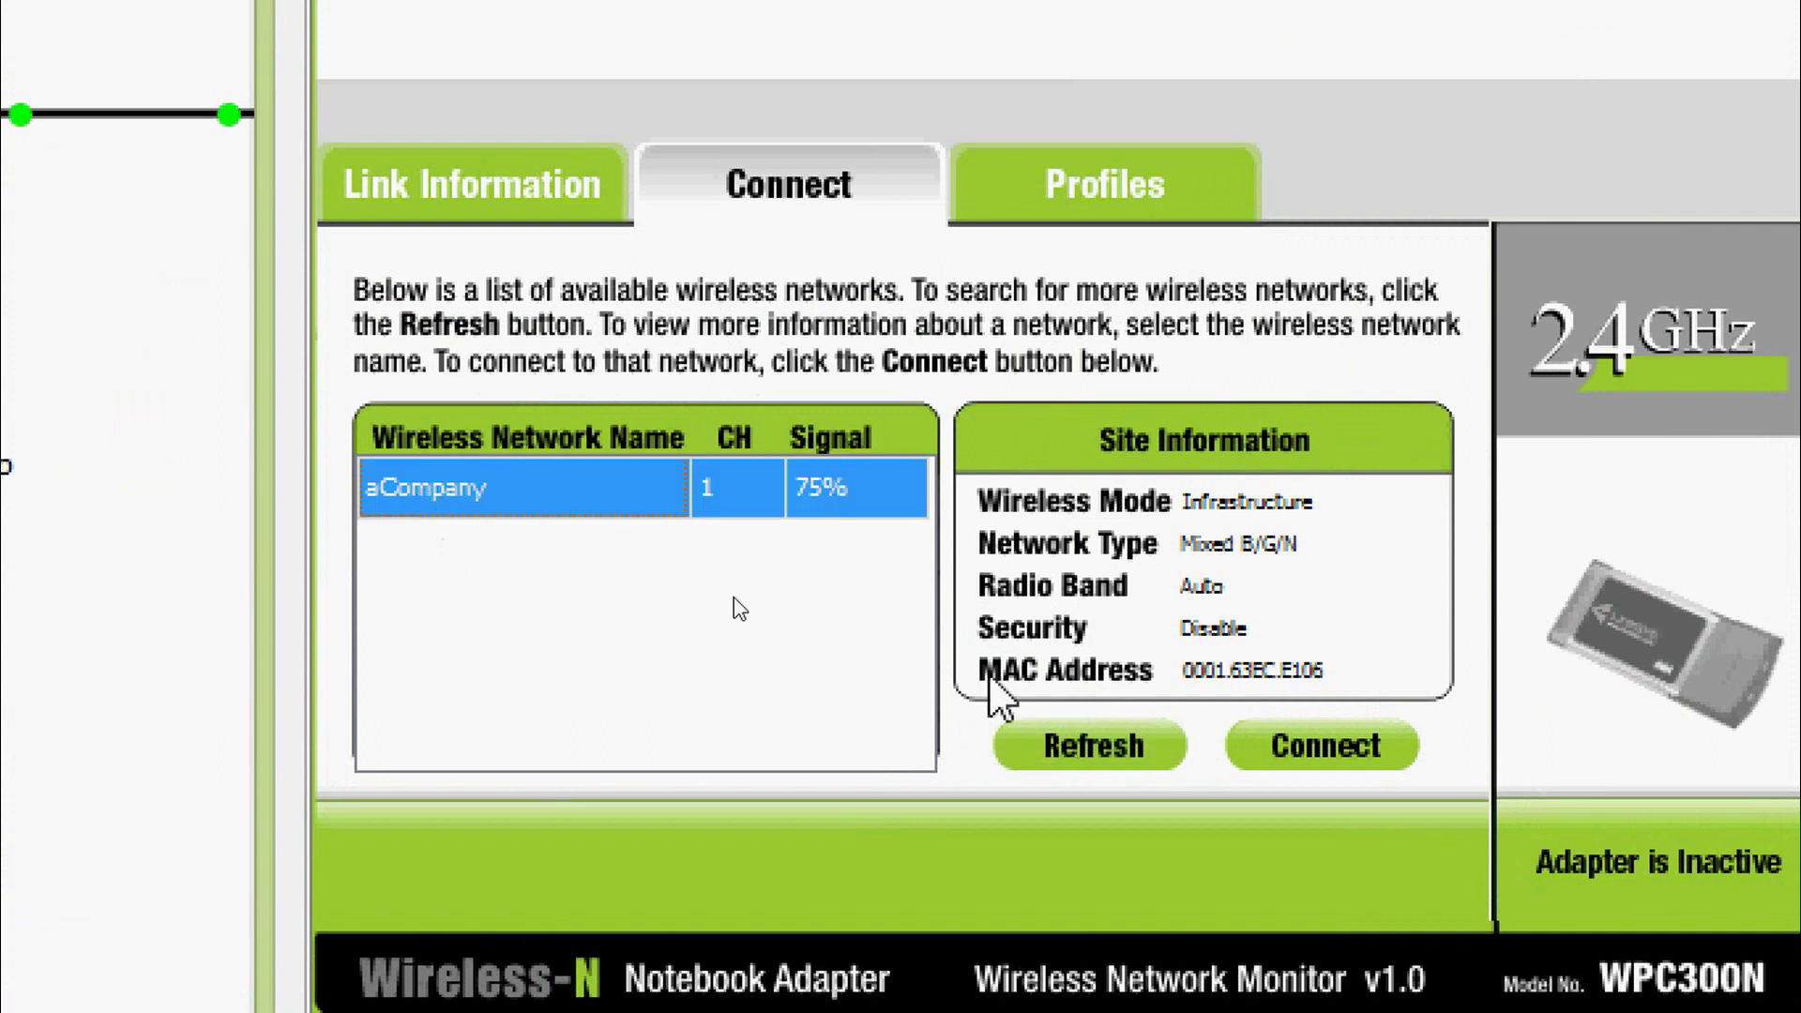
click(1297, 786)
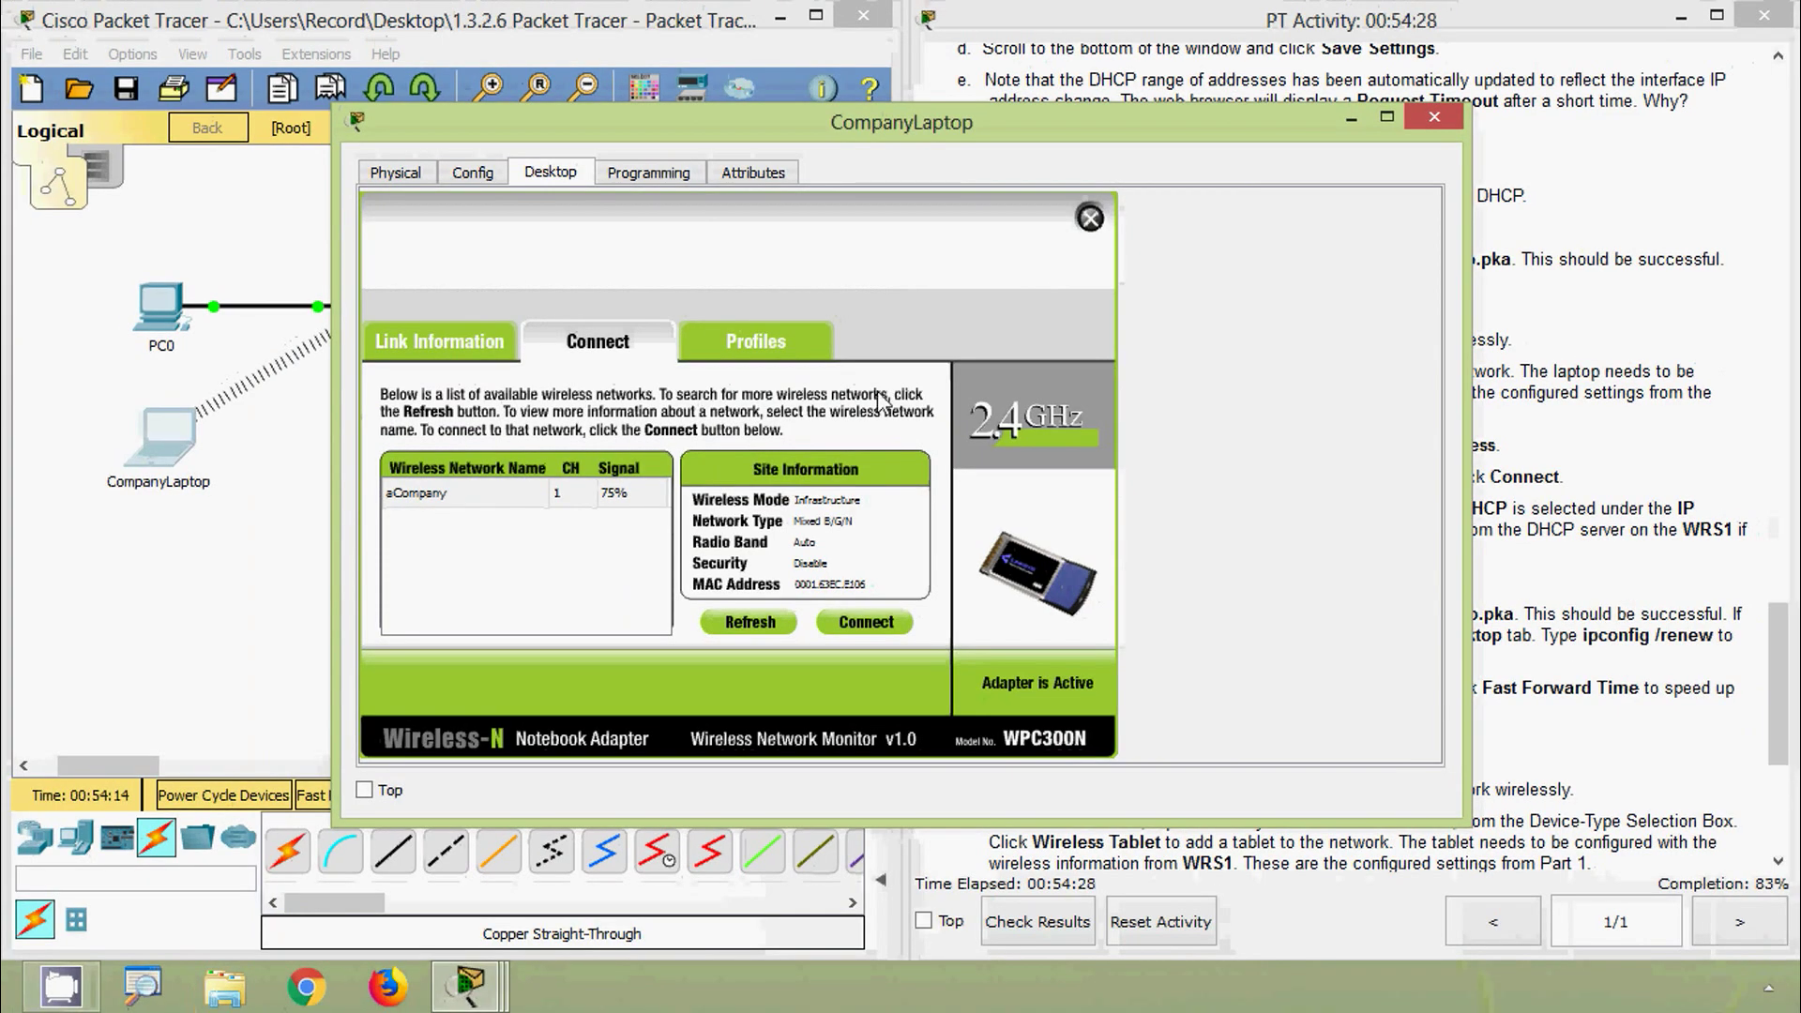
click(1090, 223)
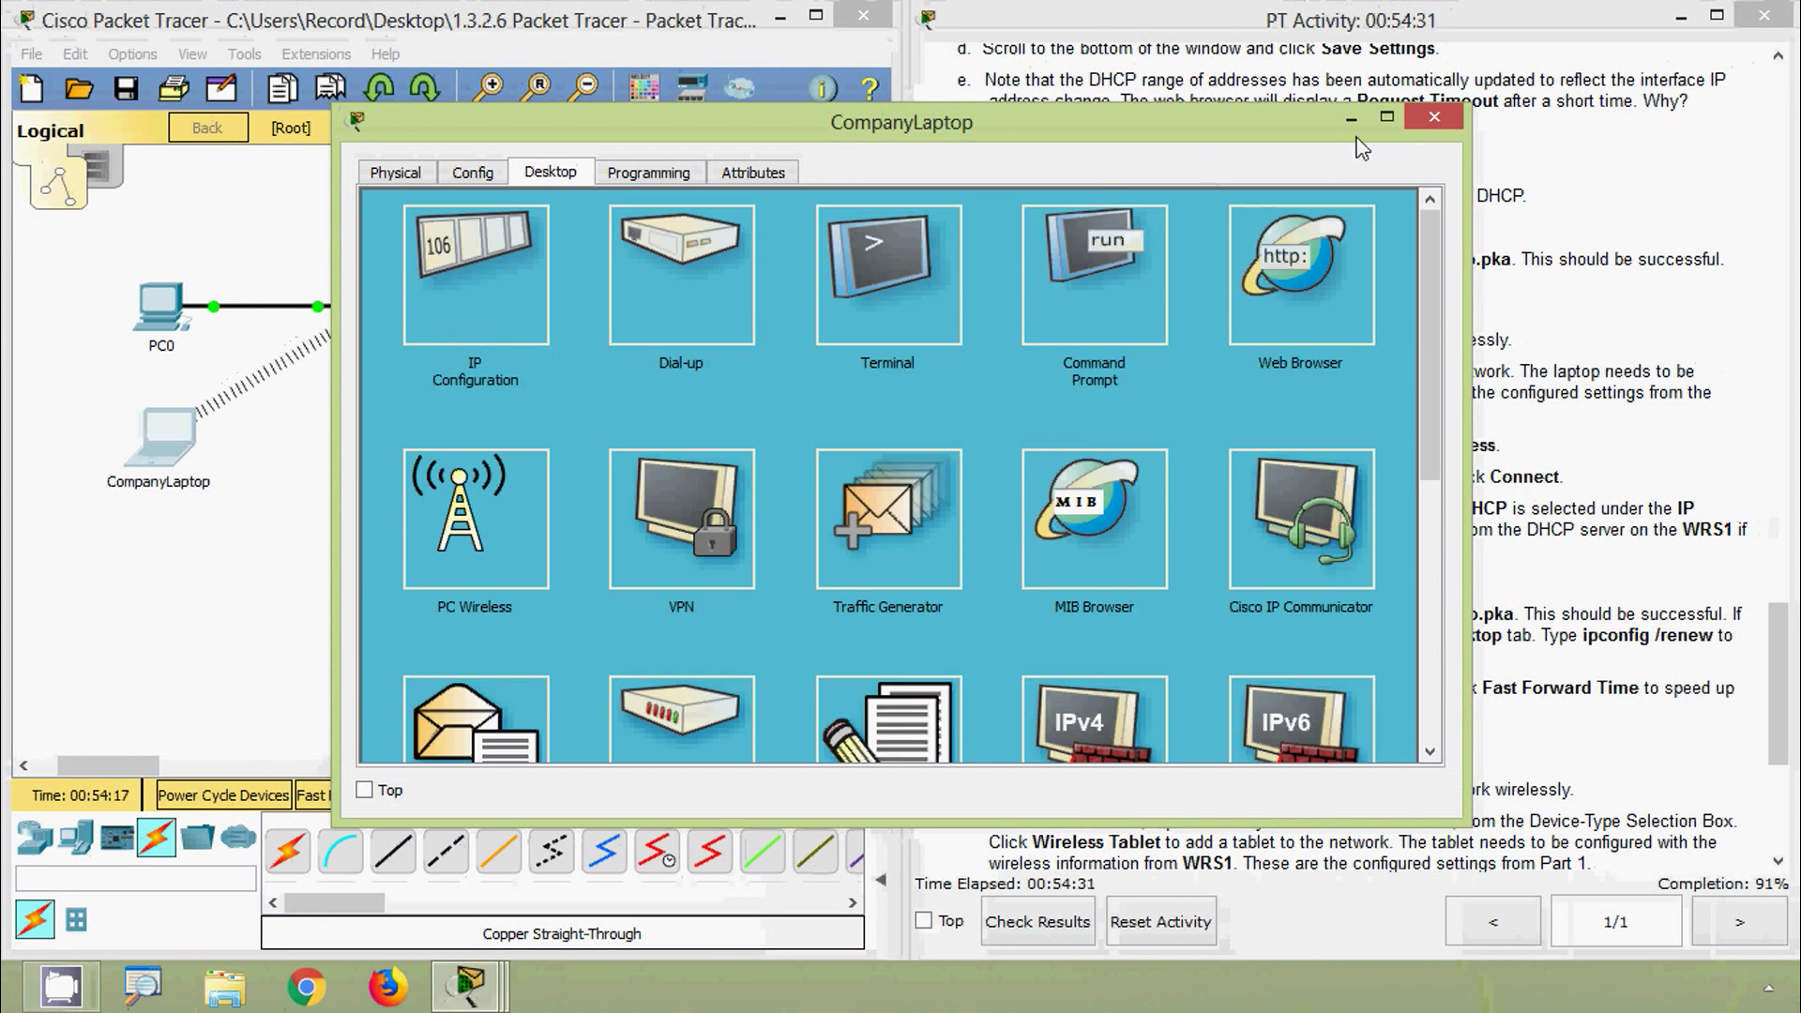
click(1434, 123)
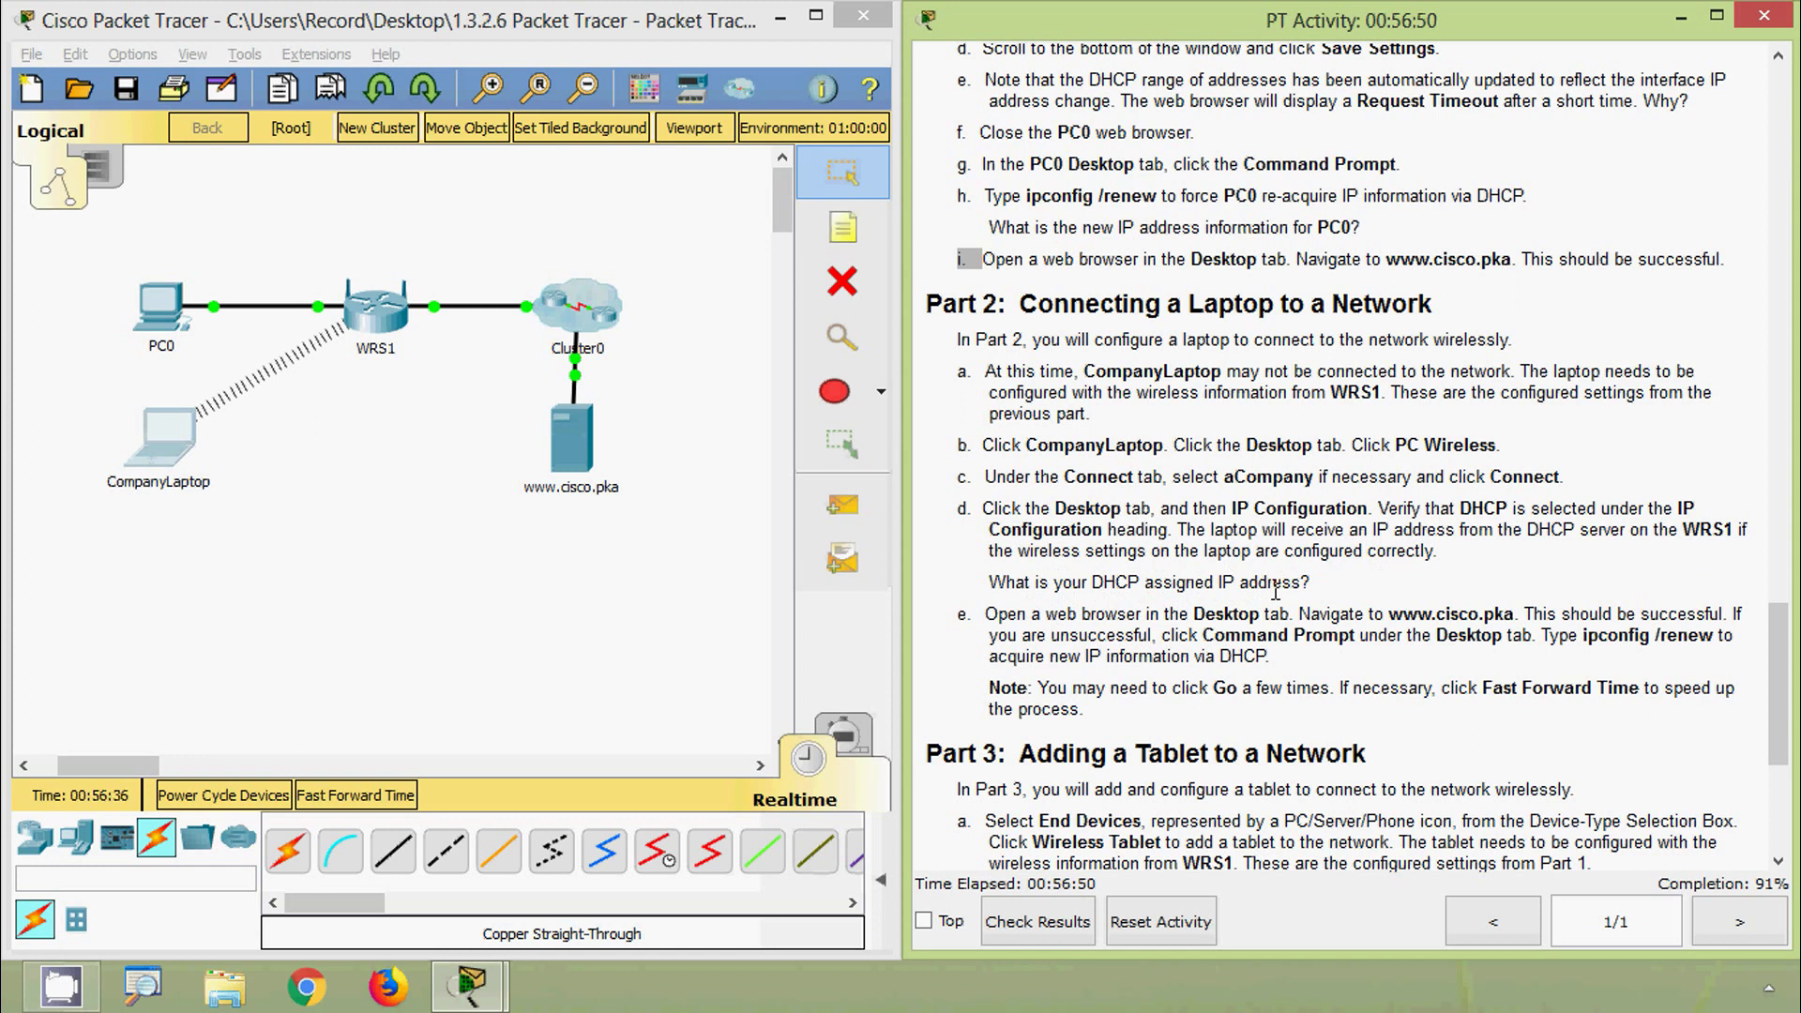
click(175, 452)
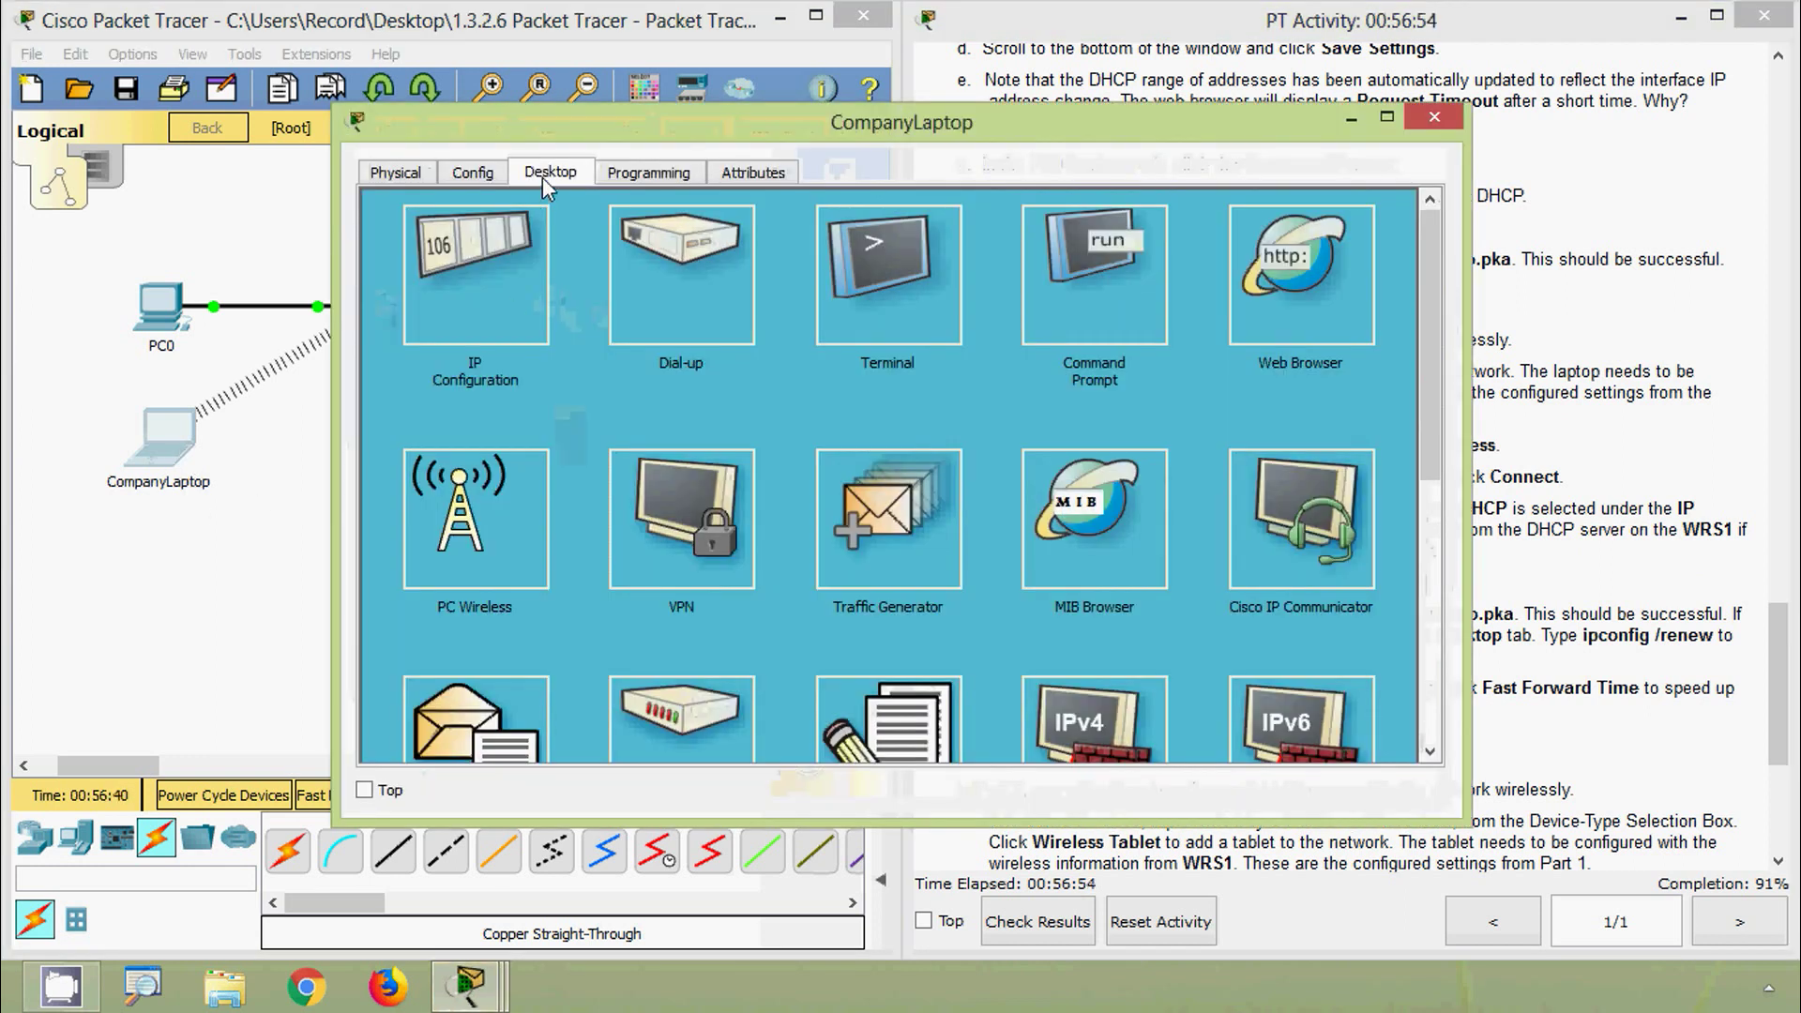
click(507, 295)
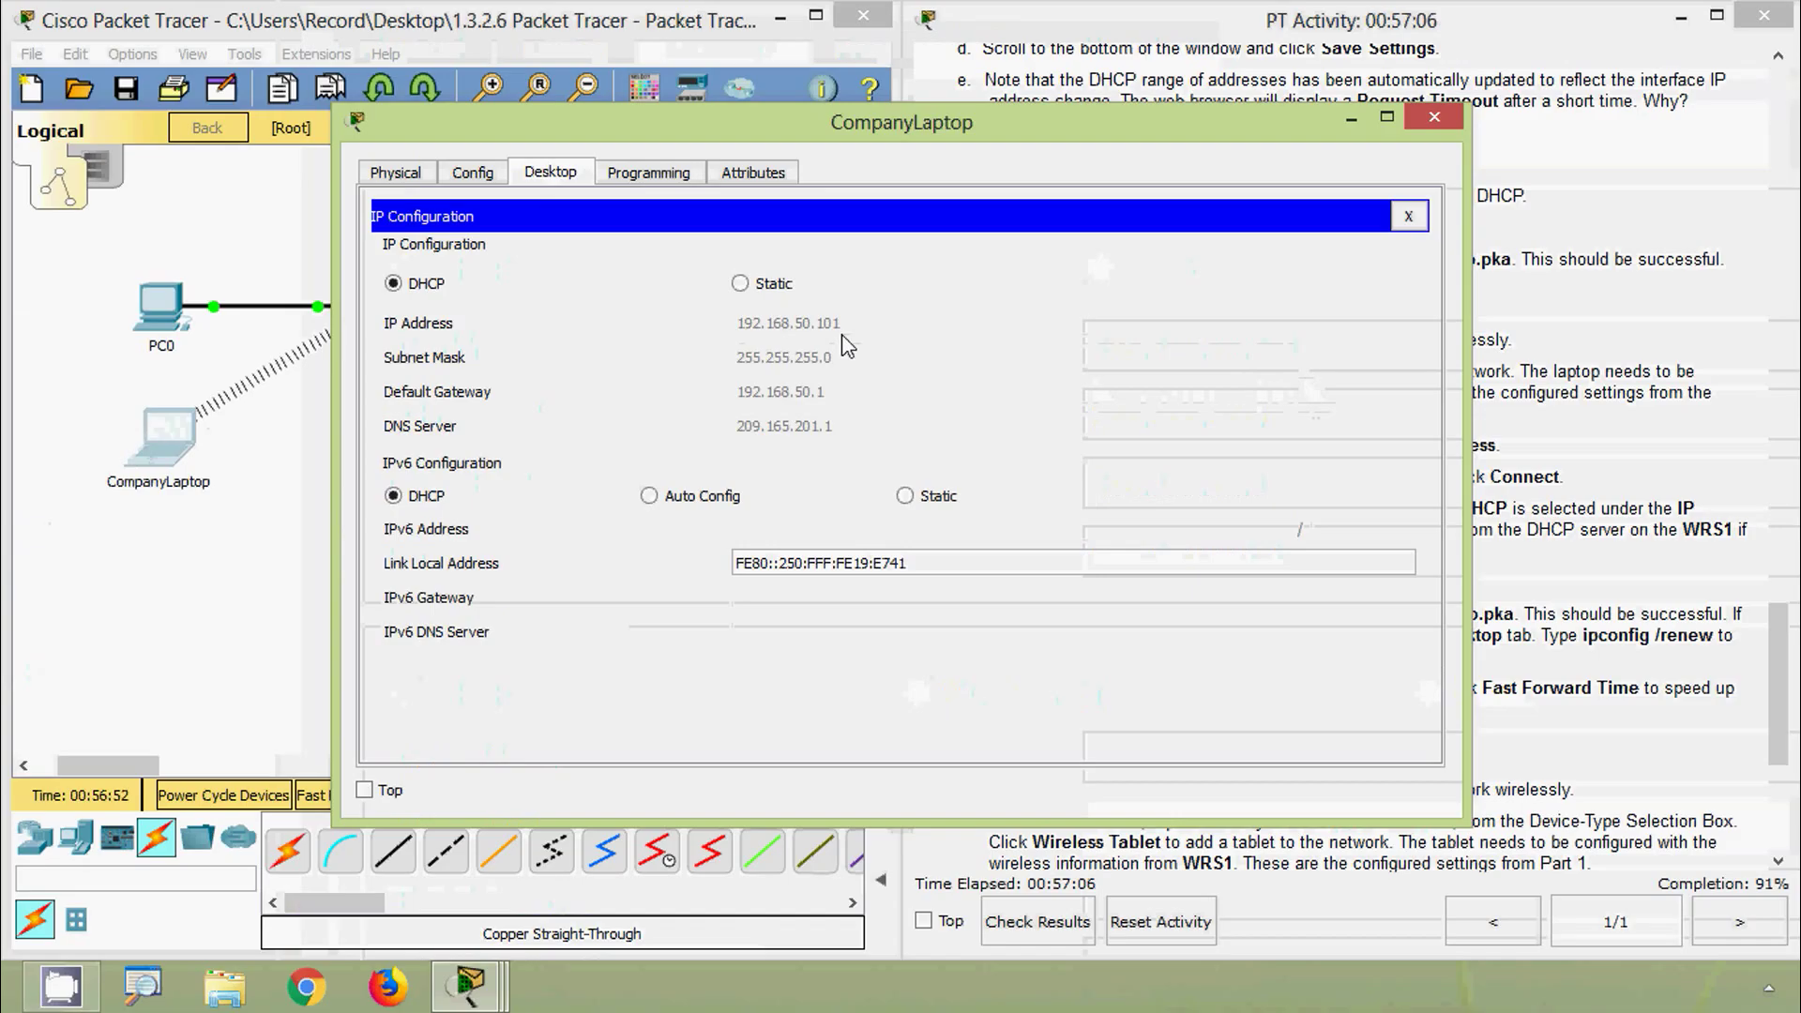
click(1351, 117)
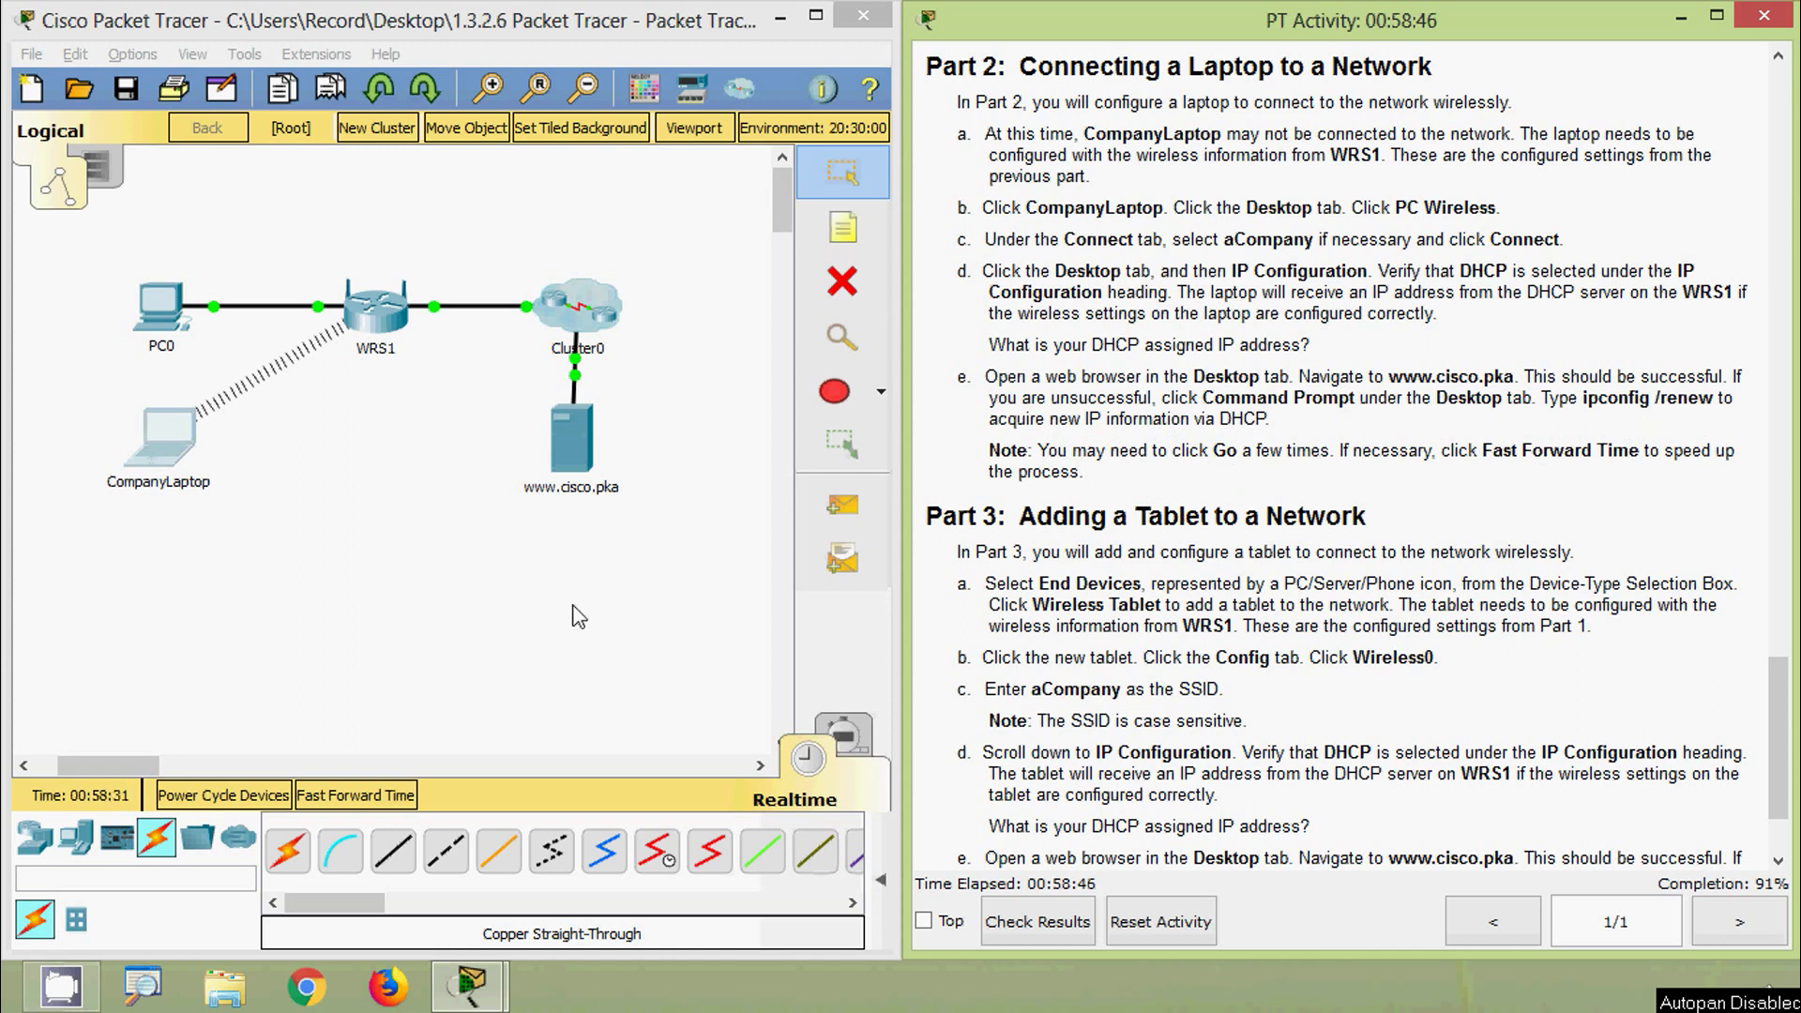
click(529, 615)
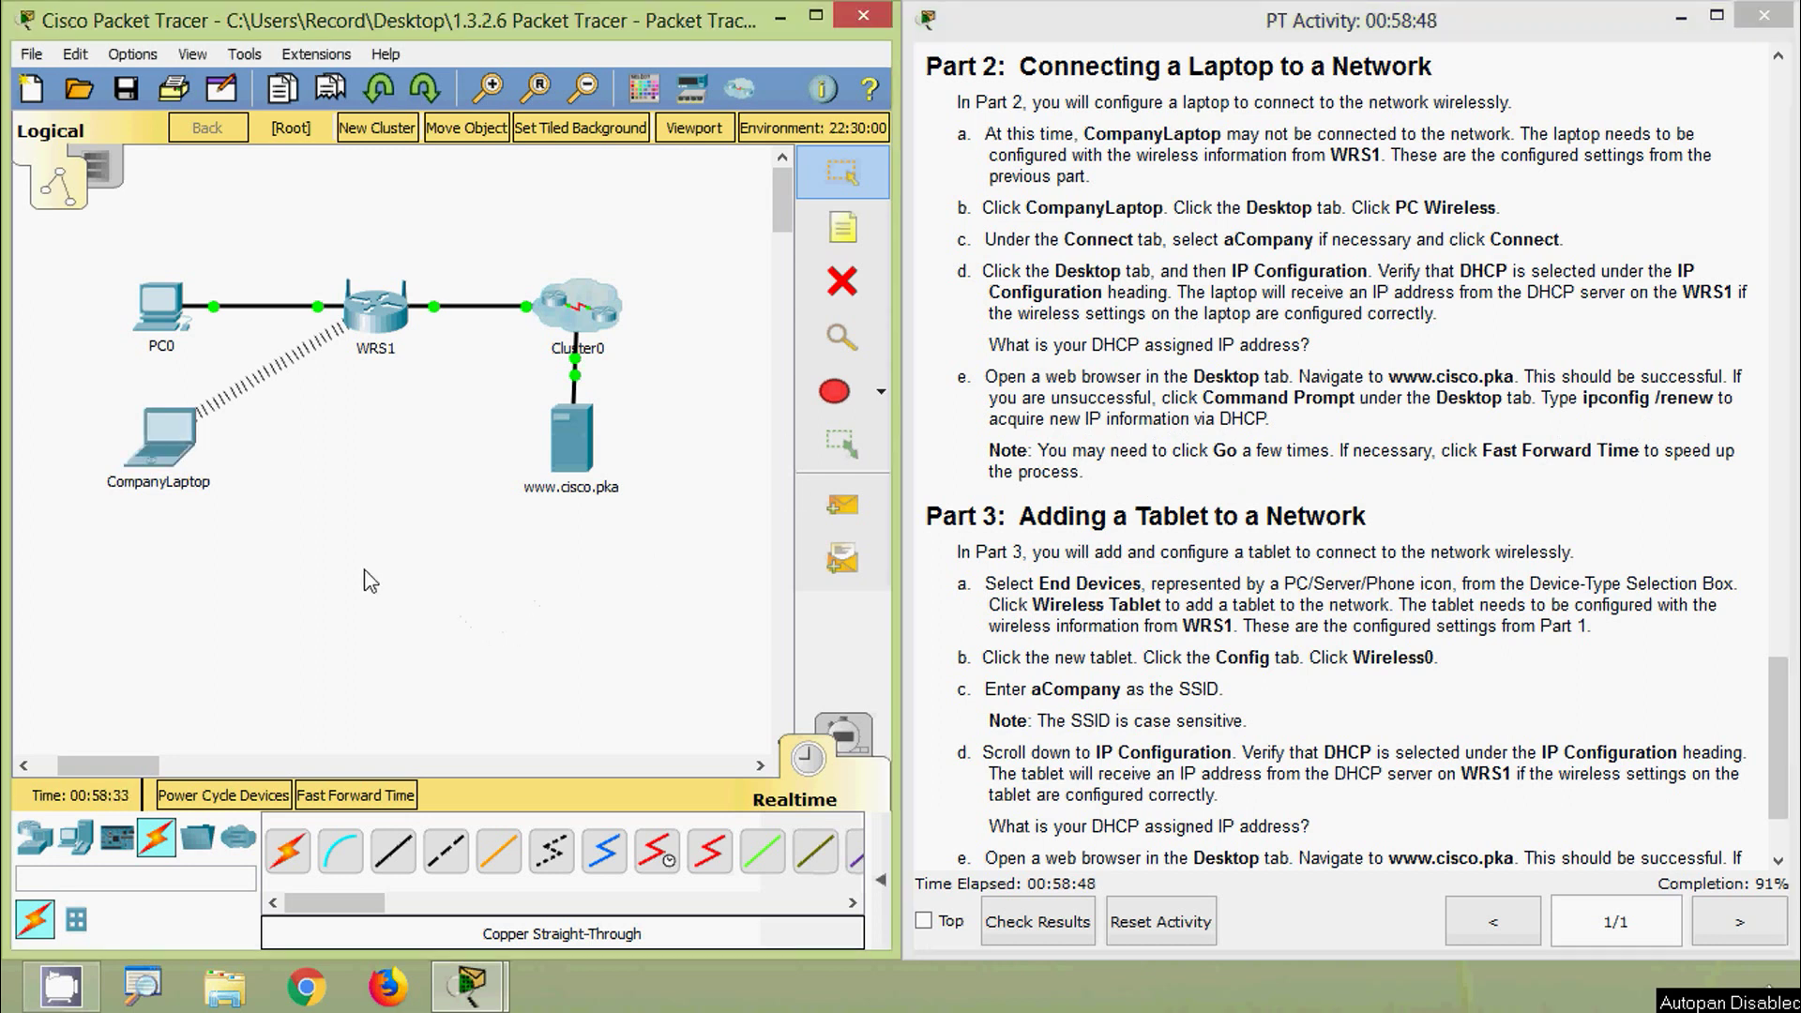
click(170, 437)
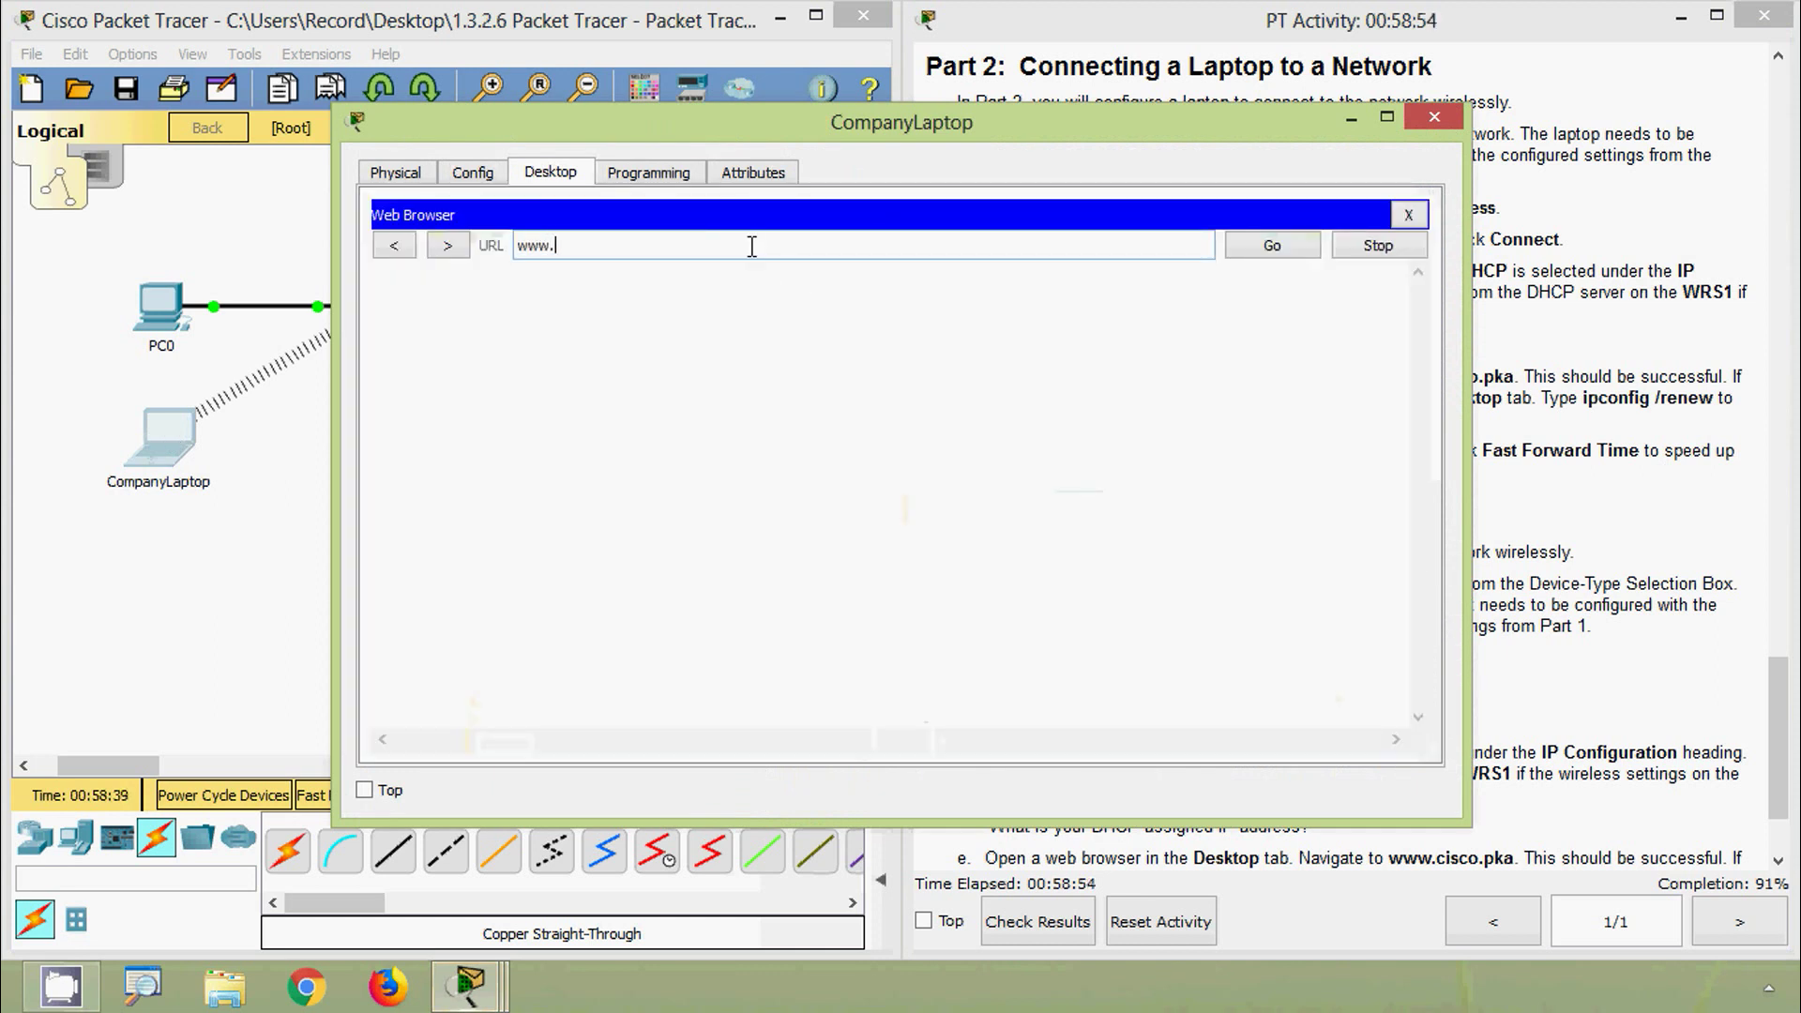
text(www.cisco.pka)
click(1248, 247)
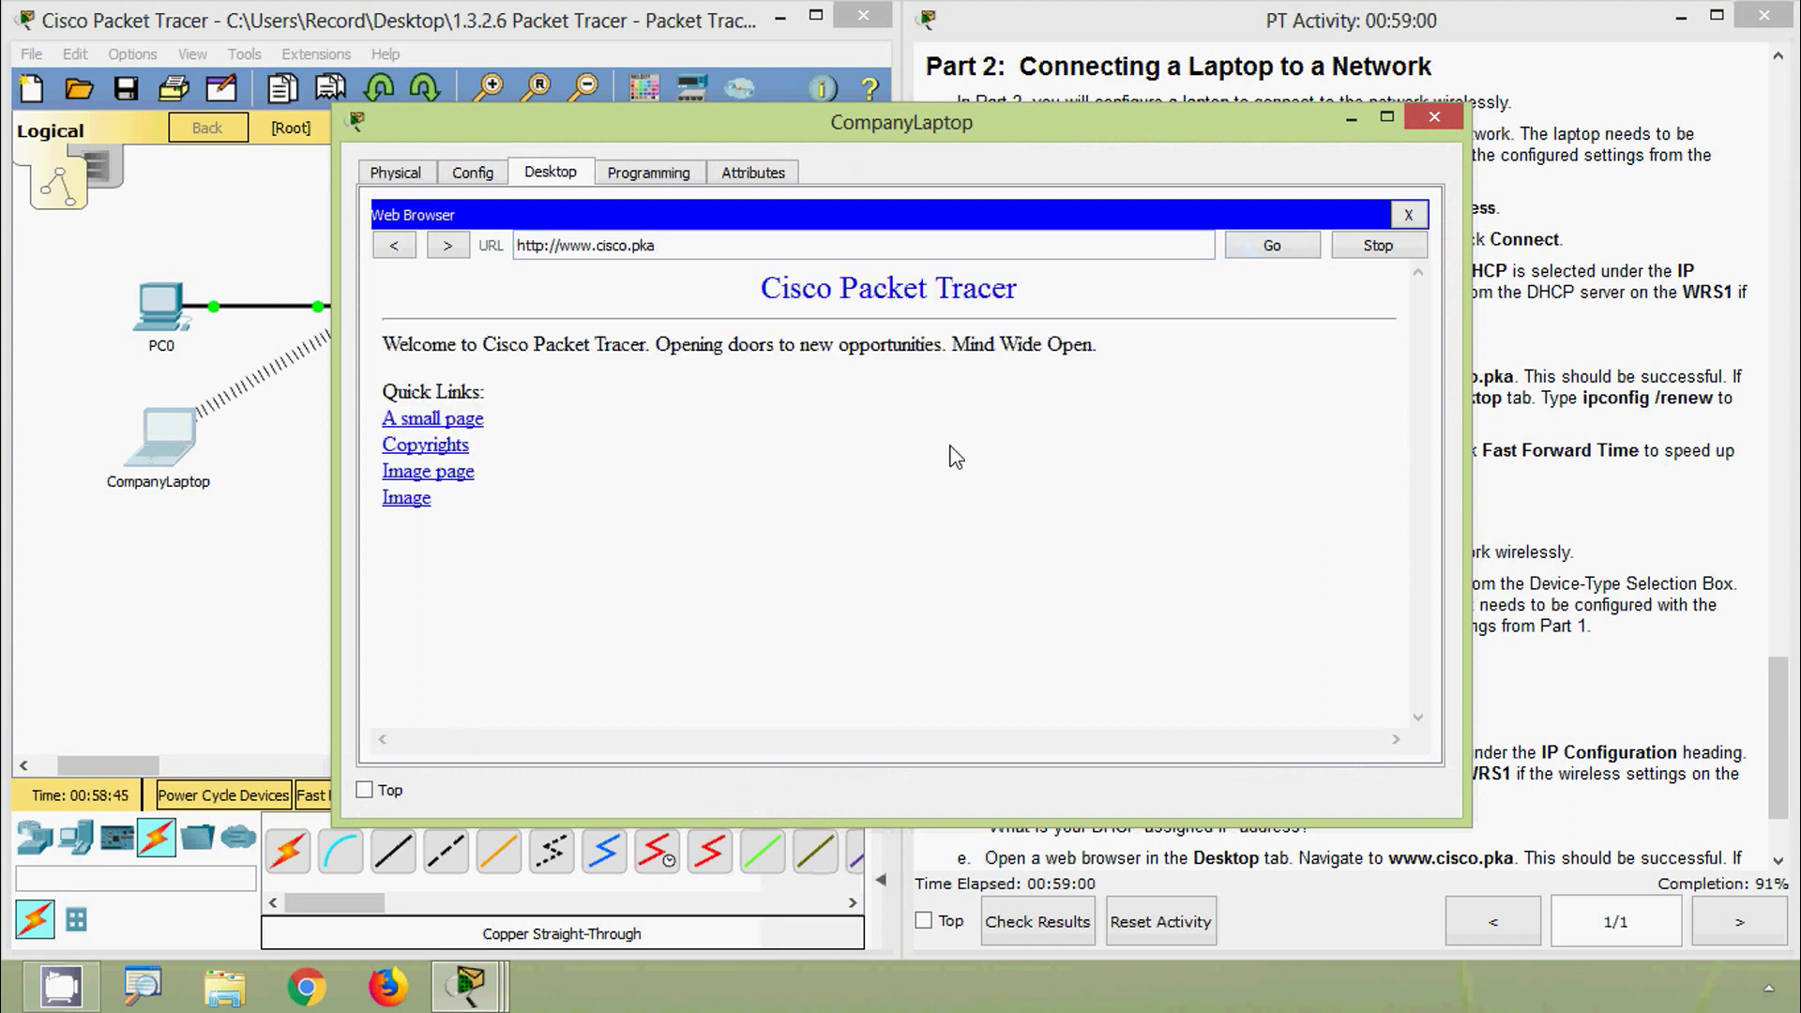
click(1431, 117)
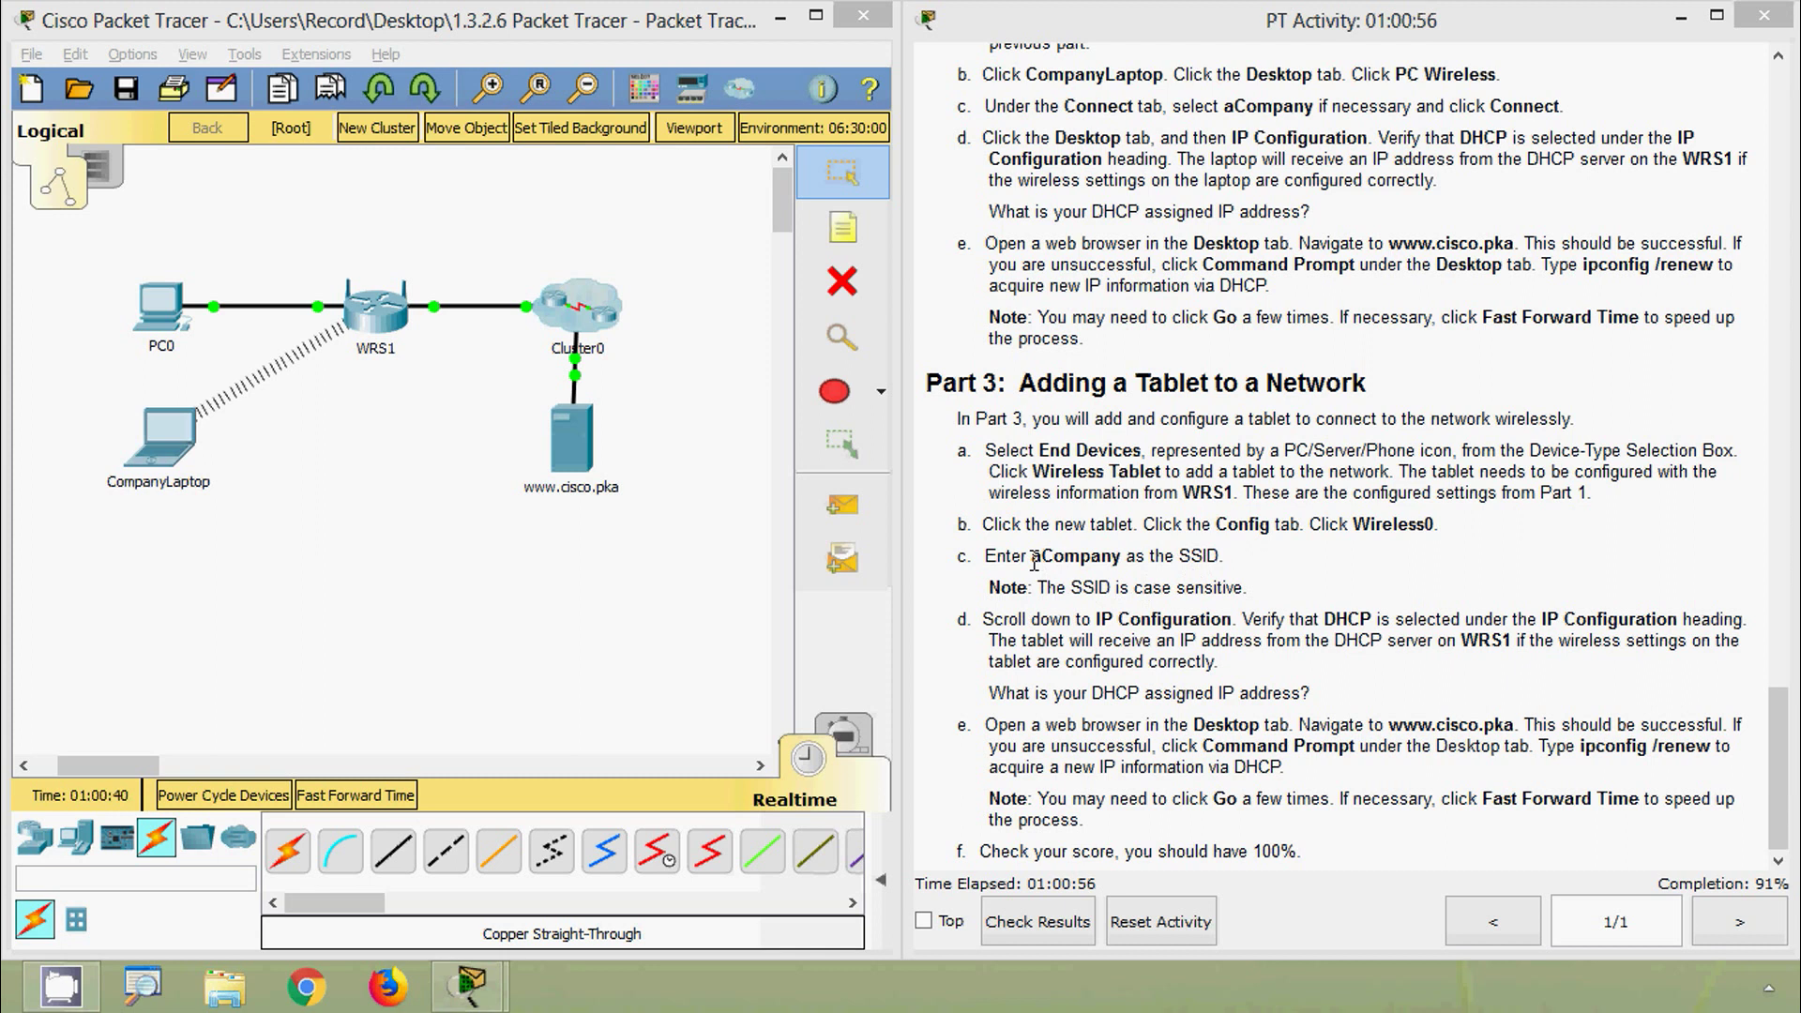
- Place a new wireless tablet, Tablet PC0, on the topology from End Devices
drag(1033, 561, 1124, 560)
click(1143, 589)
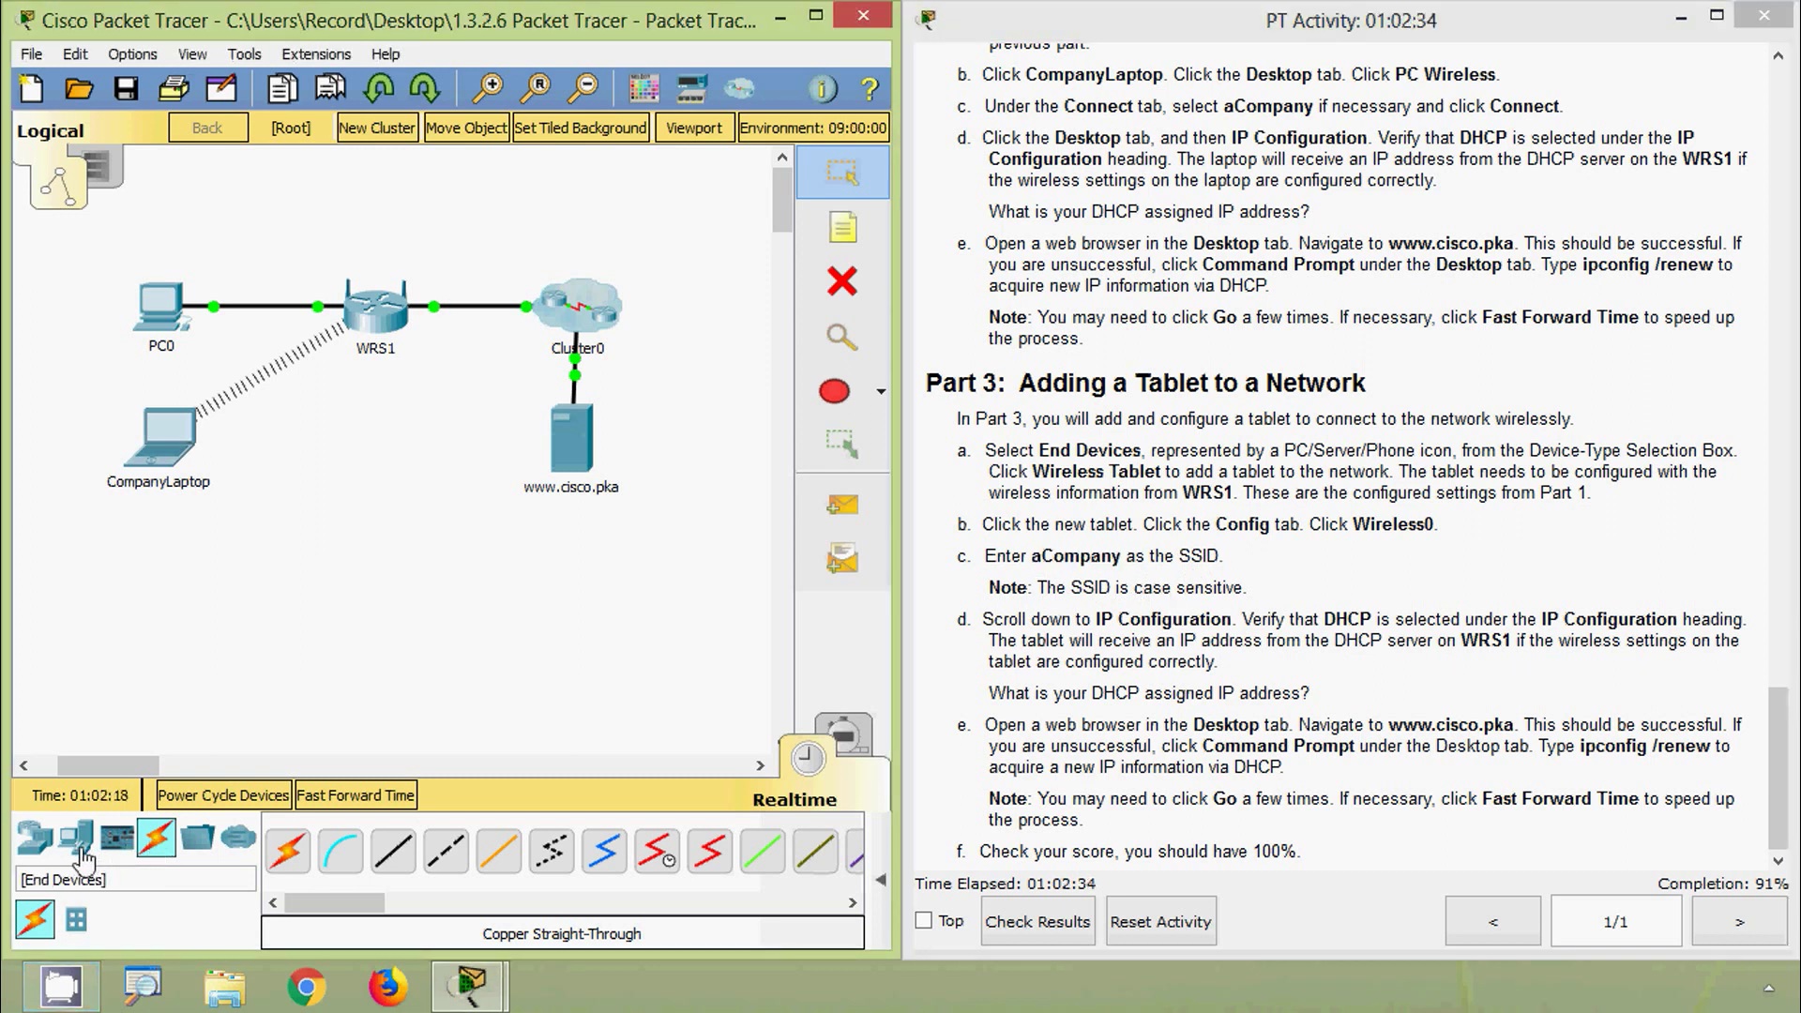
click(78, 842)
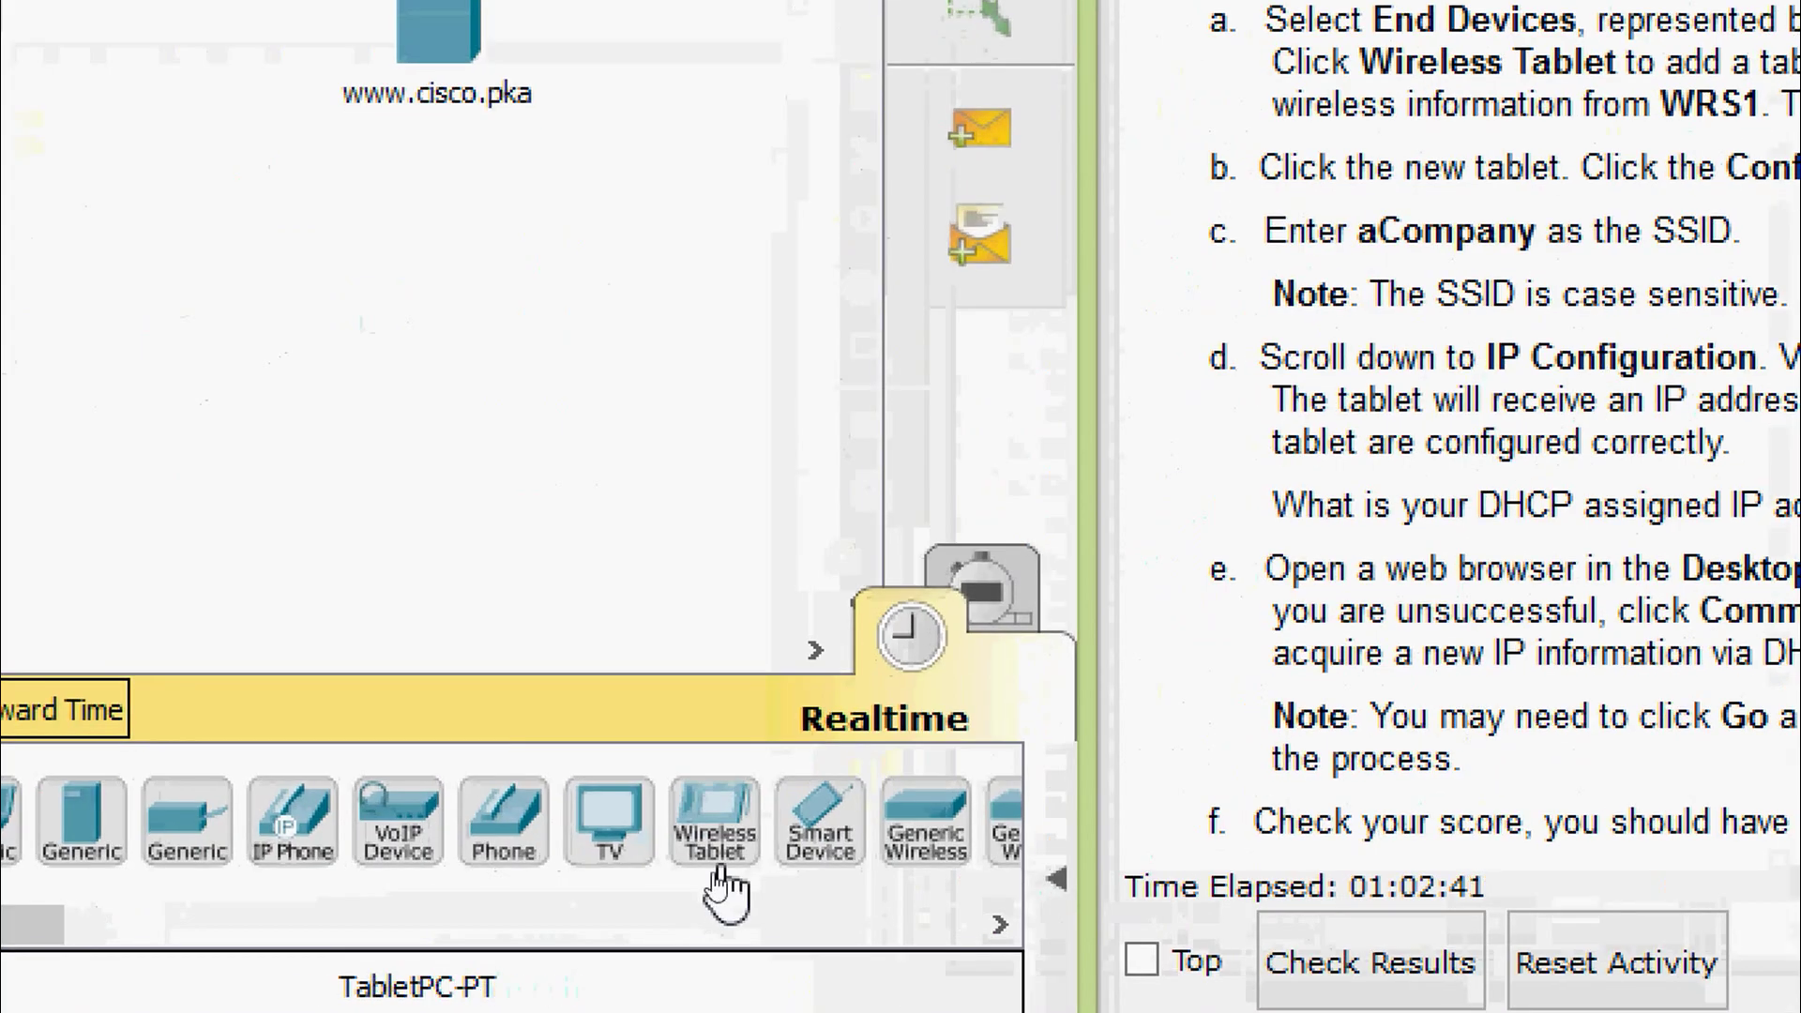
click(729, 837)
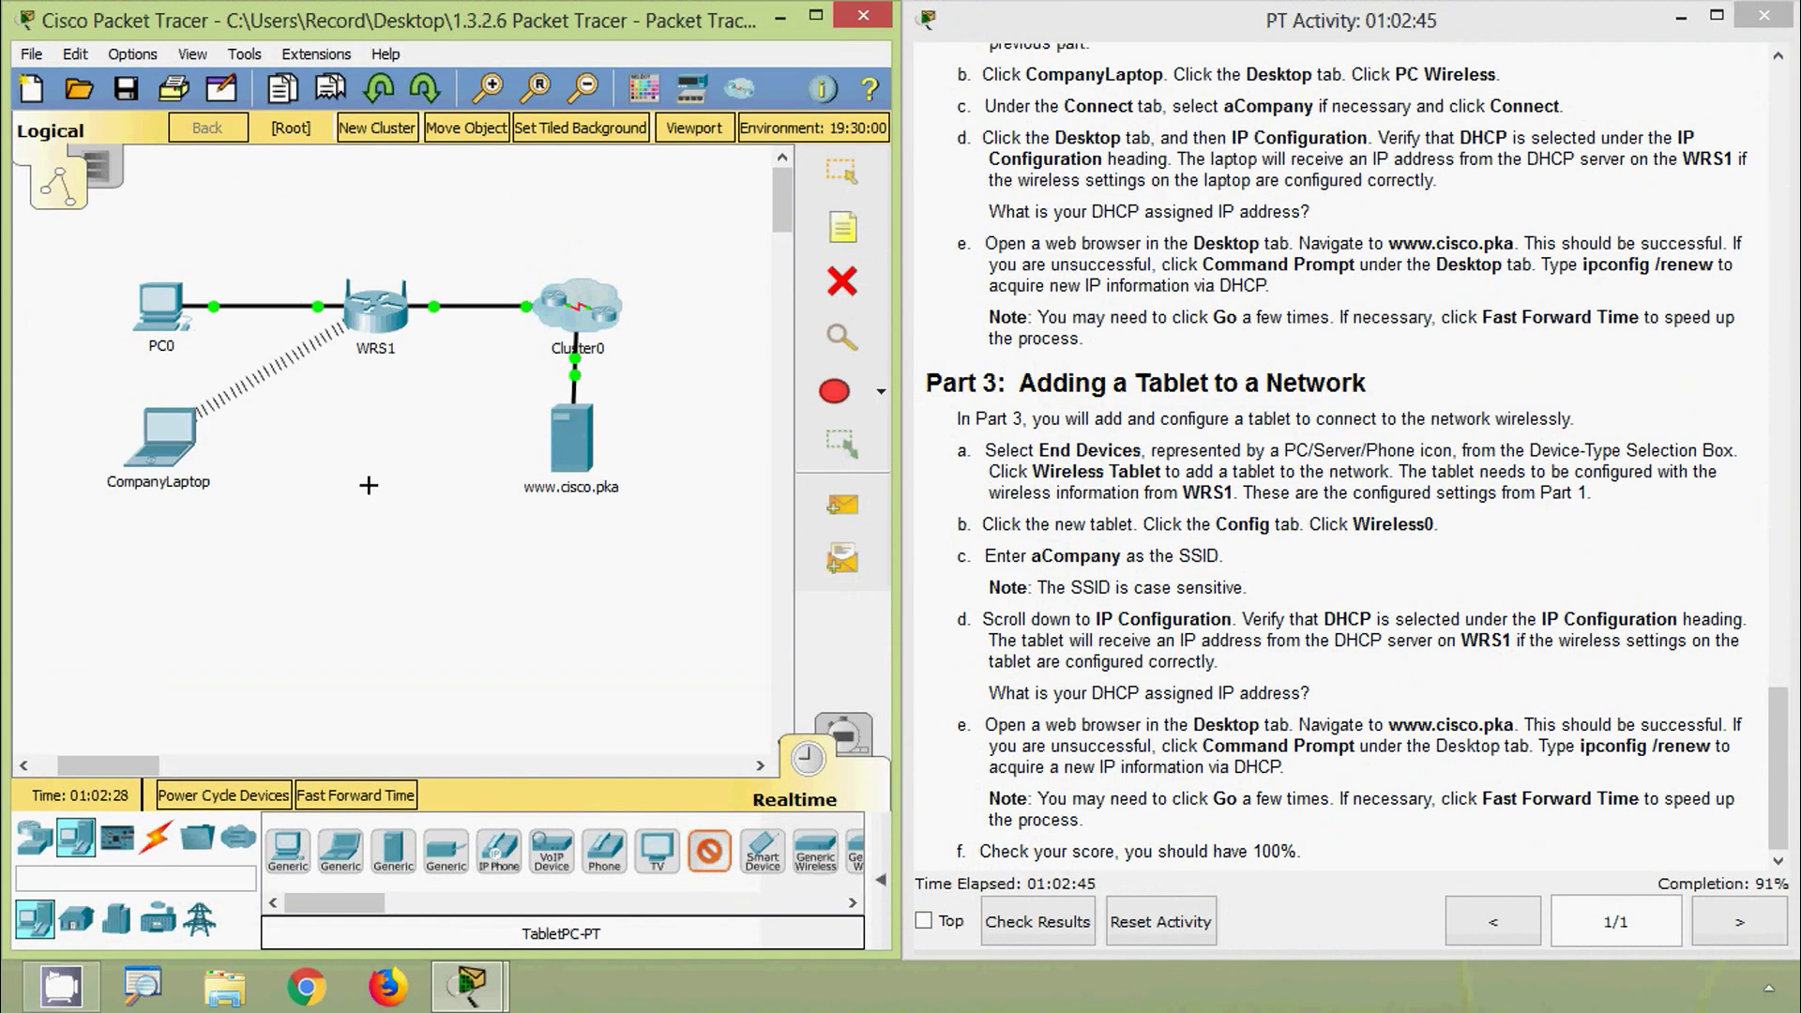
click(373, 460)
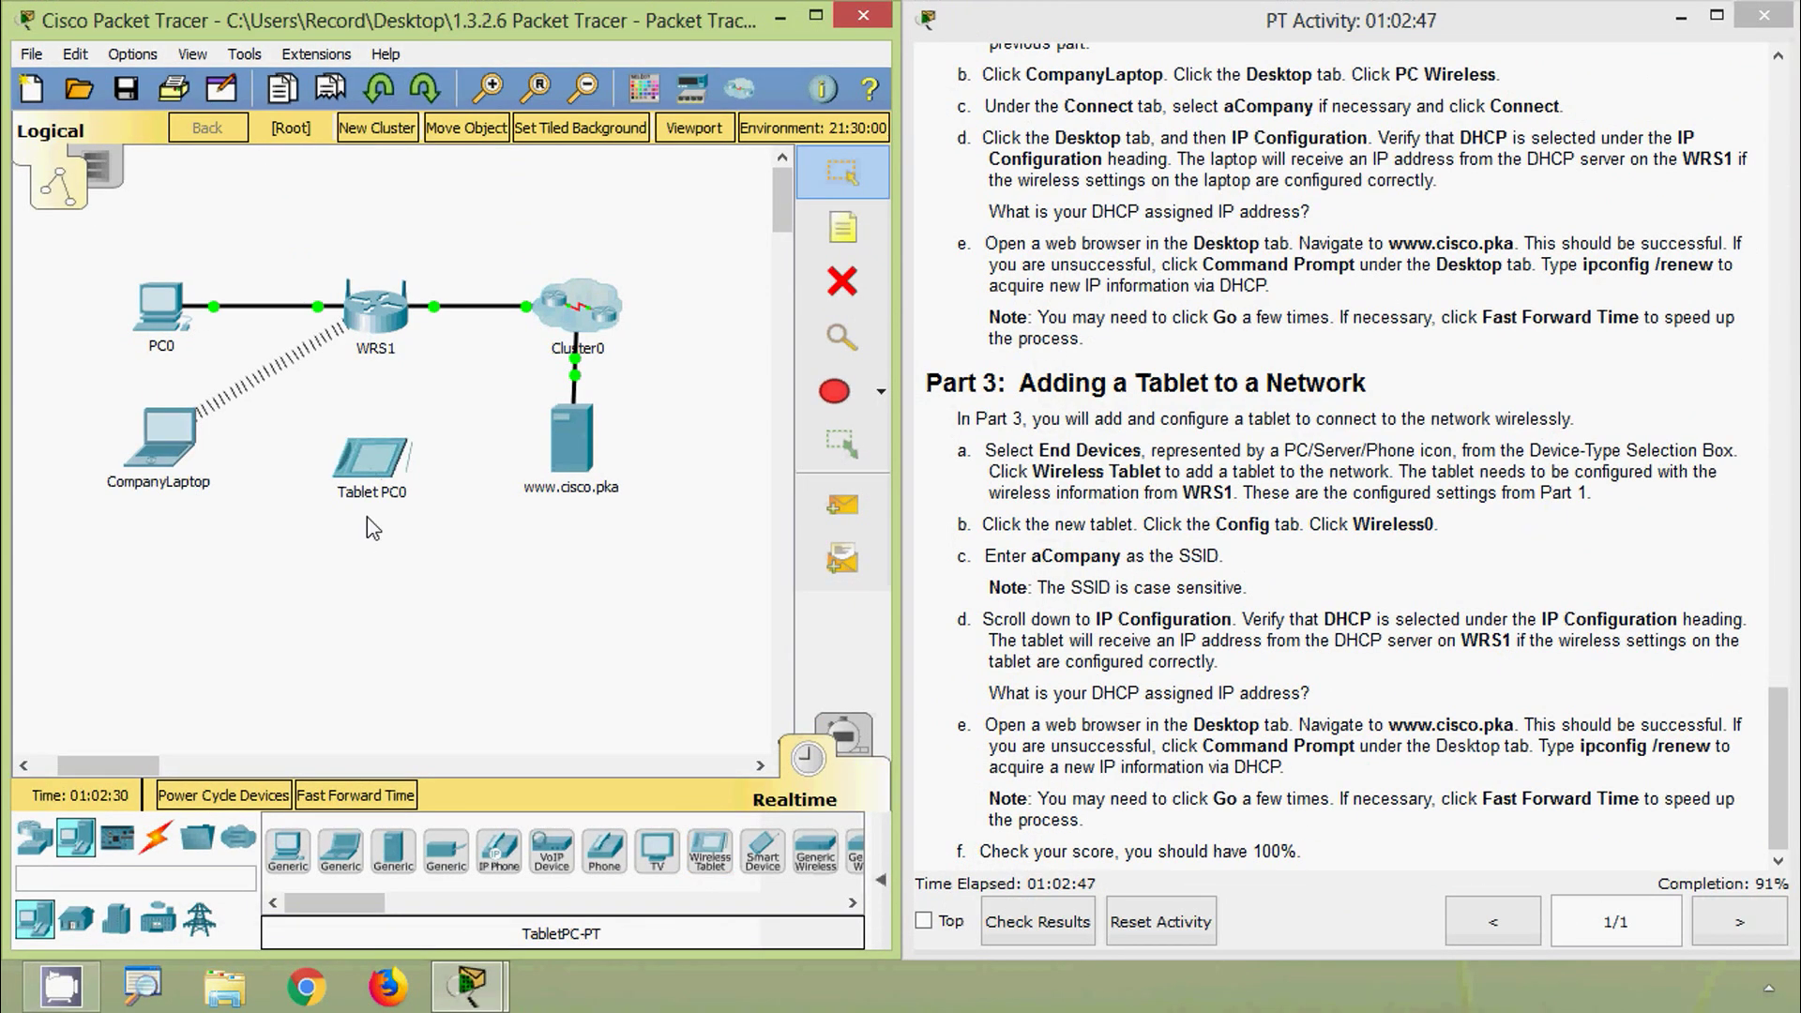
click(427, 628)
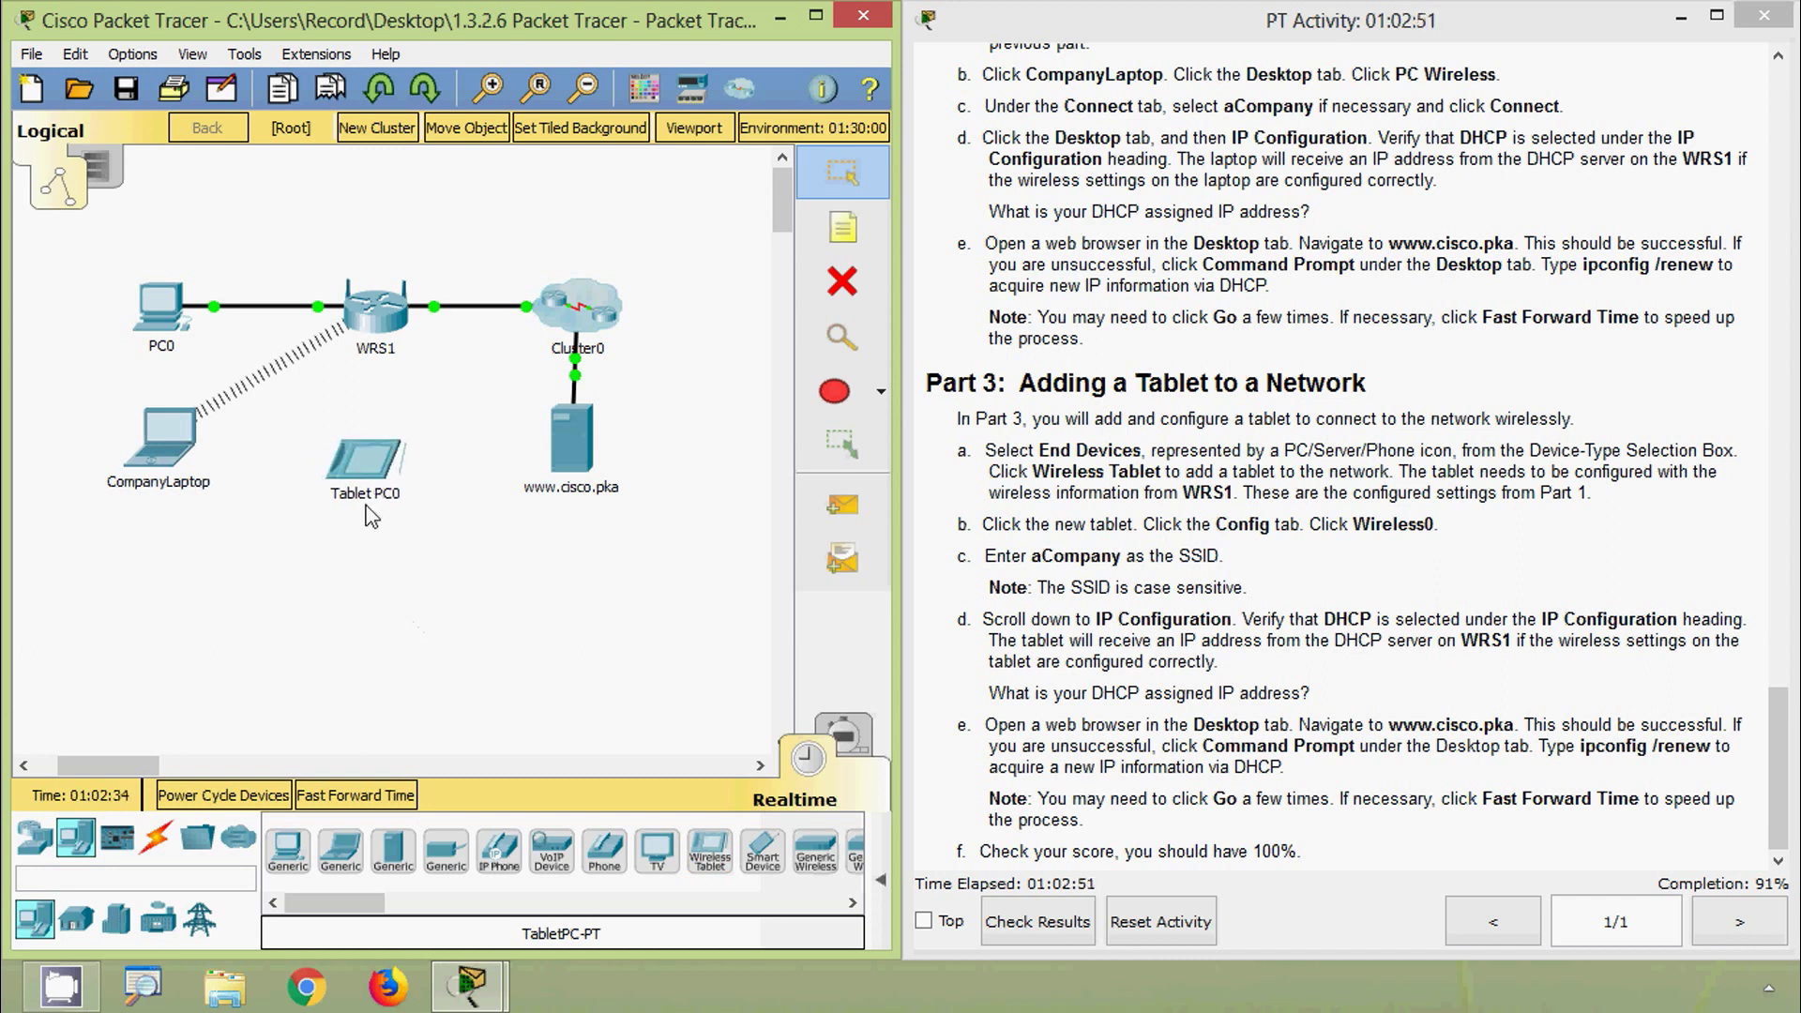
- Change Tablet PC0's Wireless0 SSID from Default to aCompany and close its window
click(368, 474)
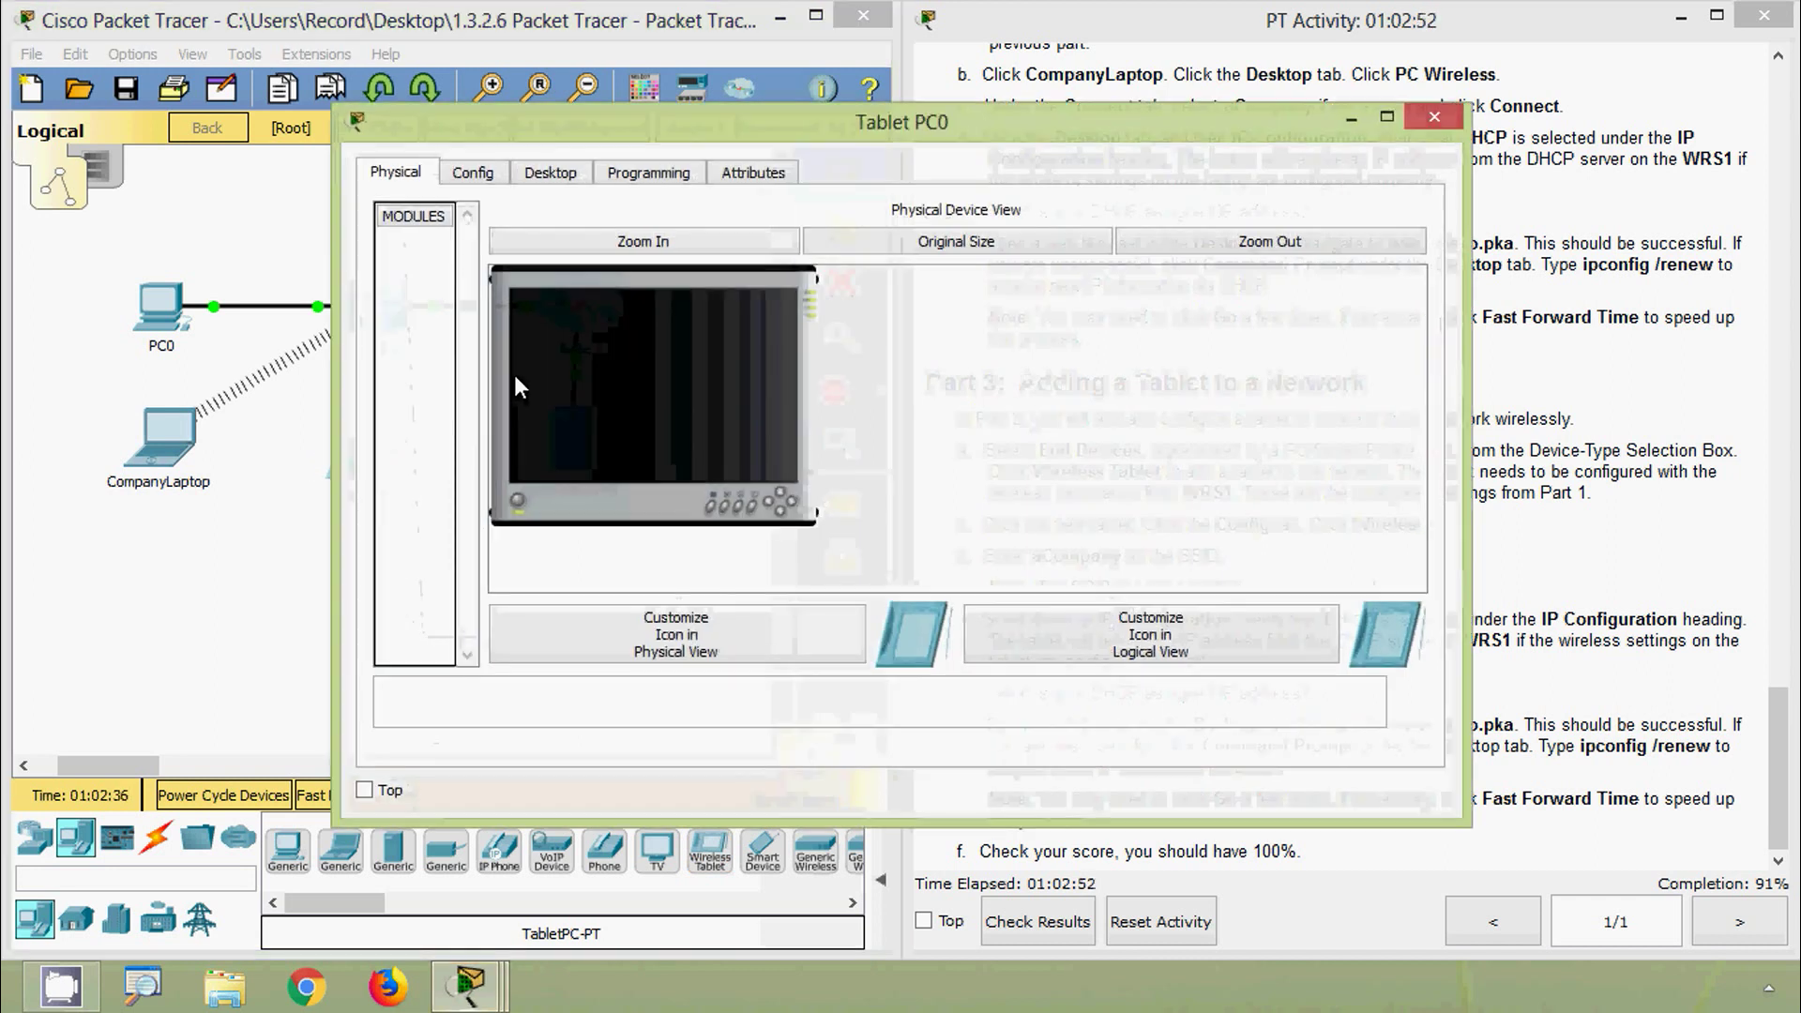
click(472, 173)
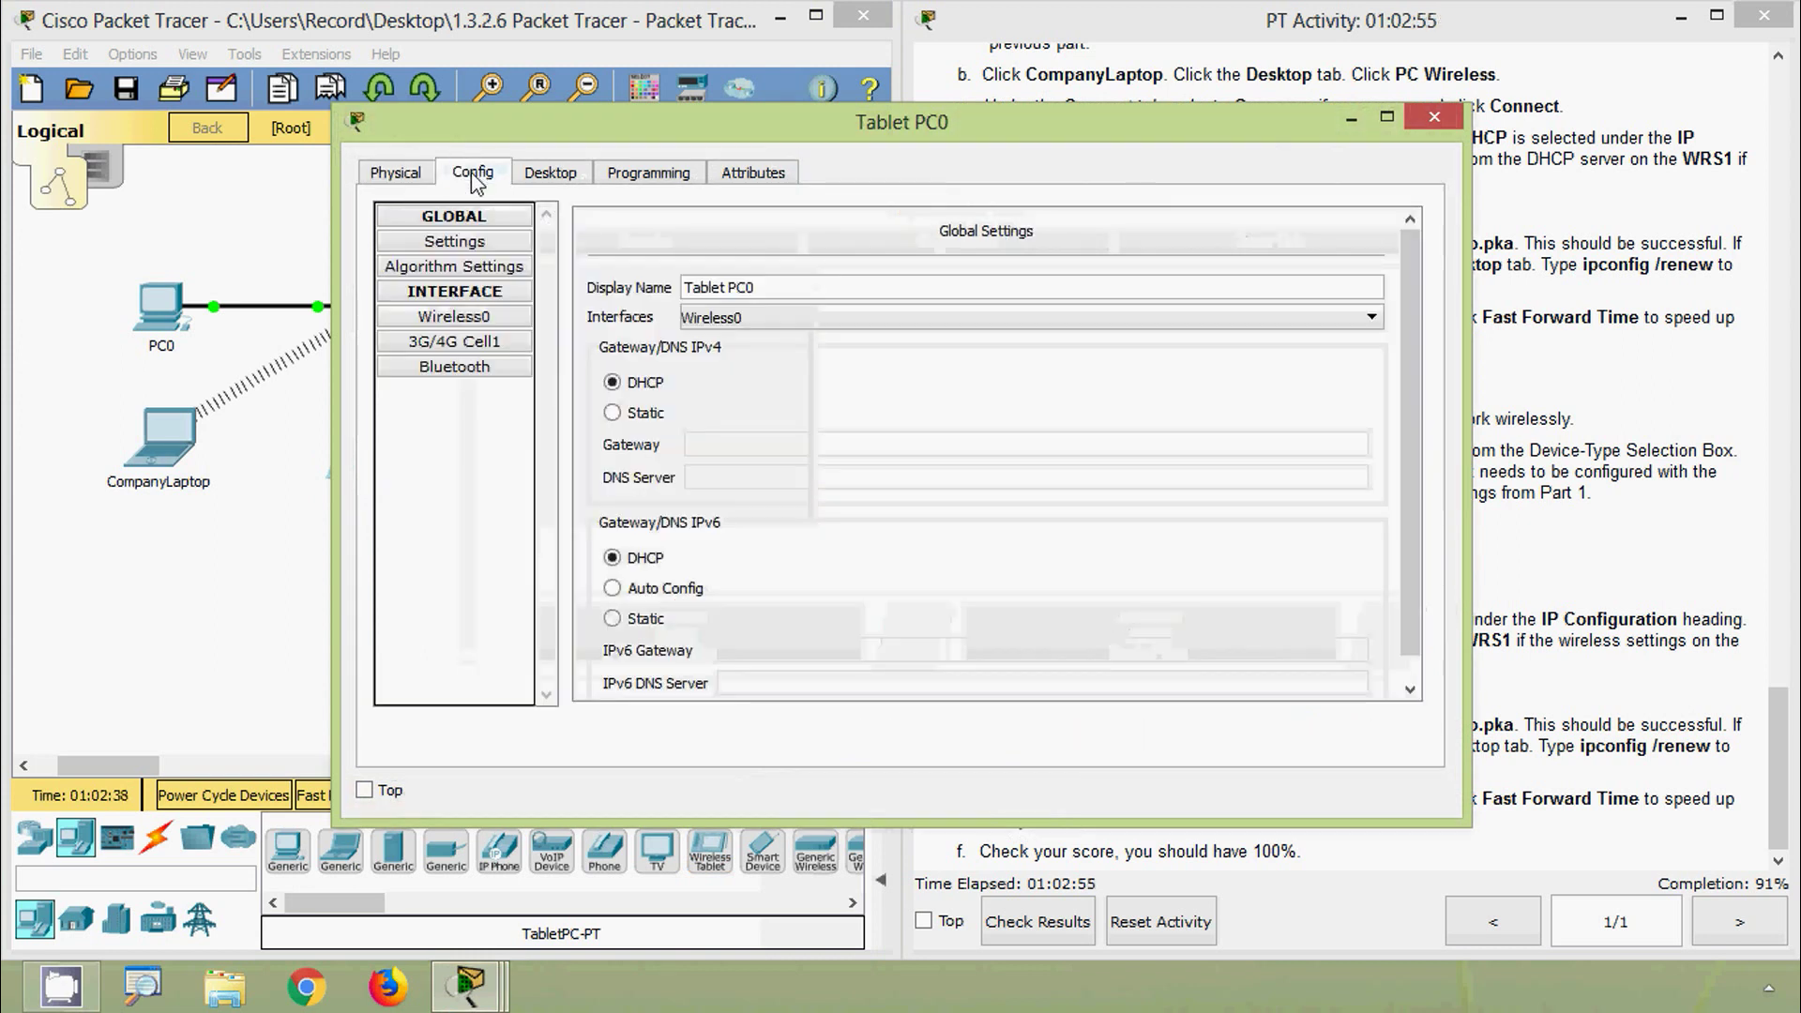
click(467, 319)
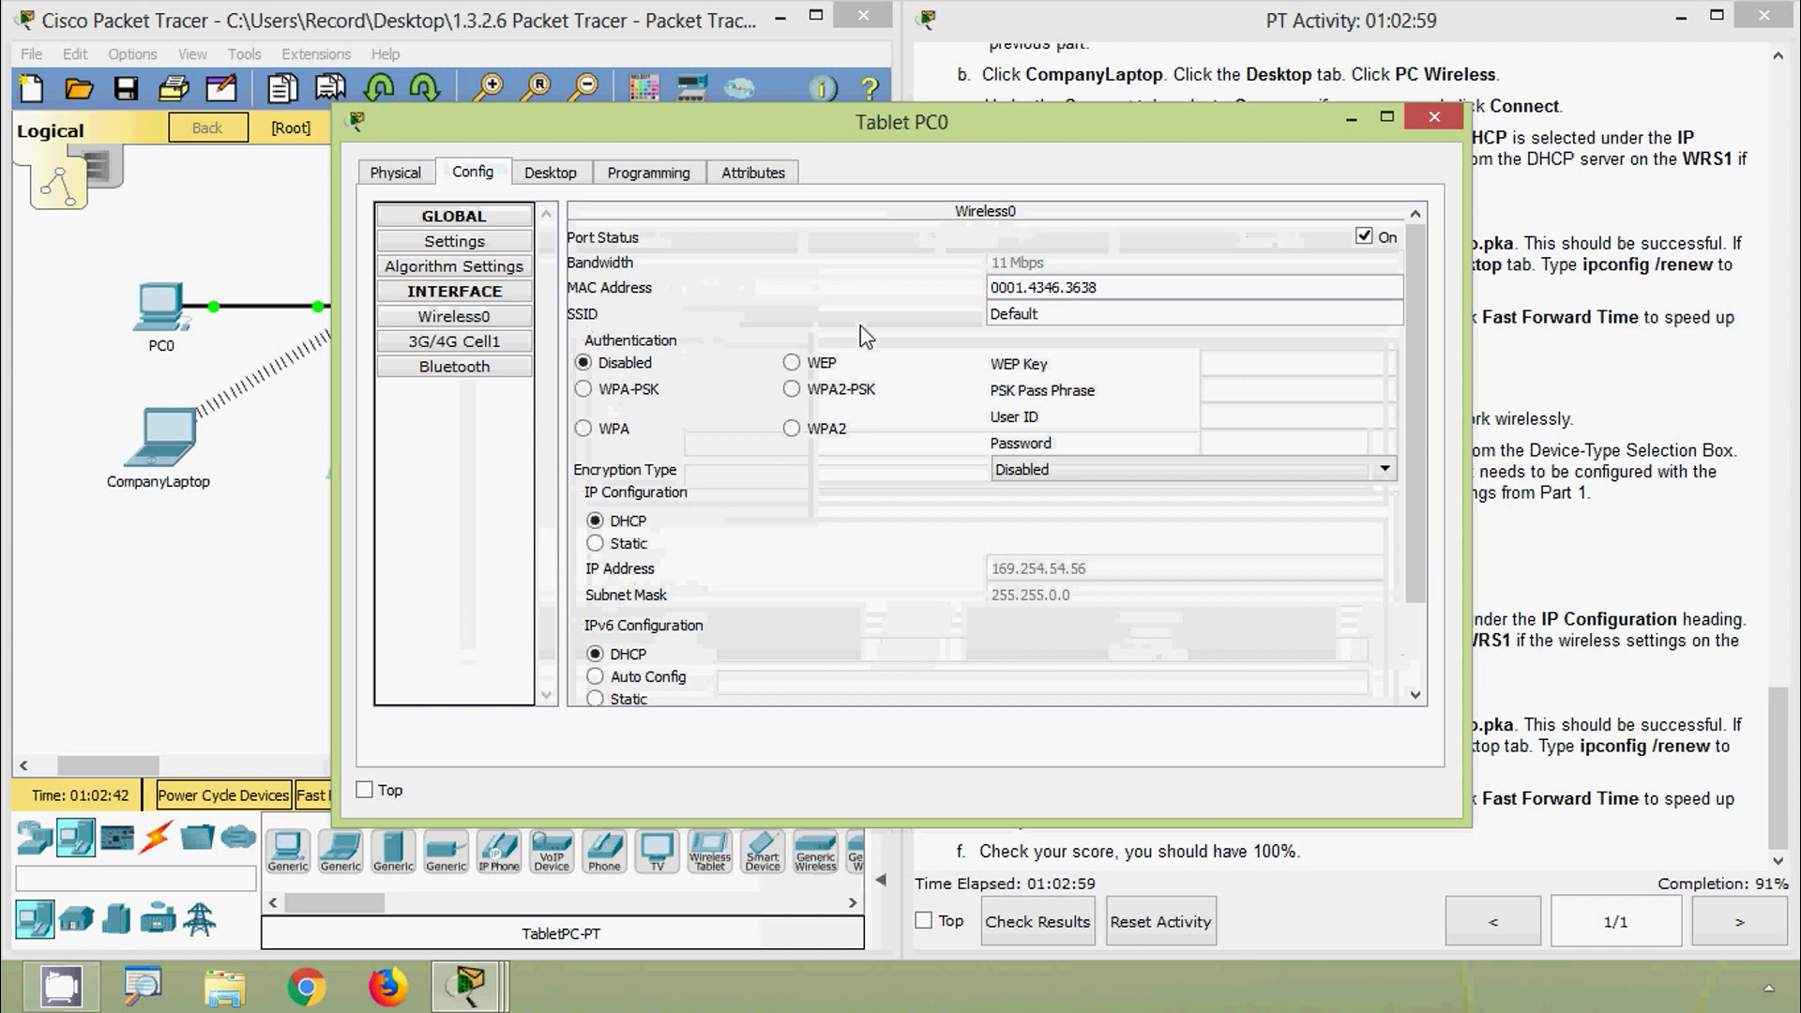
double_click(1049, 315)
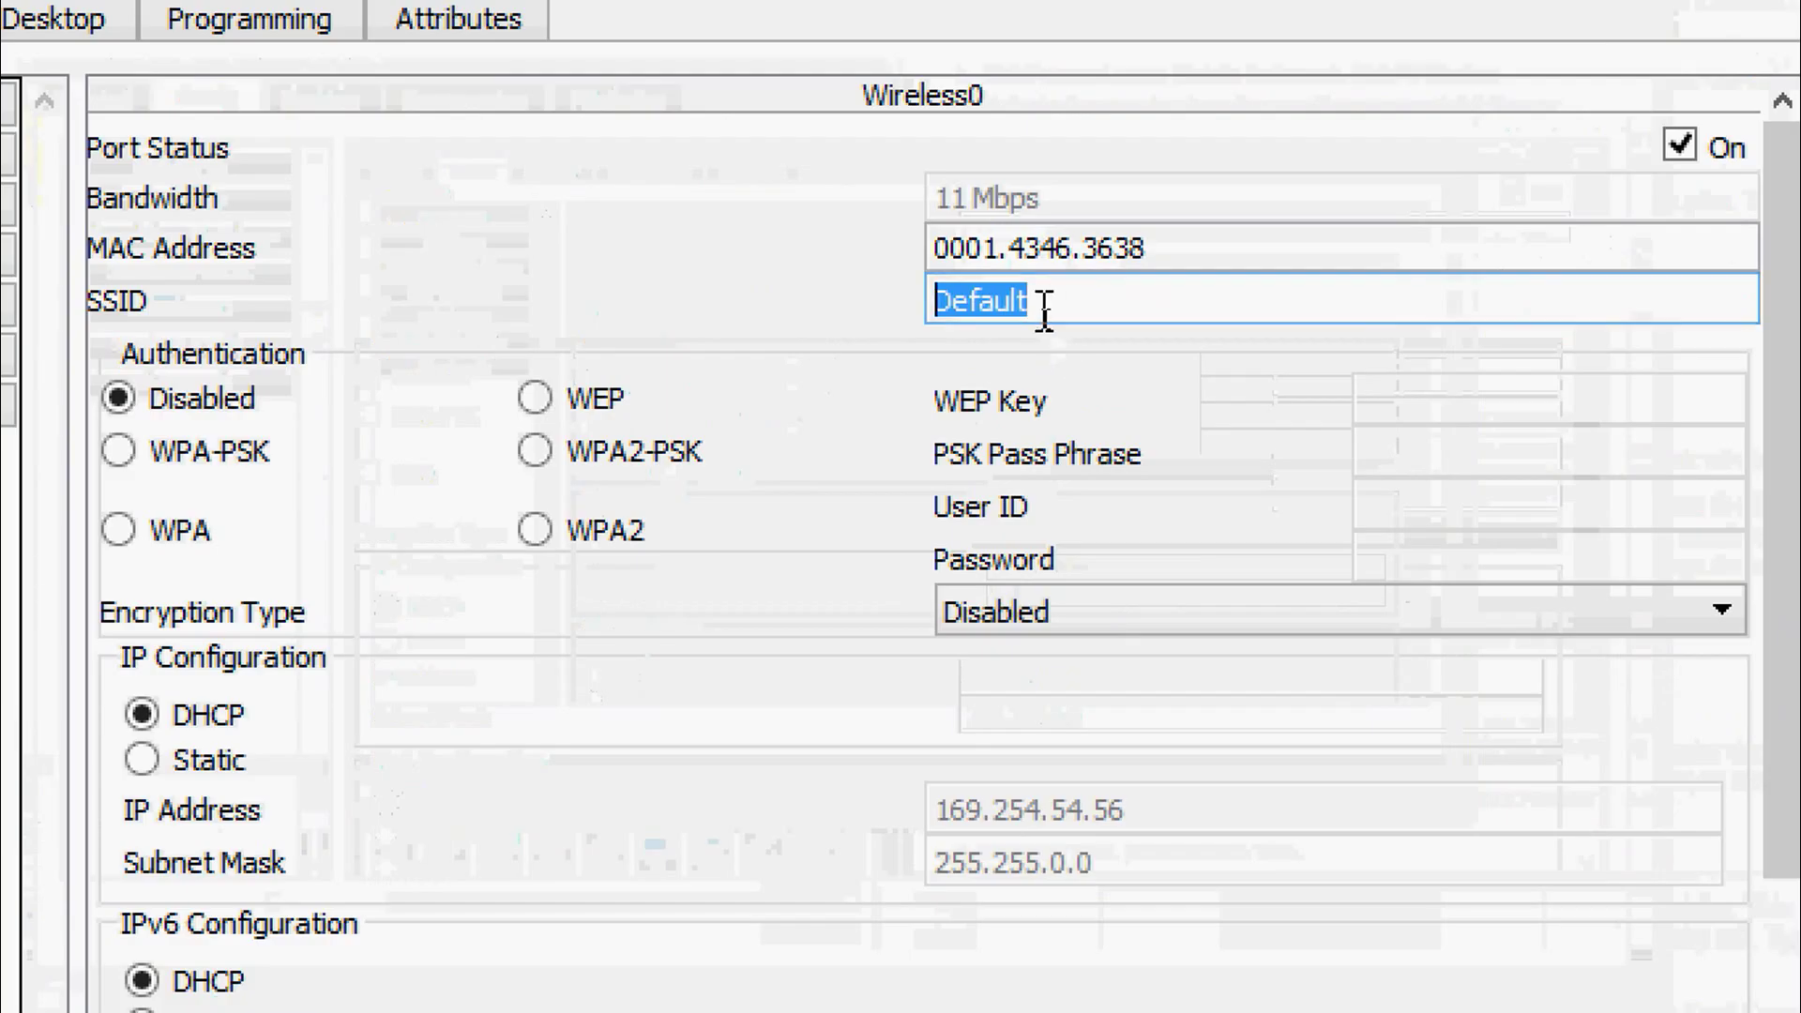
text(aCompa)
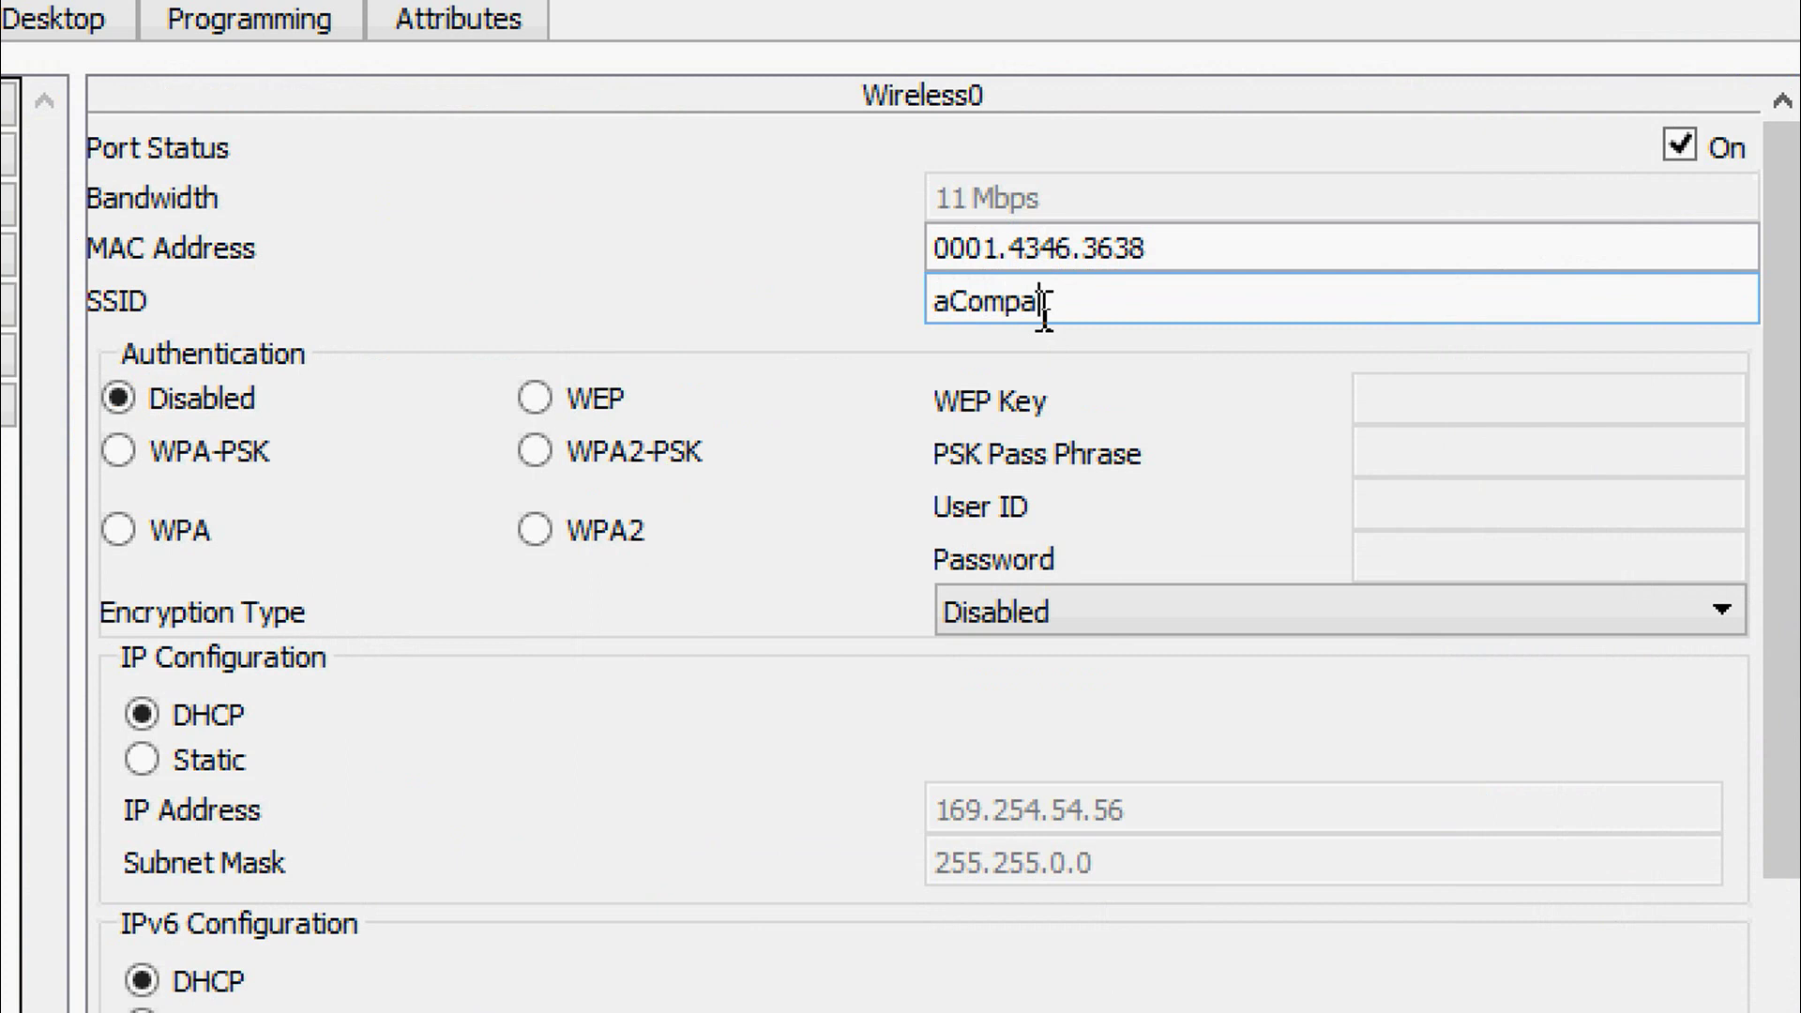
text(ny)
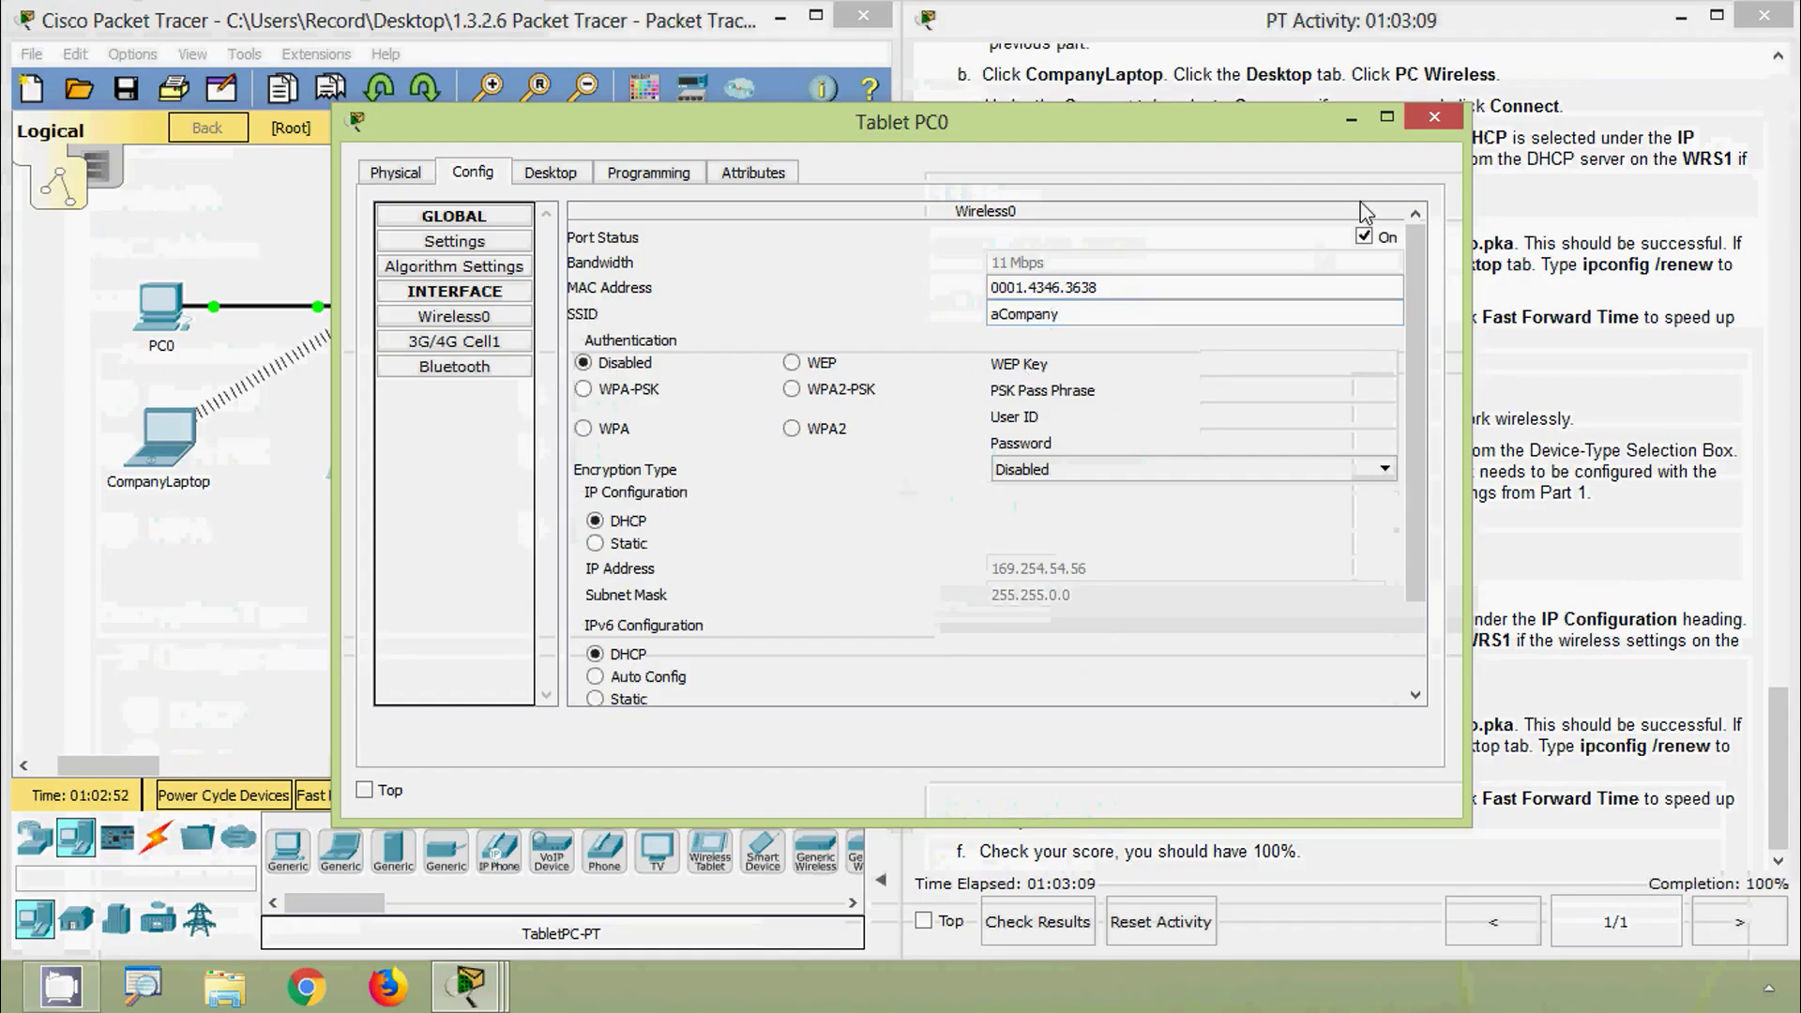
click(1434, 116)
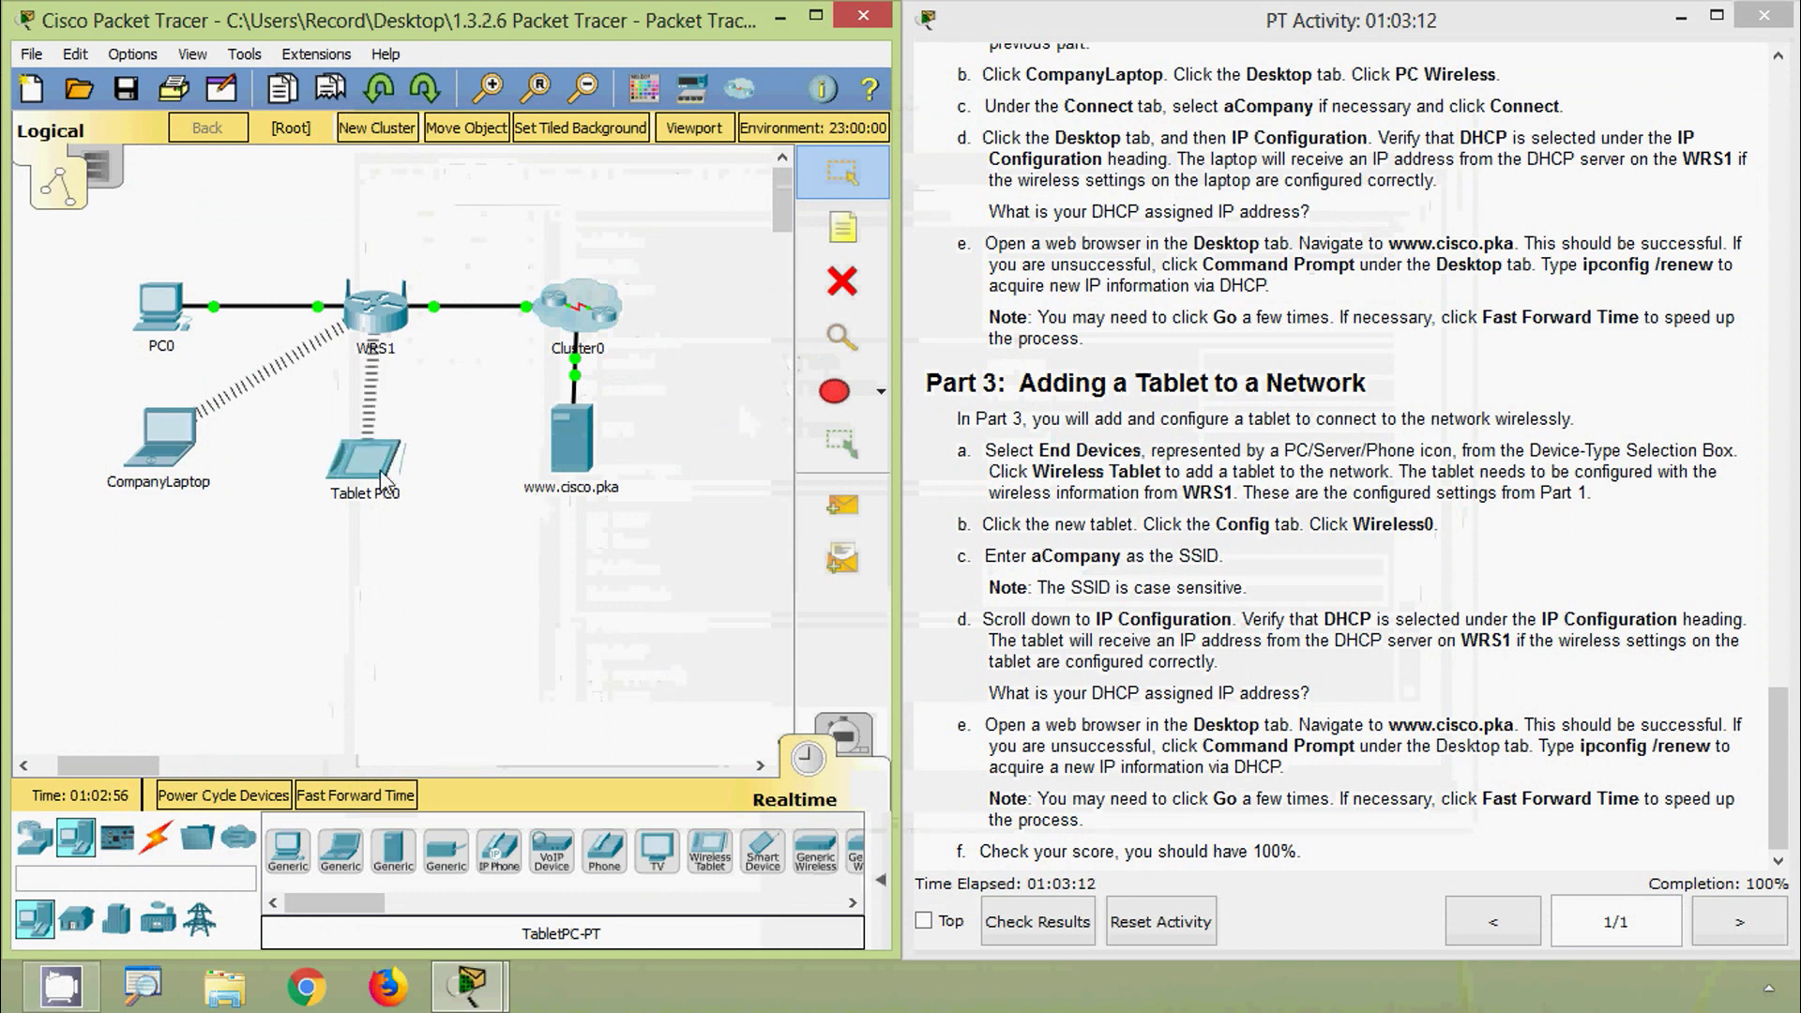
- Drag Tablet PC0 slightly downward so it sits directly beneath WRS1
drag(383, 469, 385, 491)
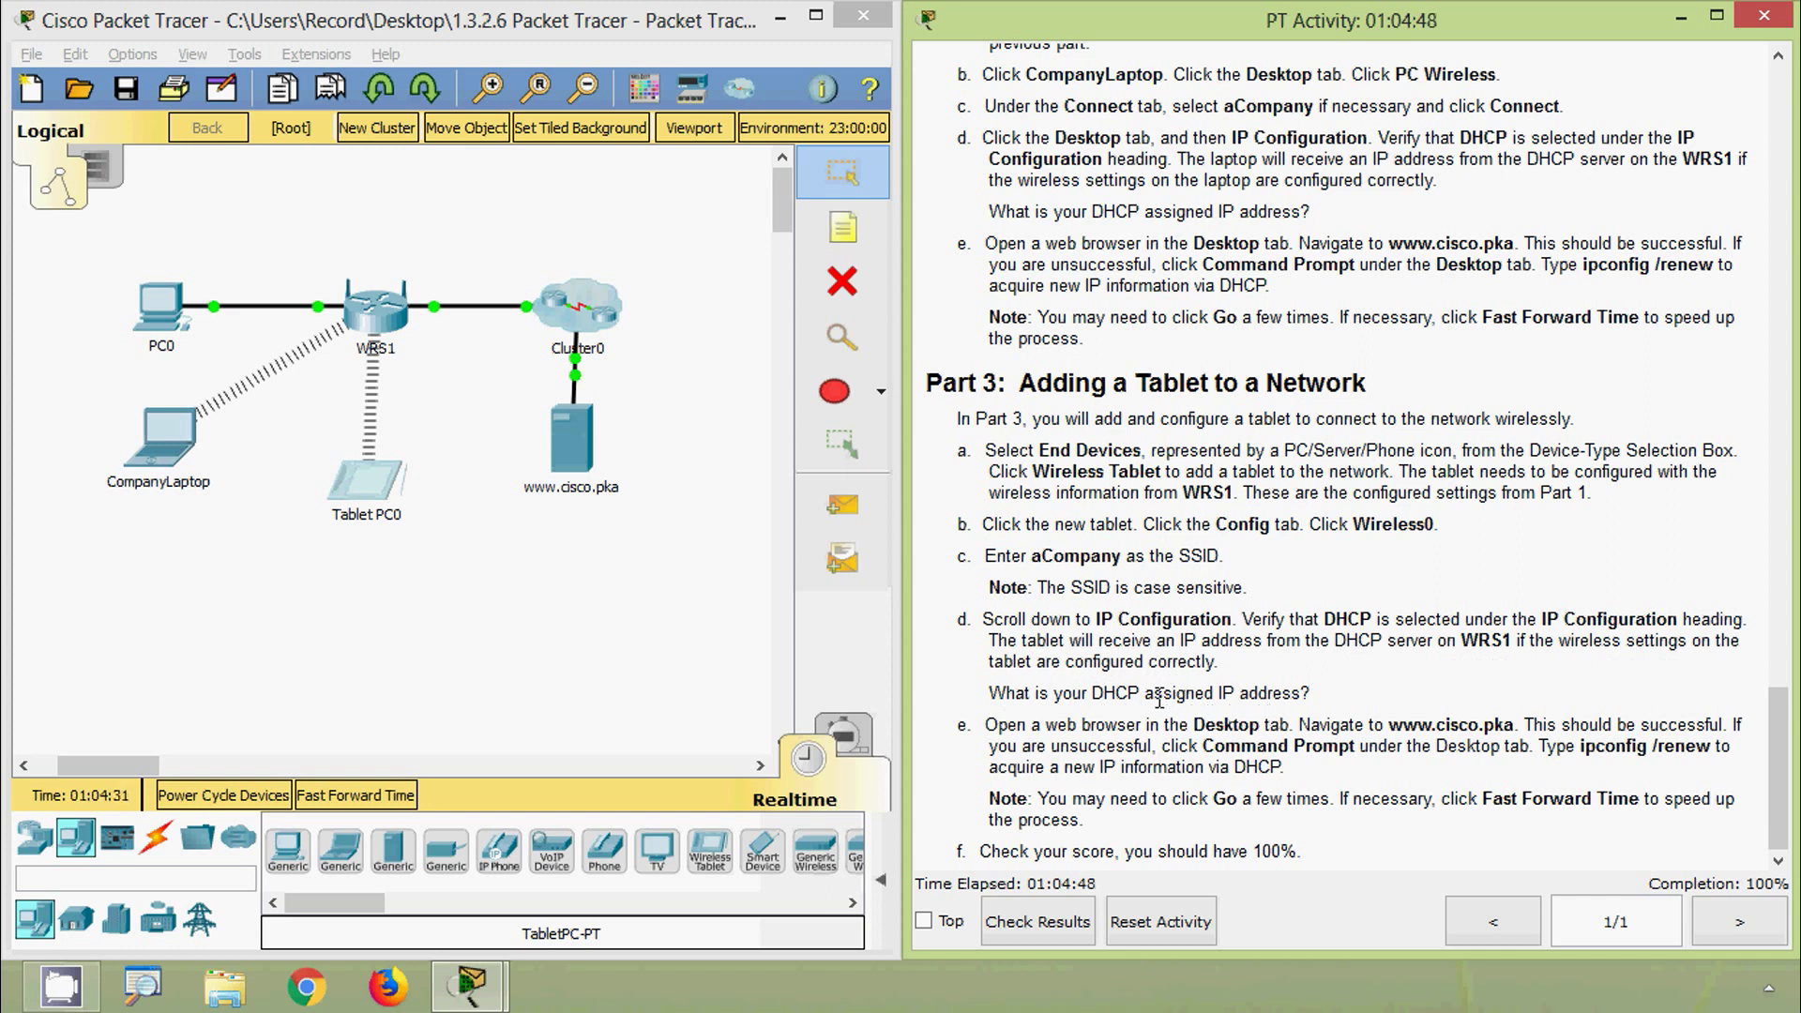
click(374, 489)
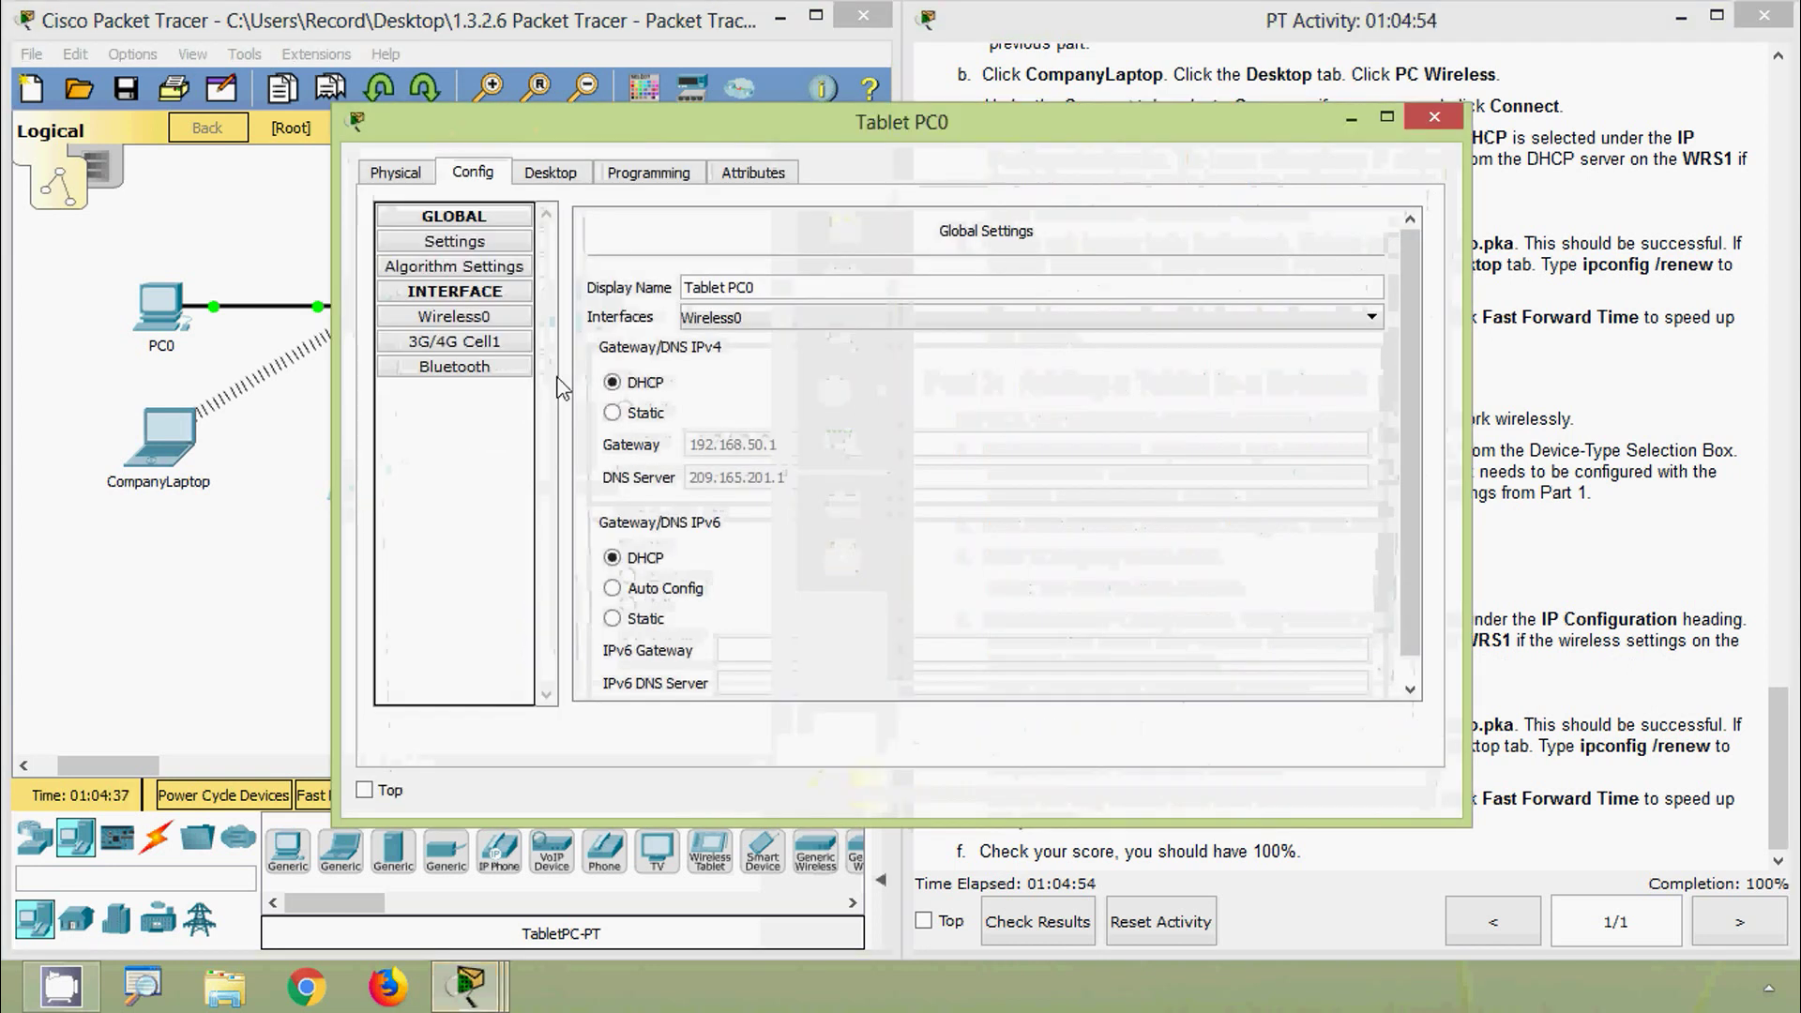
drag(1404, 494, 1413, 430)
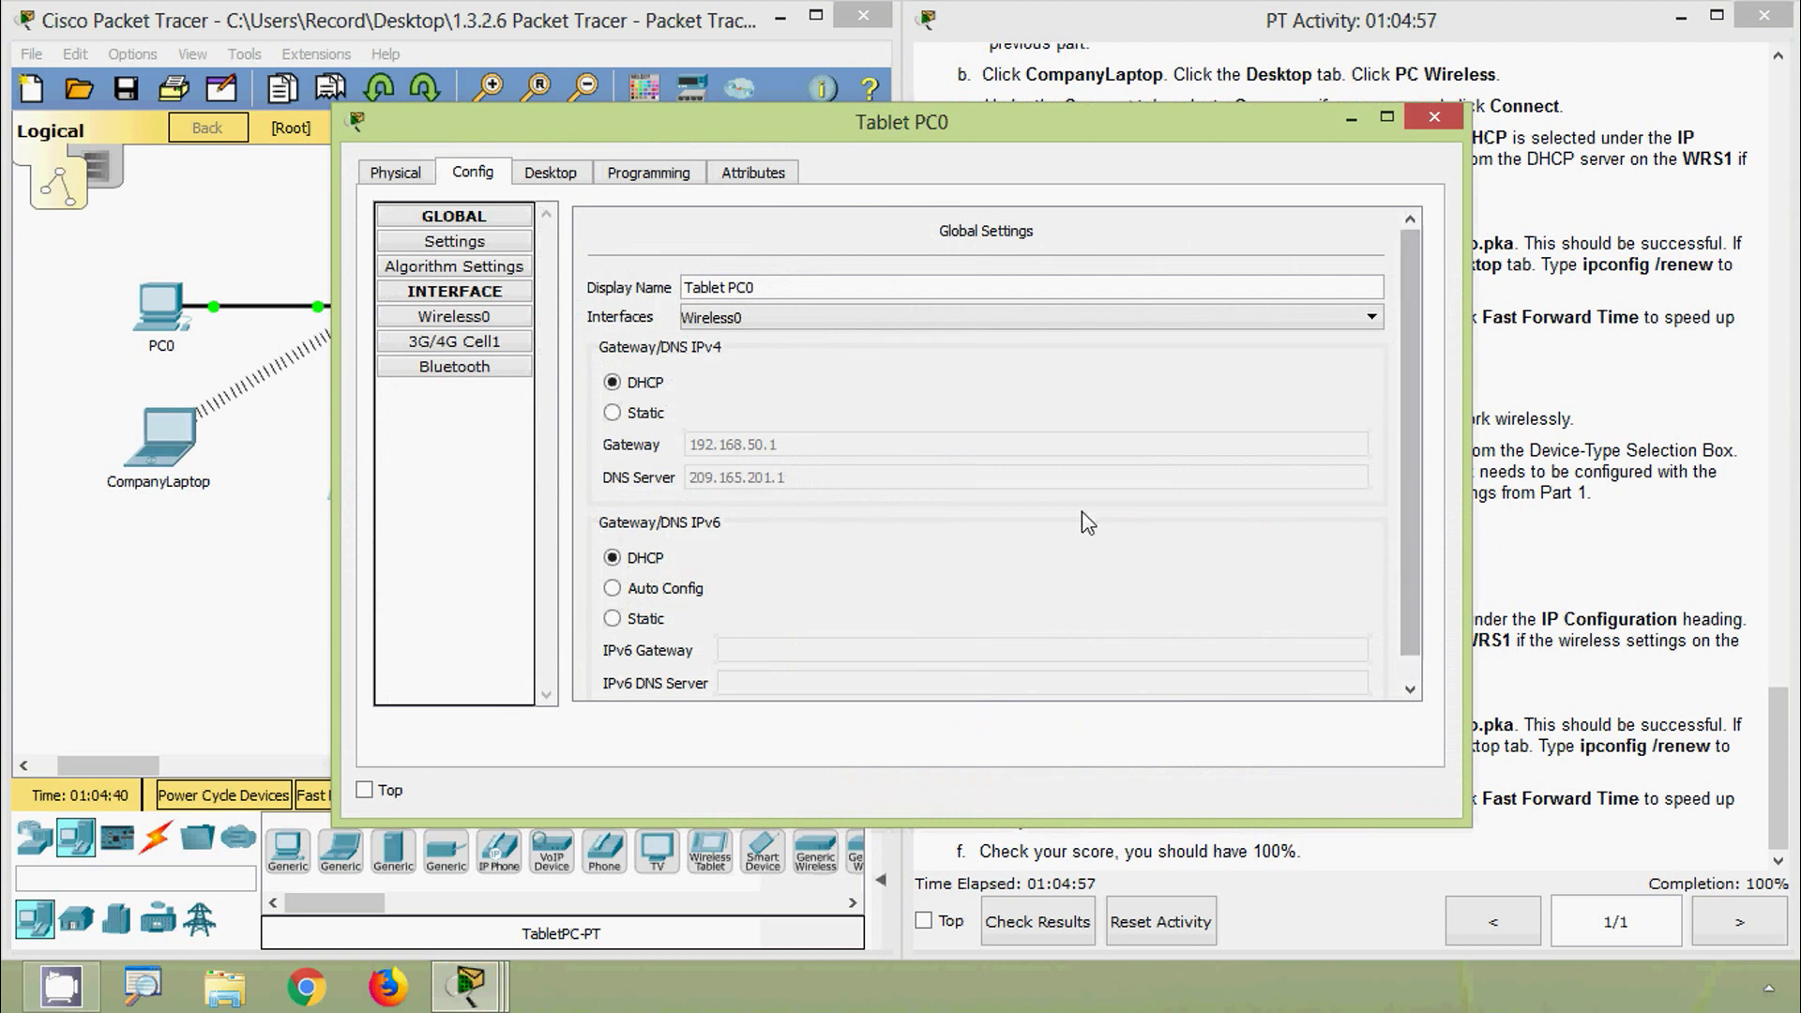
click(454, 316)
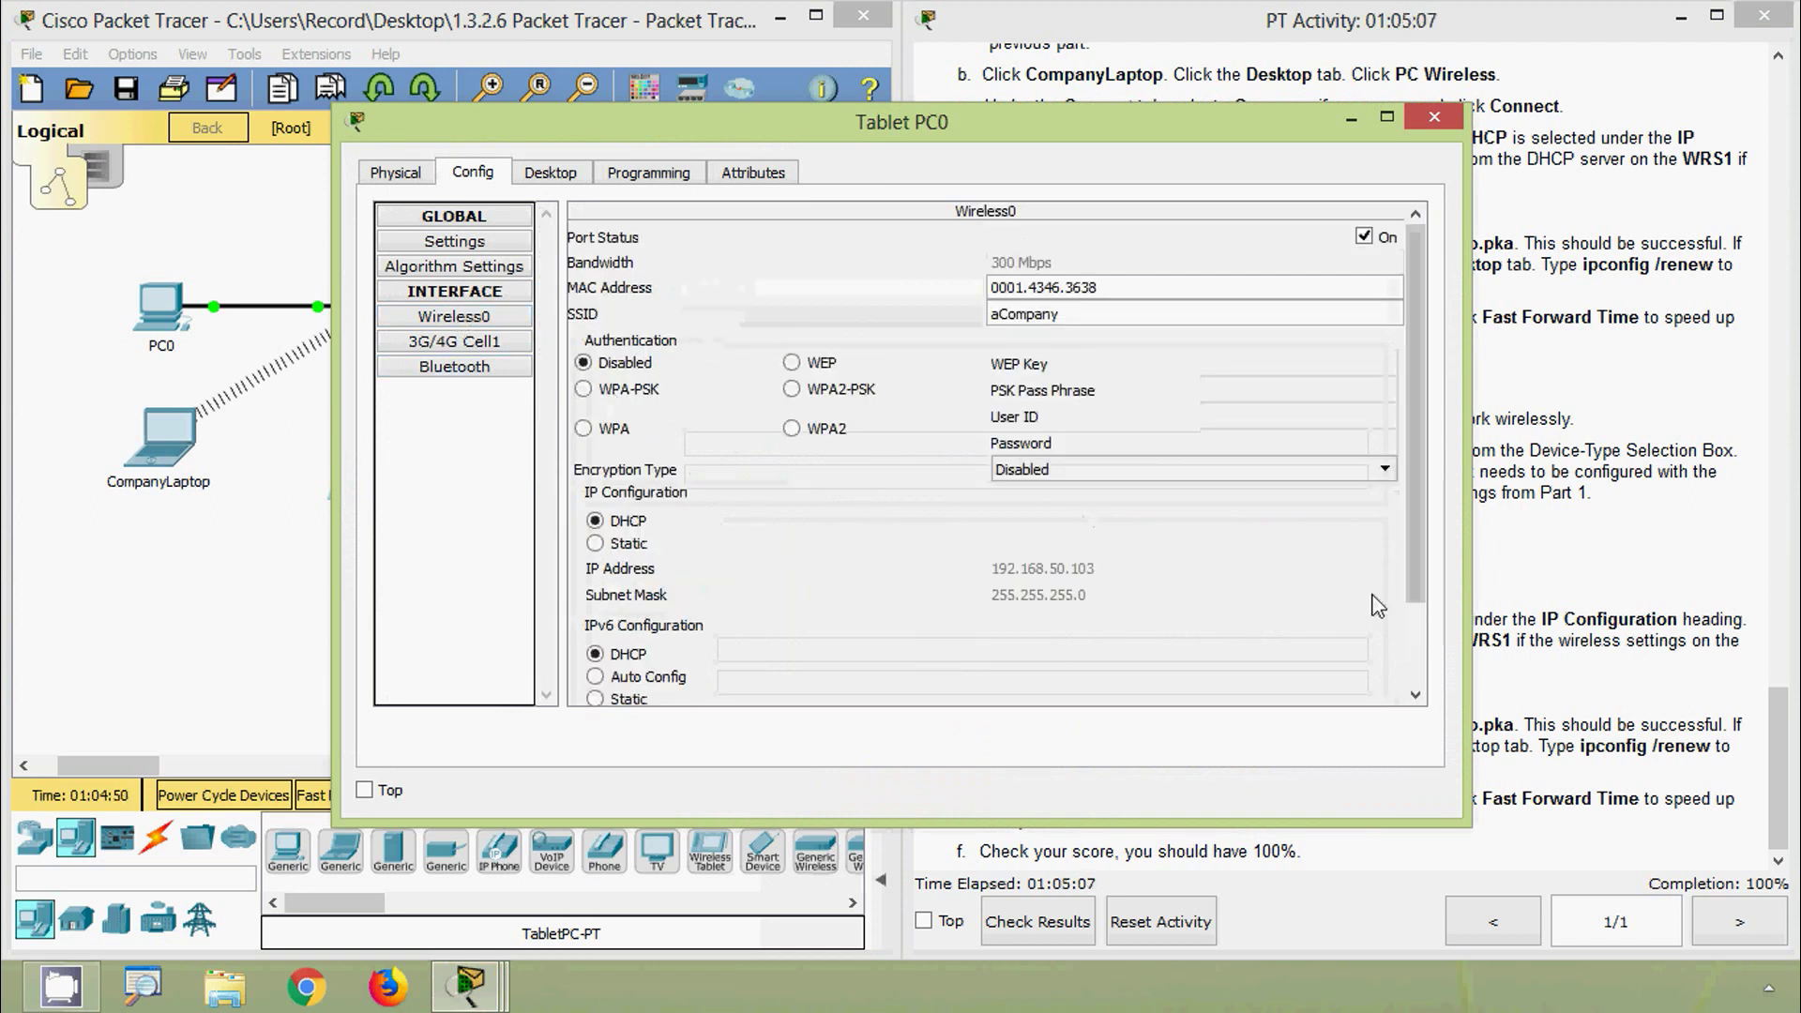
drag(1413, 526, 1421, 593)
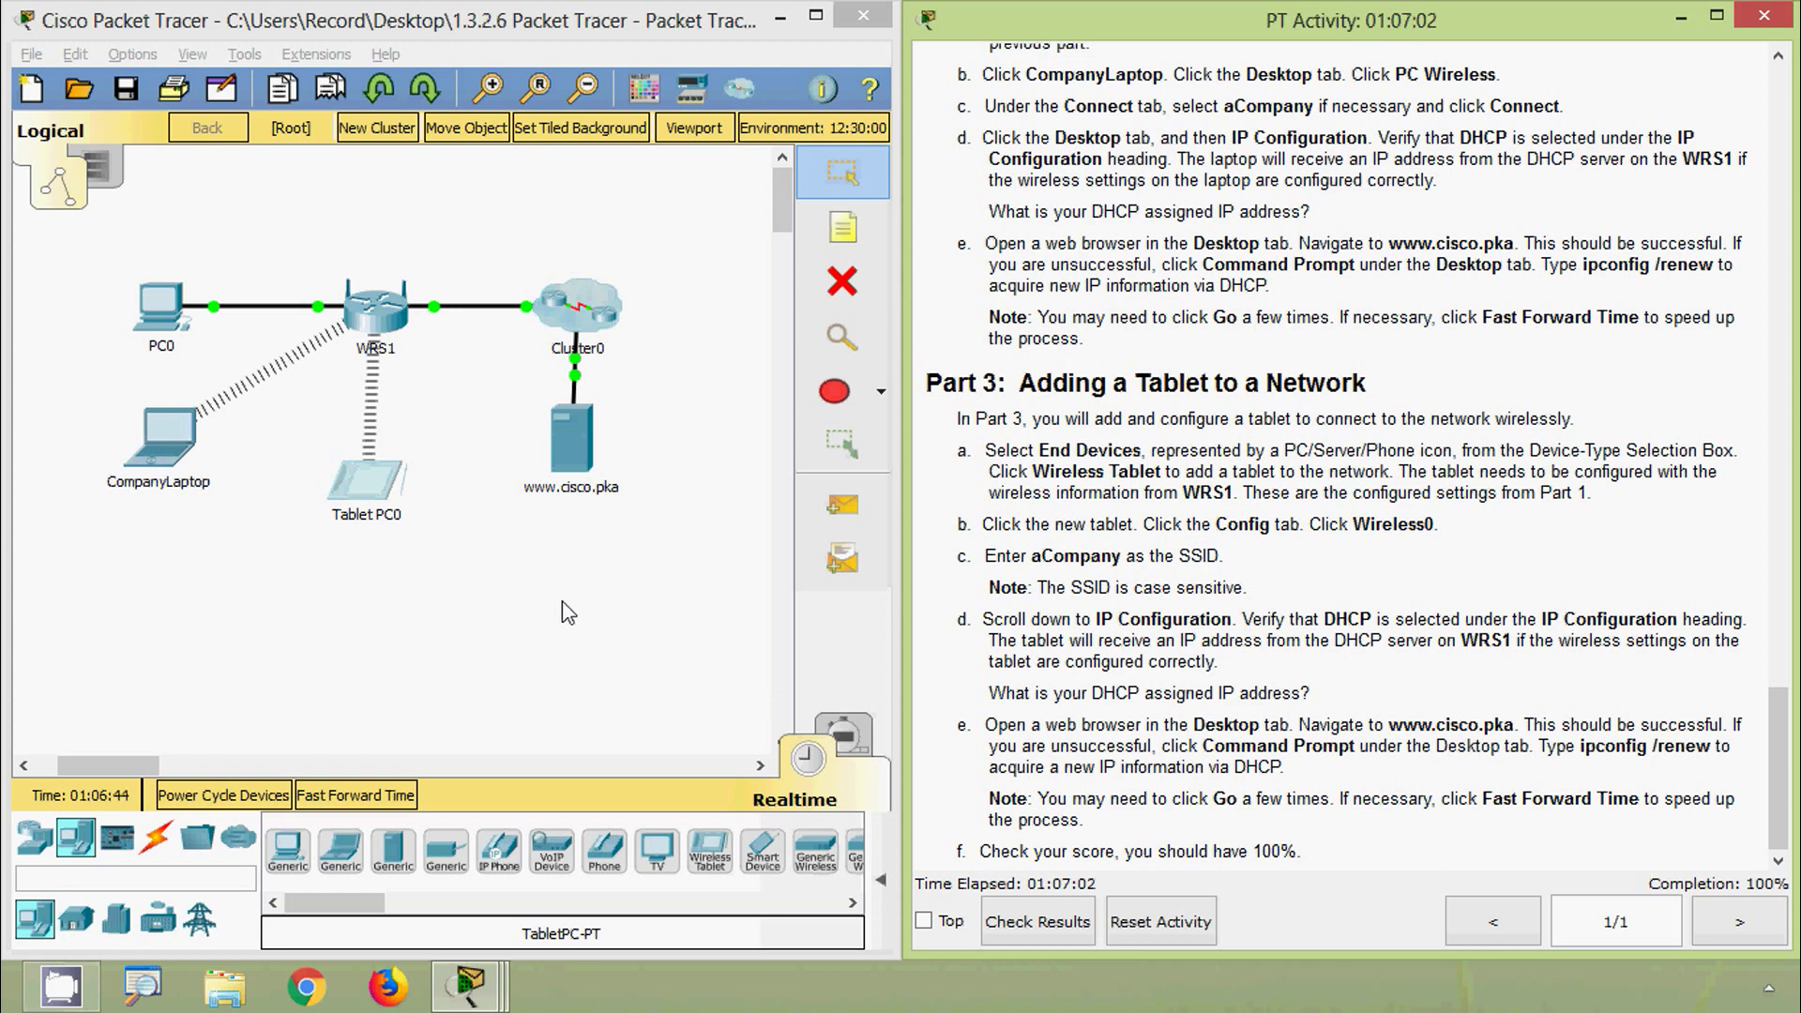
click(382, 498)
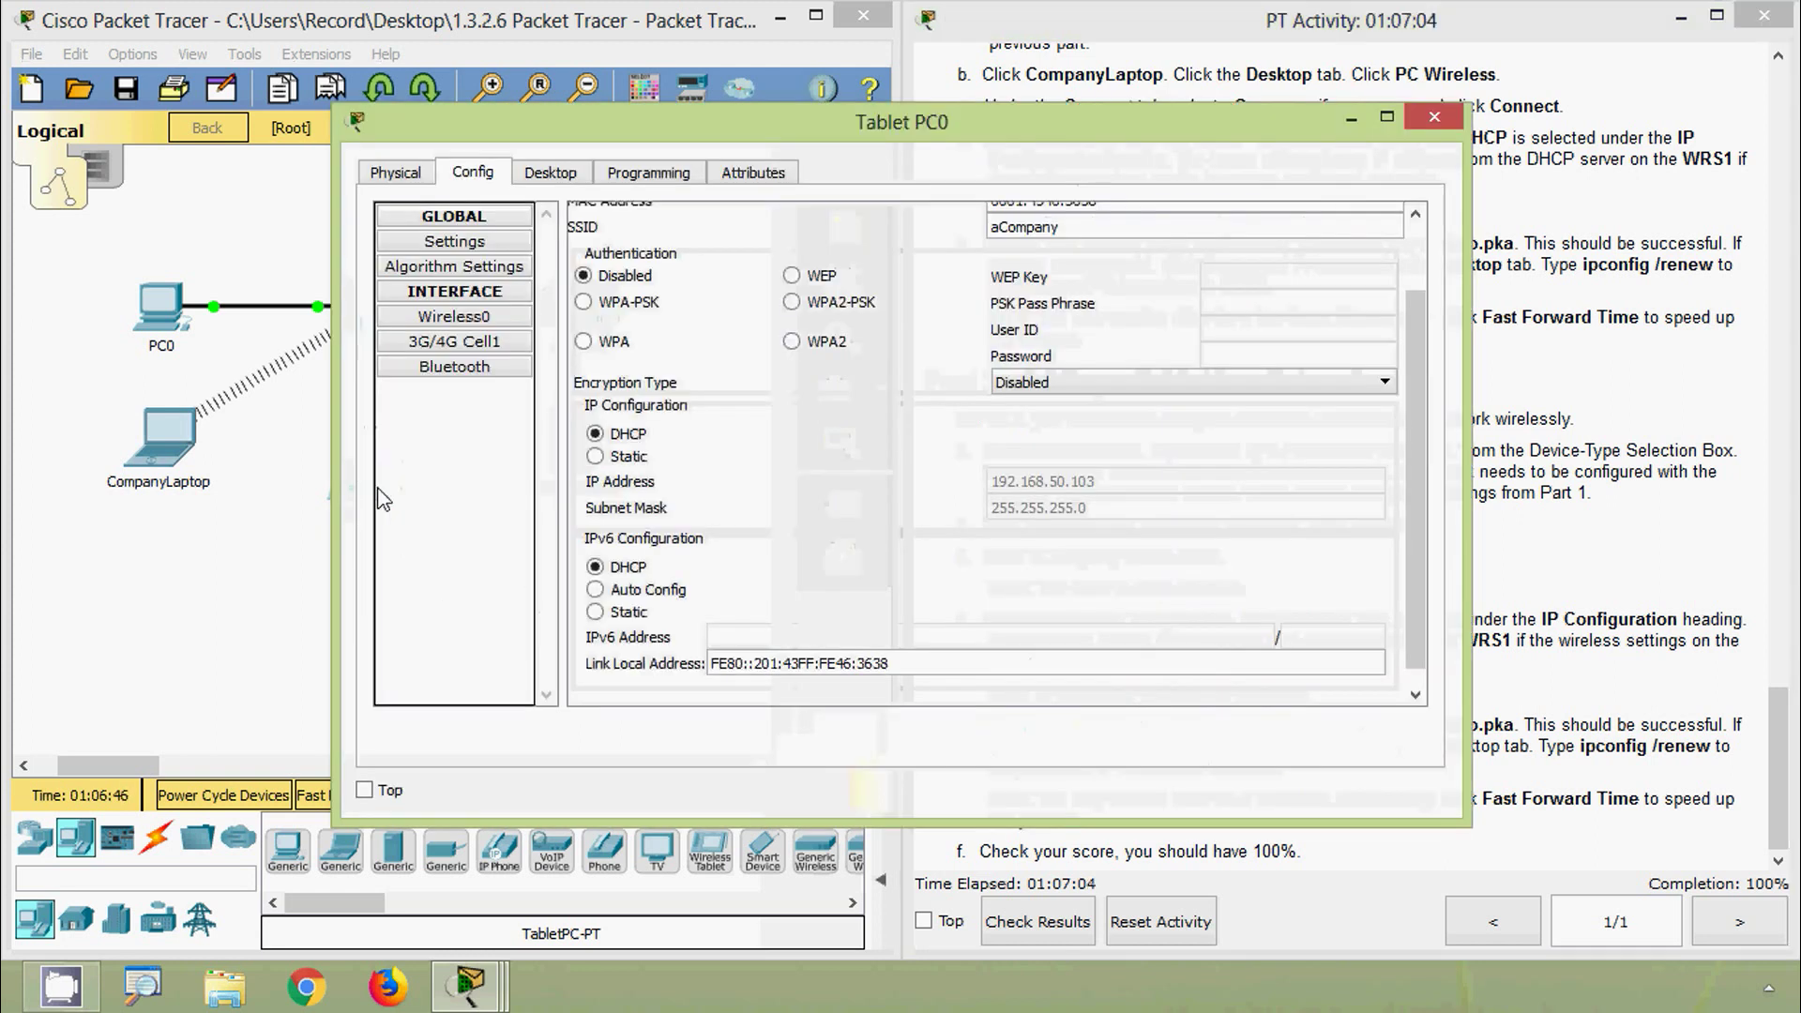
click(549, 172)
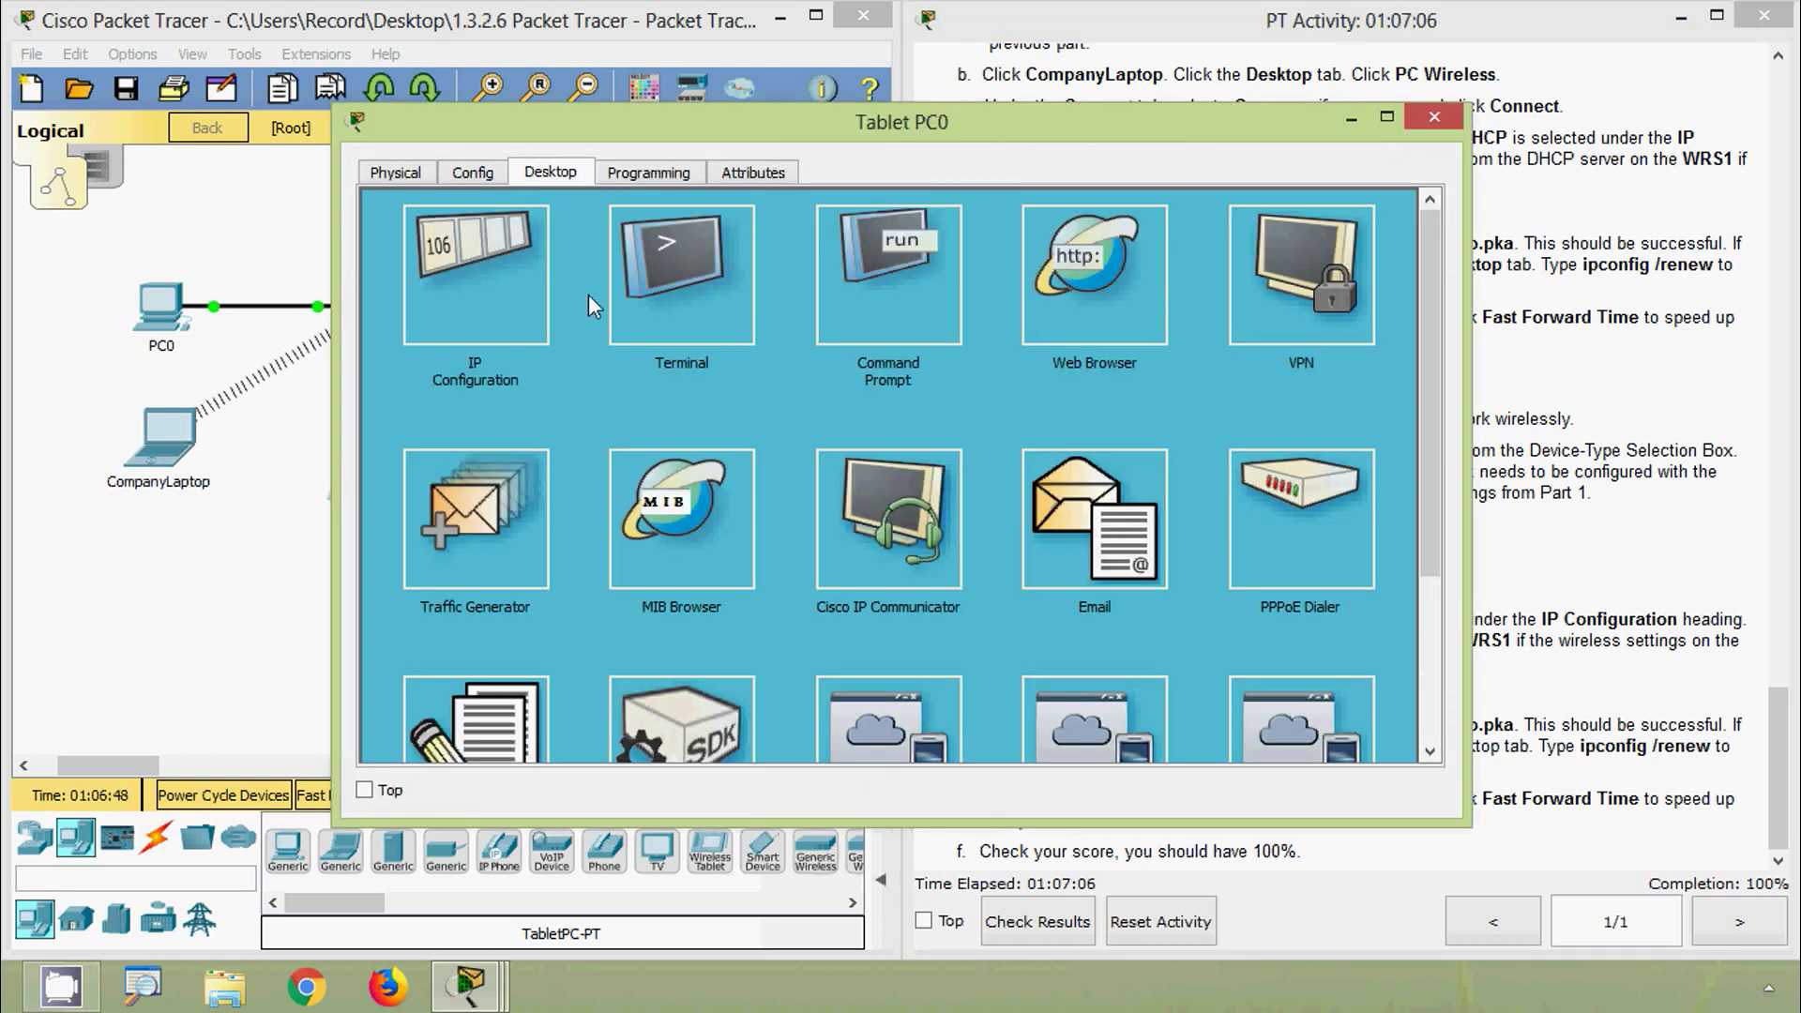
click(1115, 272)
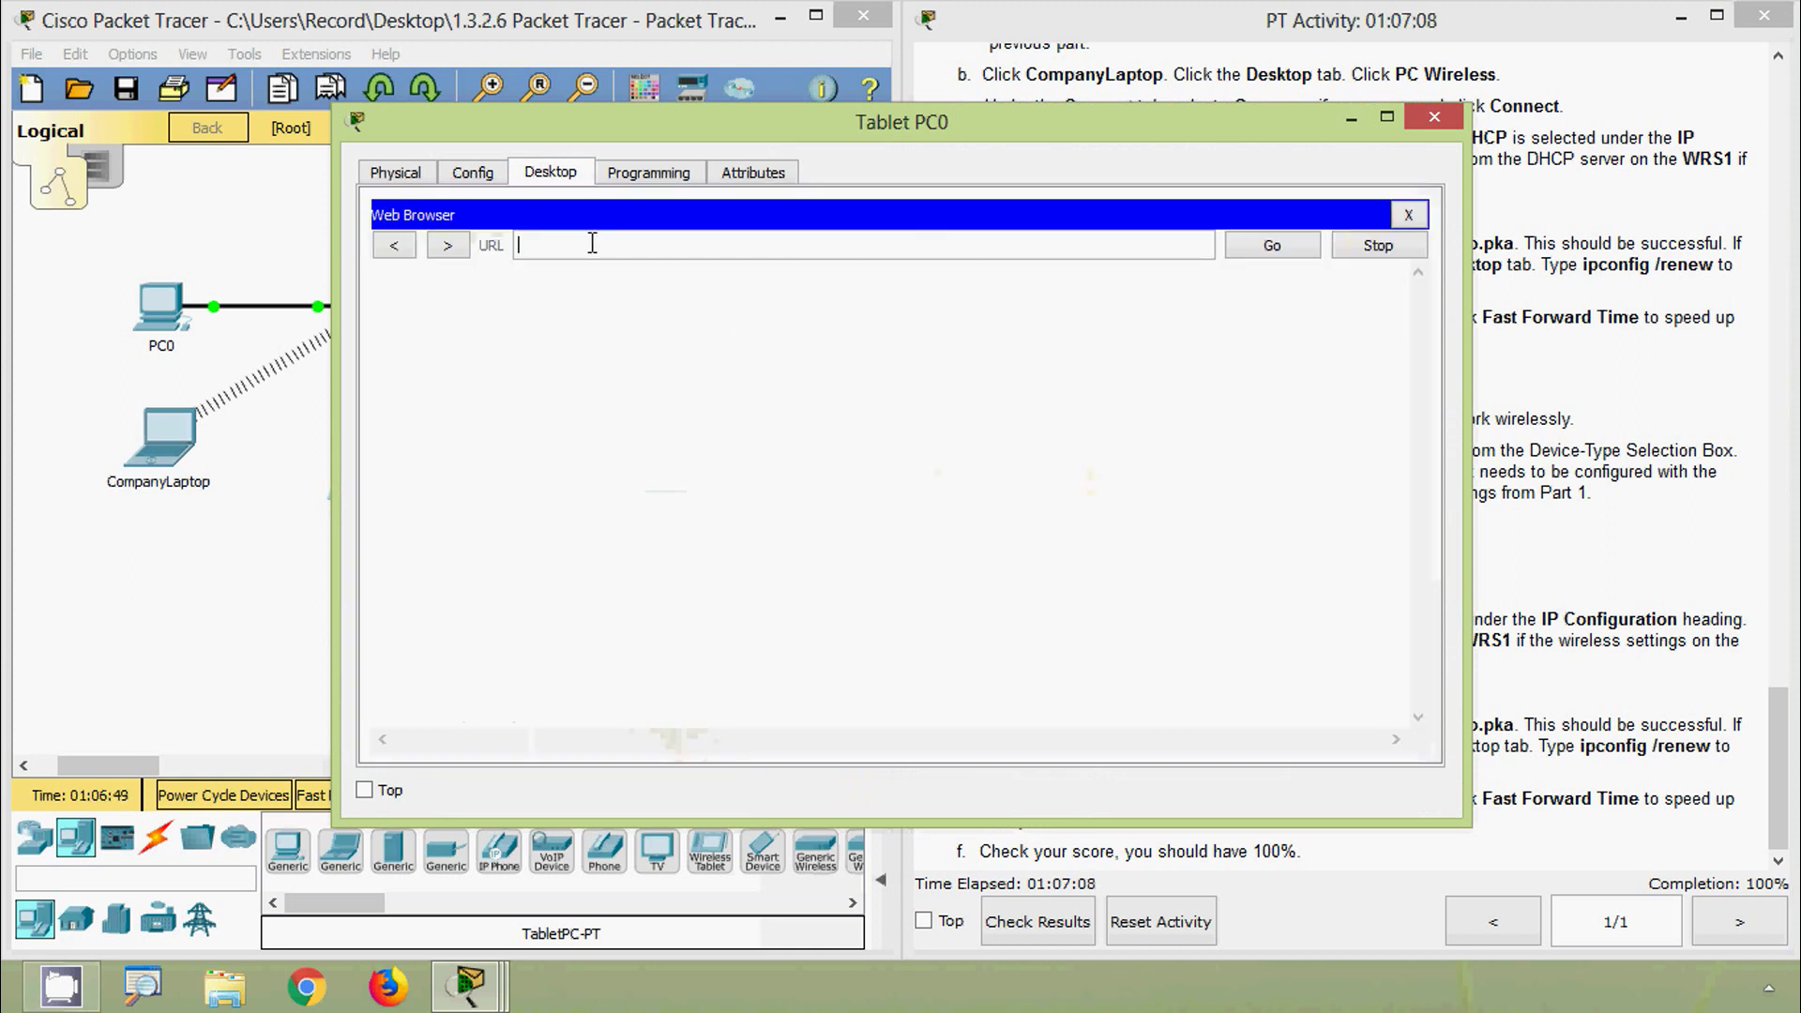
click(566, 247)
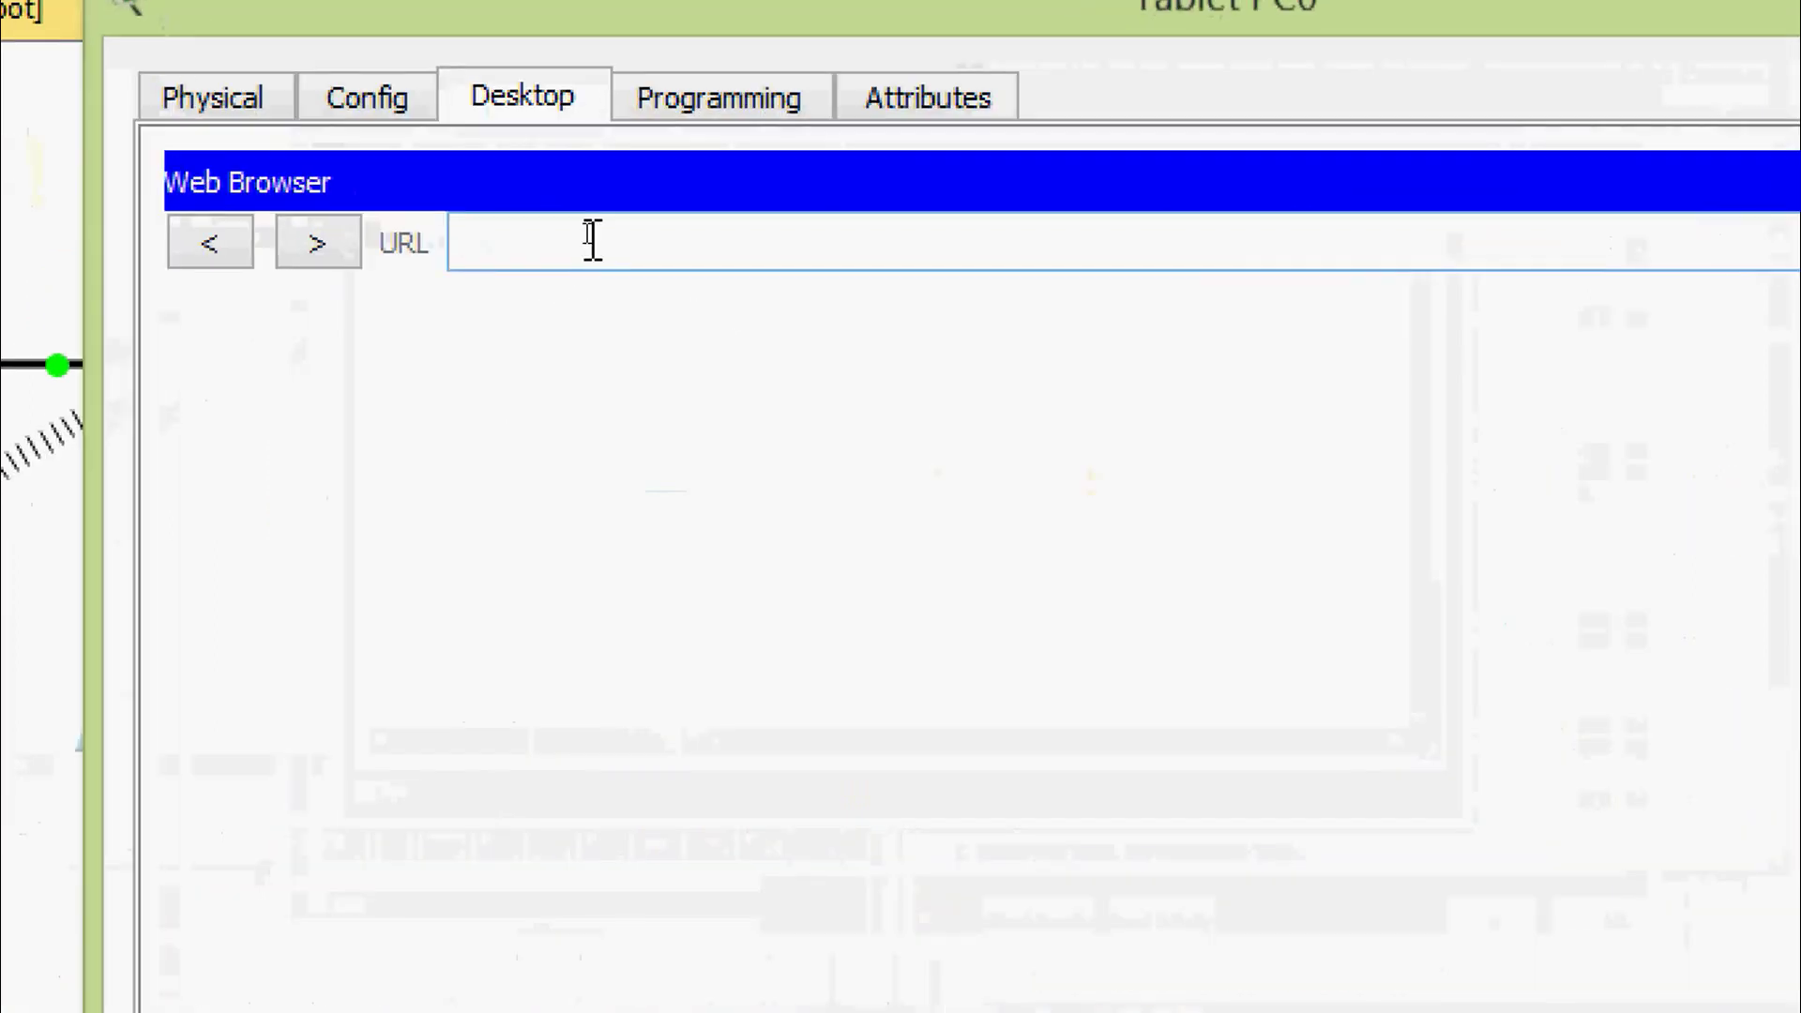
text(www)
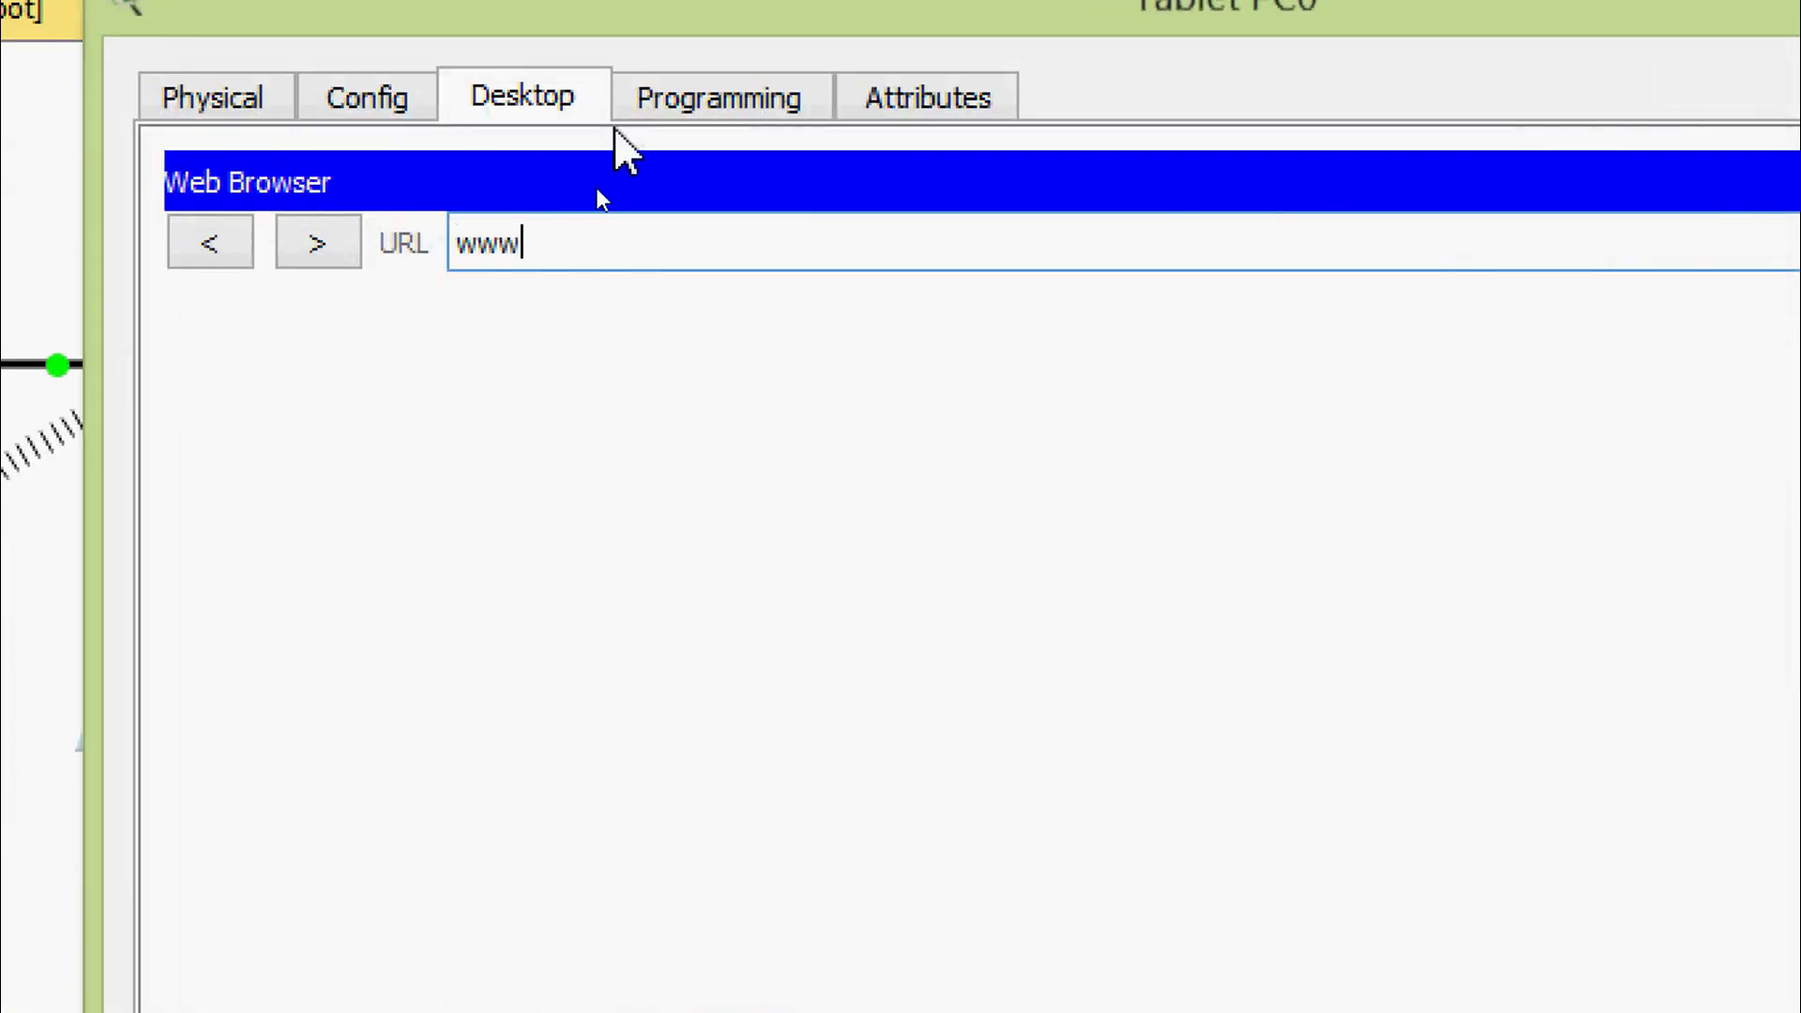
text(.cisco.pka)
key(Return)
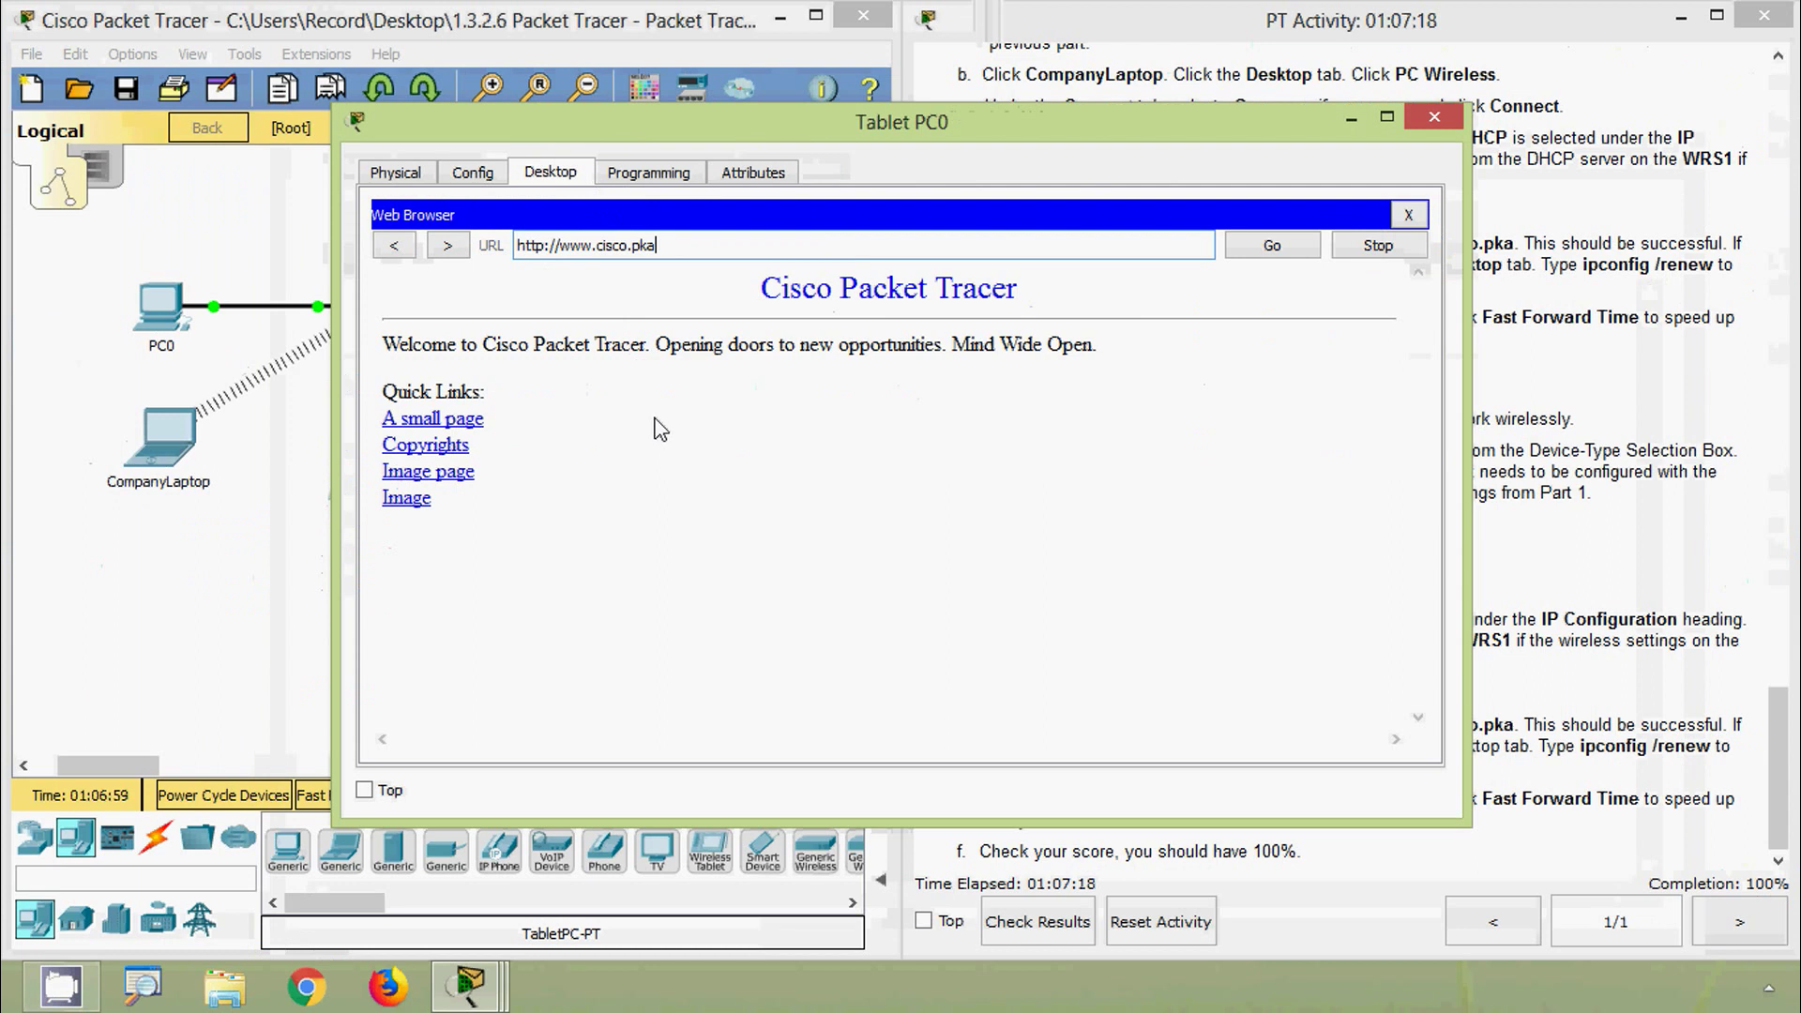
click(1434, 116)
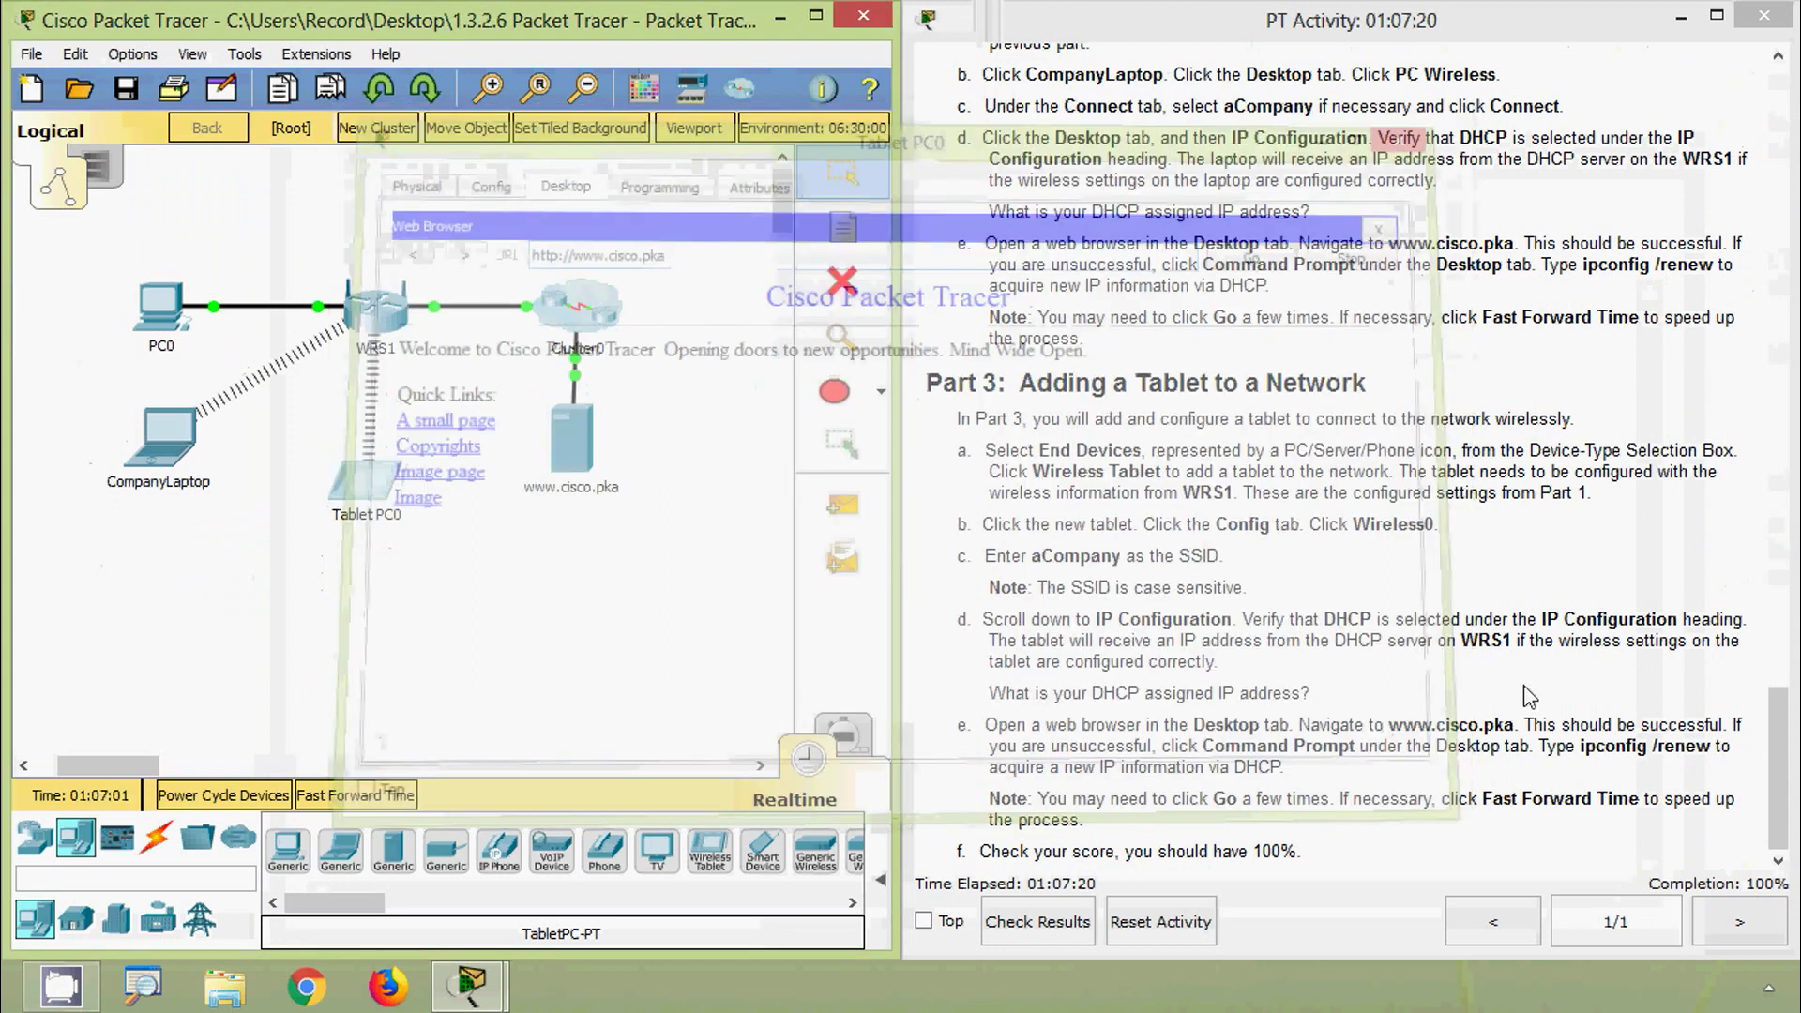